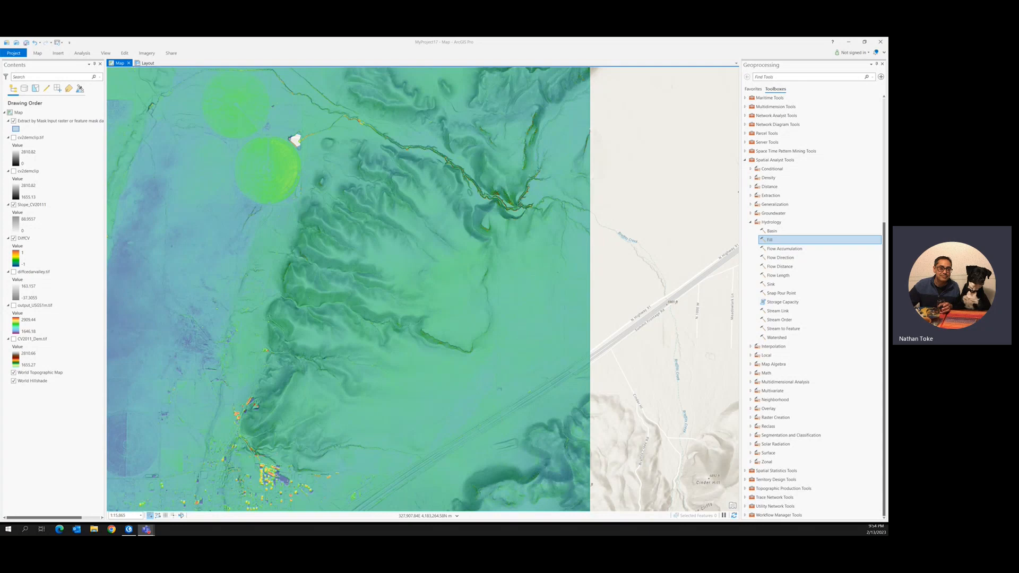
Frame the study area on the map and set output_USGS1m.tif as the input surface raster of the Fill tool
left_click_drag(293, 160, 378, 248)
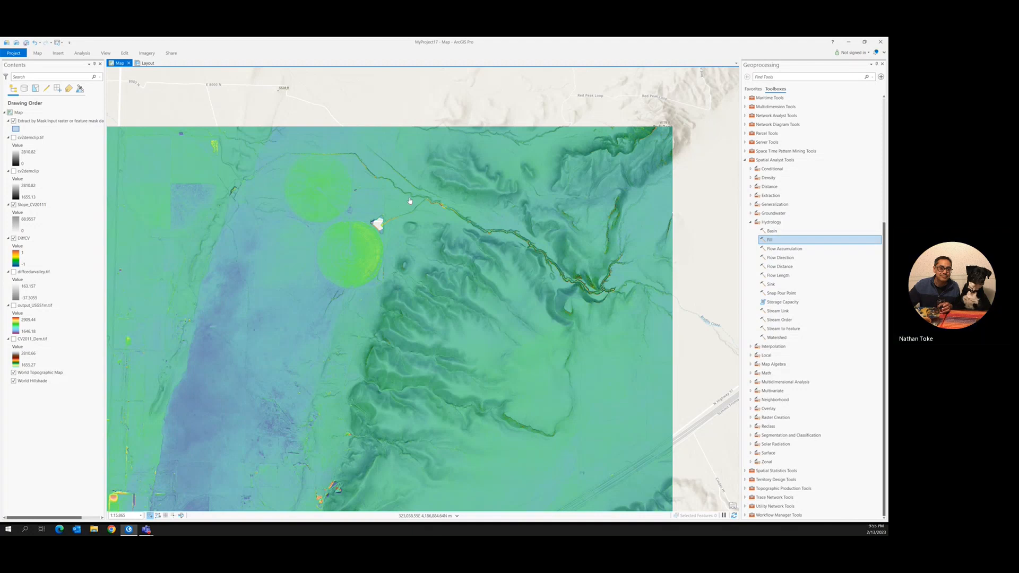
left_click_drag(419, 218, 481, 169)
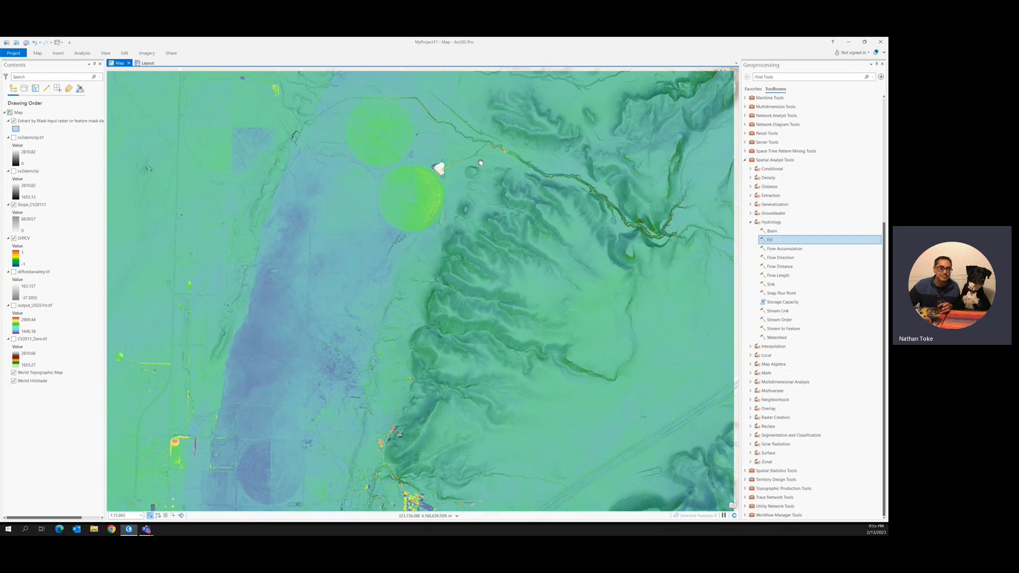
left_click_drag(476, 167, 480, 169)
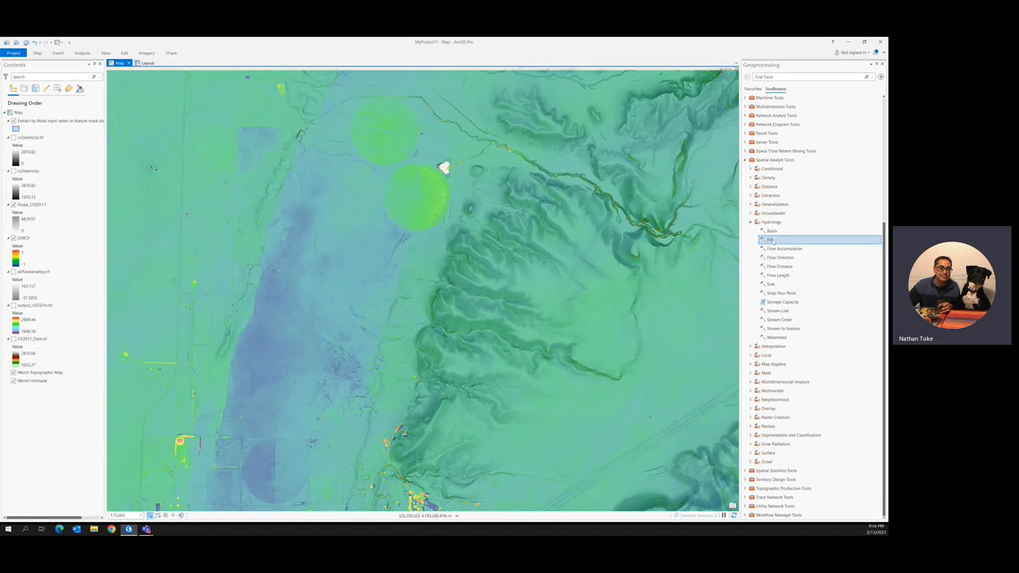
double_click(773, 241)
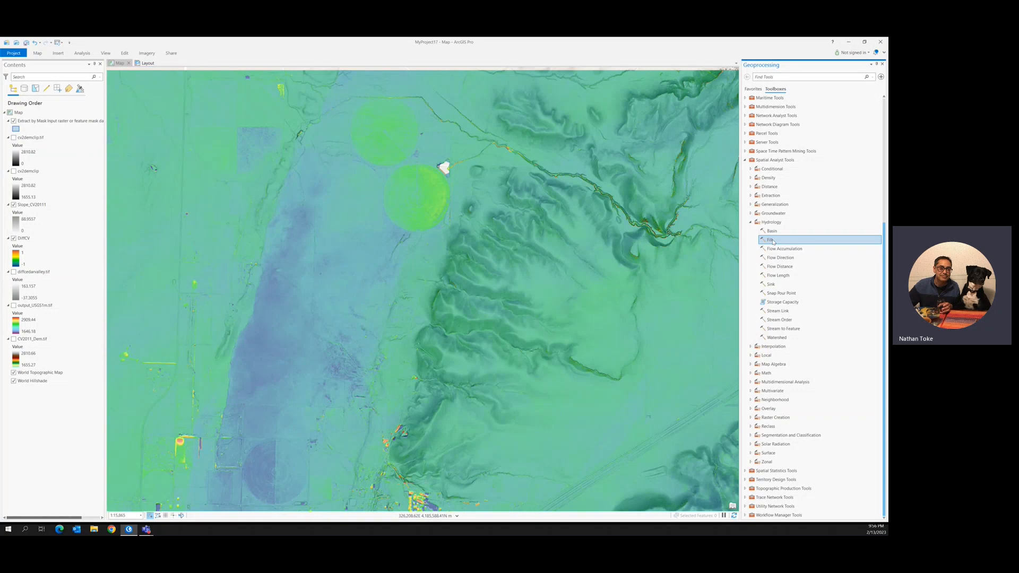
left_click(871, 108)
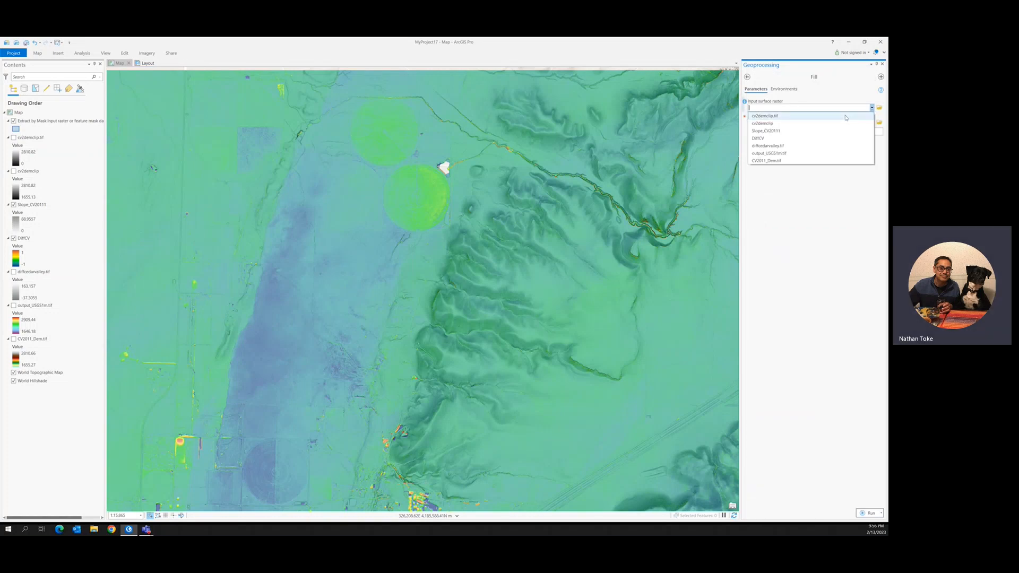
left_click(771, 154)
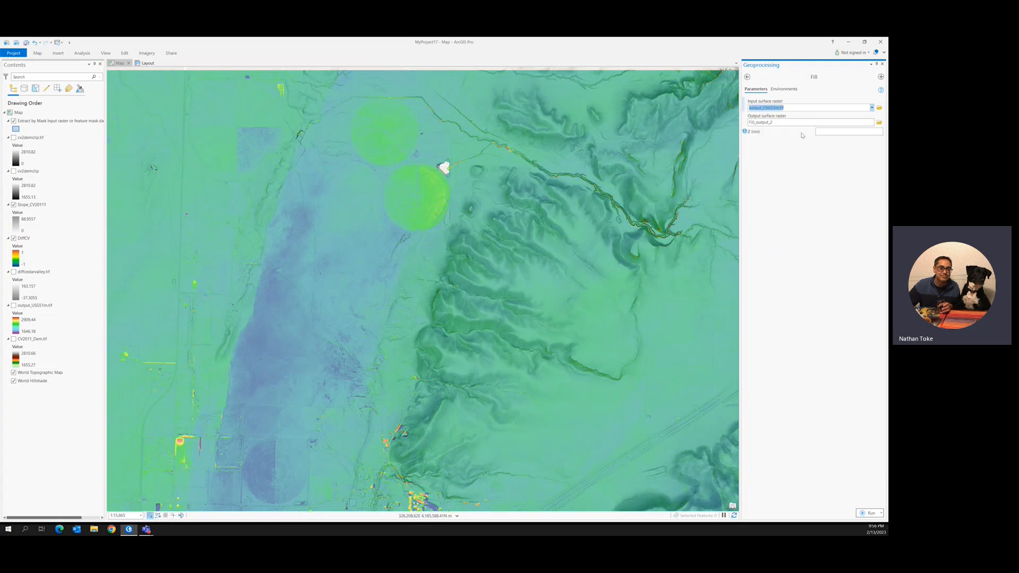
Set the Fill tool's processing extent to As Specified Below, using the current map view's bounds, and run it
left_click(784, 89)
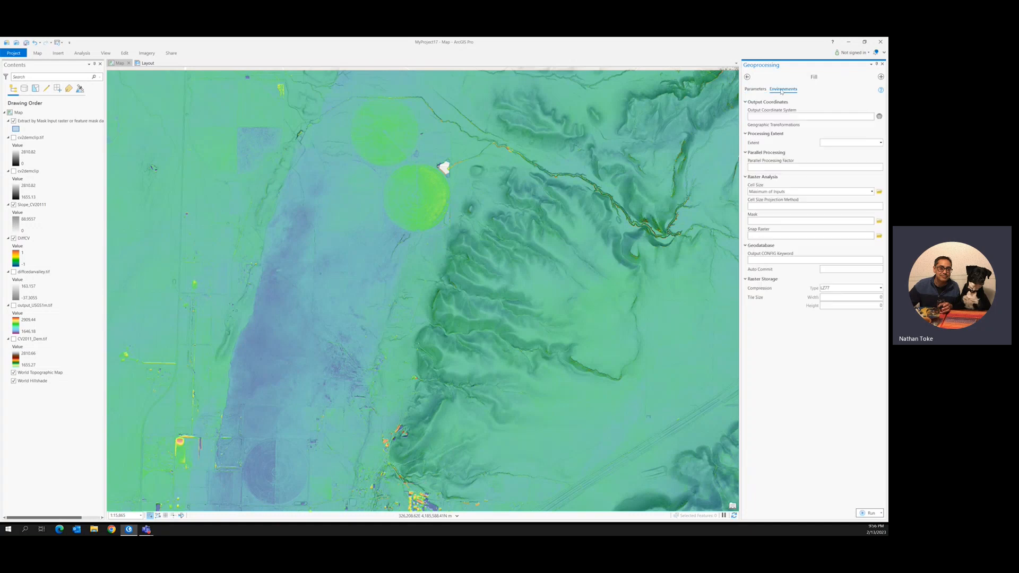
left_click(827, 151)
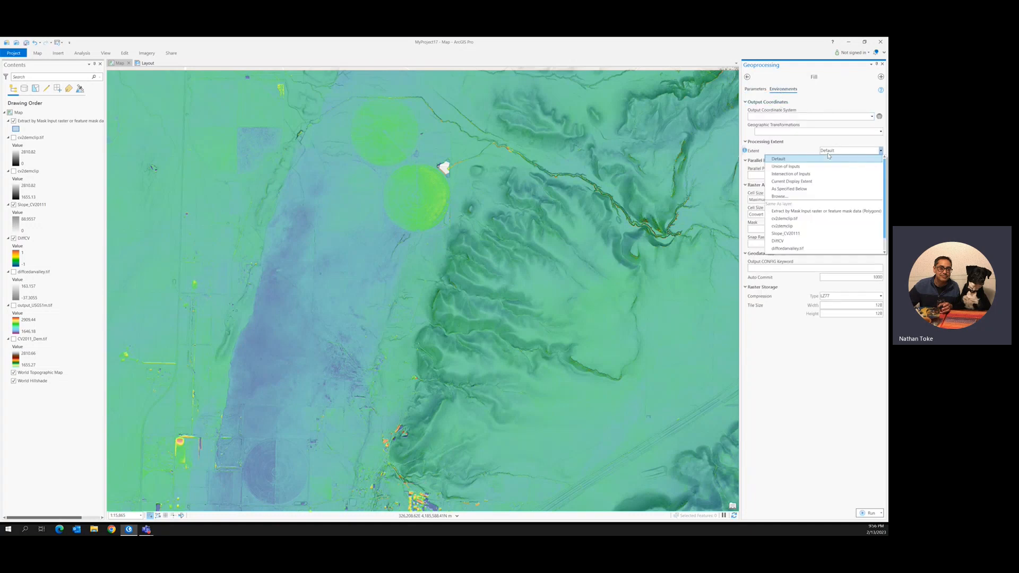
left_click(805, 188)
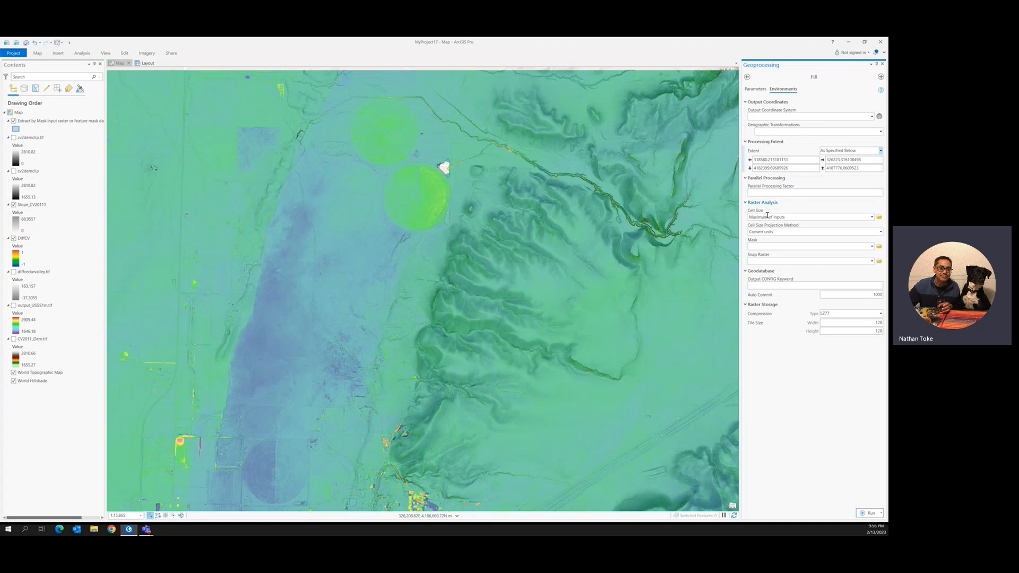
left_click(762, 92)
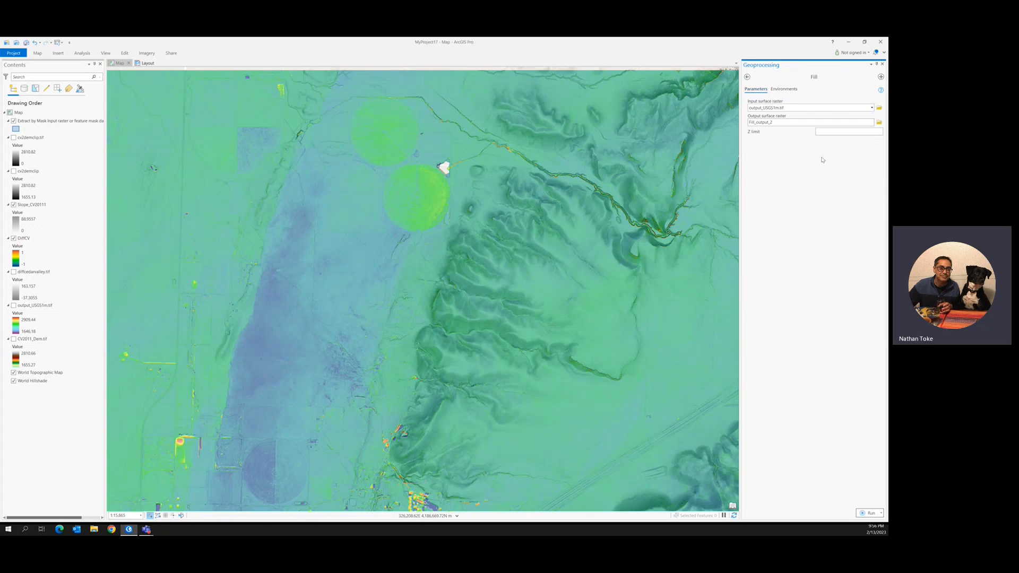
left_click(869, 513)
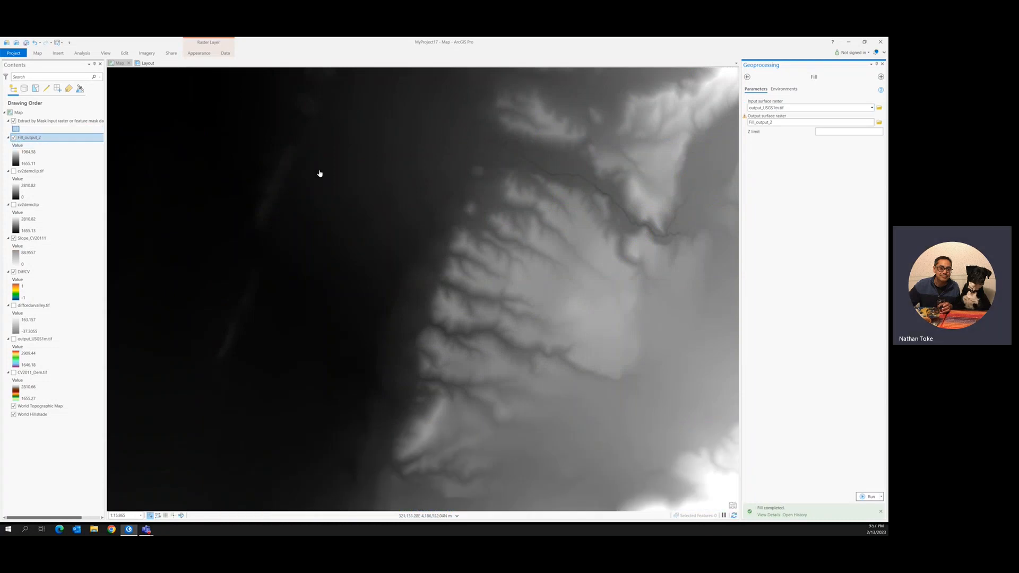
Run Flow Direction on the Fill_output_2 raster using the D8 flow direction type
scroll(321, 173, "down", 2)
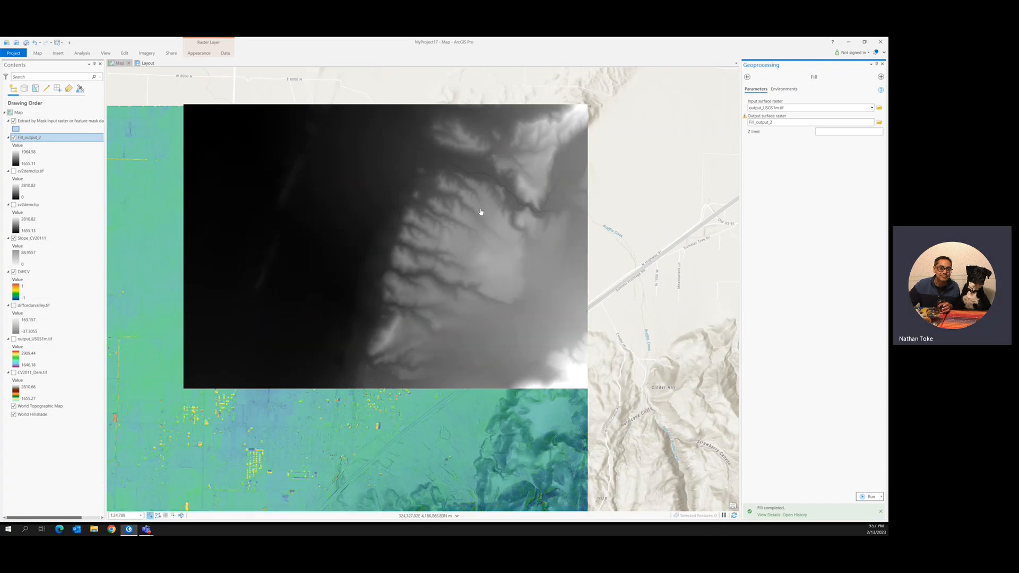
left_click_drag(317, 202, 364, 216)
scroll(363, 215, "up", 2)
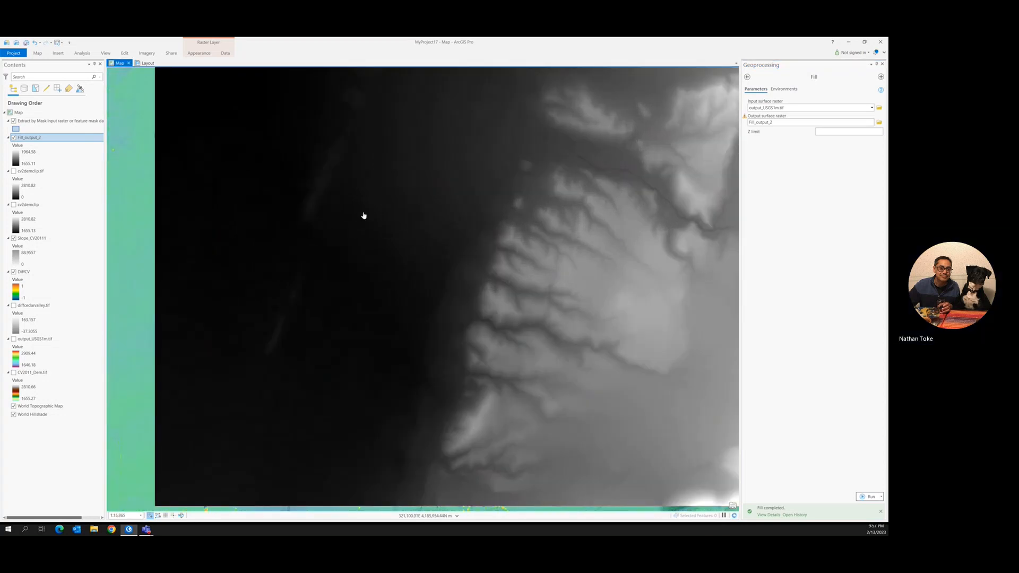
scroll(364, 215, "down", 2)
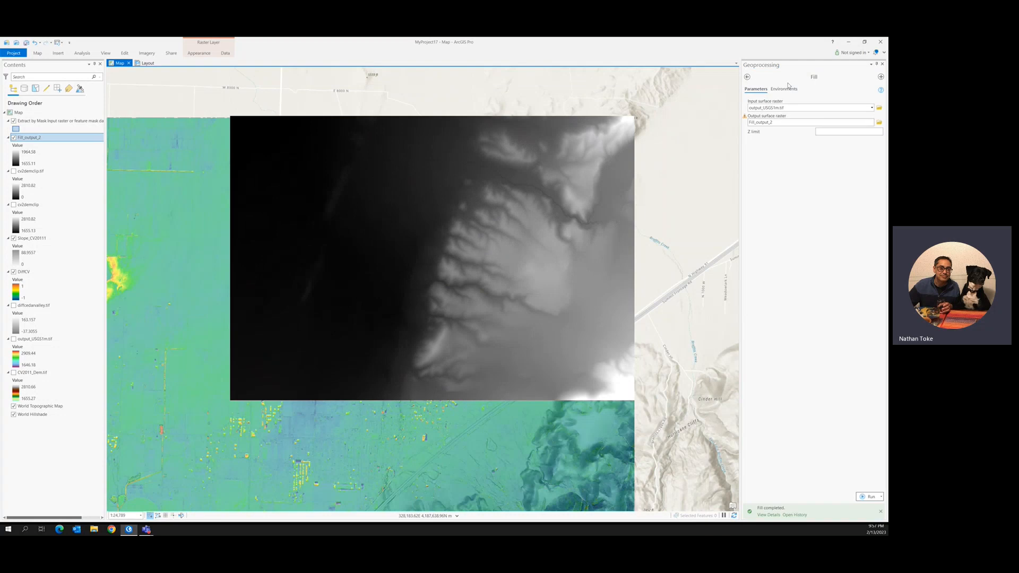
left_click(748, 77)
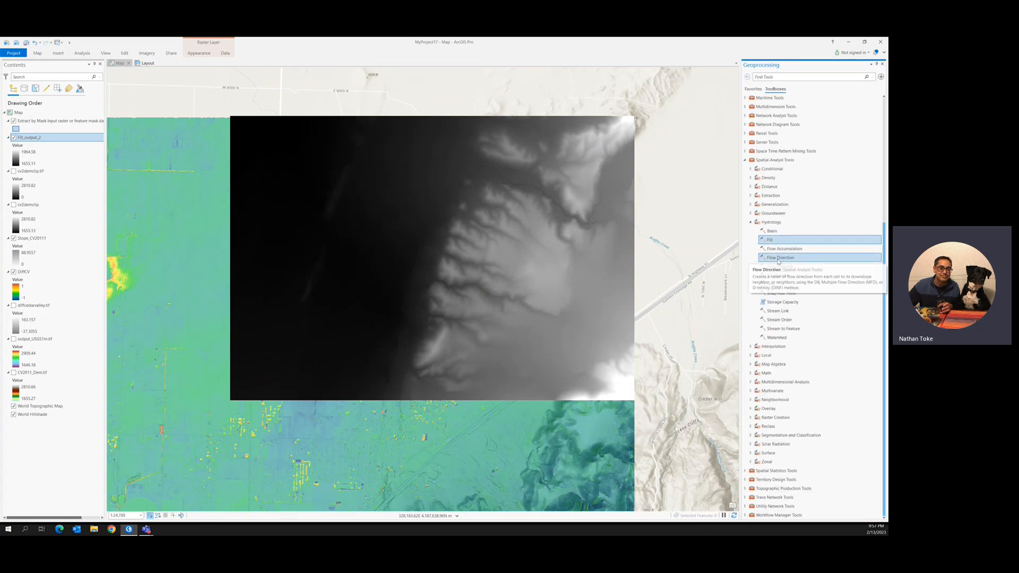
left_click(779, 260)
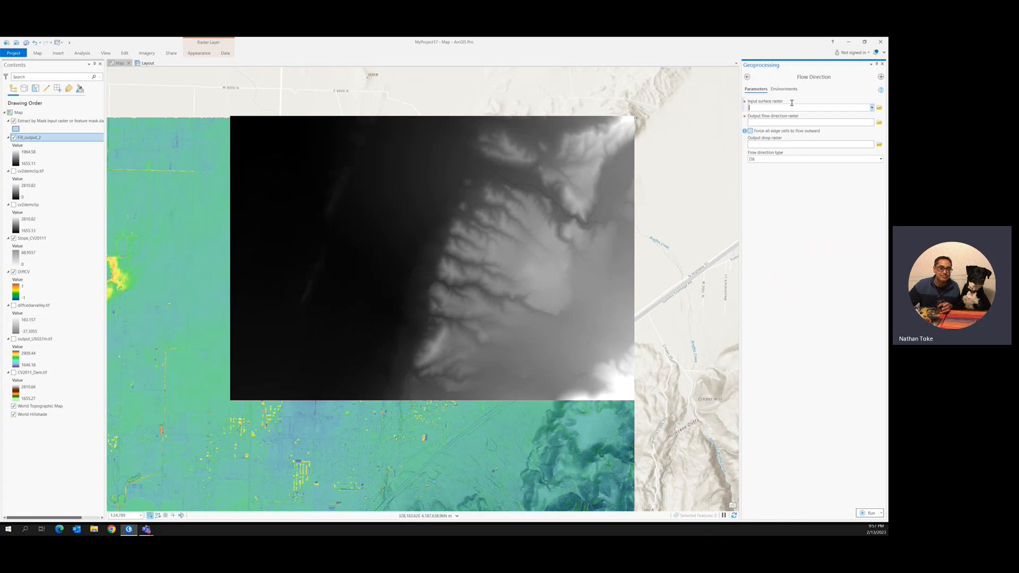
left_click(872, 108)
left_click(780, 114)
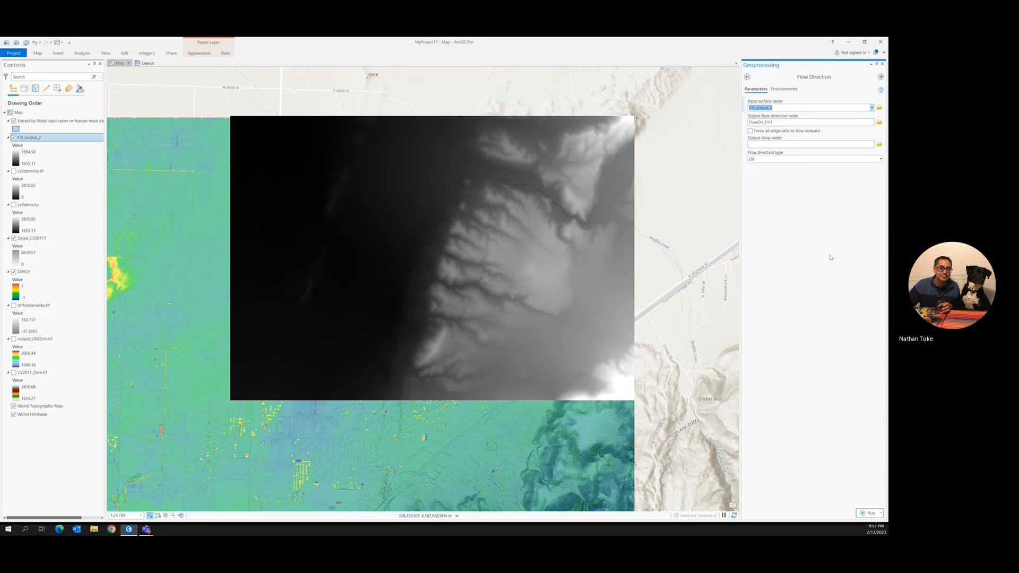
left_click(867, 513)
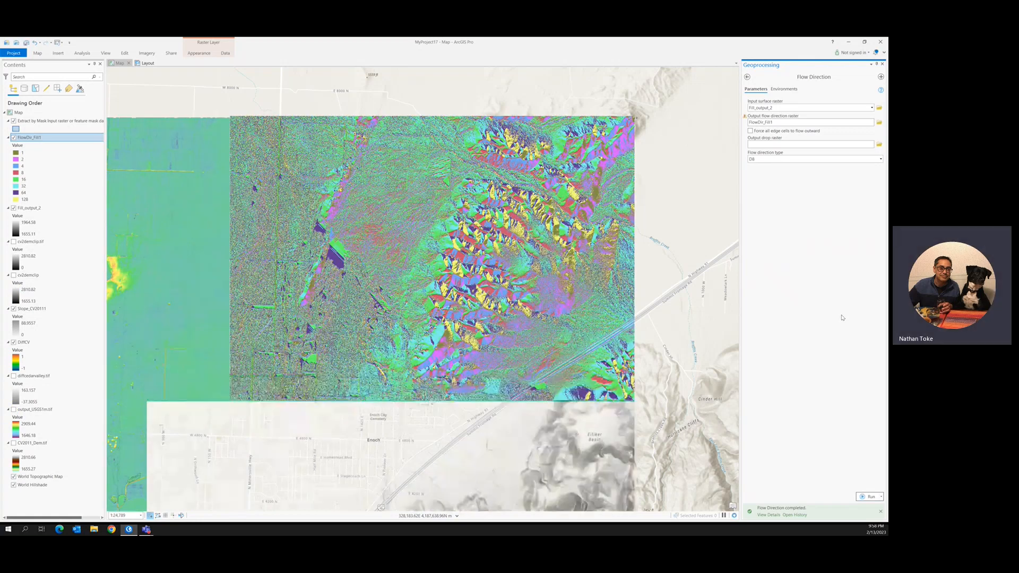
Run Flow Accumulation on the FlowDir_Fill1 raster with Float output and the D8 flow direction type
left_click(747, 76)
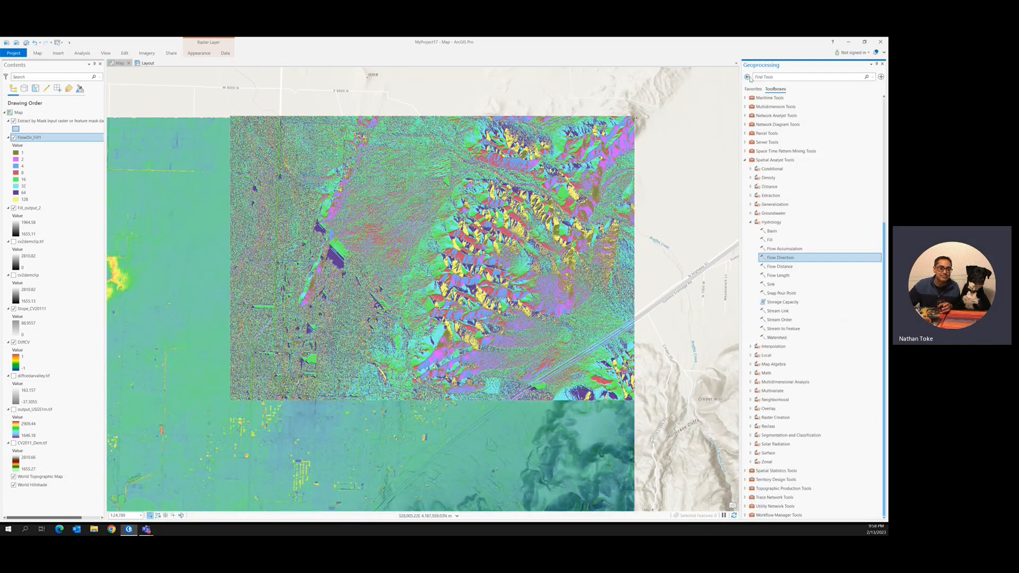
double_click(791, 250)
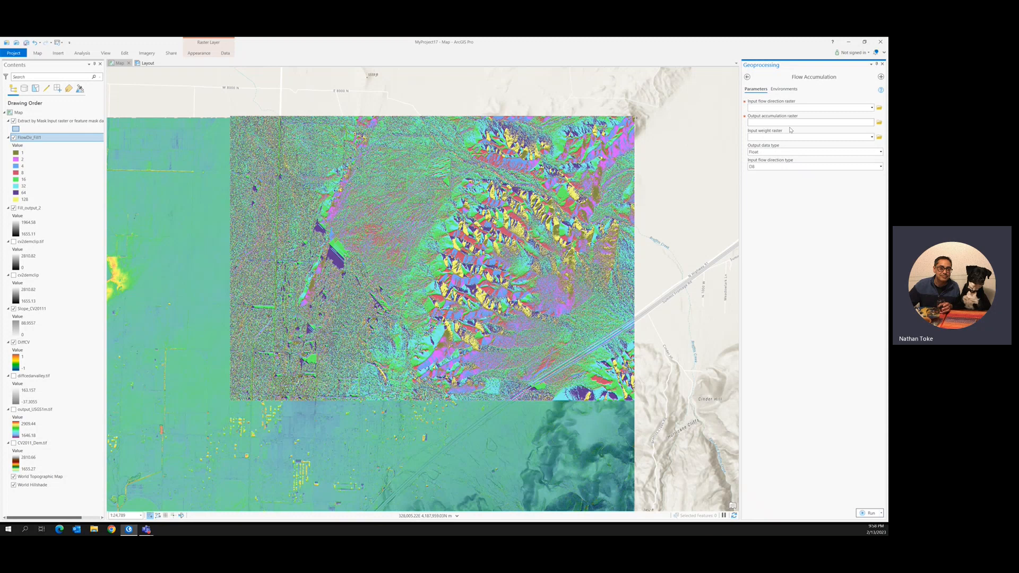
left_click(872, 107)
left_click(806, 120)
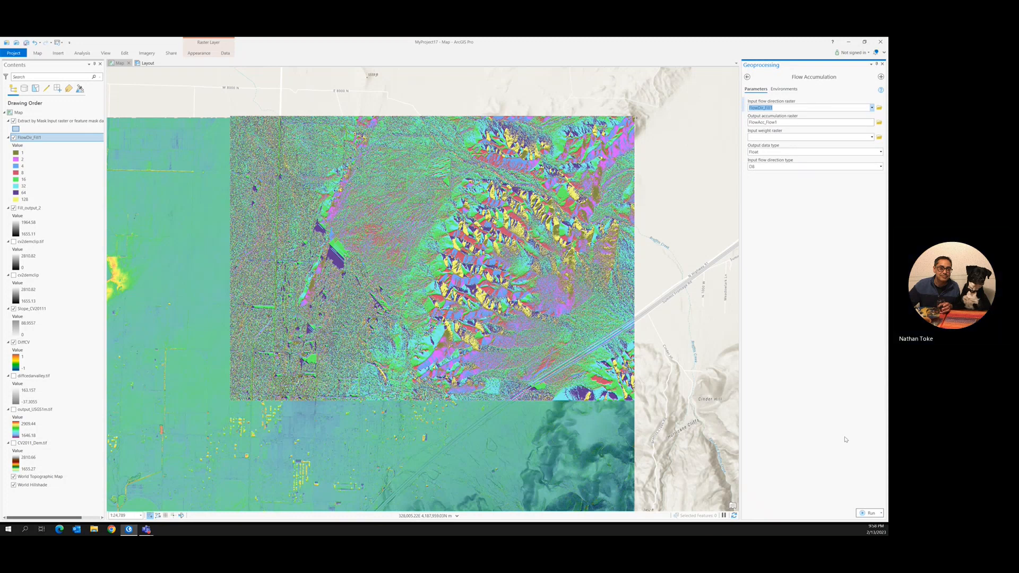
left_click(869, 513)
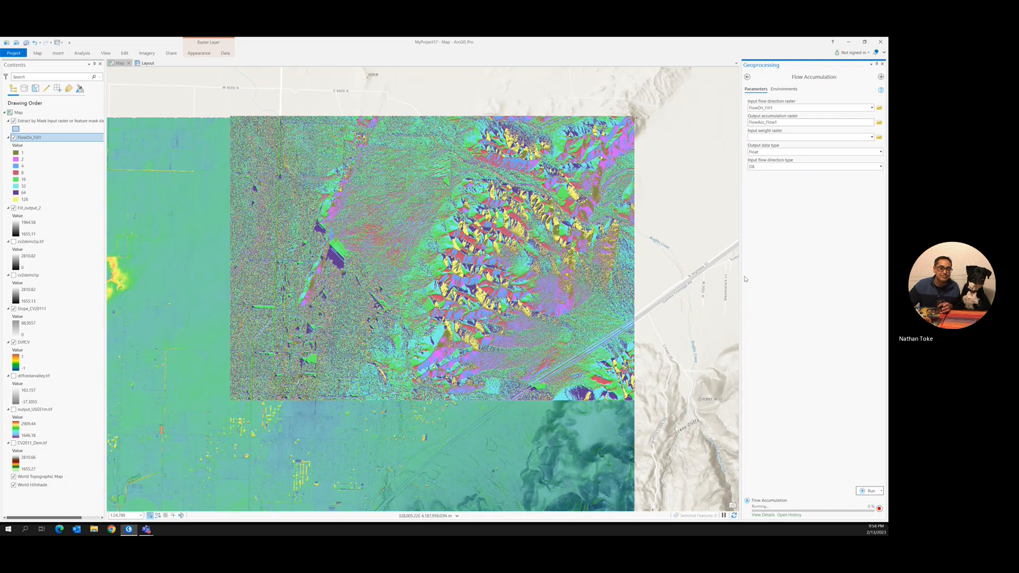
Hide the FlowDir_Fill1 and Fill_output_2 layers on the map
left_click(14, 138)
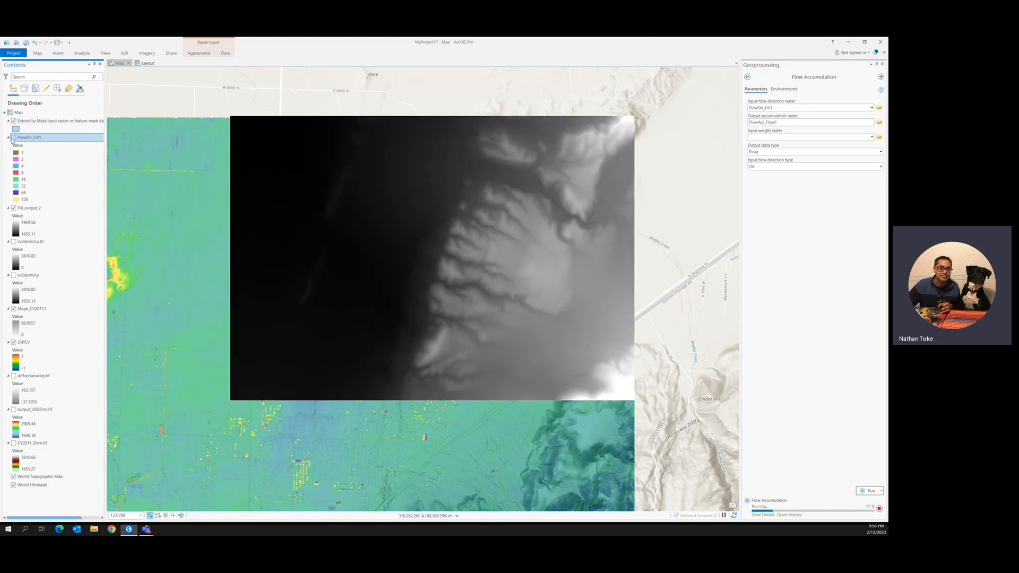
left_click(13, 207)
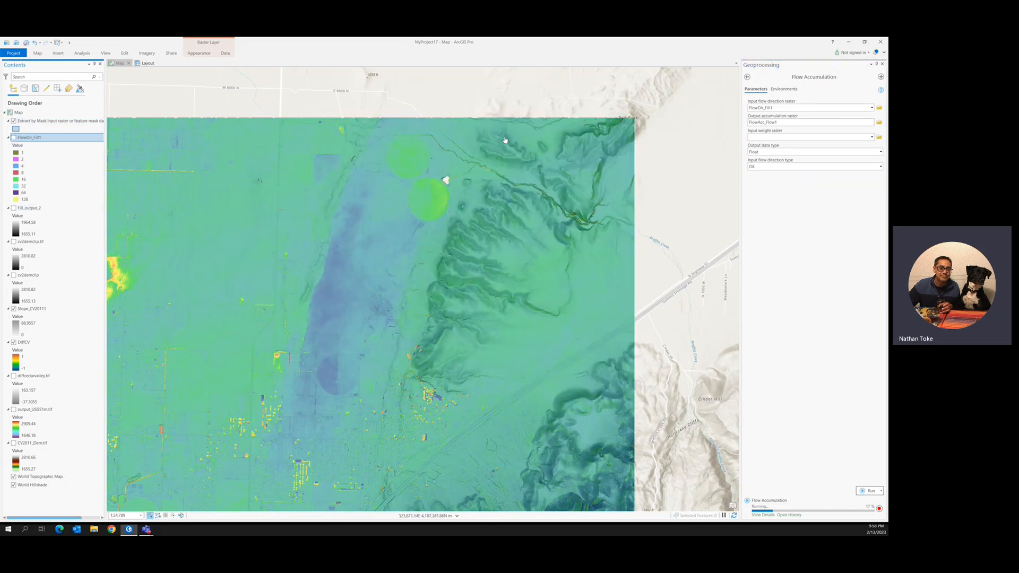
scroll(518, 168, "up", 2)
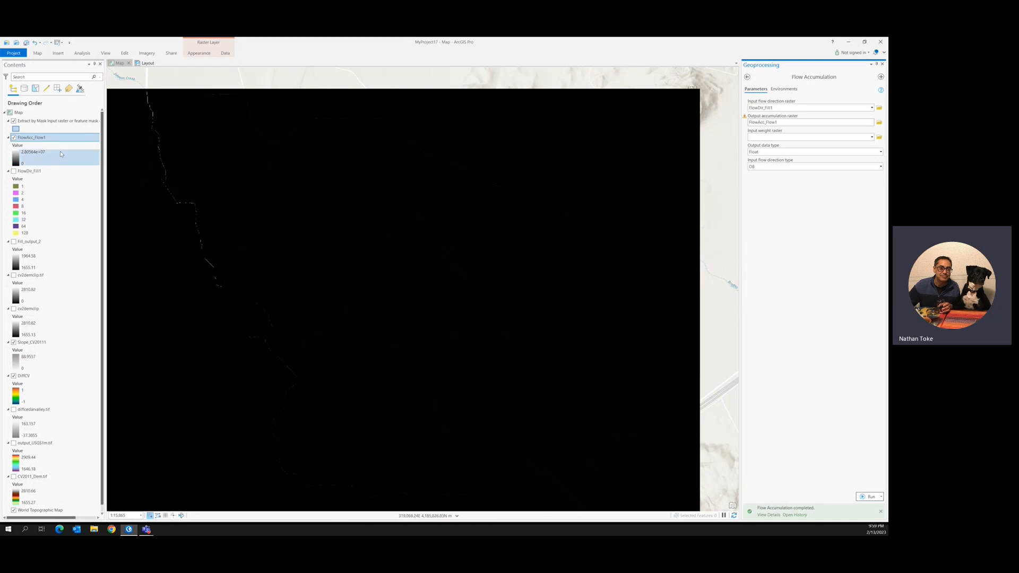
Change the FlowAcc_Flow1 layer's symbology from Stretch to Classify with 2 classes
left_click(26, 139)
right_click(26, 140)
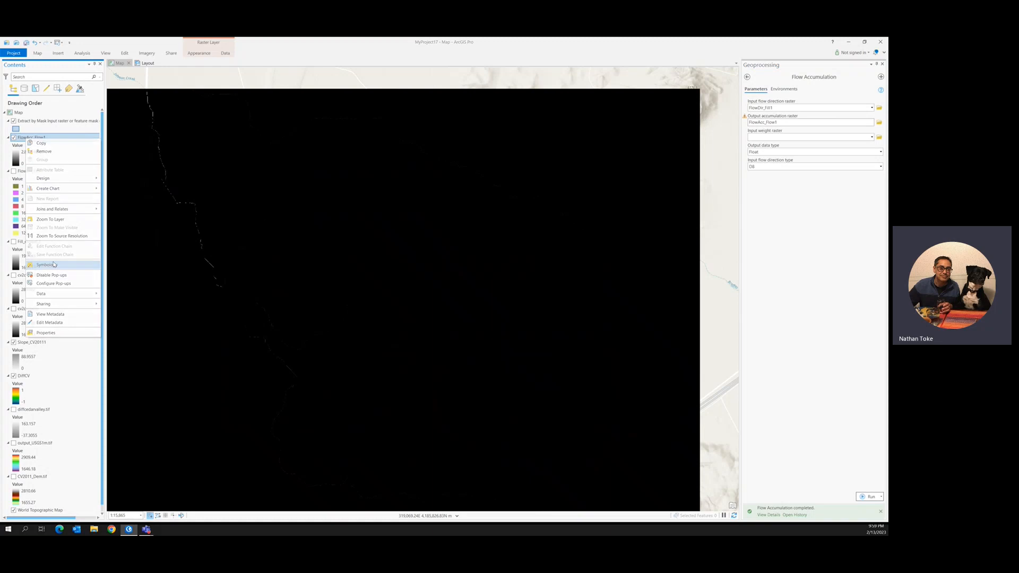
left_click(684, 147)
left_click_drag(923, 290, 738, 196)
left_click(691, 230)
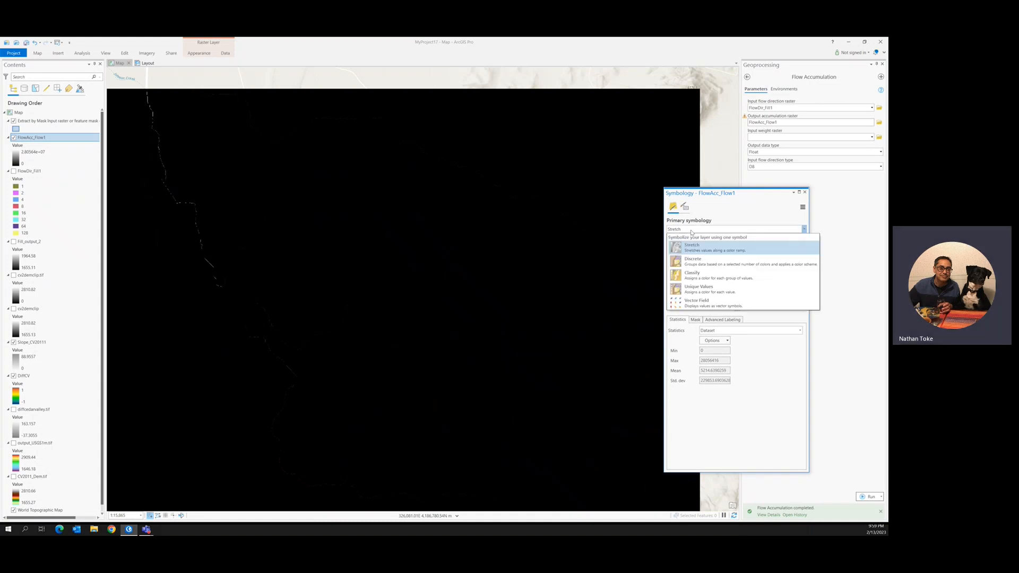
left_click(695, 275)
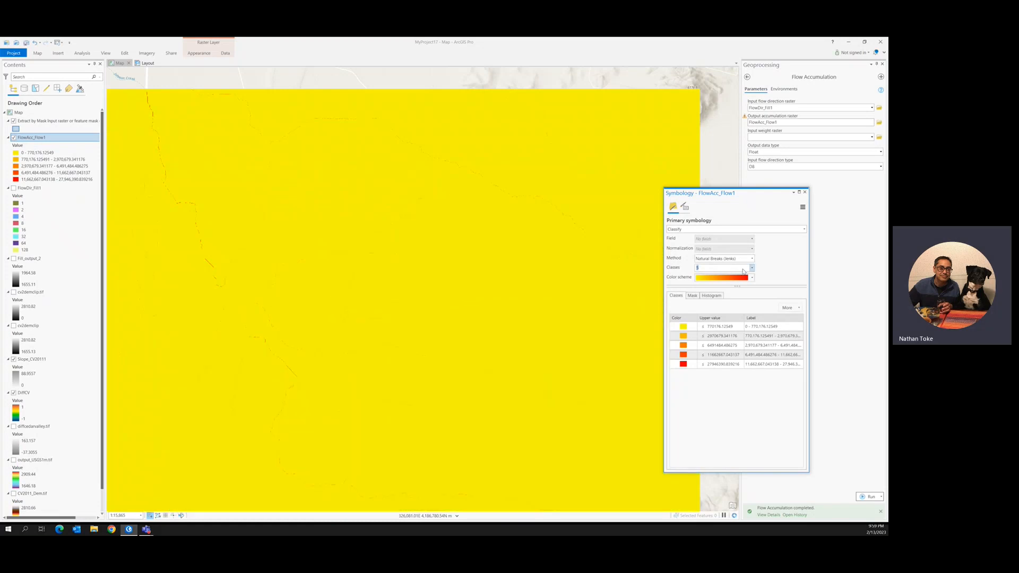
left_click(752, 268)
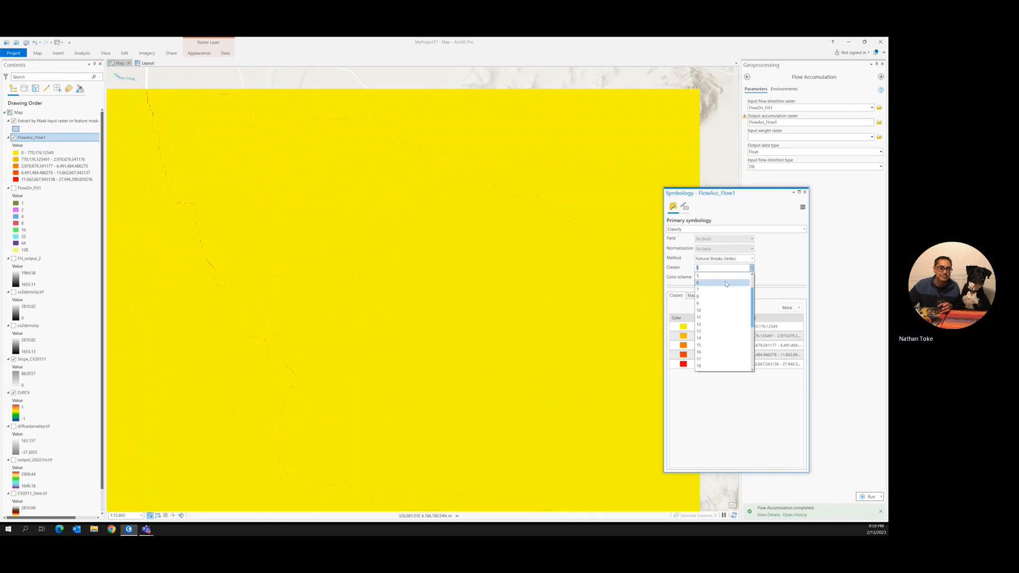
left_click(714, 287)
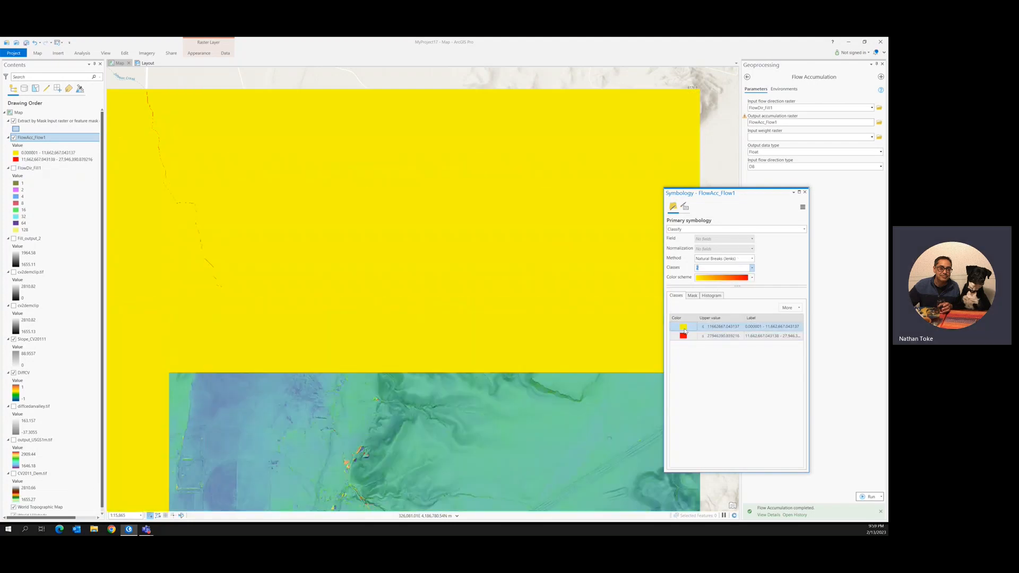
Lower the break between the two flow accumulation classes to about 640,500 in the histogram and return to the class list
left_click(710, 296)
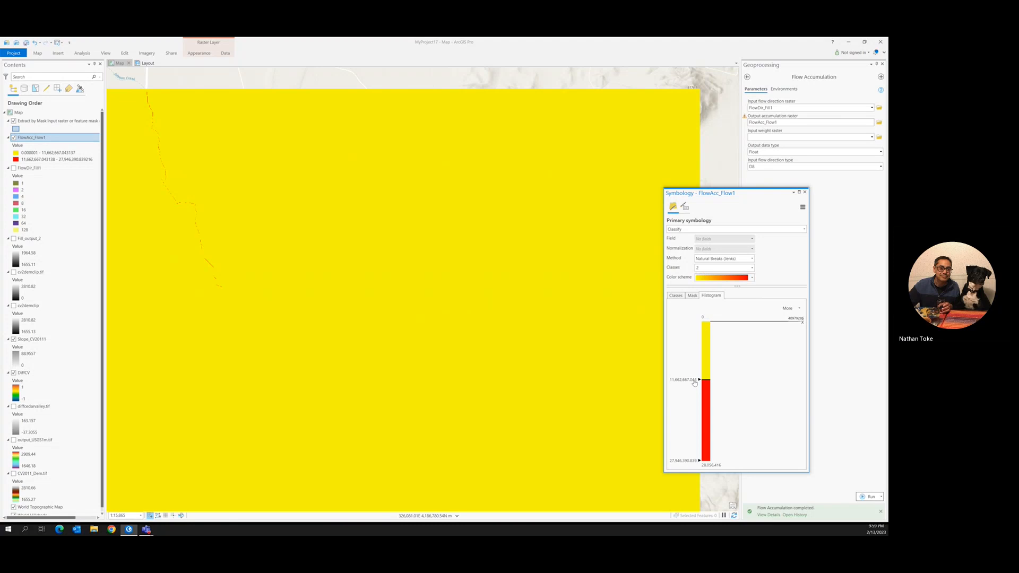
left_click_drag(694, 382, 690, 344)
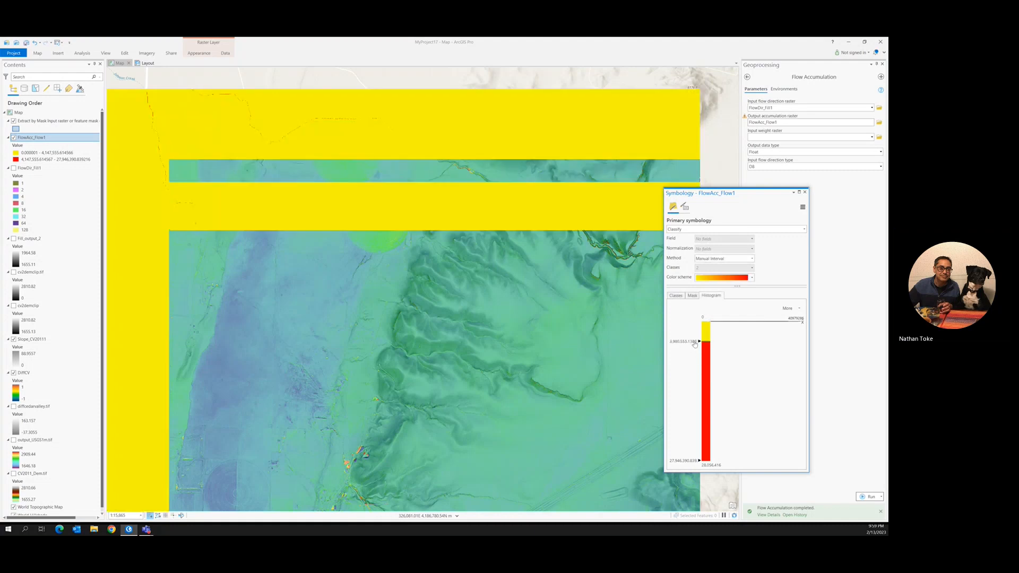
left_click_drag(690, 345, 695, 331)
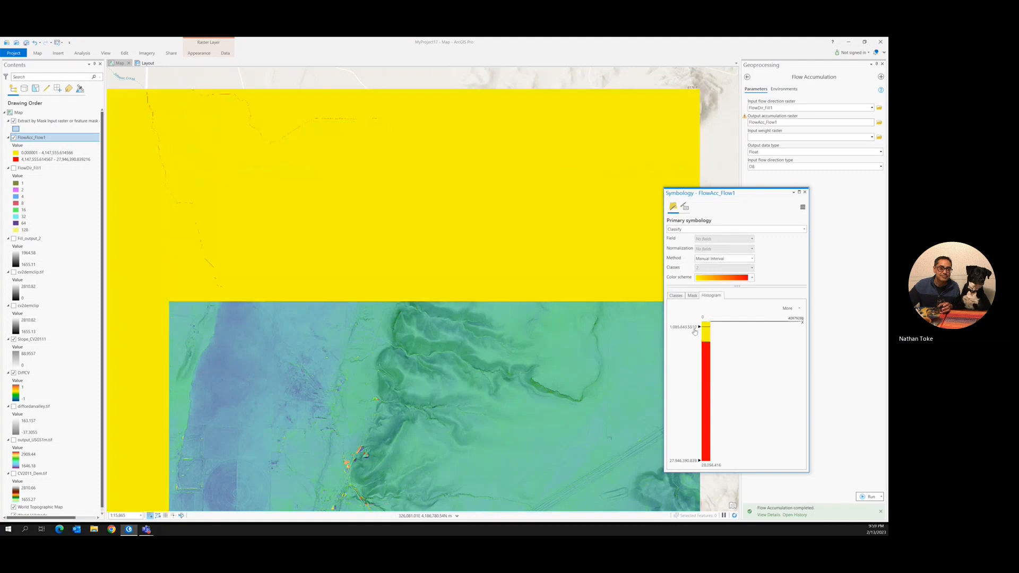
left_click_drag(695, 330, 695, 329)
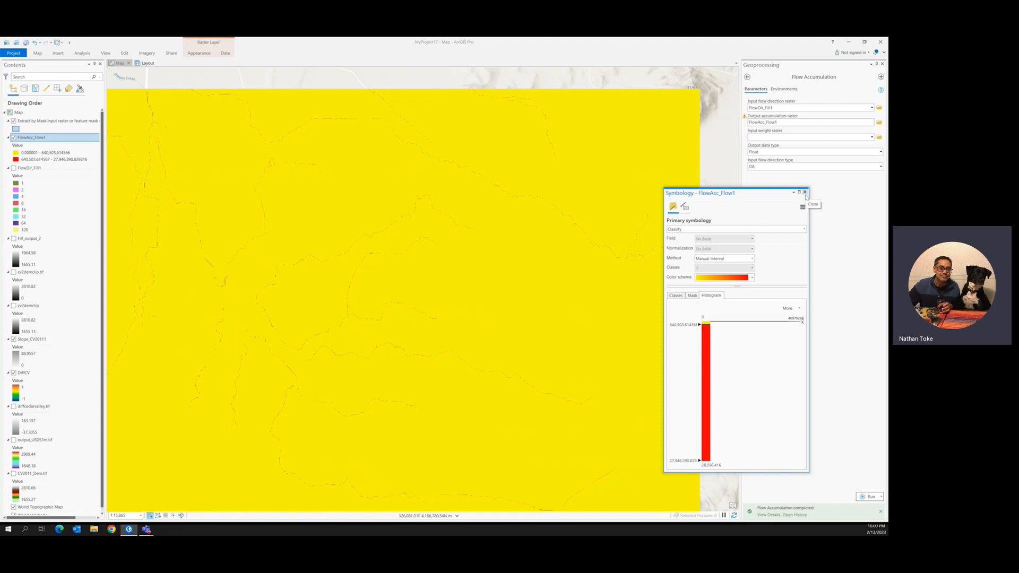
left_click(676, 295)
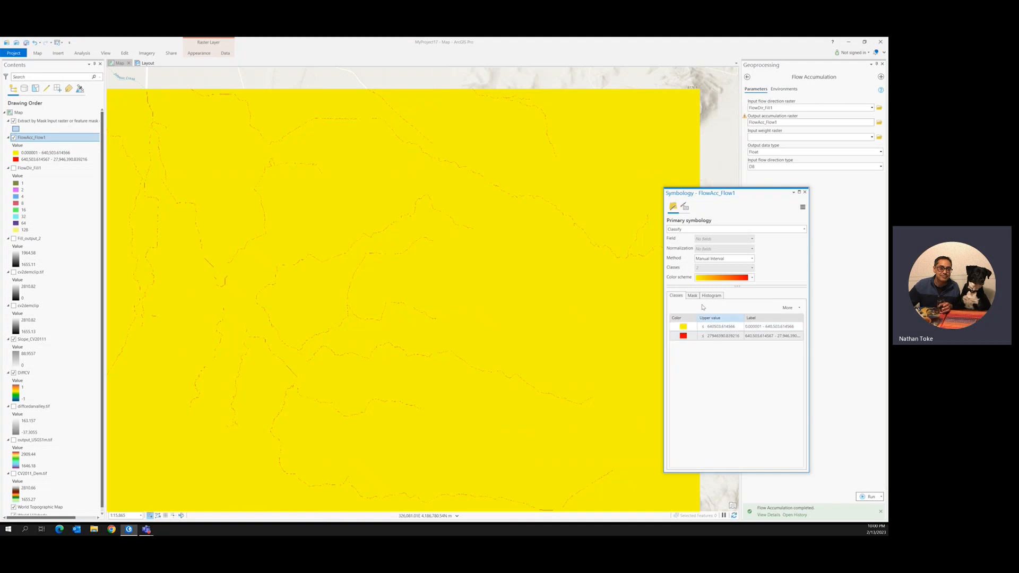
Set the upper value of the lower flow accumulation class to 500000
double_click(714, 328)
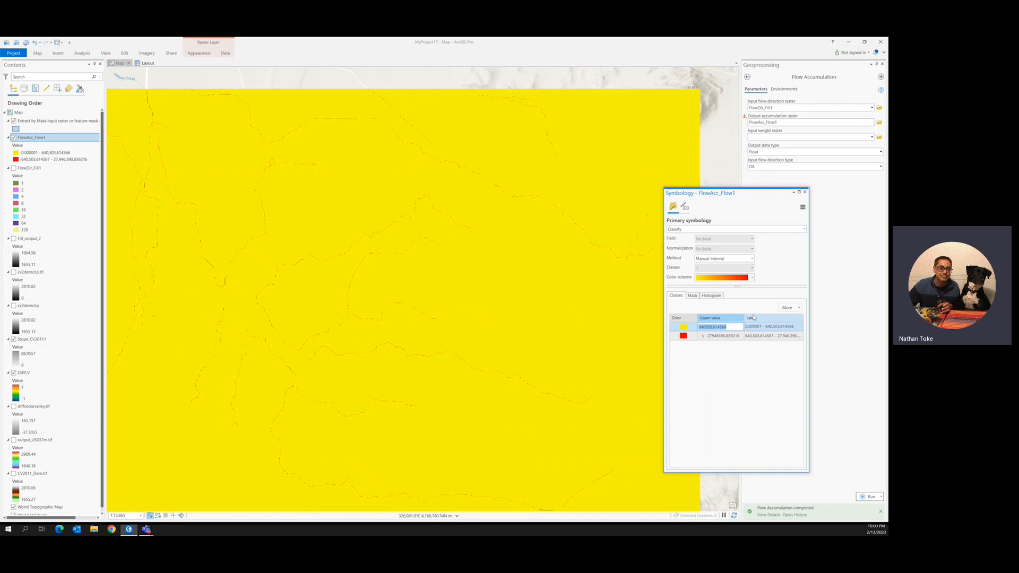
type("500000")
key("Return")
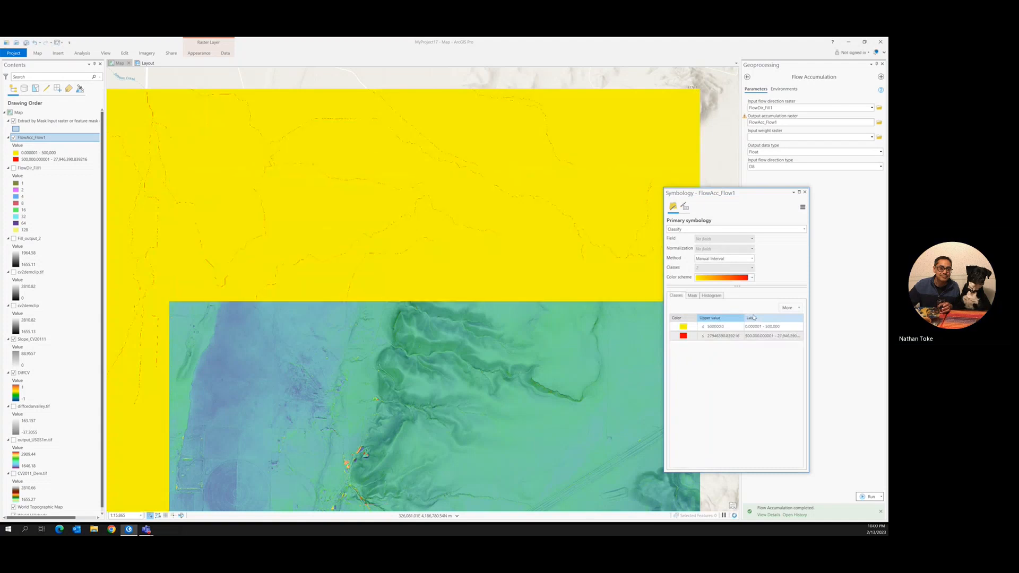
Set the lower flow accumulation class to no color and the class above 500,000 to black
left_click(682, 326)
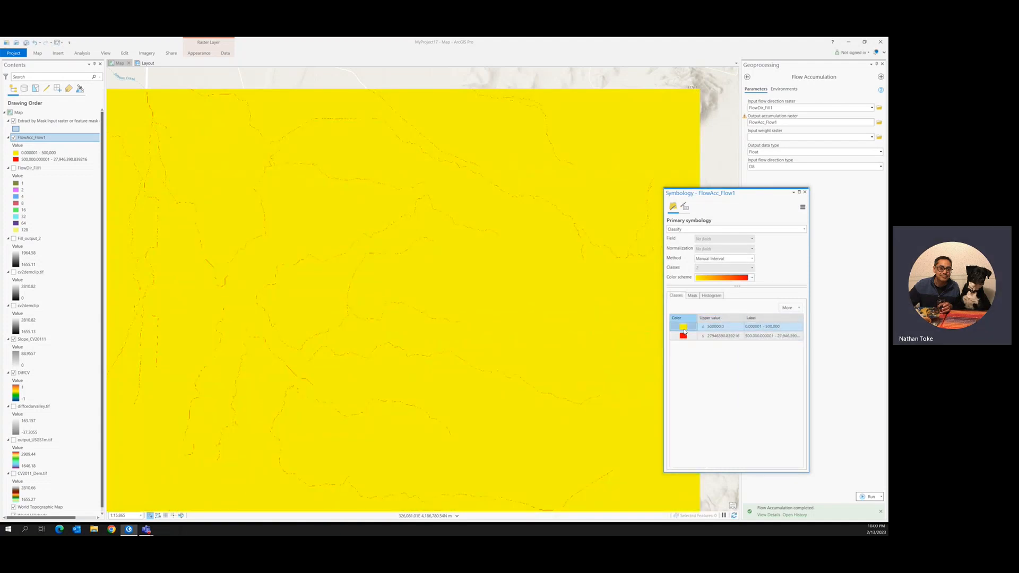
left_click(682, 317)
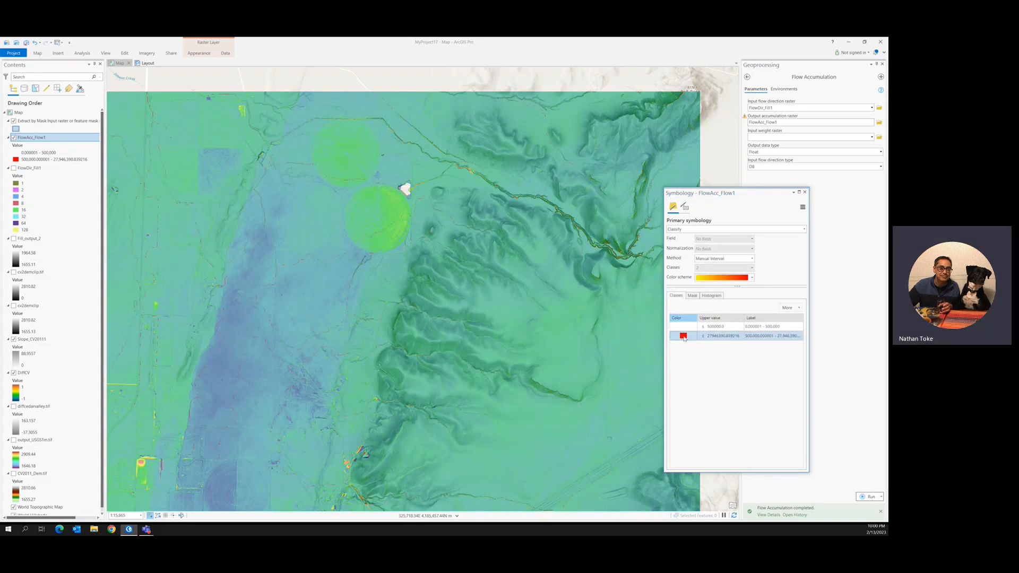
left_click(683, 337)
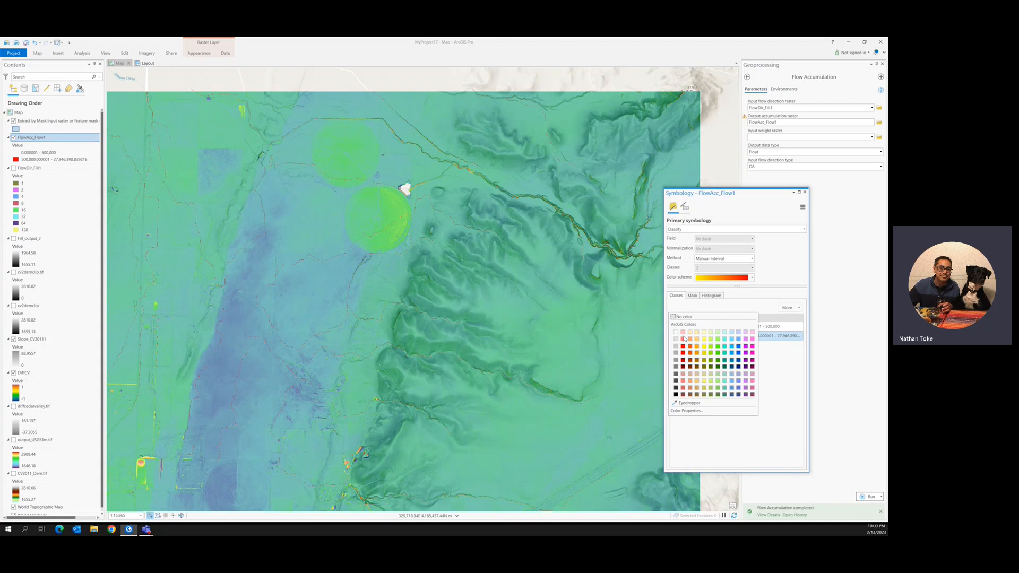
left_click(676, 395)
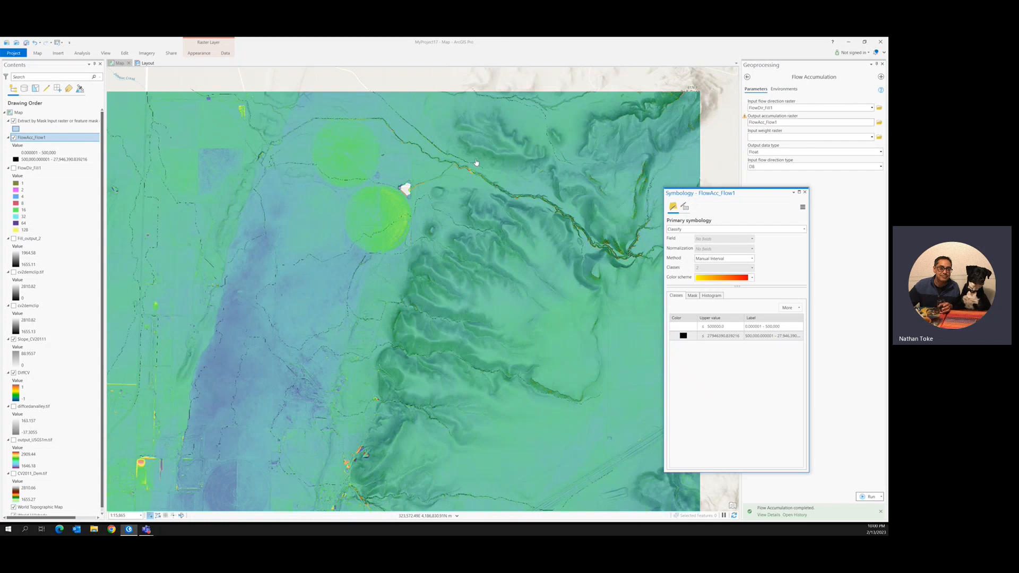
Hide the DiffCV layer and show the Fill_output_2 raster beneath the flow accumulation layer
left_click(14, 373)
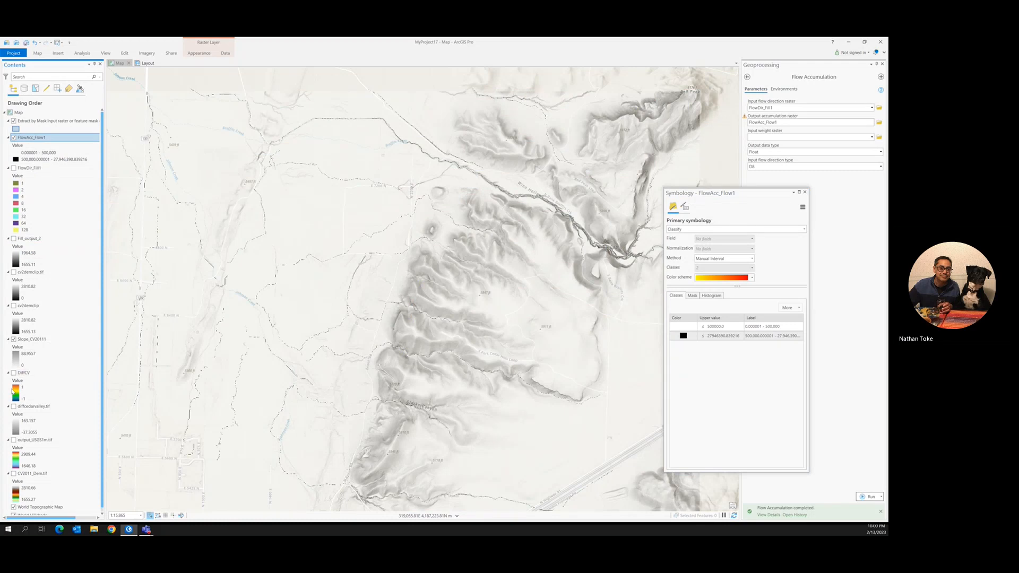
left_click(14, 441)
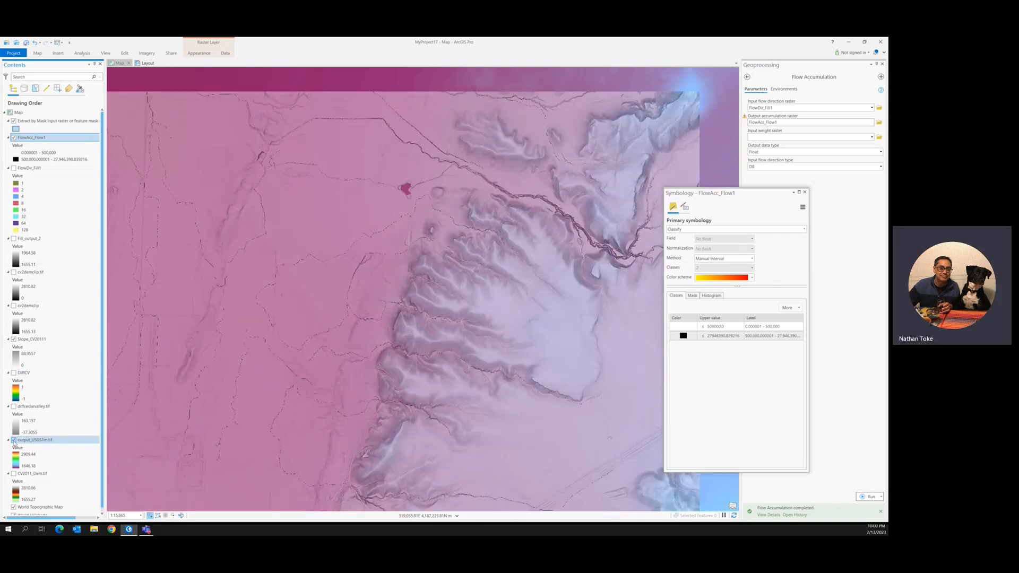
left_click(14, 441)
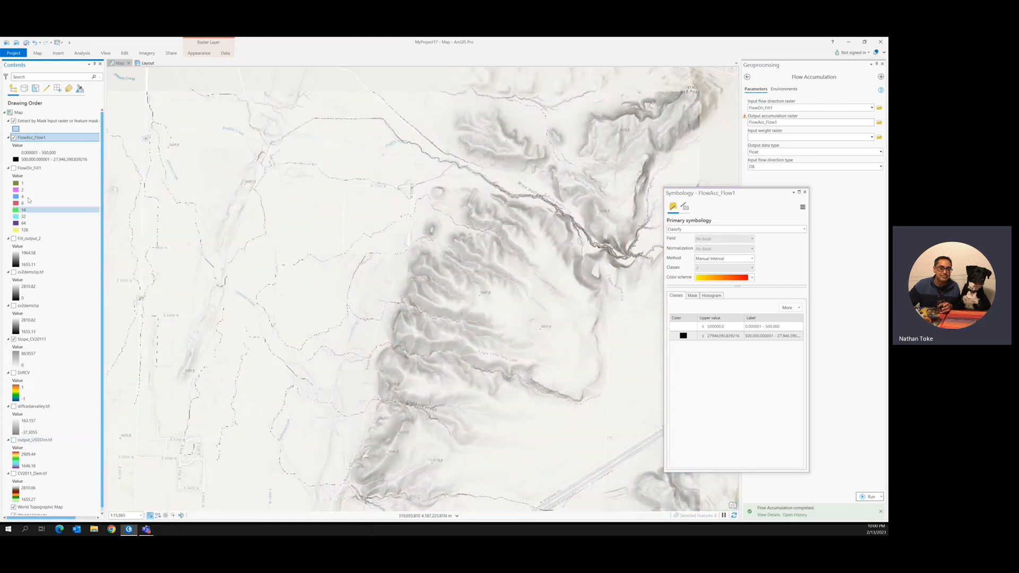
left_click(14, 239)
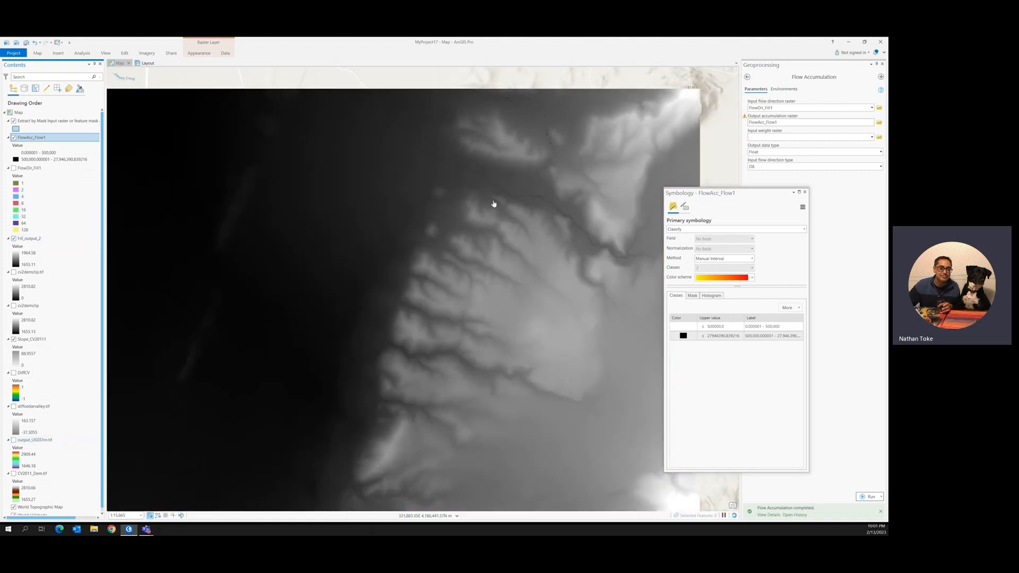
Recolor the upper flow accumulation class light red and close the symbology settings
left_click(683, 335)
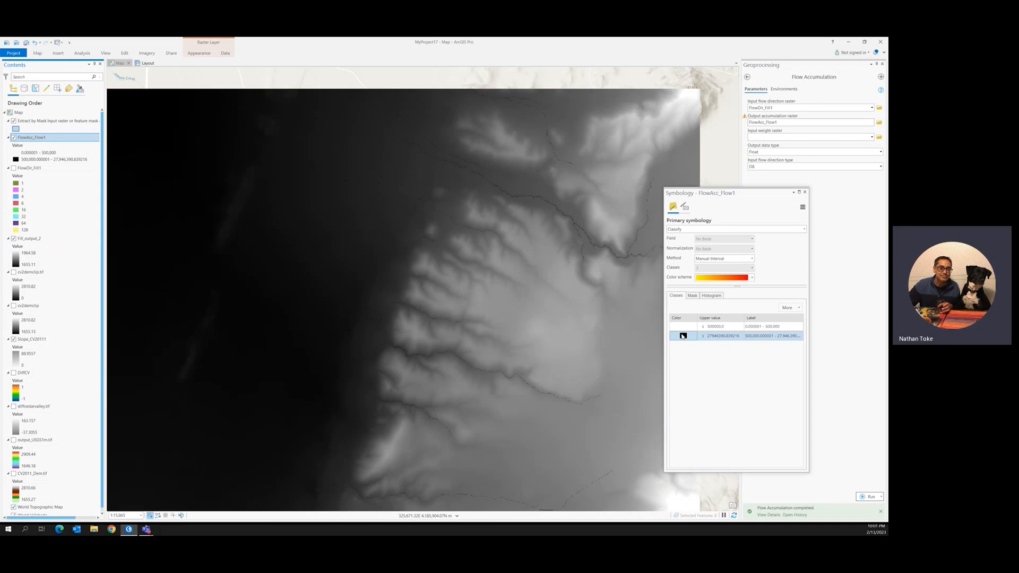
left_click(683, 336)
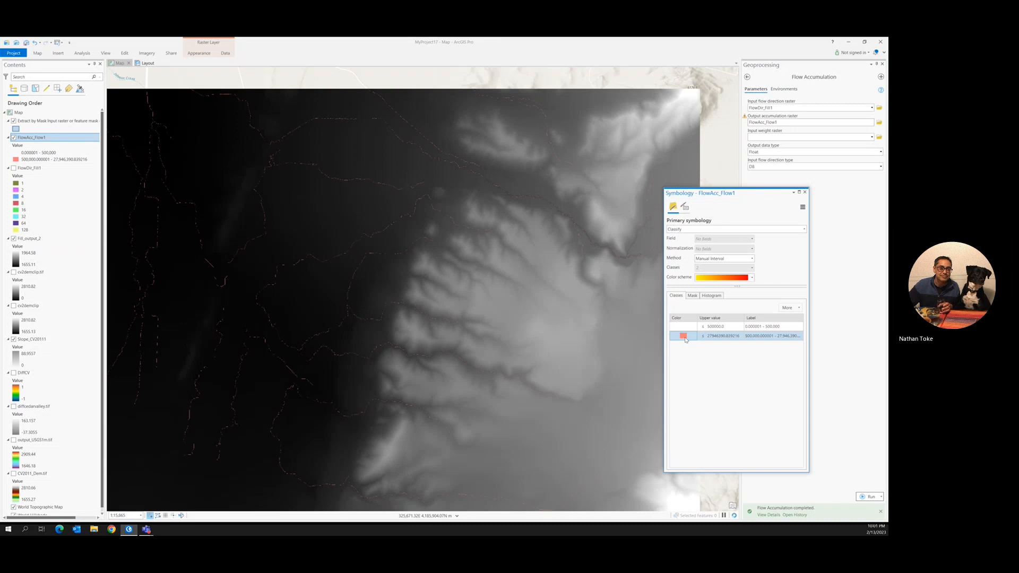
left_click(805, 191)
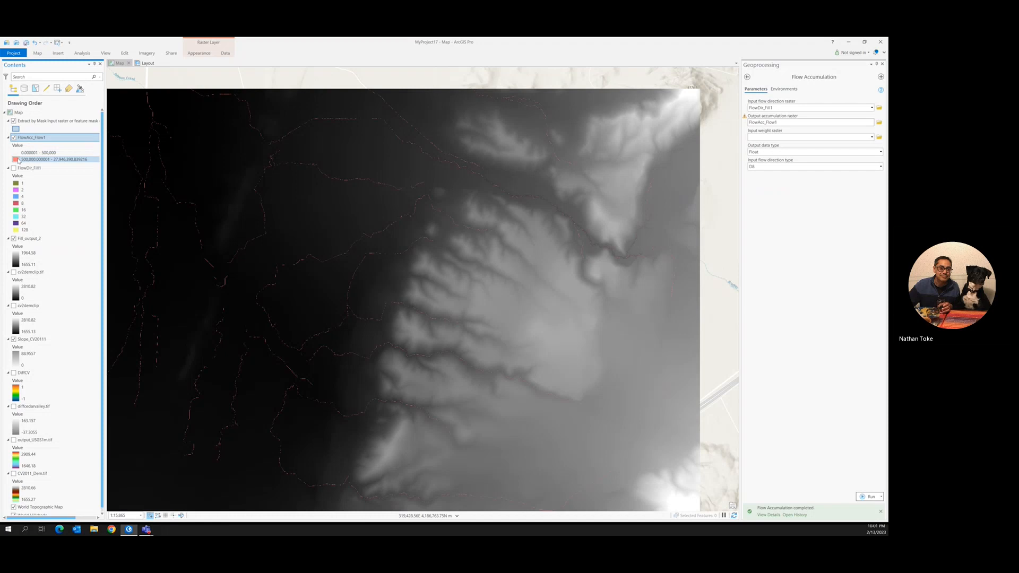
Reopen the FlowAcc_Flow1 symbology, recolor the upper class yellow and close the settings
double_click(20, 160)
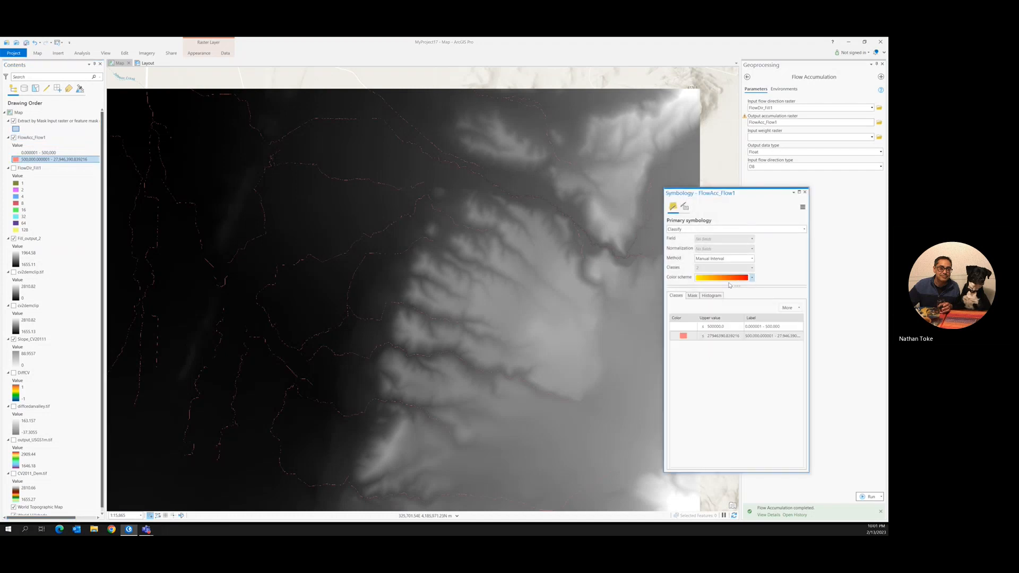
left_click(683, 335)
right_click(682, 337)
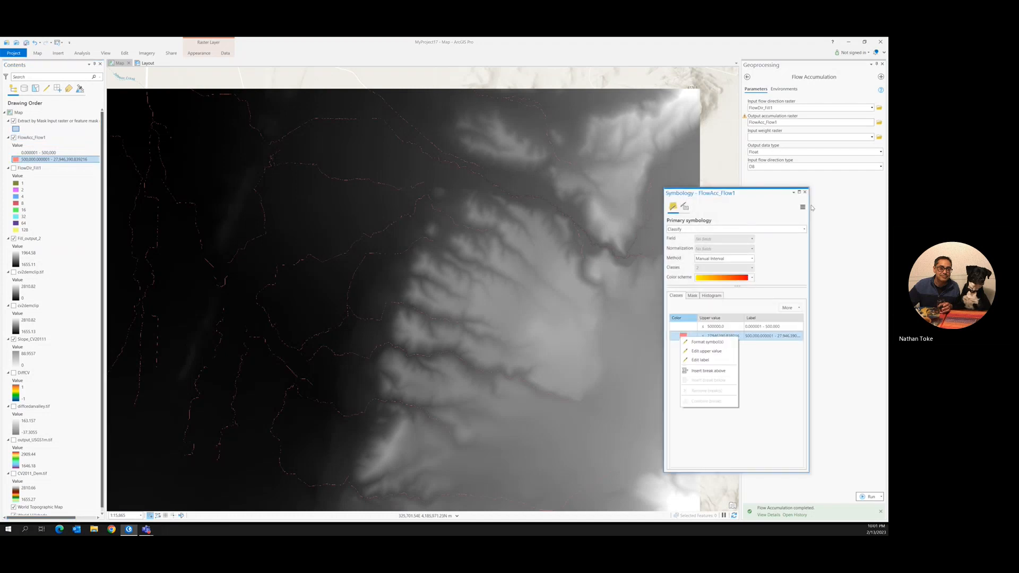
left_click(799, 193)
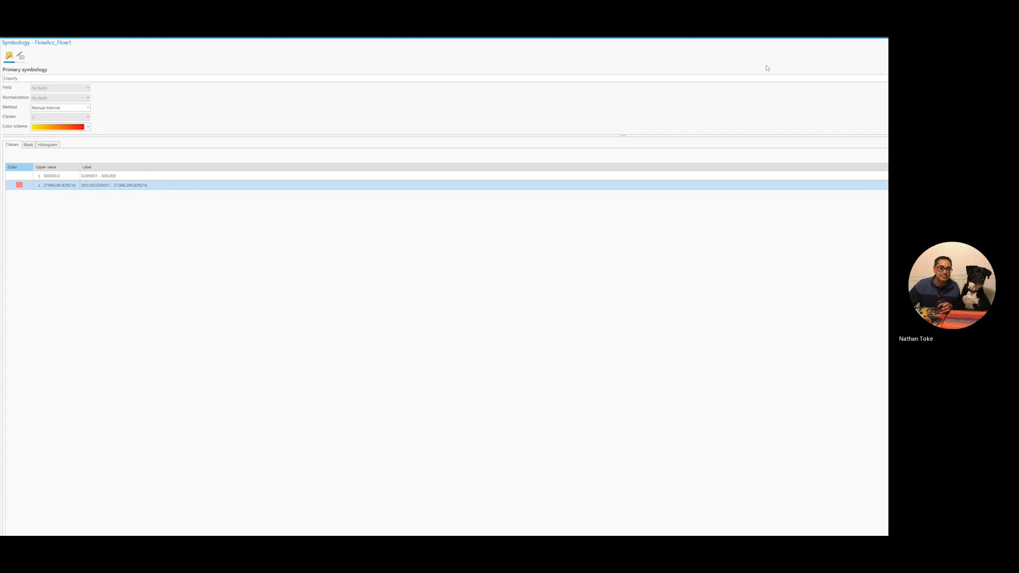
double_click(85, 43)
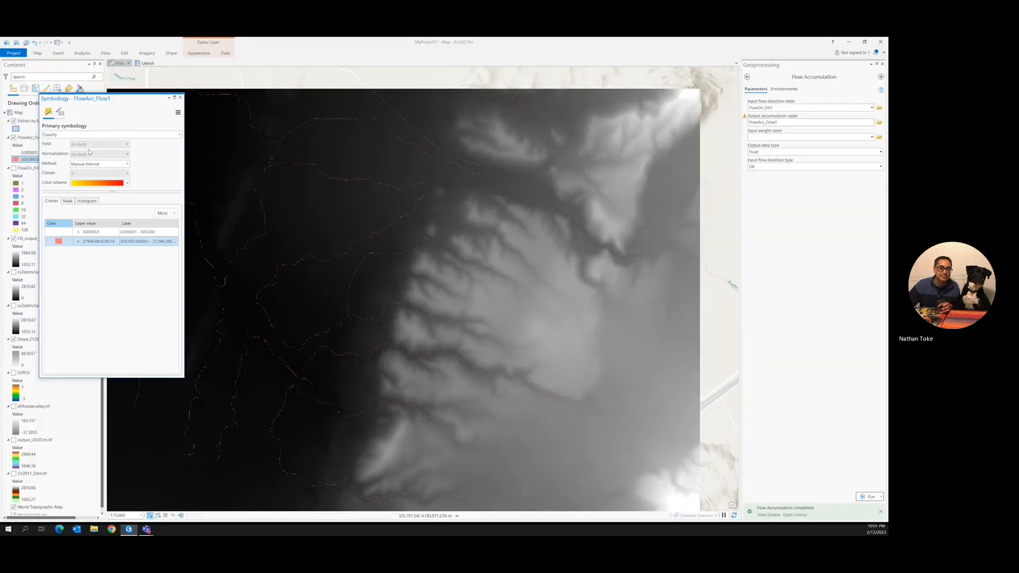
right_click(59, 244)
left_click(59, 242)
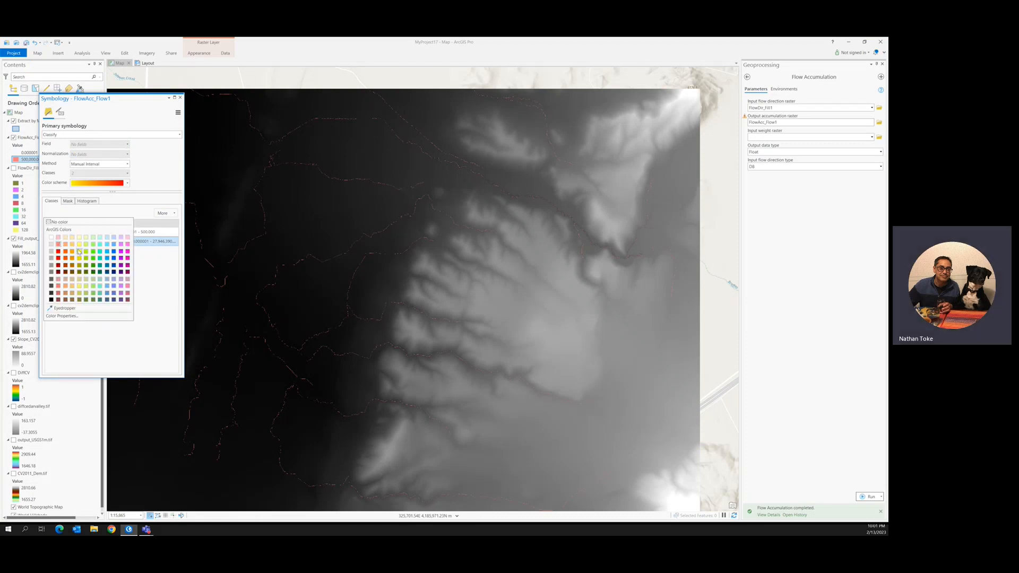
left_click(79, 251)
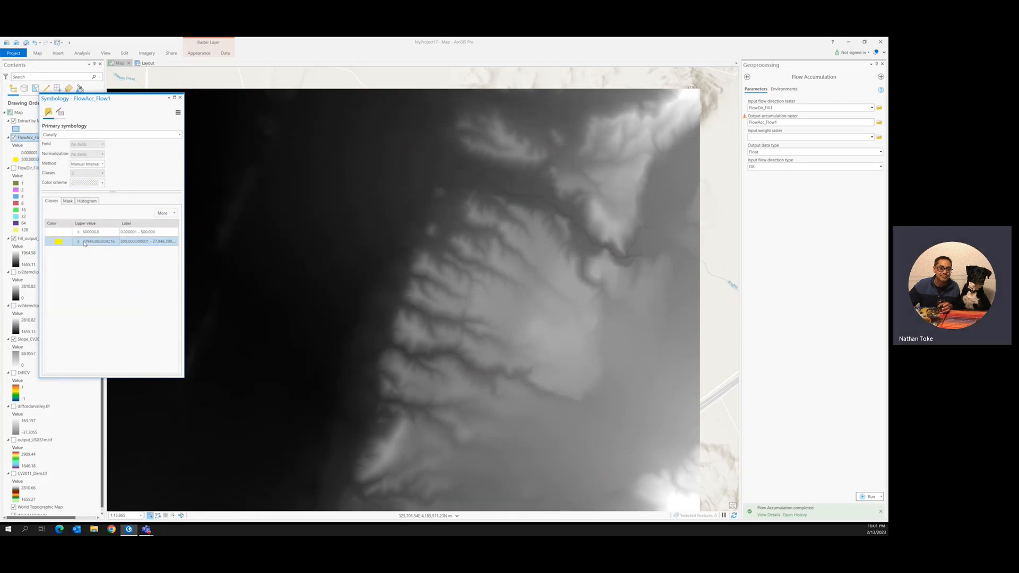
left_click(180, 98)
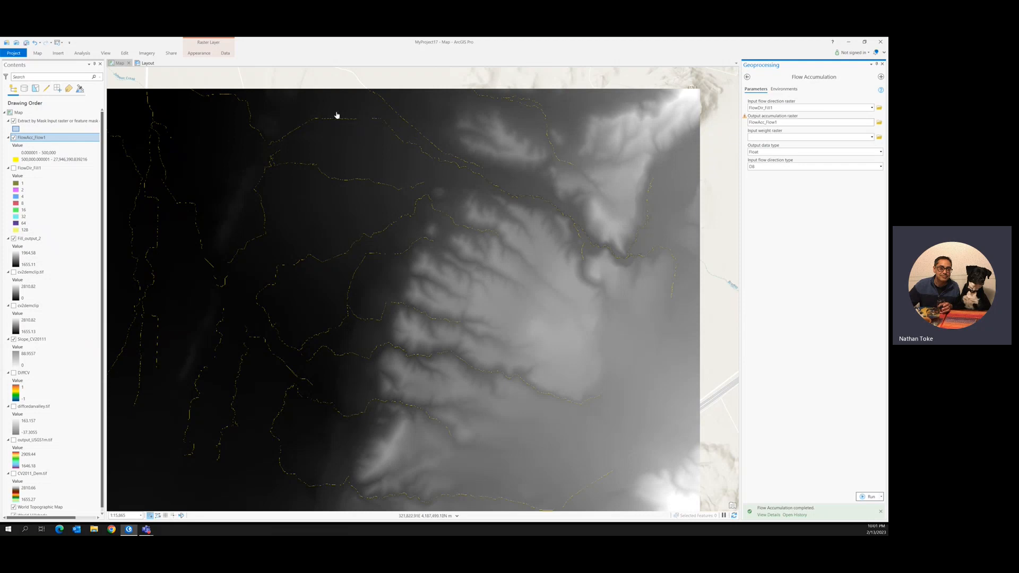
Compare the yellow channel lines with the underlying terrain, with and without the Fill_output_2 layer
scroll(368, 120, "up", 3)
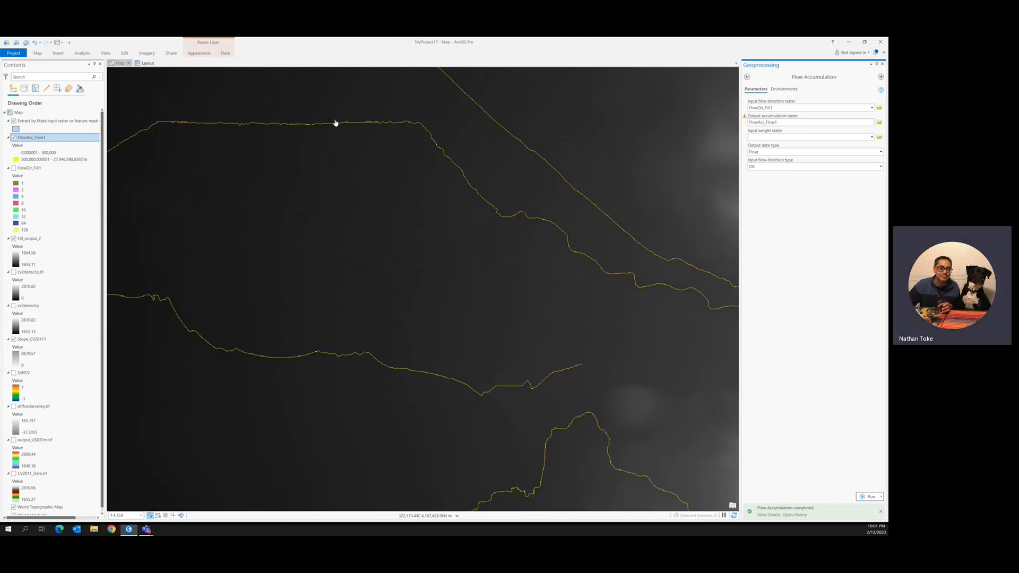
scroll(335, 123, "down", 2)
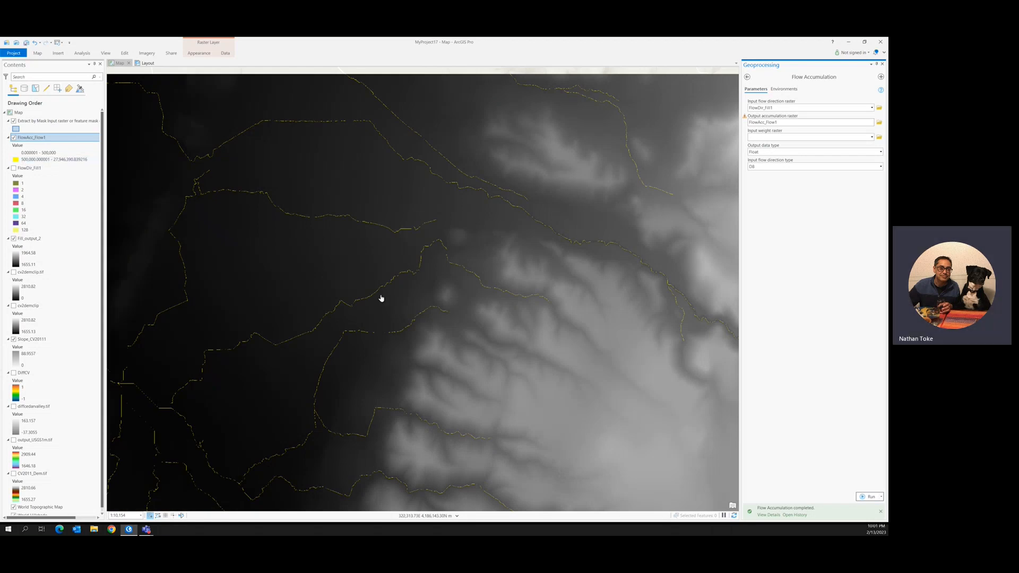
left_click_drag(380, 298, 253, 244)
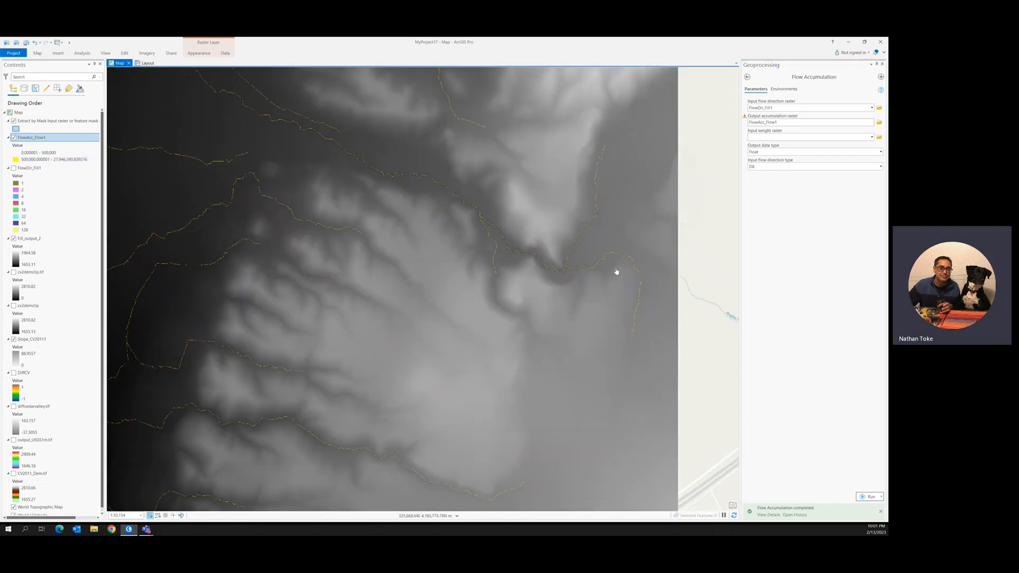
left_click(13, 138)
left_click(13, 137)
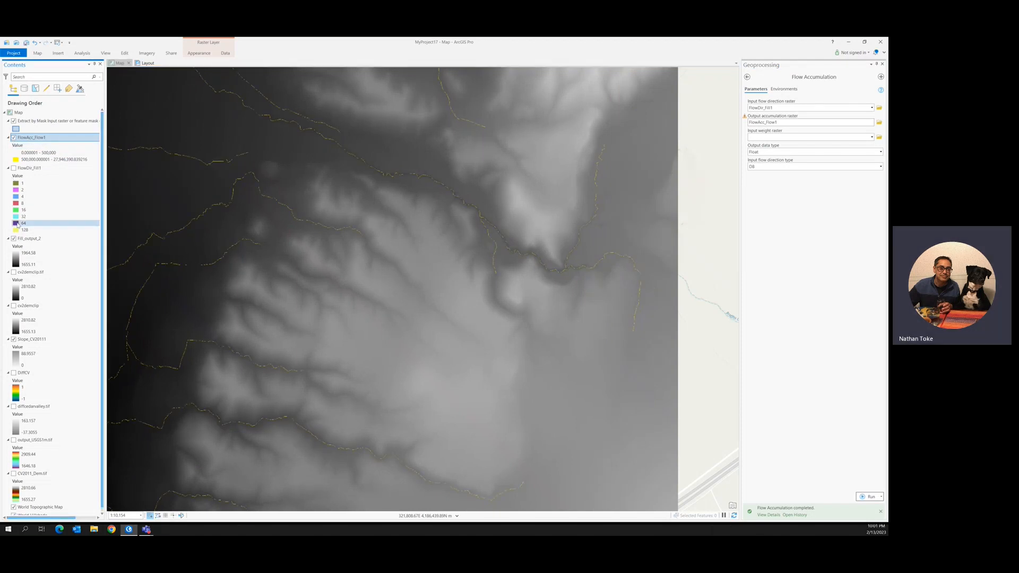
left_click(14, 239)
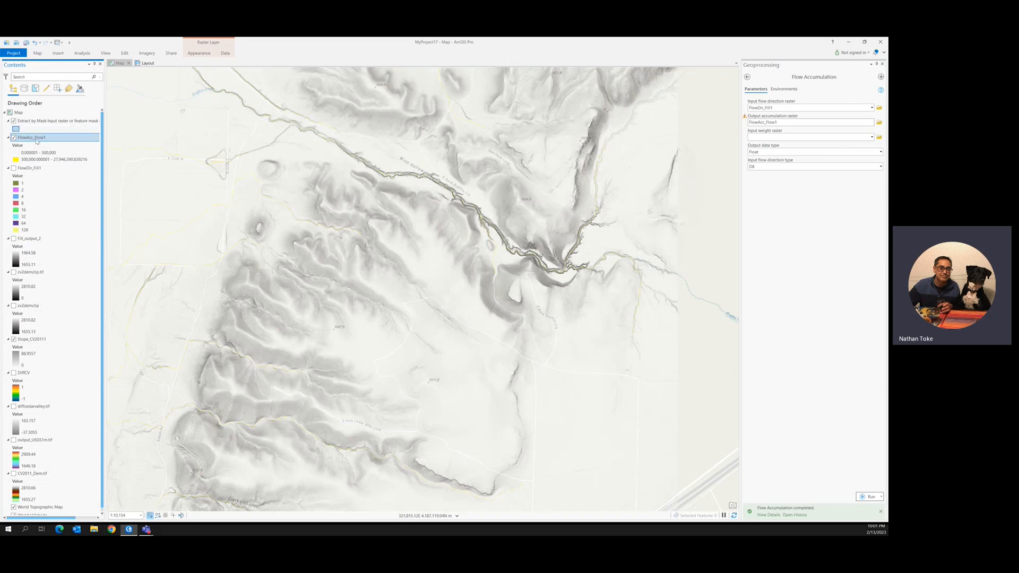
Set the break between the two FlowAcc_Flow1 classes to 300,000 and show the Fill_output_2 layer again
right_click(36, 137)
left_click(58, 263)
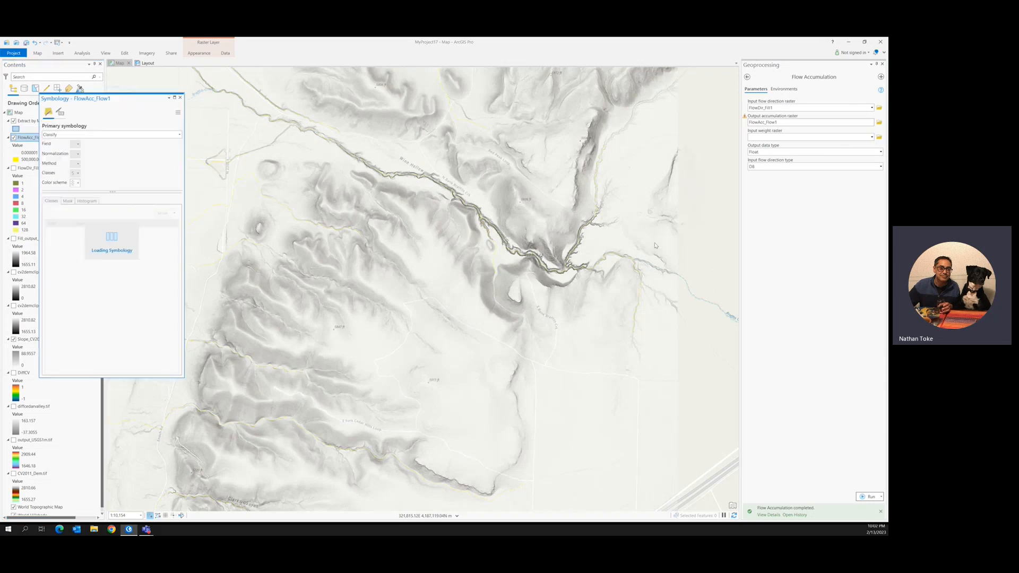
left_click(90, 232)
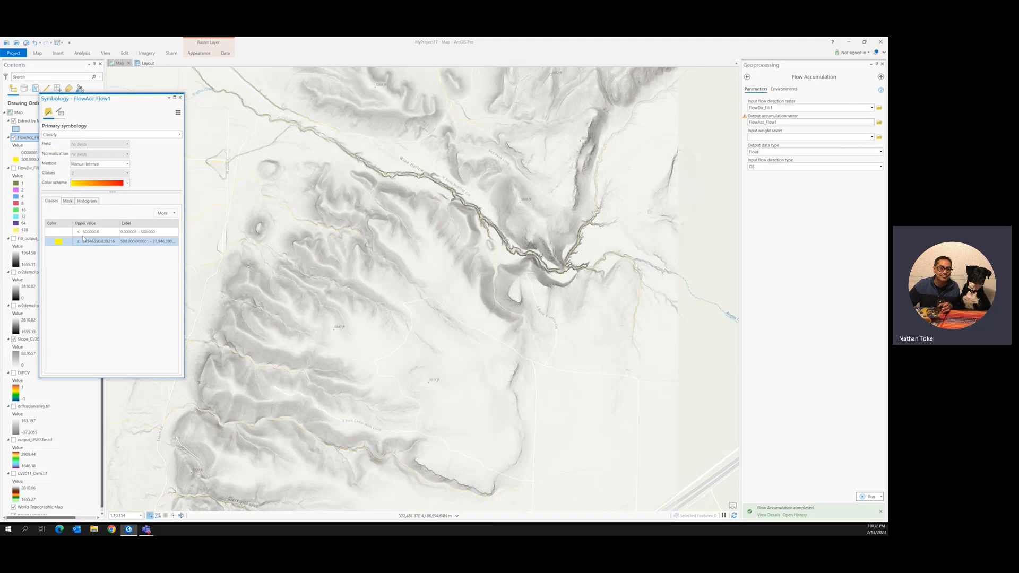
left_click(90, 232)
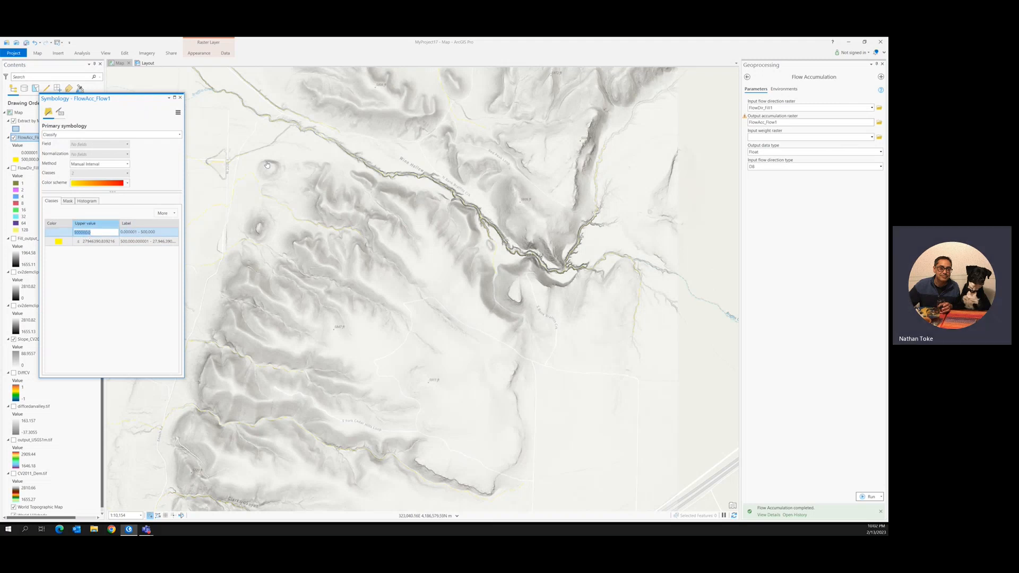
type("4")
type("000")
type("00")
key("Return")
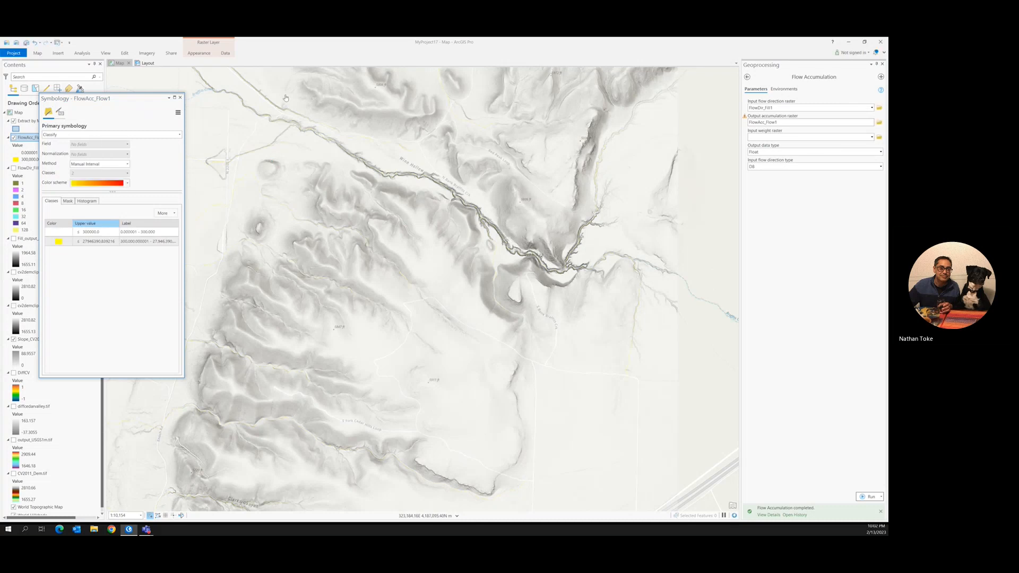
left_click_drag(102, 99, 168, 88)
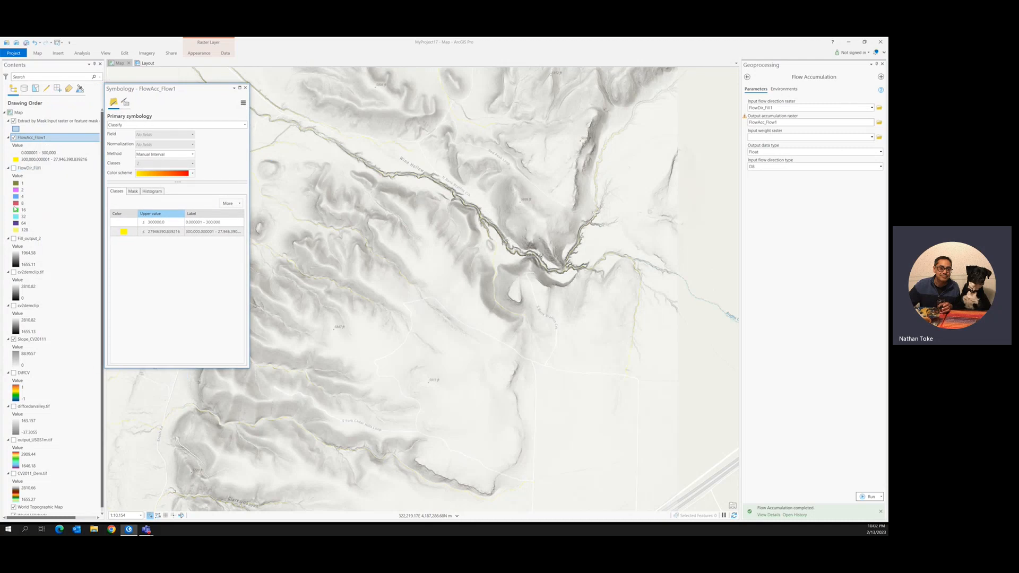
left_click(14, 239)
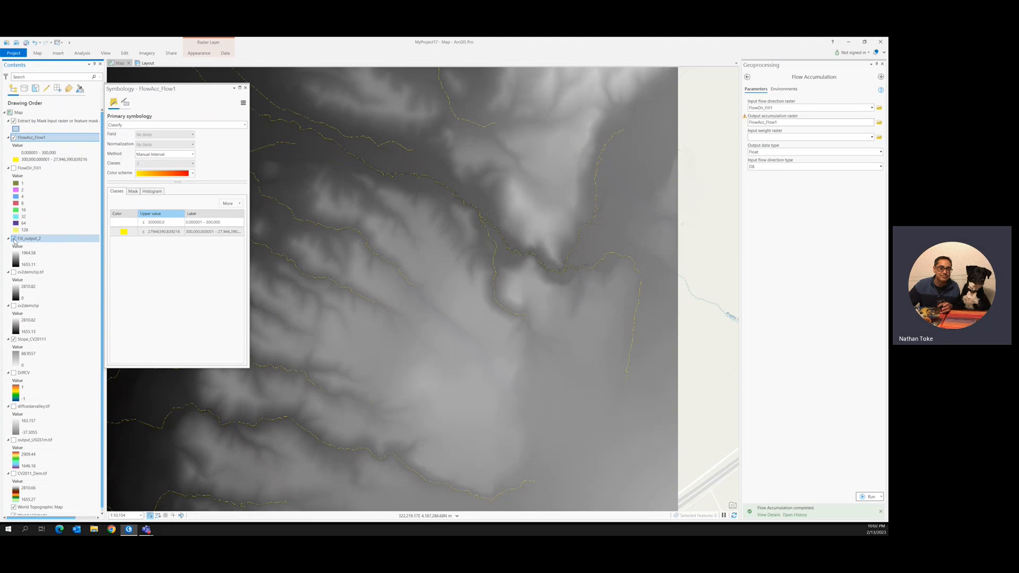
Set the lower flow accumulation class's upper value to 200000 and inspect the channels over the filled DEM
left_click(155, 222)
left_click(155, 222)
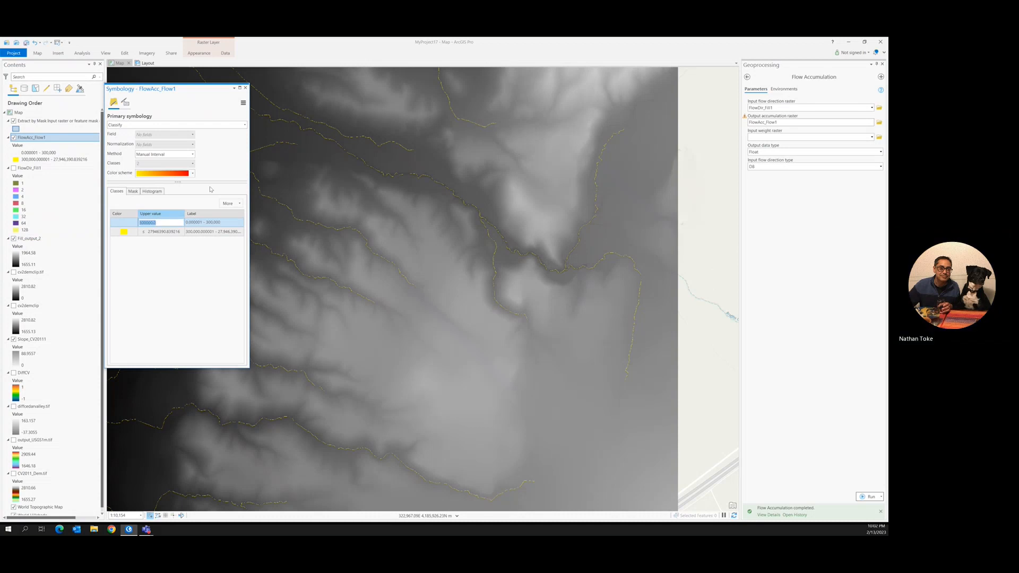
type("2")
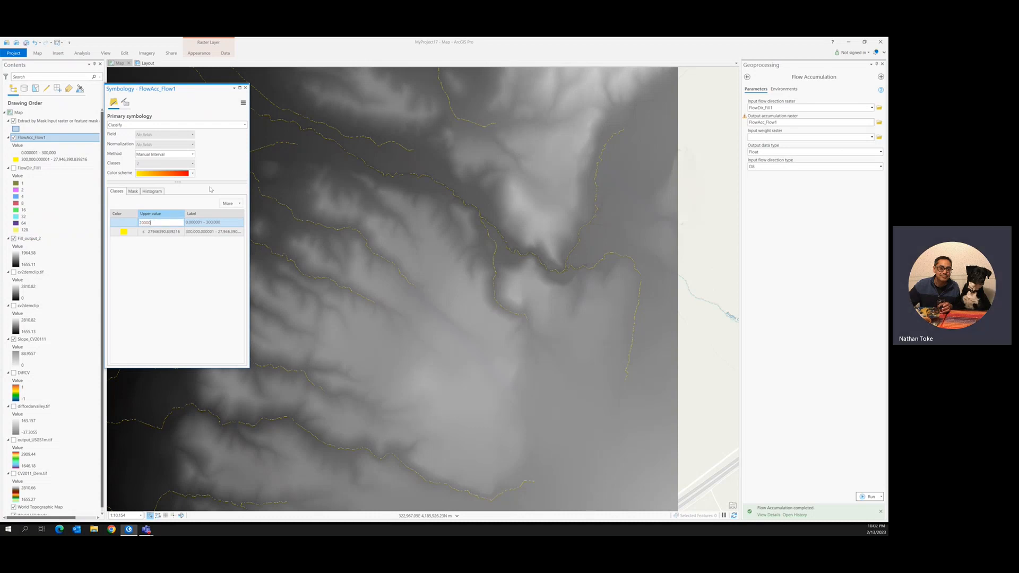
type("00000")
key("Return")
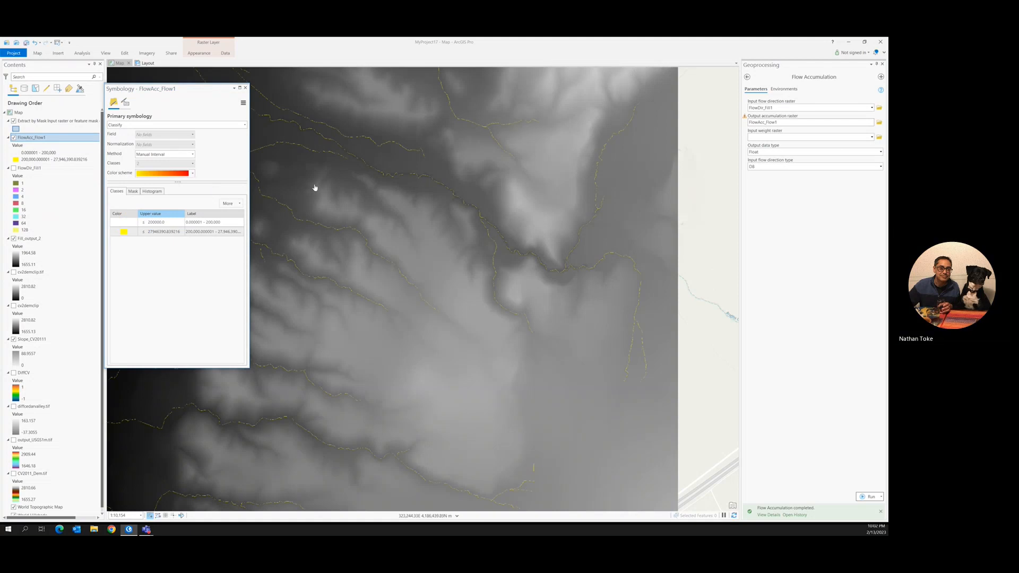
left_click_drag(349, 278, 446, 232)
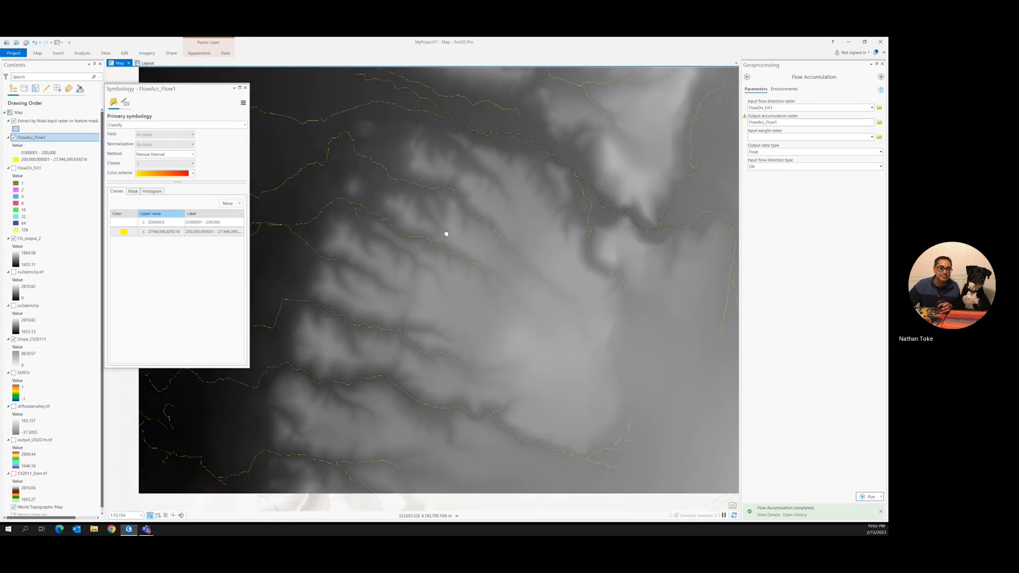
Set the lower FlowAcc_Flow1 class's upper value to 100000, inspect the denser channel network and close the symbology settings
left_click(161, 223)
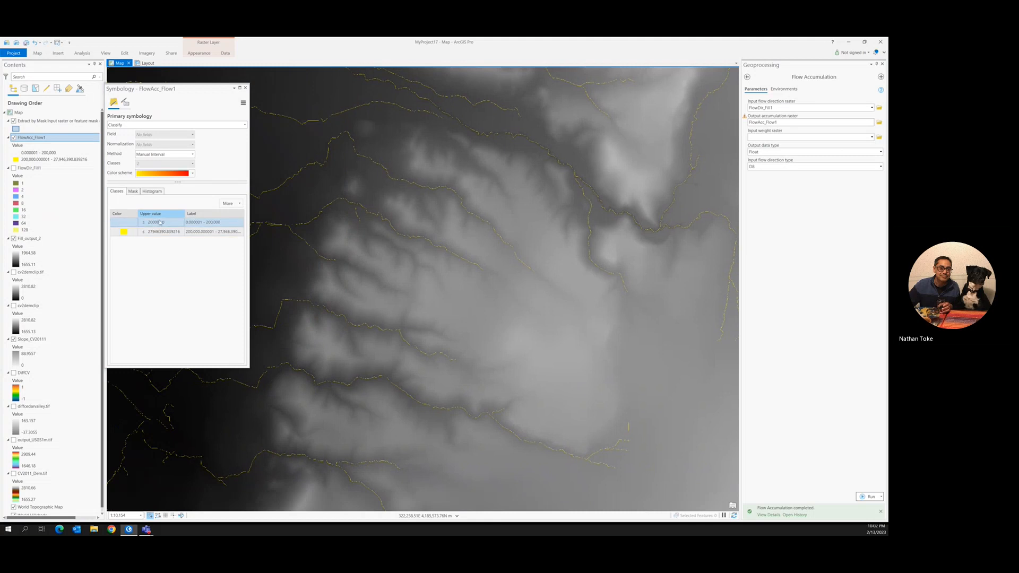
double_click(160, 222)
type("10000")
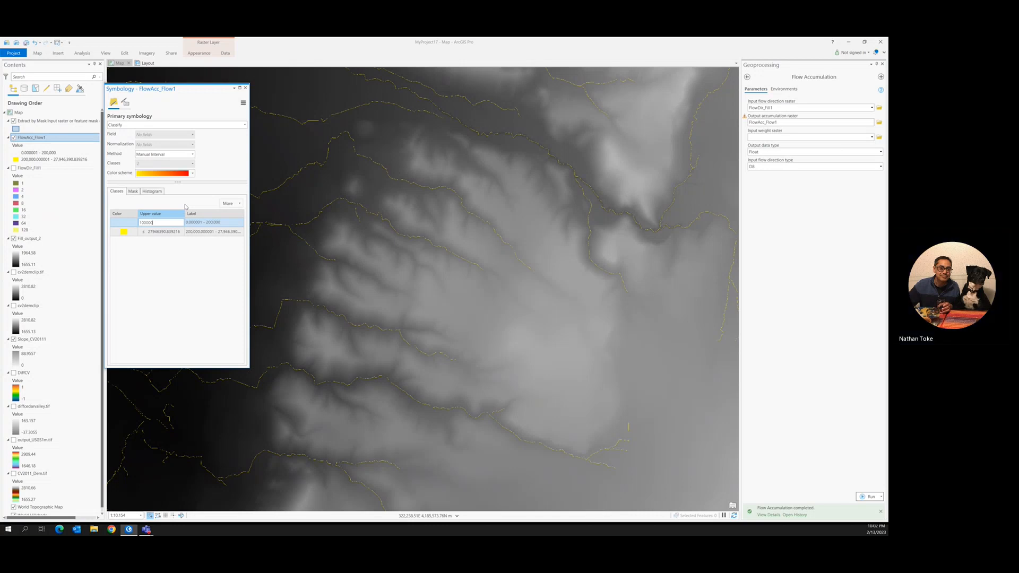
type("0")
key("Return")
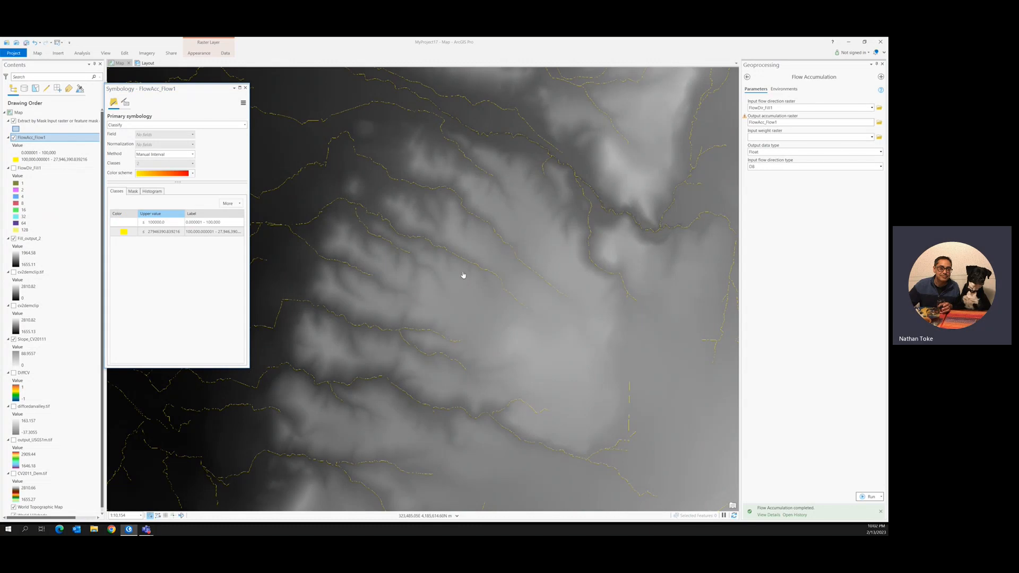
scroll(421, 276, "up", 2)
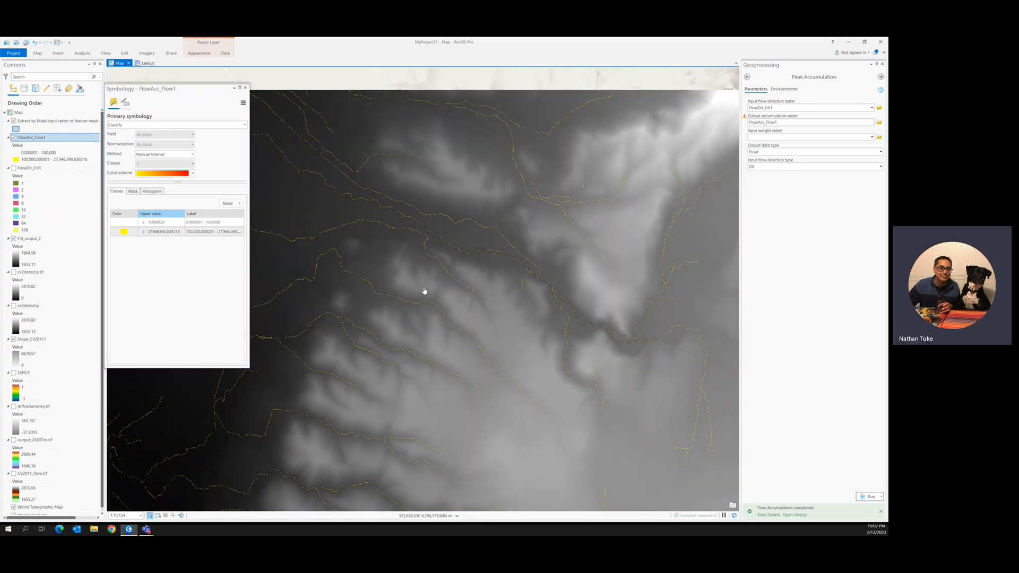
scroll(424, 291, "down", 2)
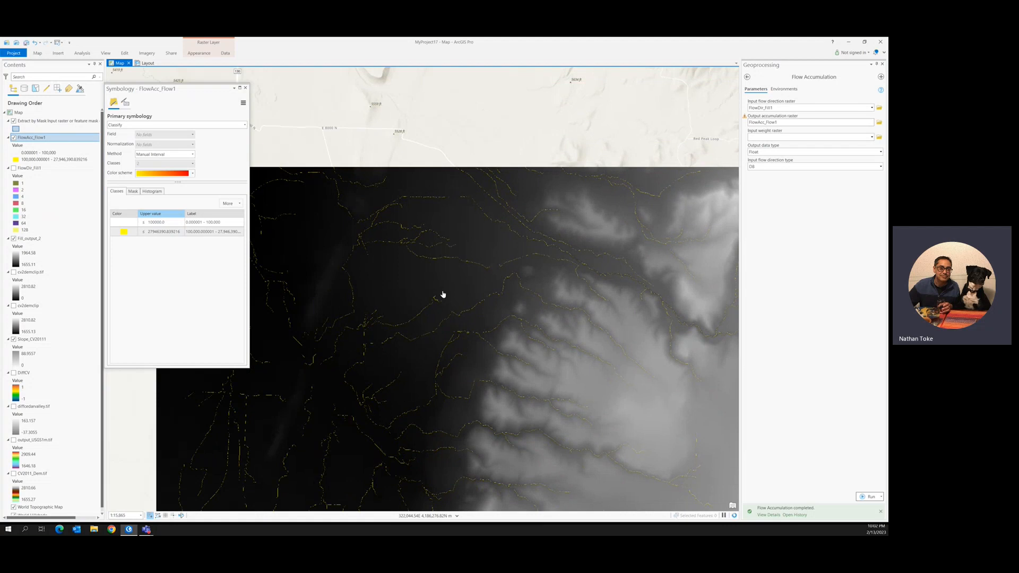
left_click_drag(477, 261, 359, 236)
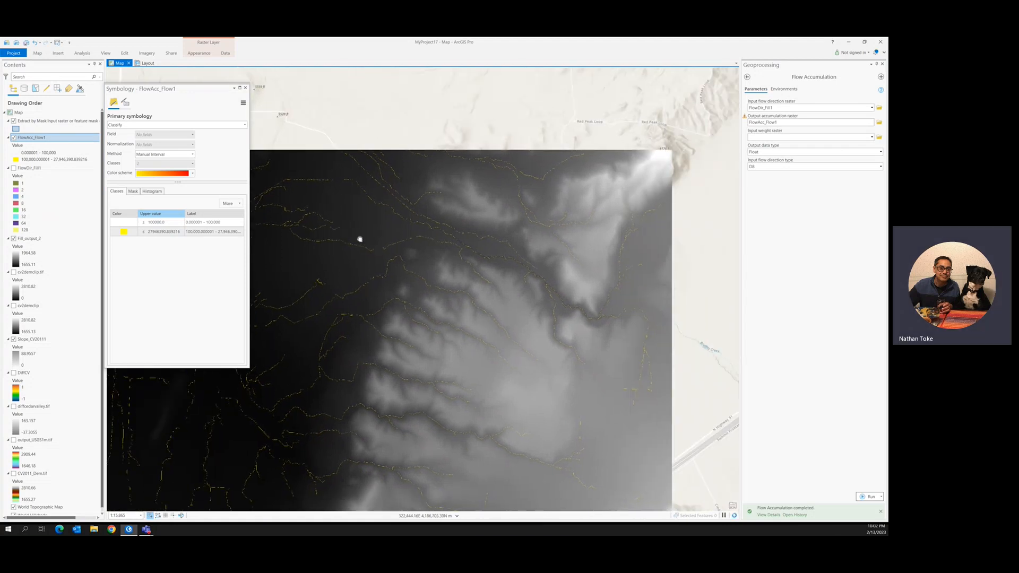
left_click(245, 87)
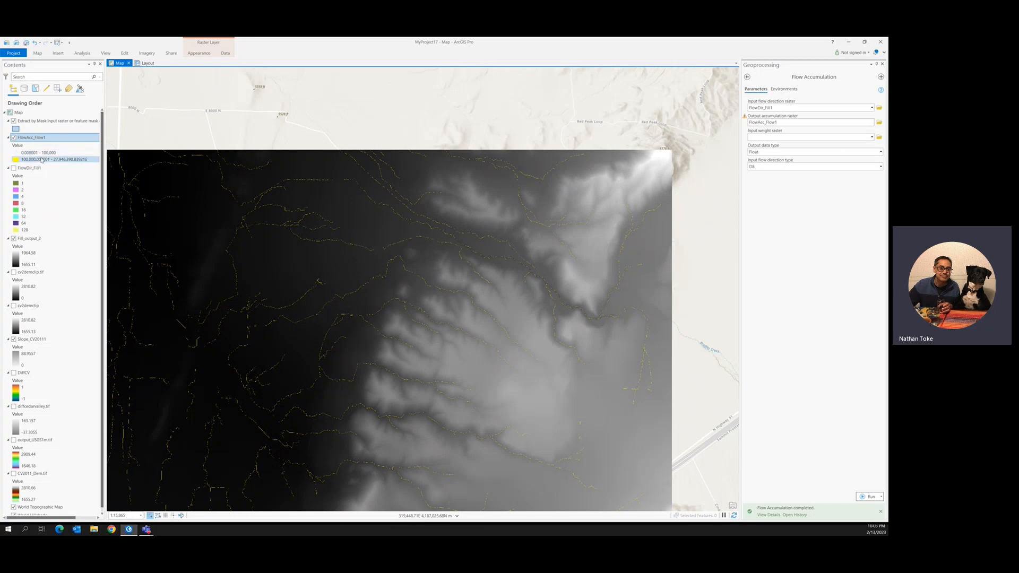
Open the Reclassify tool from the Spatial Analyst Reclass toolset and choose FlowAcc_Flow1 as its input raster
left_click(747, 77)
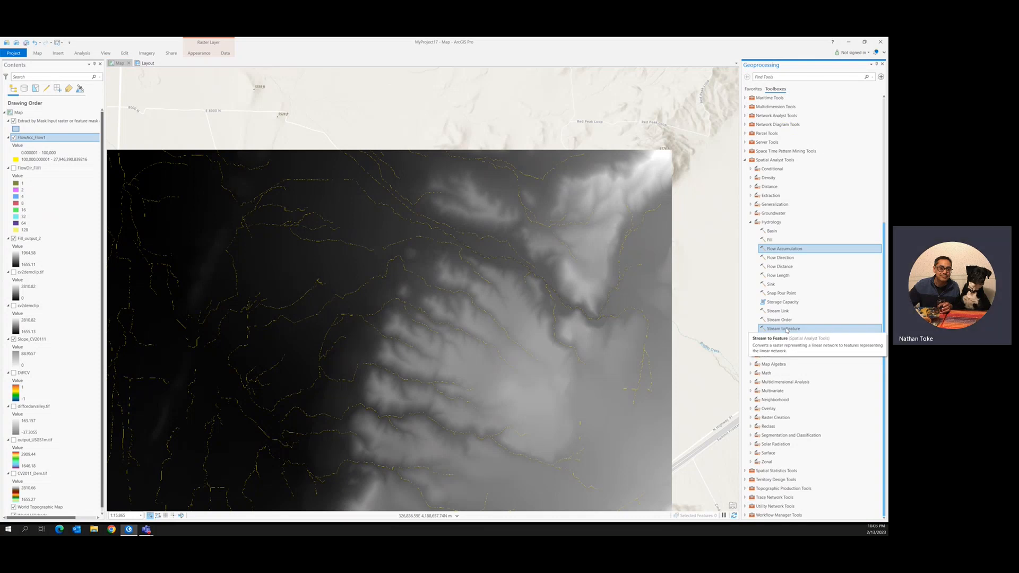
left_click(753, 428)
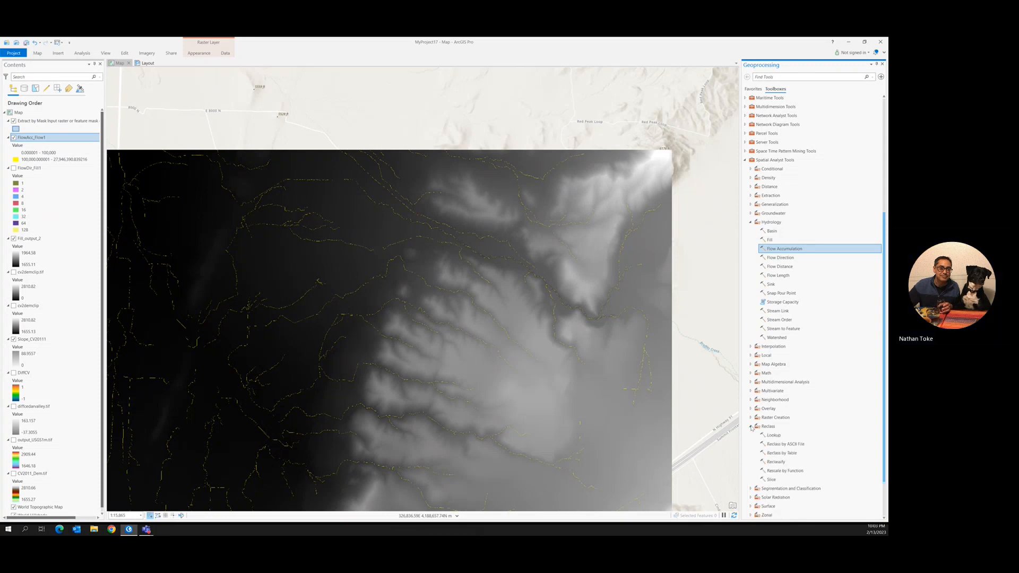
left_click(777, 455)
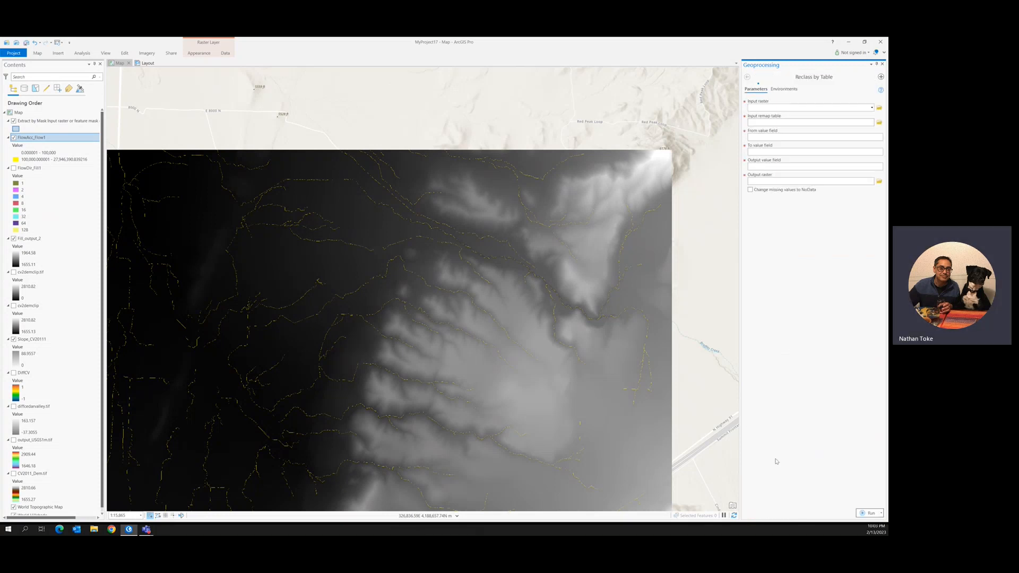
left_click(748, 77)
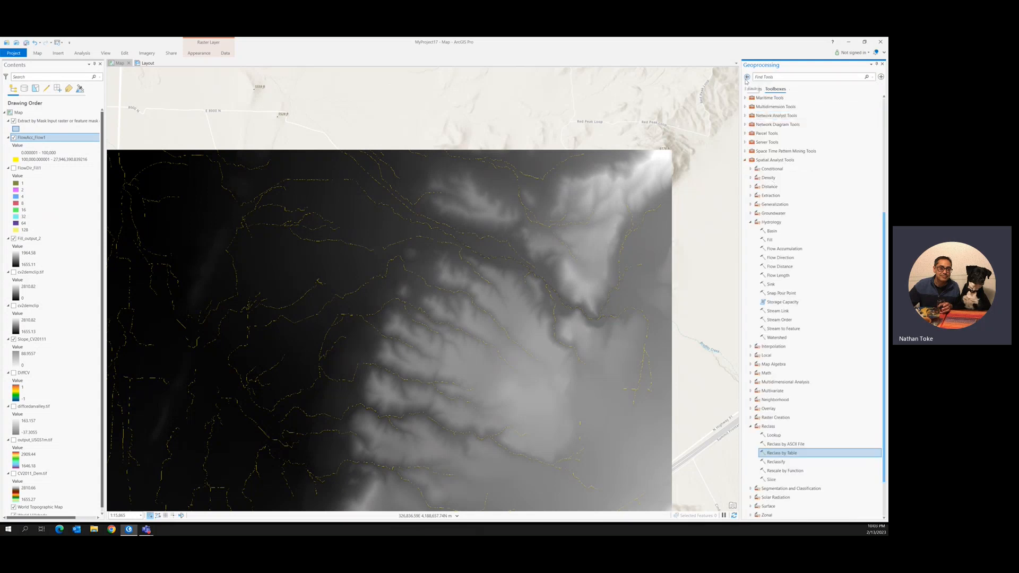
left_click(777, 462)
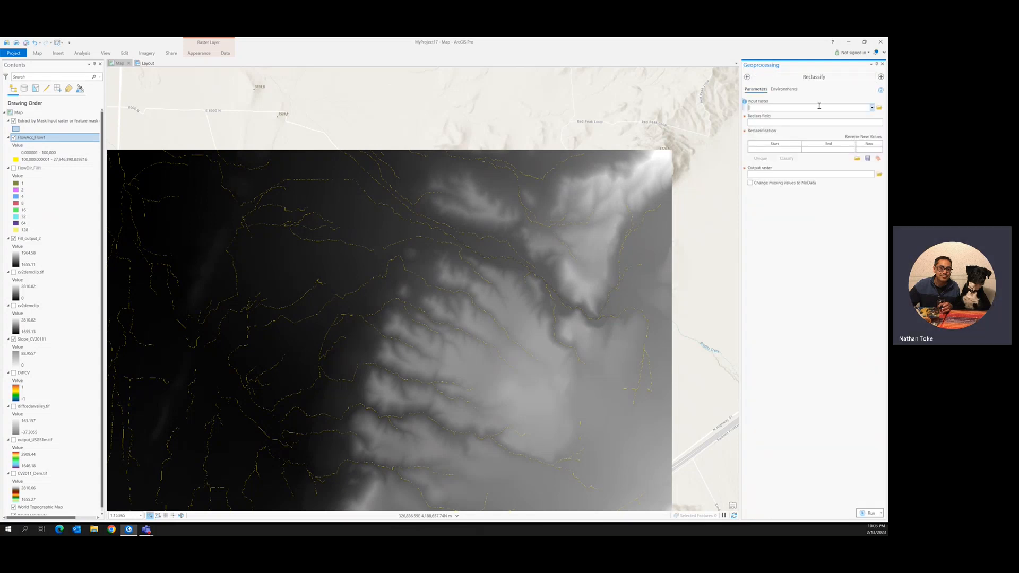
left_click(872, 107)
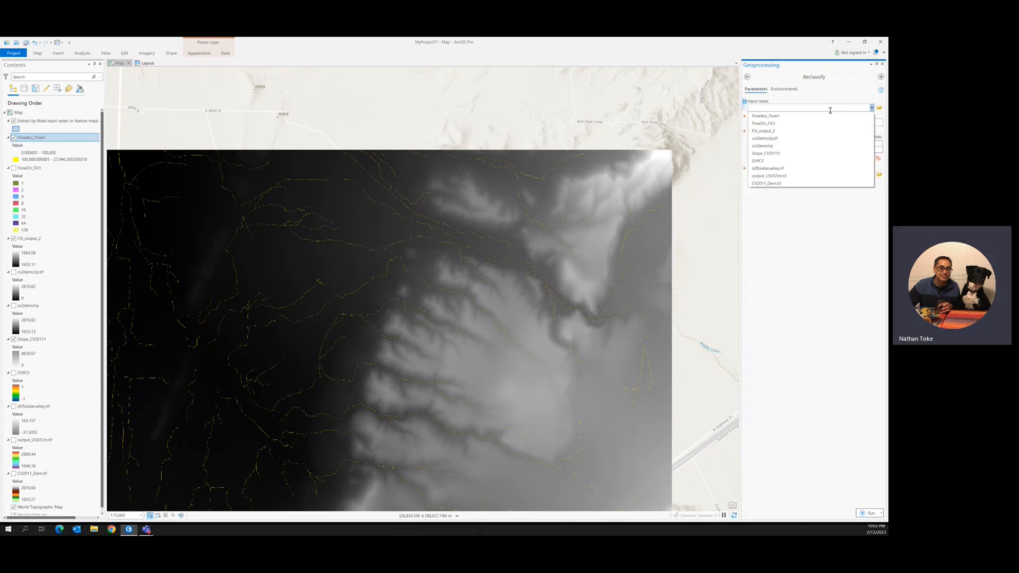
left_click(778, 116)
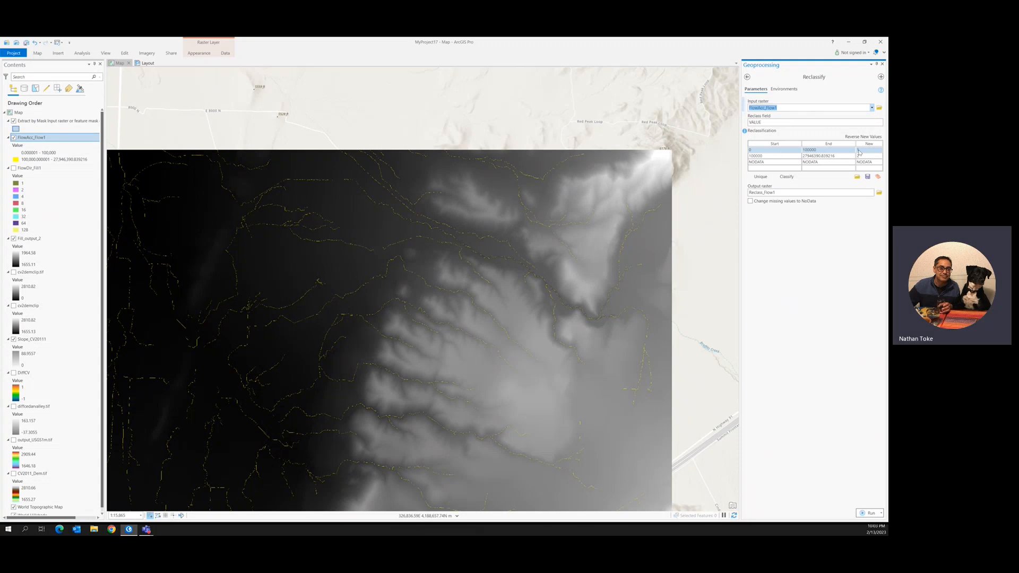
Reclassify values from 0 to 100000 as NODATA and values above 100000 as 1, and run the tool
left_click(860, 151)
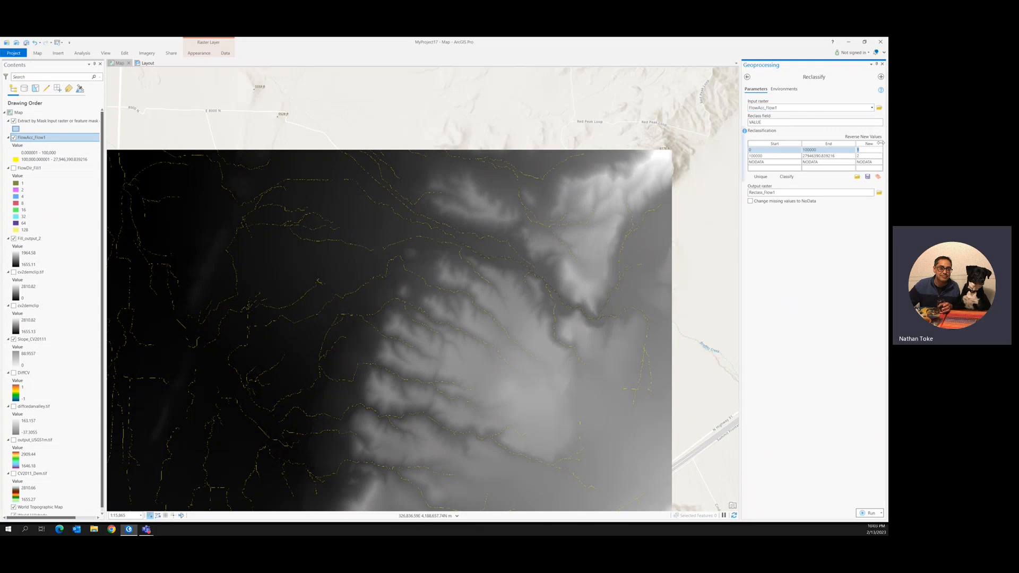
type("NODATA")
left_click(863, 156)
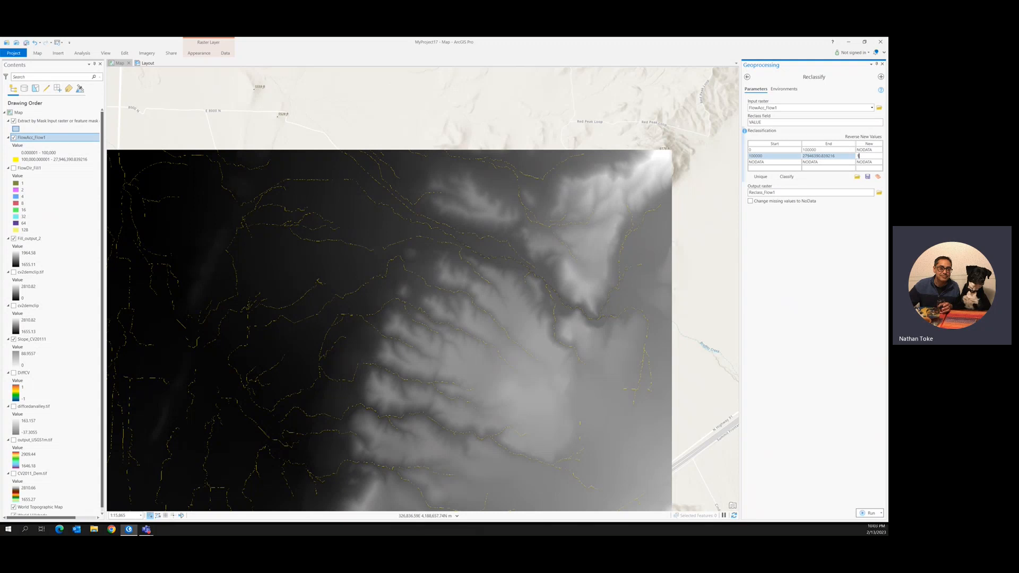
left_click(854, 262)
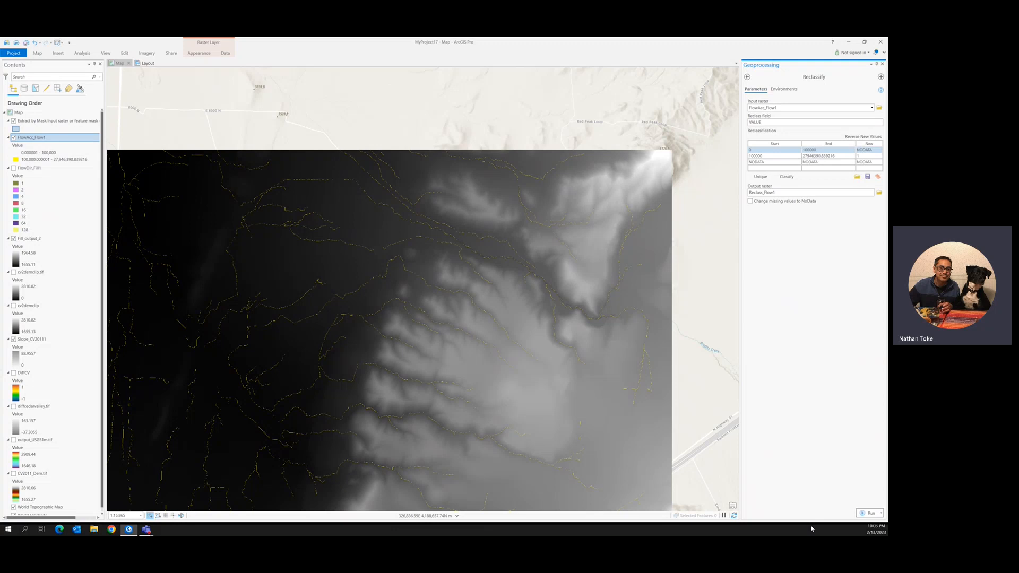
left_click(865, 513)
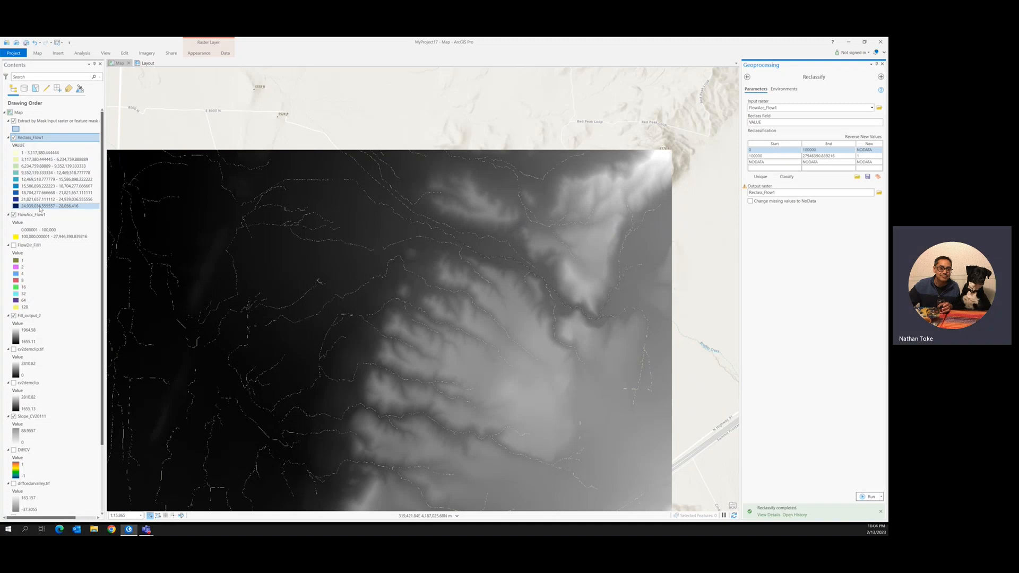
Examine the Reclass_Flow1 layer's class breaks and histogram in its symbology settings, and close them
right_click(31, 138)
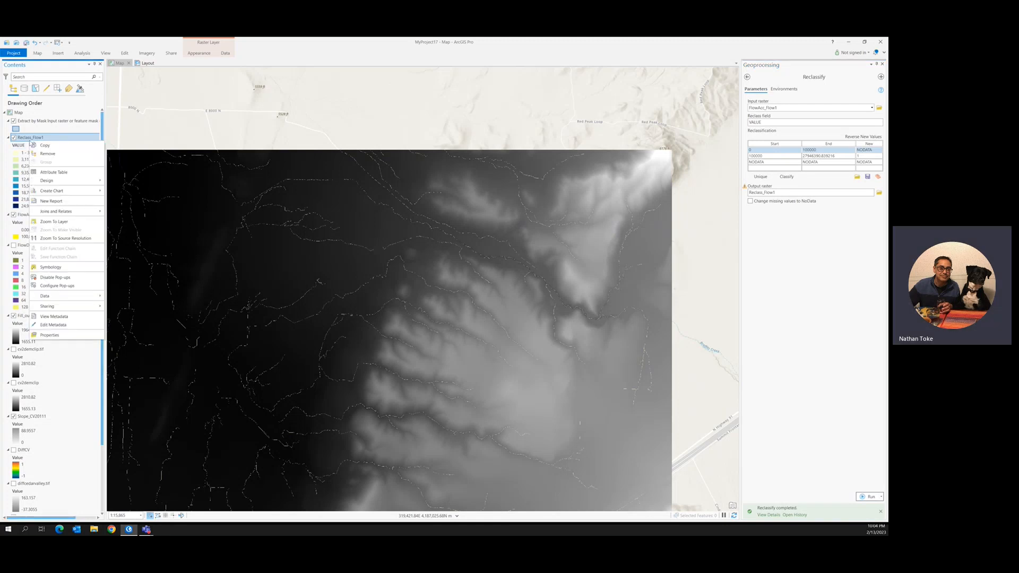
left_click(28, 136)
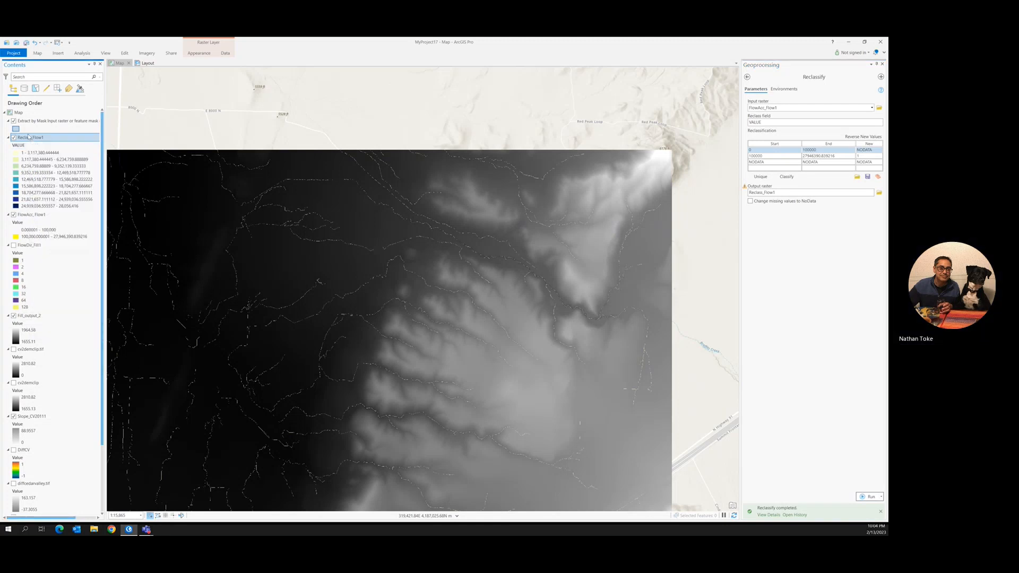
right_click(28, 137)
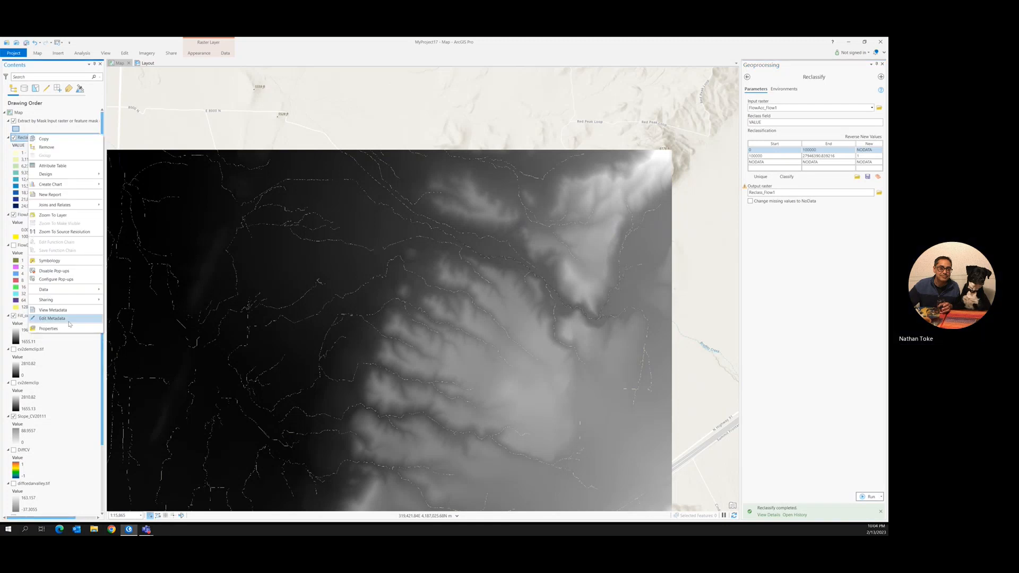
left_click(51, 261)
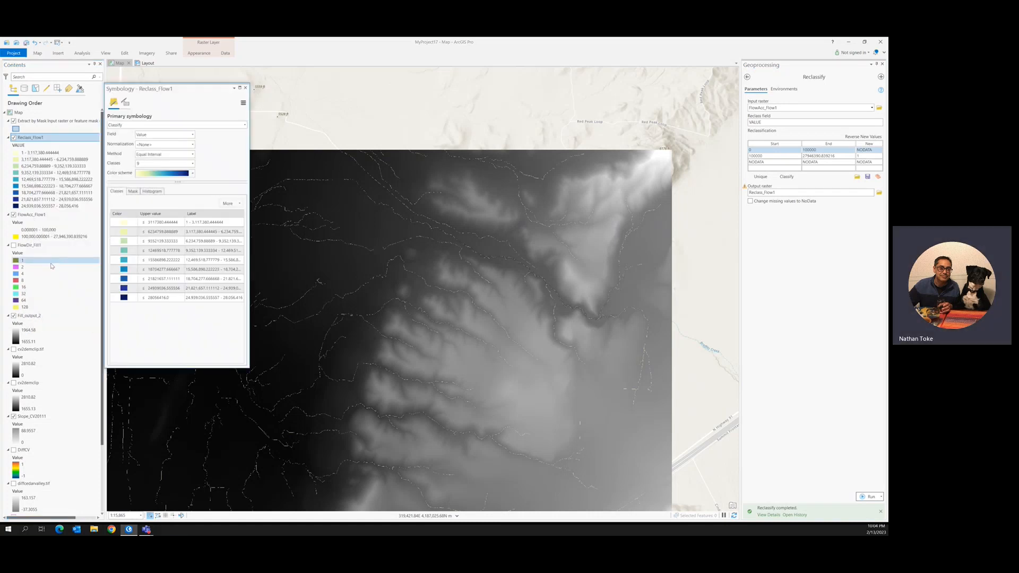
left_click(153, 191)
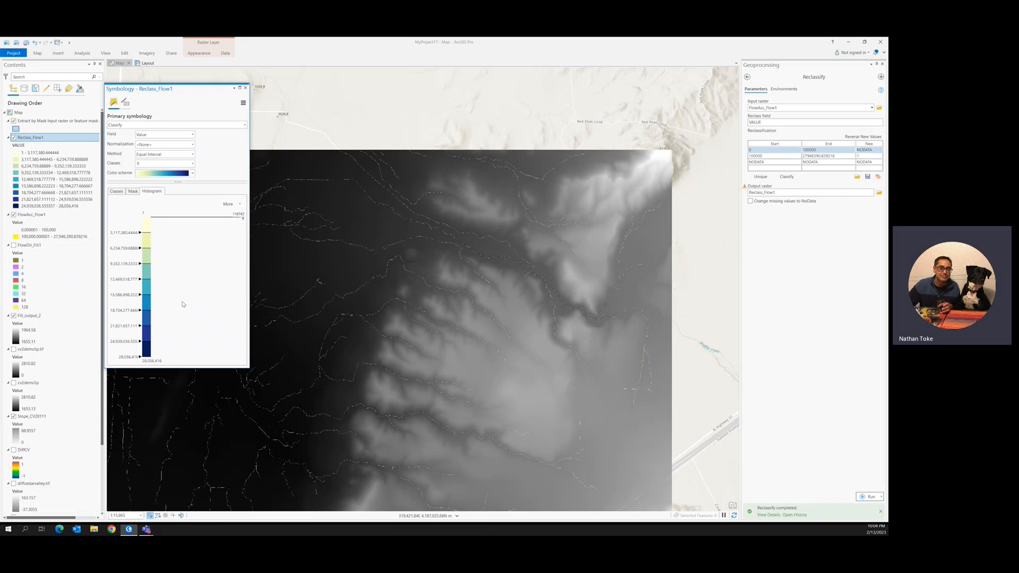
left_click(245, 88)
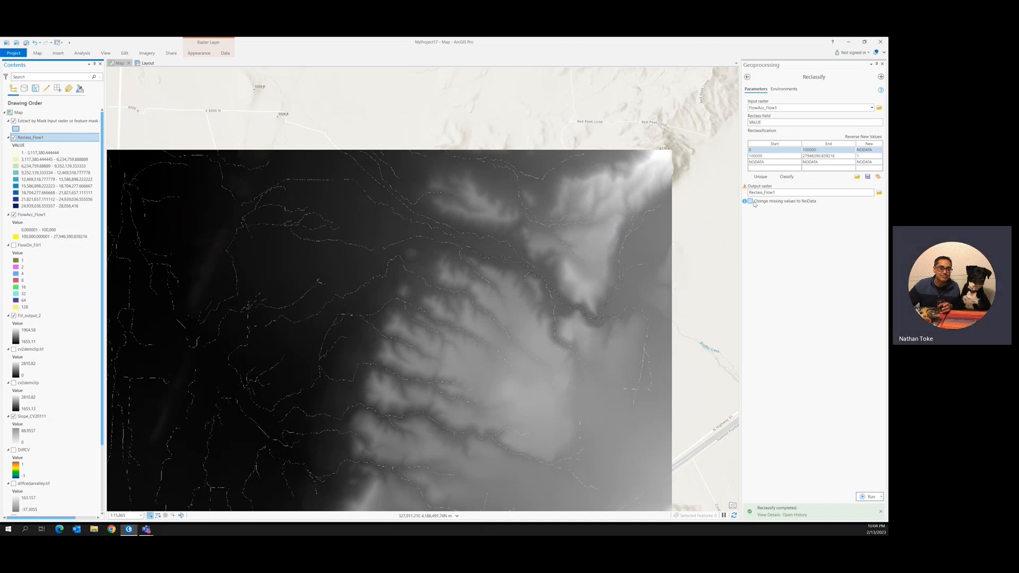
Try to enter a text label instead of a number as the new value for the range above 100000
left_click(800, 124)
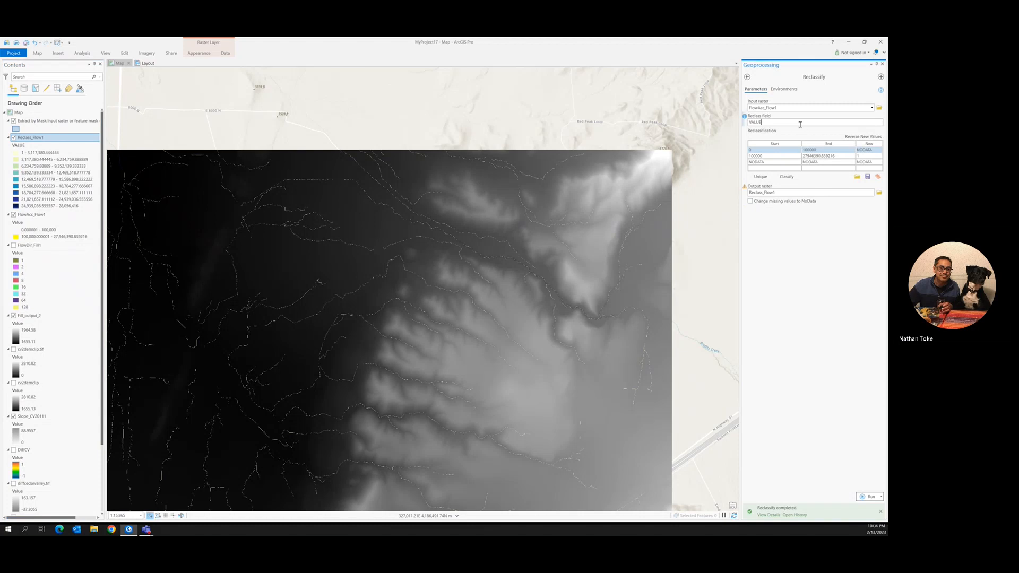
left_click(862, 157)
left_click(862, 157)
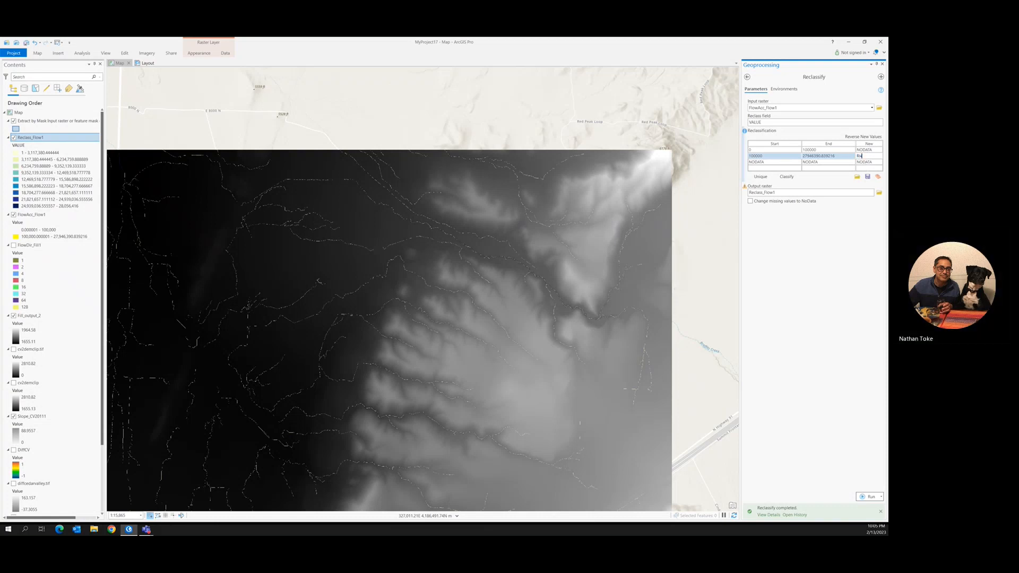
type("ver")
left_click(836, 251)
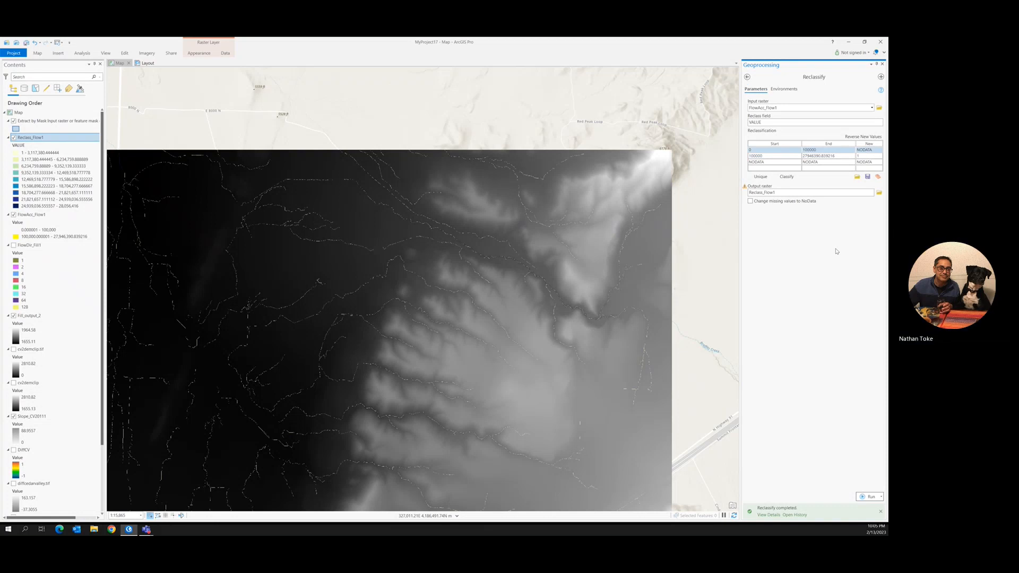
Set the new value for the range above 100000 to 2, name the output raster Reclass_Flow2 and run Reclassify
double_click(862, 156)
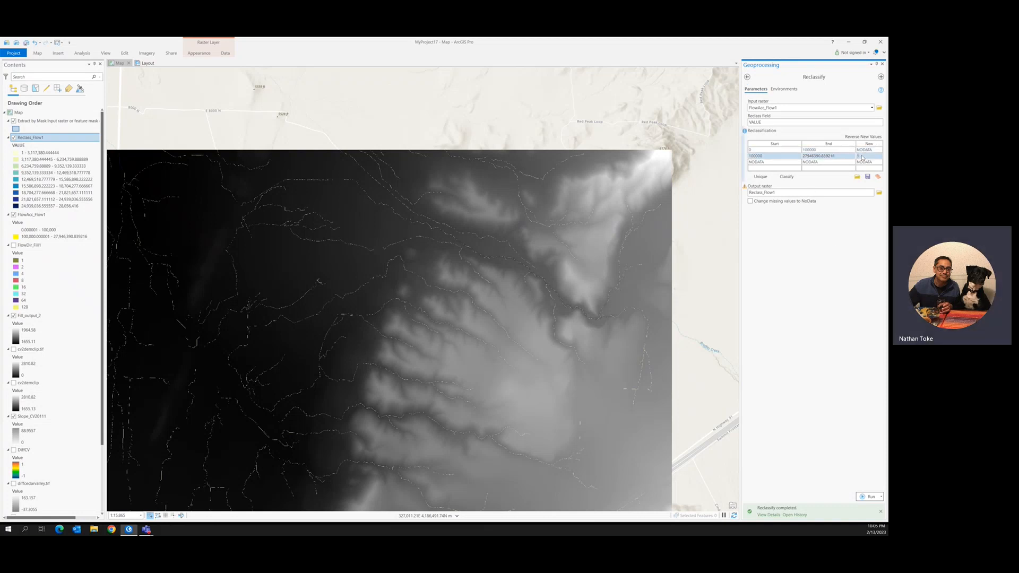
type("2")
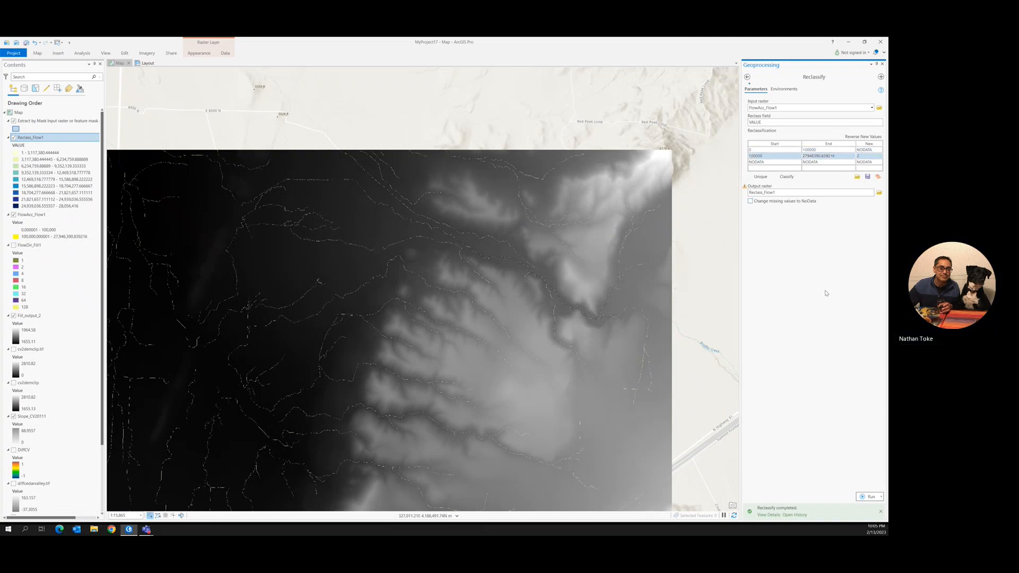
left_click(826, 290)
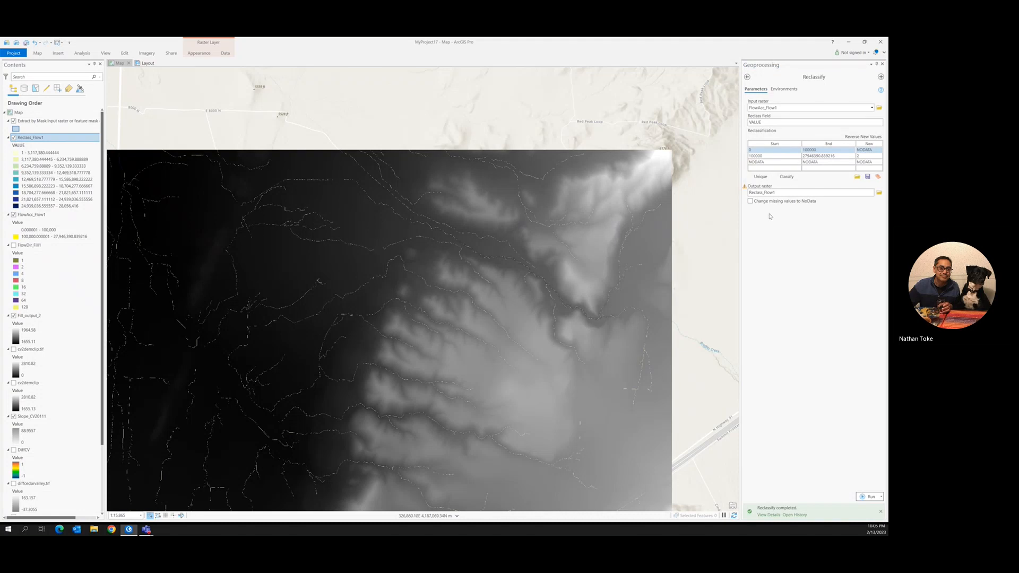
left_click(805, 194)
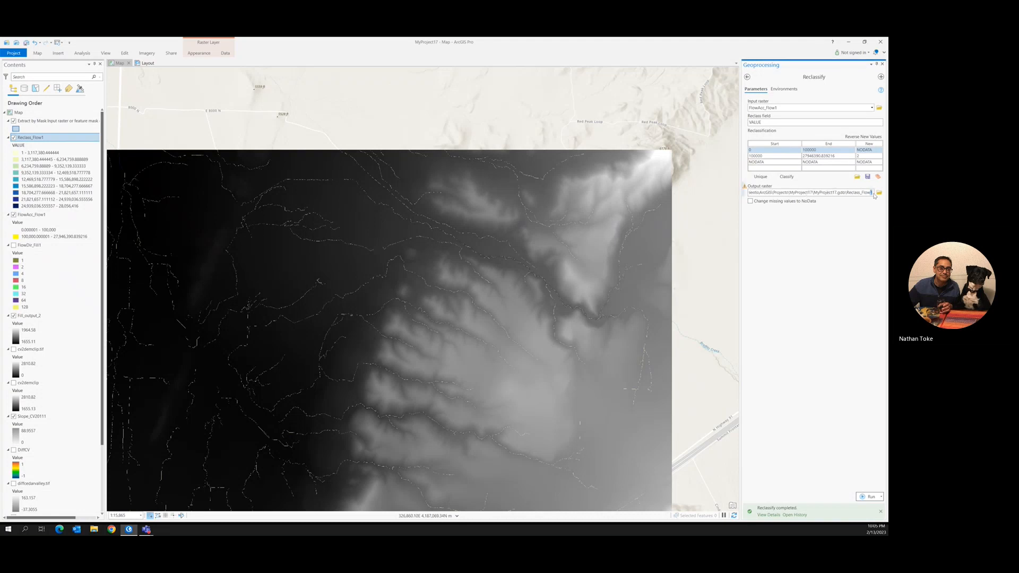
left_click(868, 497)
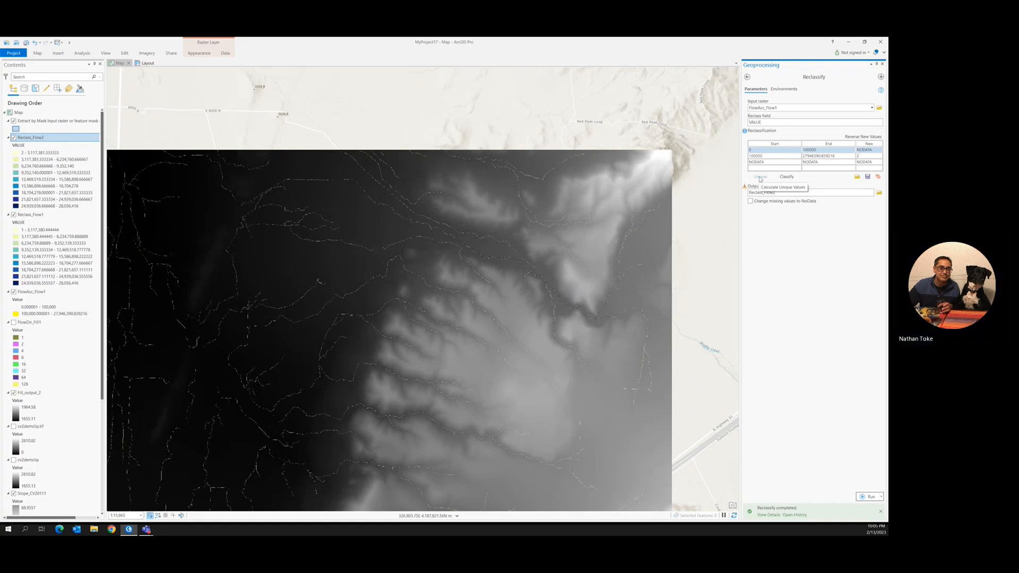
Regenerate the reclassification table of FlowAcc_Flow1 with 3 equal-interval classes
left_click(786, 177)
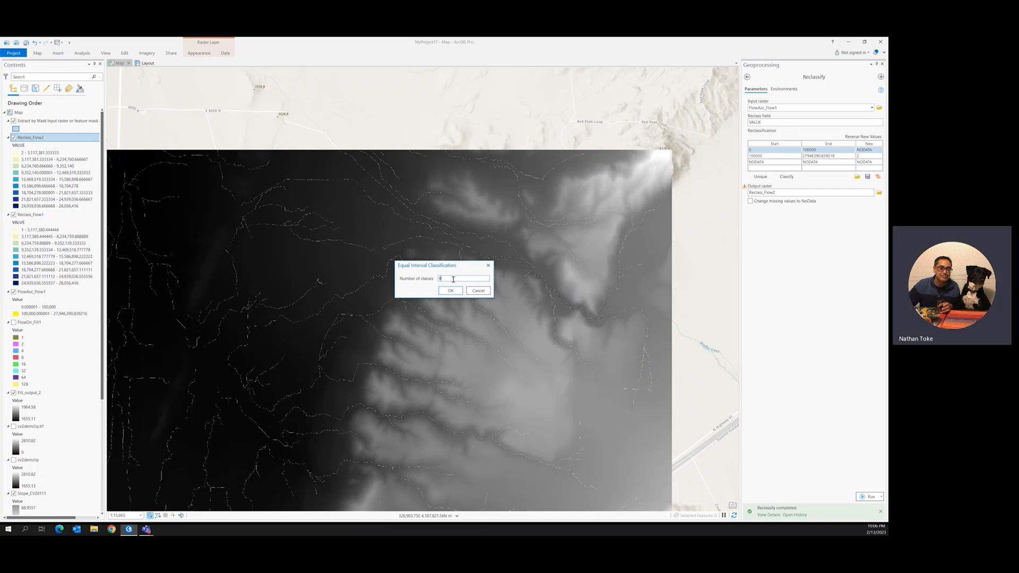
left_click_drag(452, 279, 434, 280)
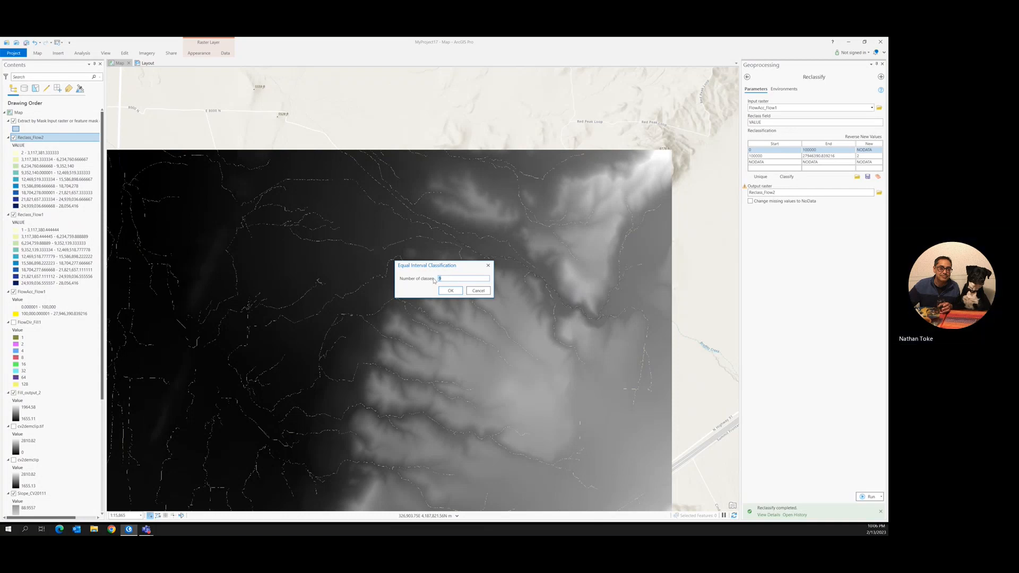
type("2")
left_click(447, 293)
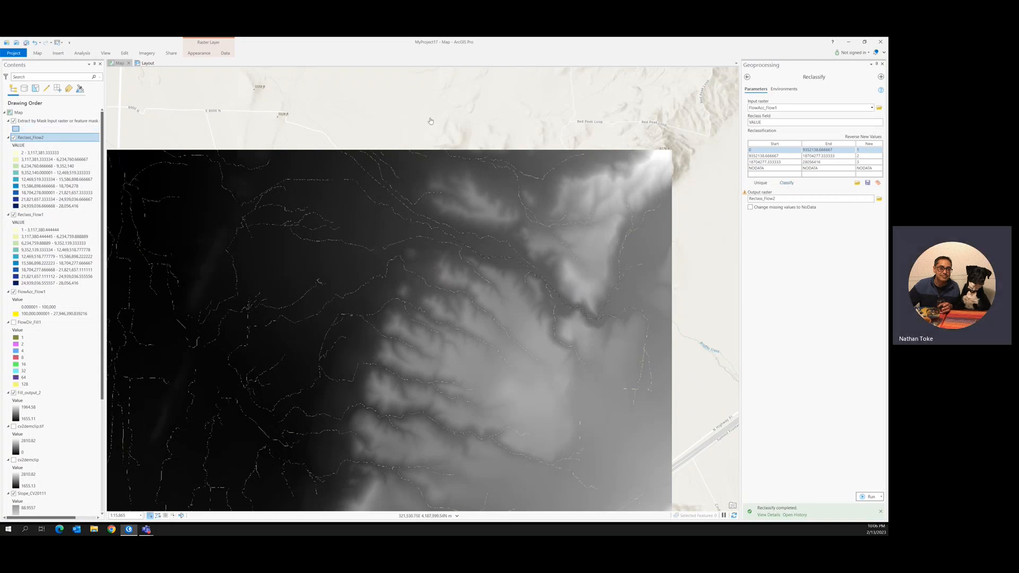
Leave the Reclassify tool, hide the FlowAcc_Flow1 layer and inspect the Reclass_Flow2 channel cells up close on the map
left_click(747, 77)
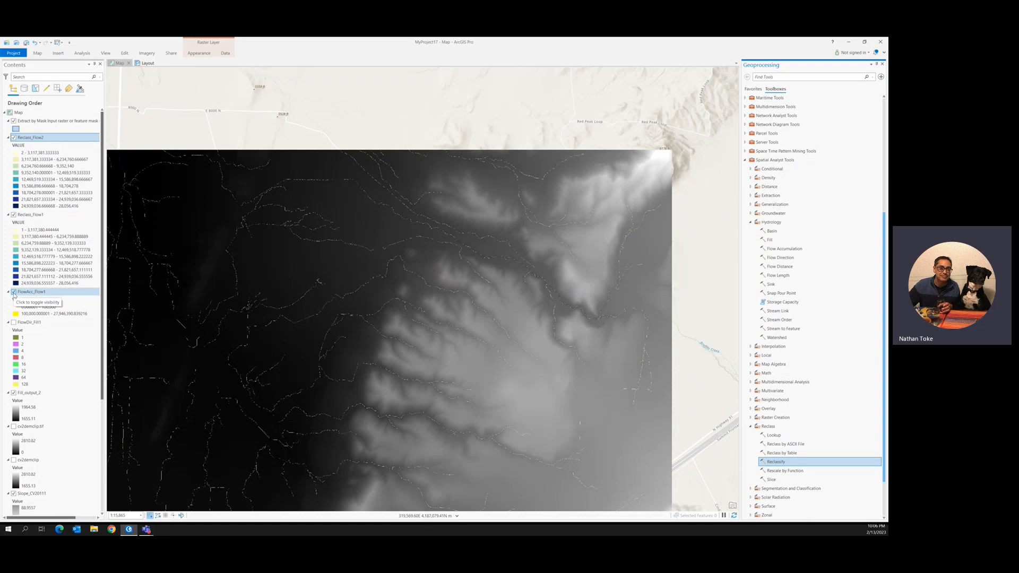
left_click(13, 293)
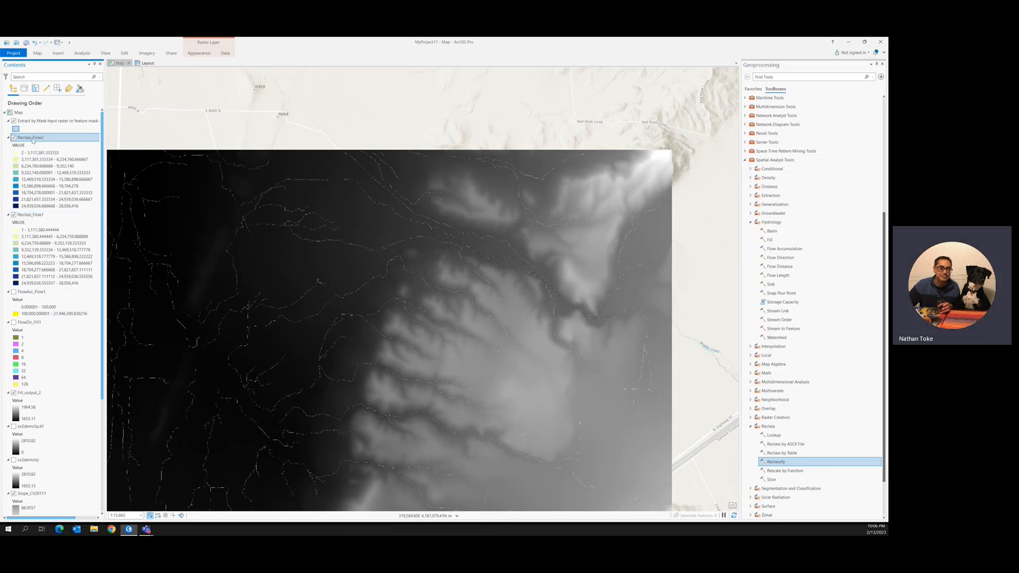
scroll(351, 247, "up", 5)
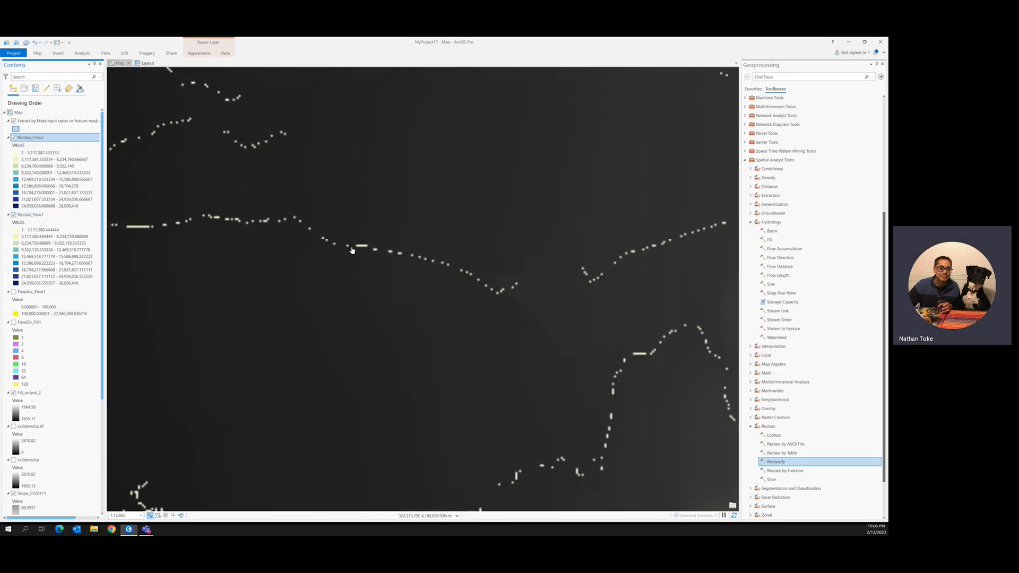
scroll(351, 249, "down", 5)
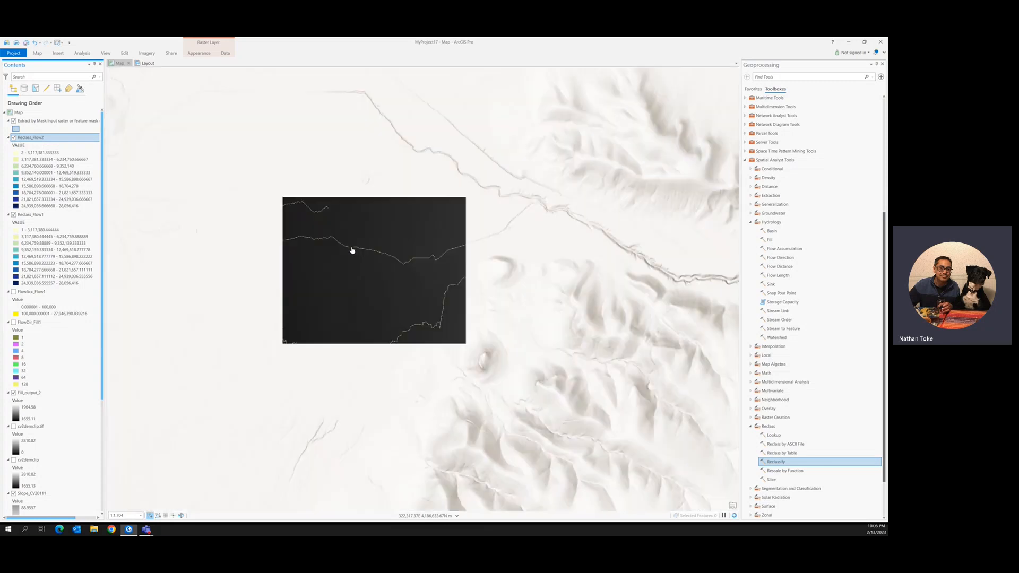
left_click_drag(265, 262, 582, 259)
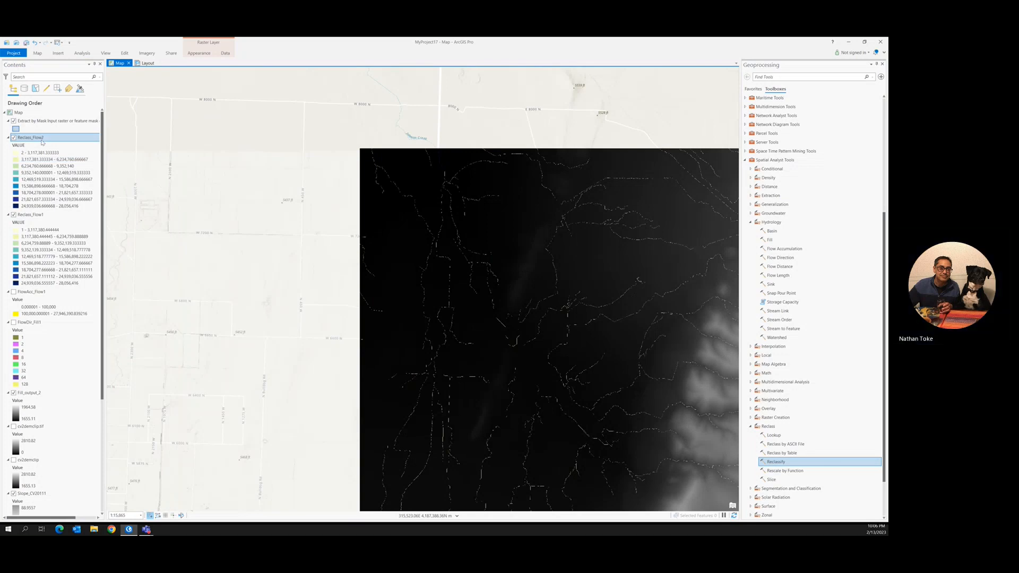
Symbolize the Reclass_Flow2 layer with Unique Values on the Value field and look through its list of values
right_click(42, 141)
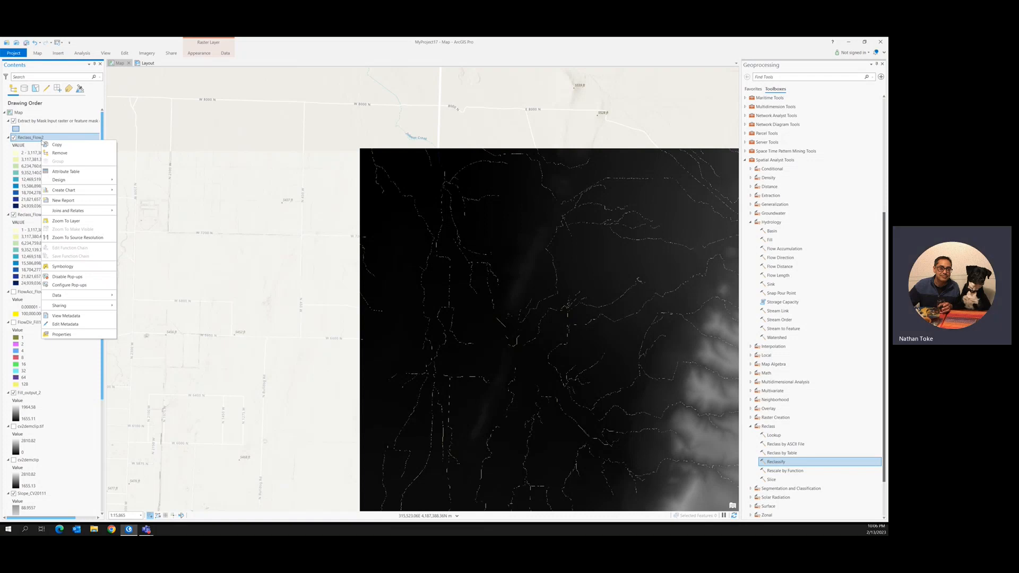
mouse_move(77, 299)
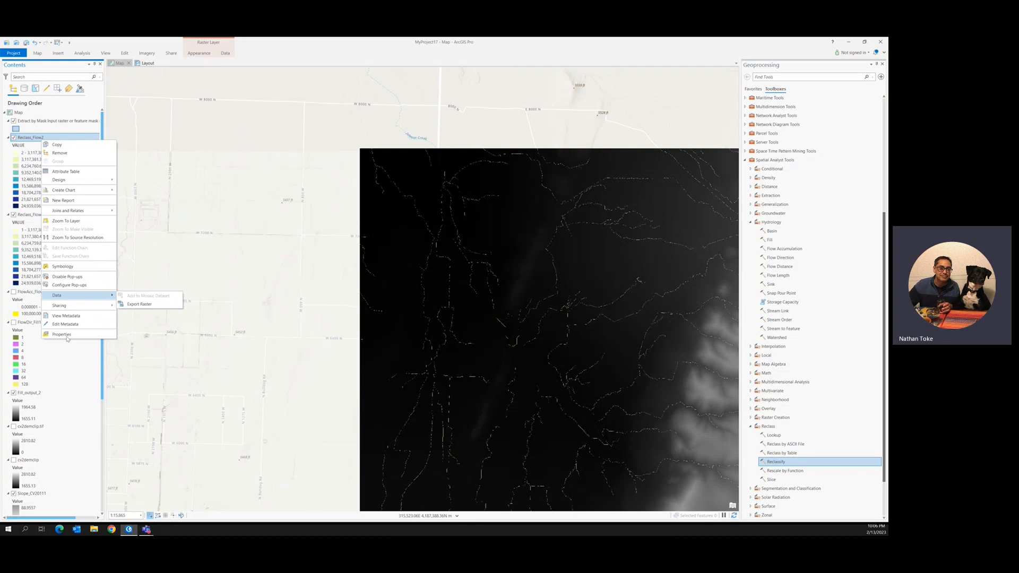
left_click(63, 267)
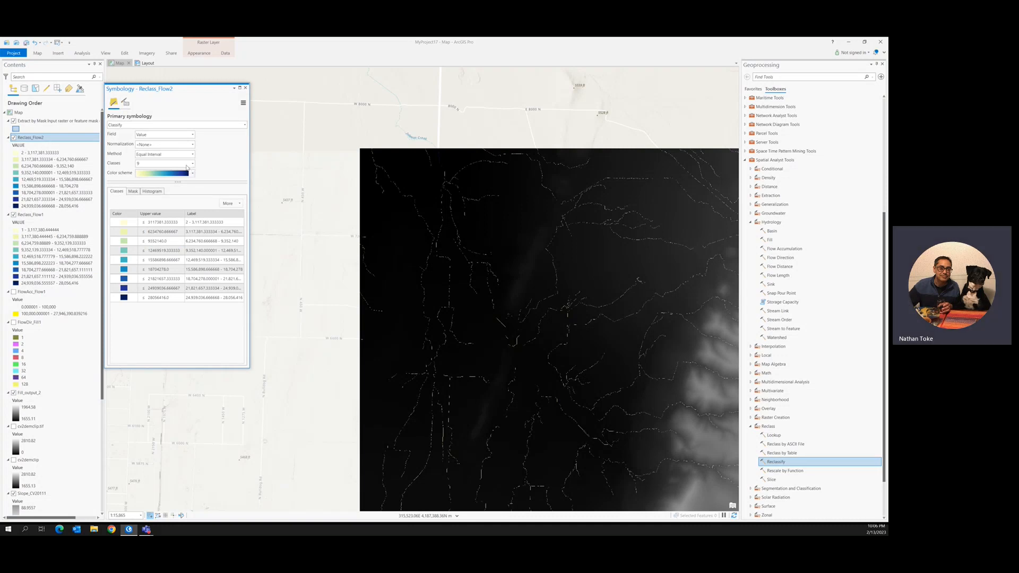
left_click(159, 155)
left_click(160, 155)
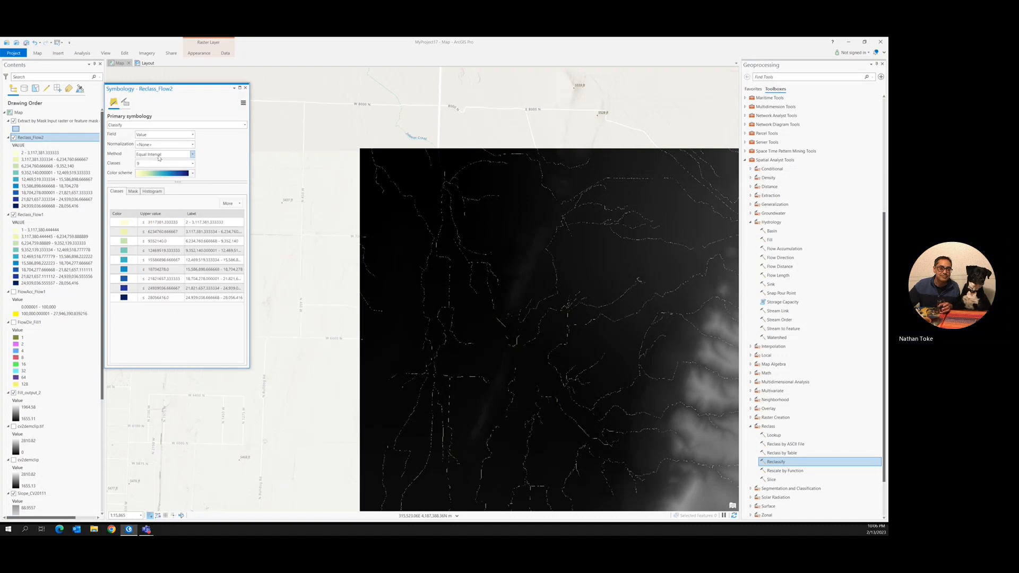
left_click(193, 164)
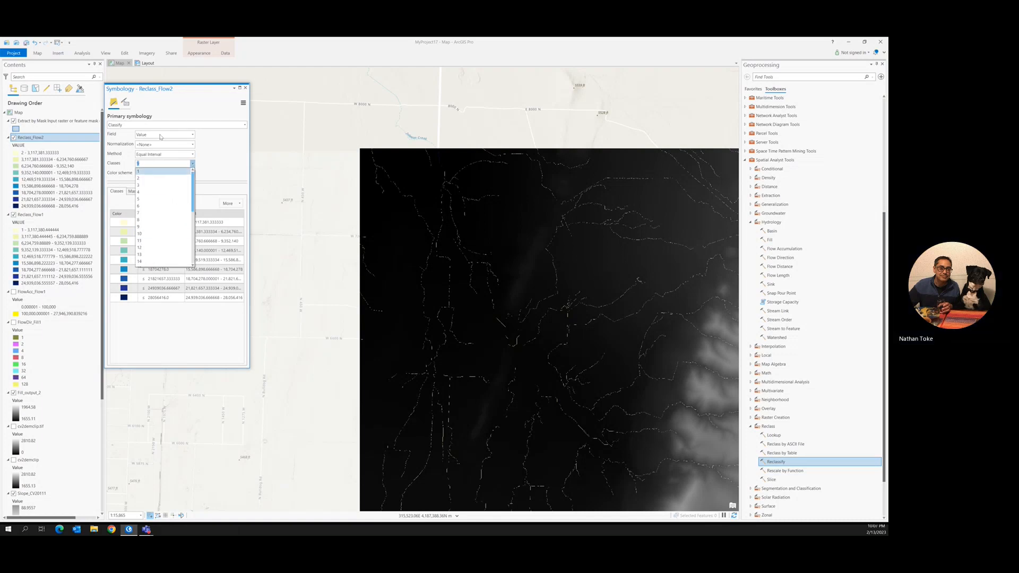
left_click(161, 137)
left_click(175, 125)
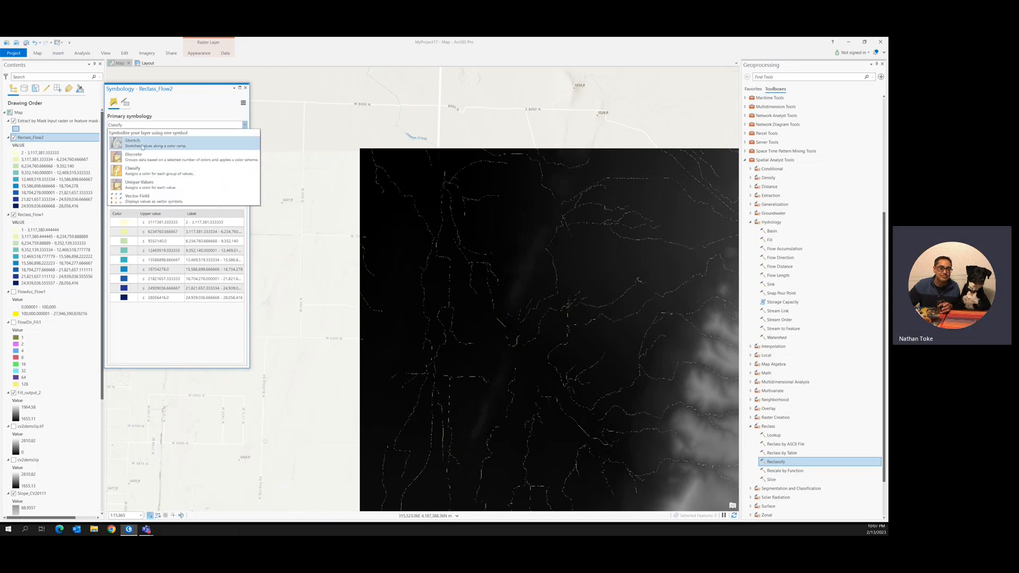
left_click(139, 183)
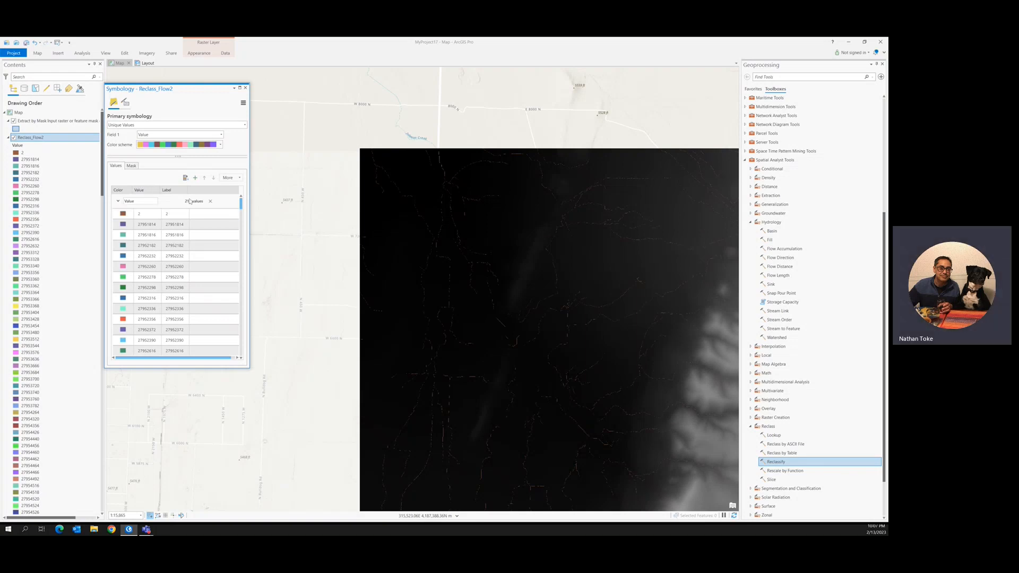
scroll(177, 257, "down", 8)
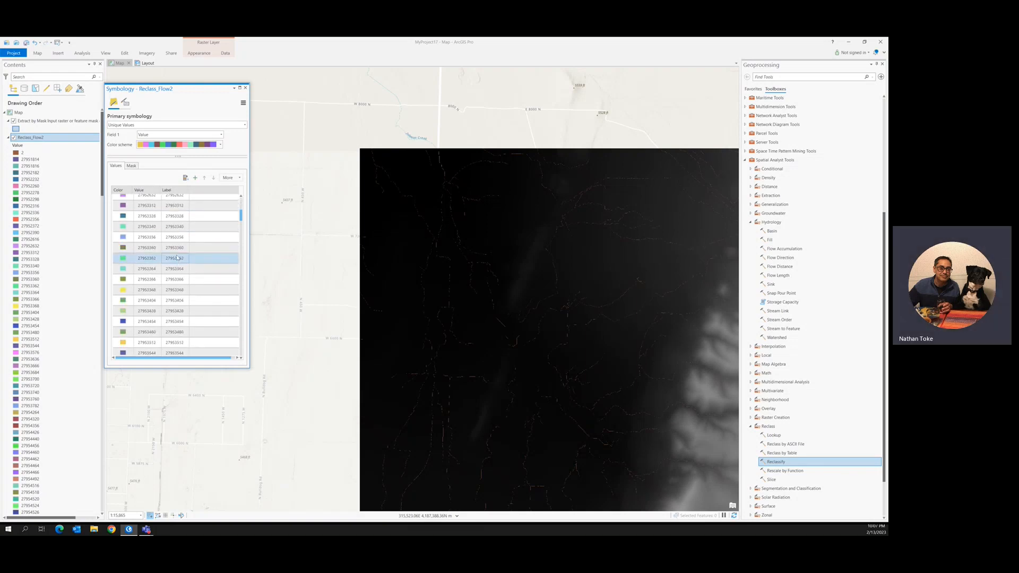
left_click_drag(241, 225, 217, 176)
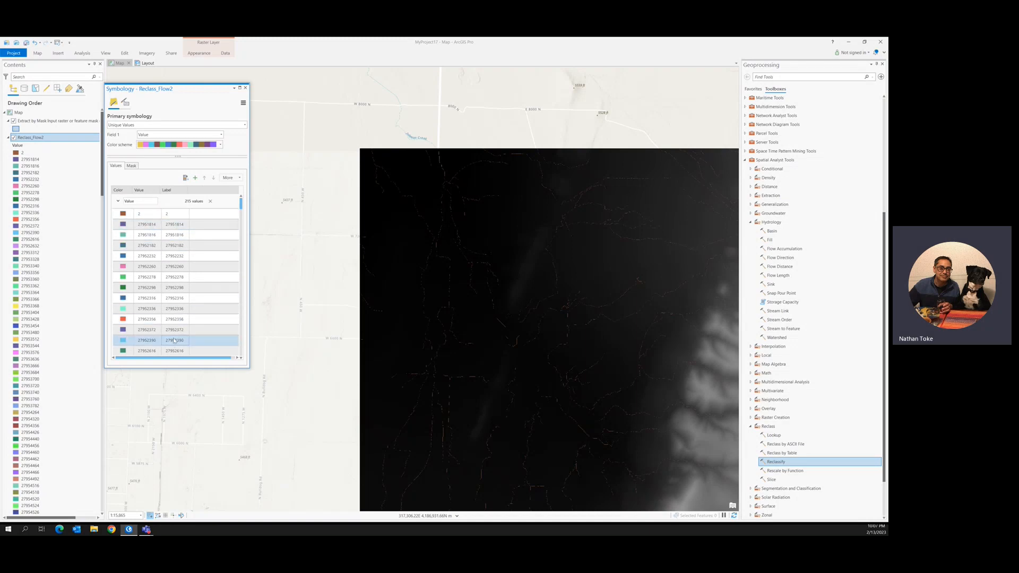
left_click(245, 88)
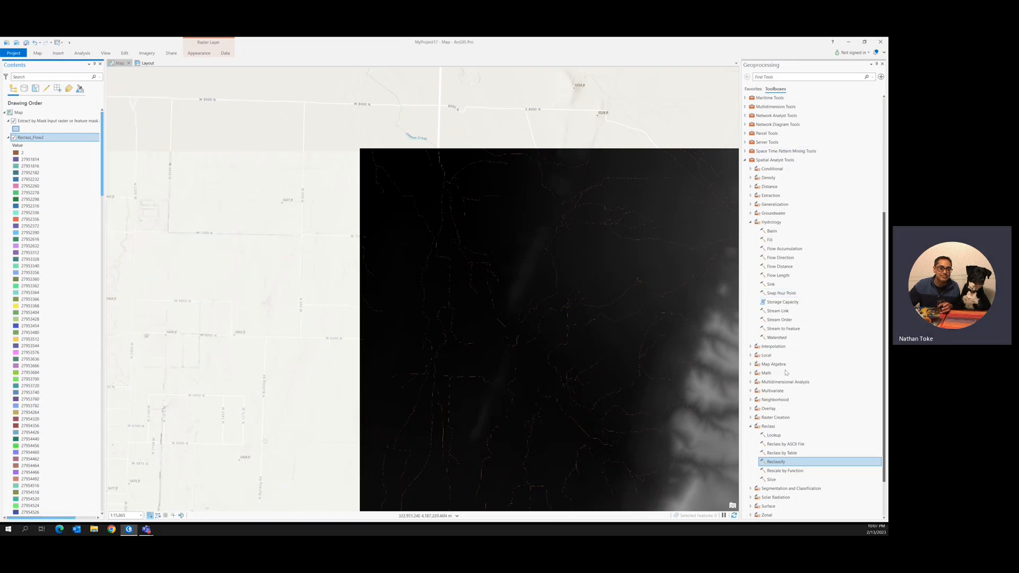
Enter the Raster Calculator expression Con("Reclass_Flow2" == 2 ,2) to keep only the channel cells
scroll(771, 430, "down", 1)
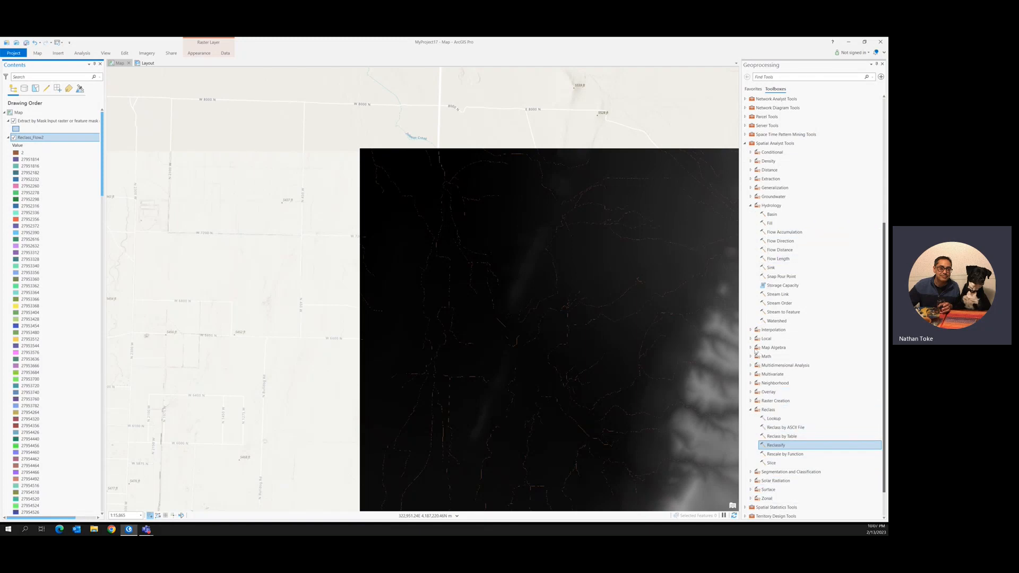
left_click(750, 348)
double_click(779, 359)
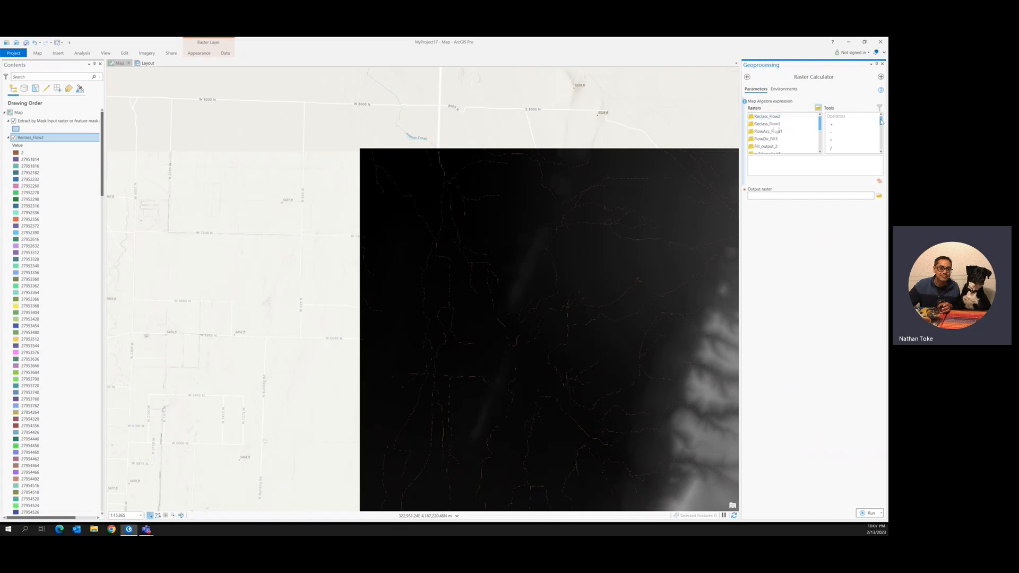
left_click_drag(881, 122, 882, 132)
double_click(840, 141)
double_click(770, 116)
left_click(794, 159)
scroll(838, 136, "up", 5)
double_click(836, 150)
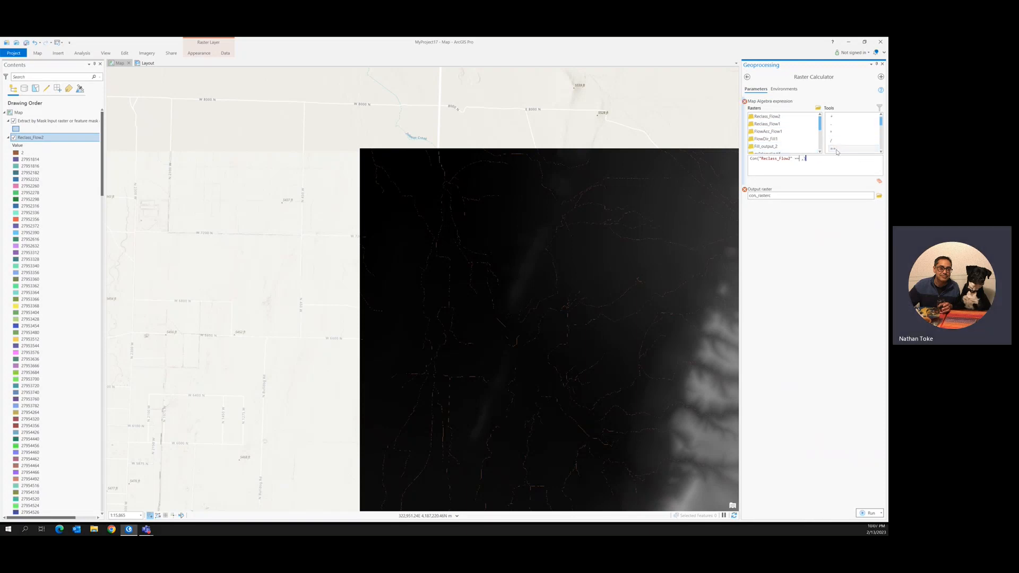
type("1")
type("3")
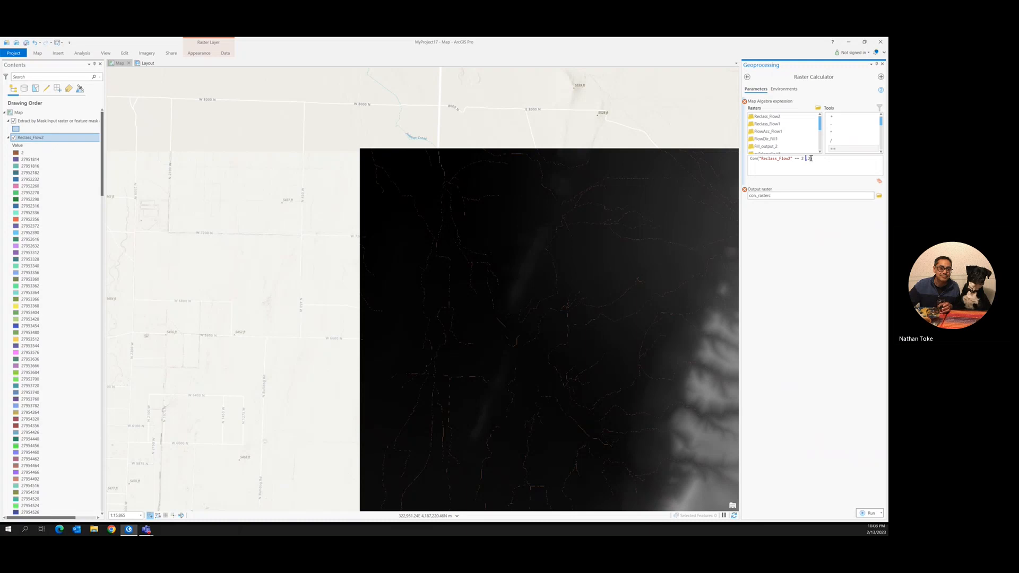
Name the Raster Calculator output reclass_calc in the project geodatabase and run the calculation
left_click(782, 196)
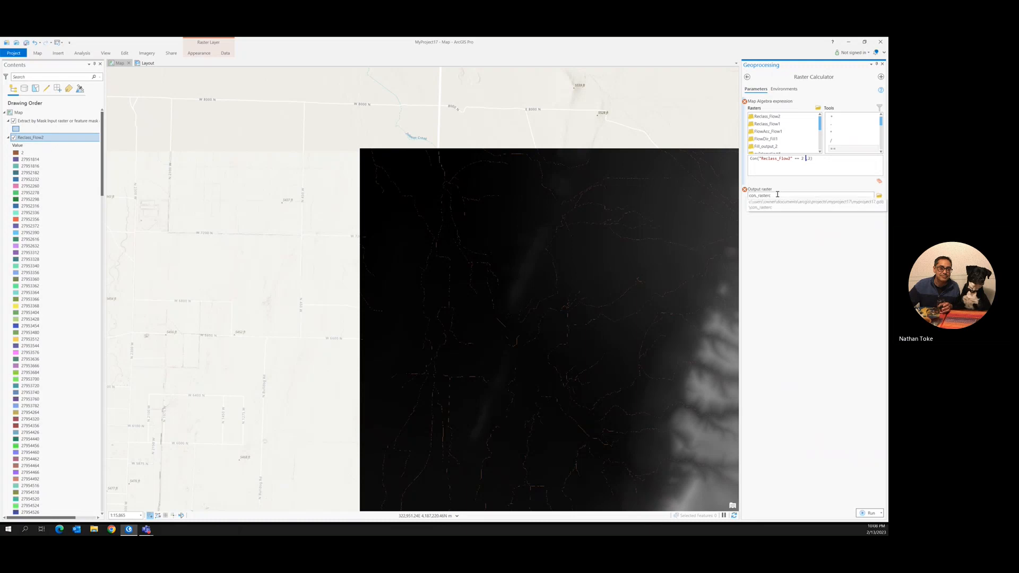
double_click(852, 196)
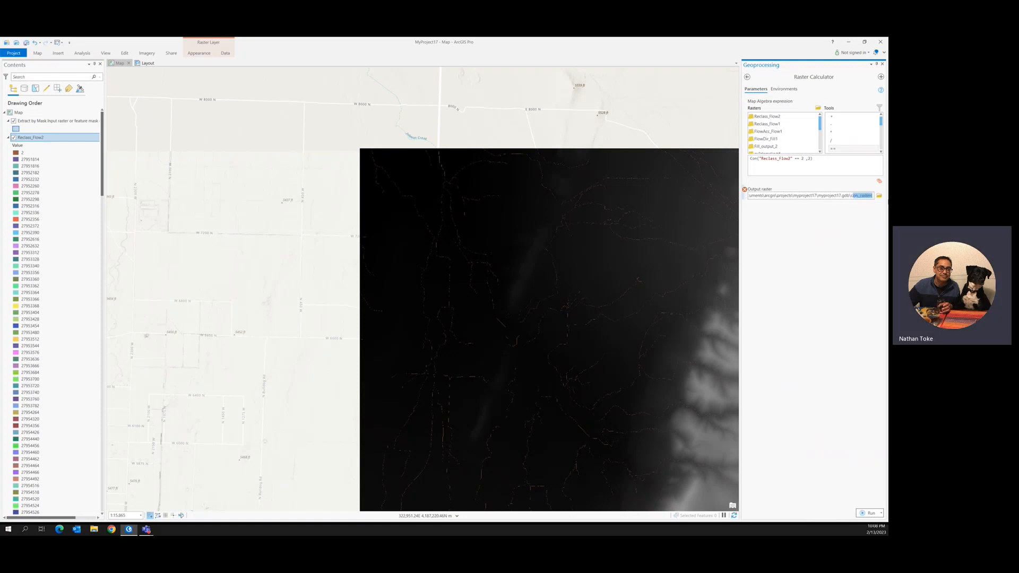
key("BackSpace")
type("recaass_")
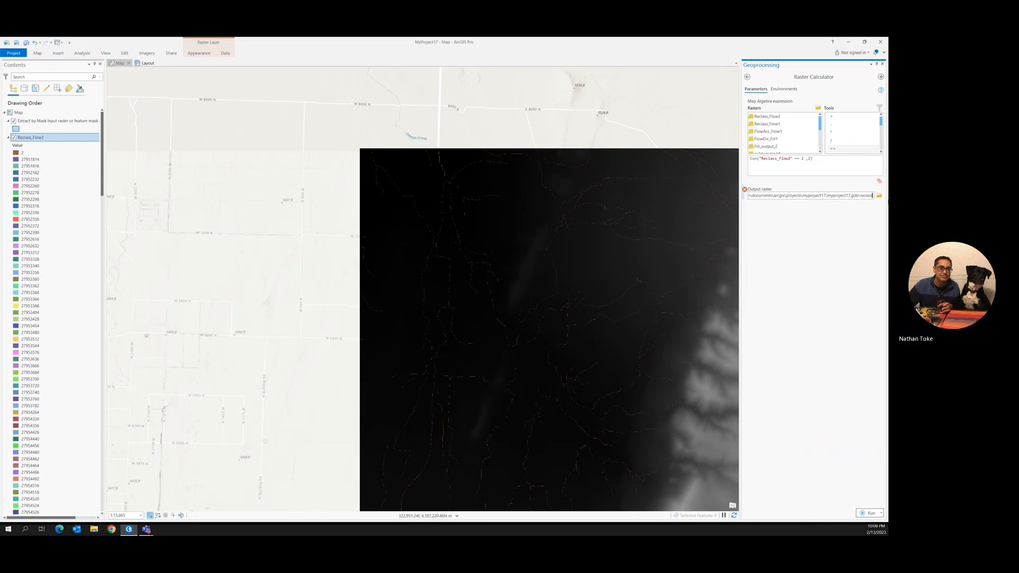
type("calc")
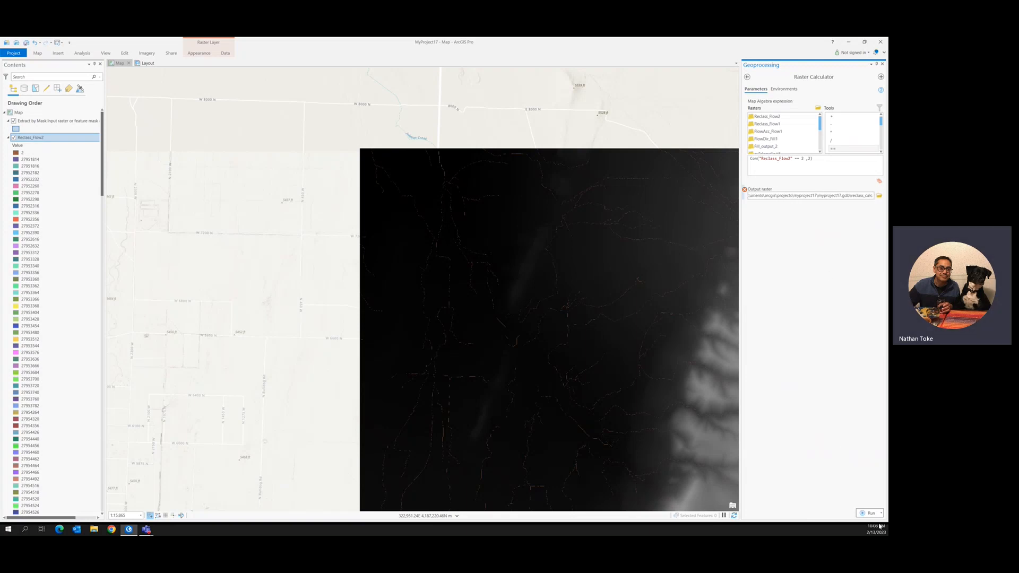
left_click(870, 513)
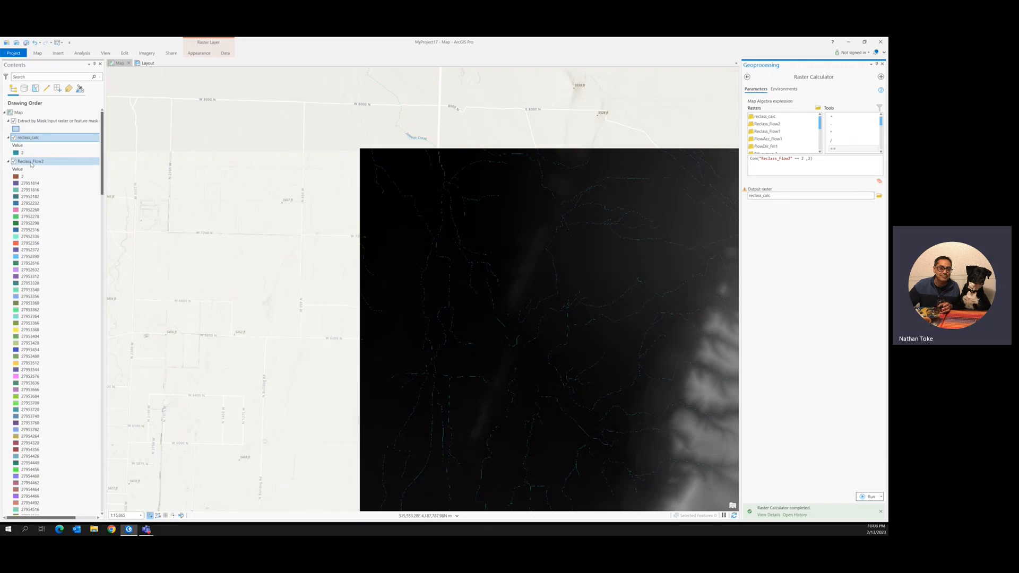
Remove the Reclass_Flow2 and Reclass_Flow1 layers from the map
right_click(31, 162)
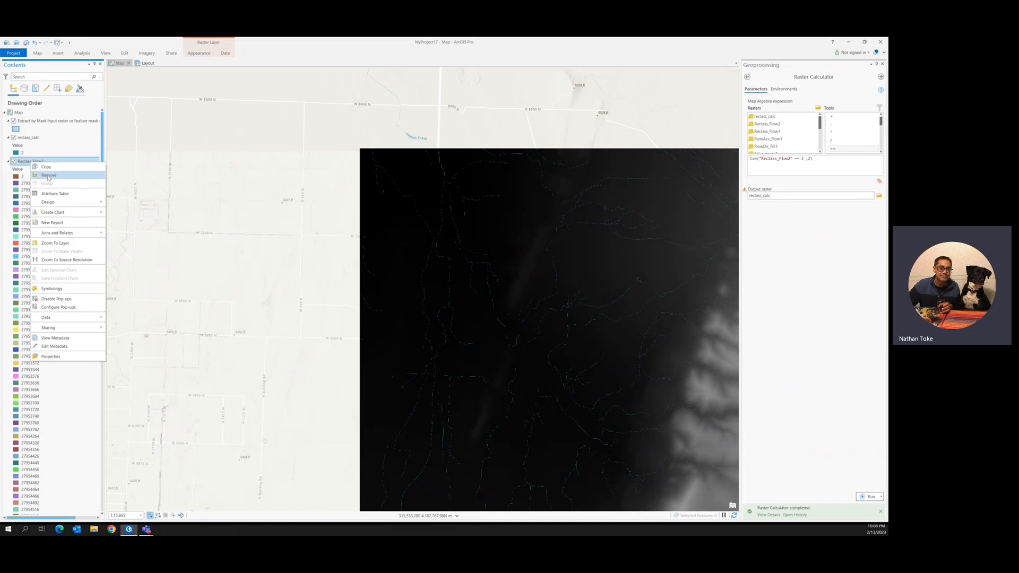
left_click(48, 175)
right_click(39, 164)
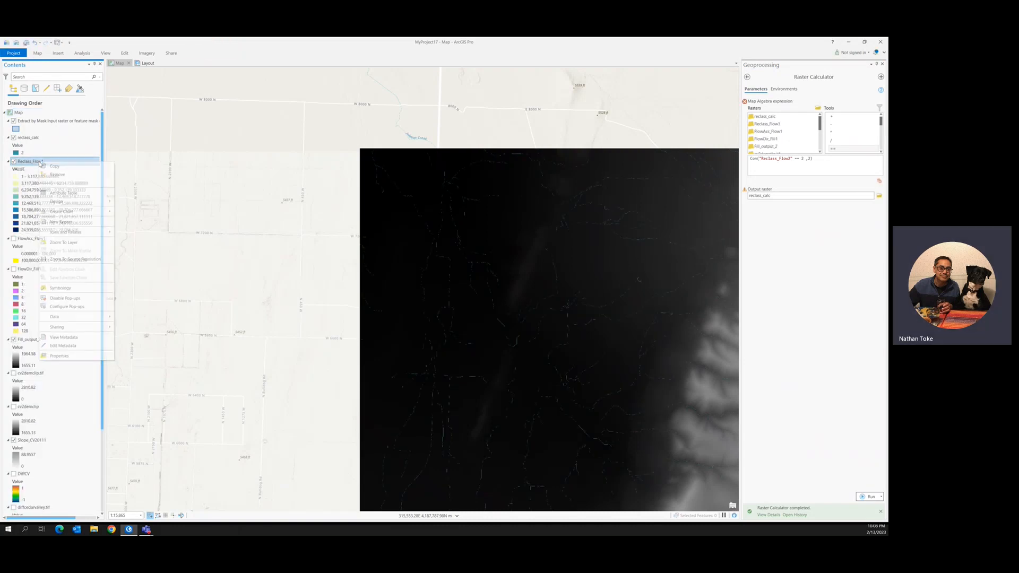
left_click(53, 175)
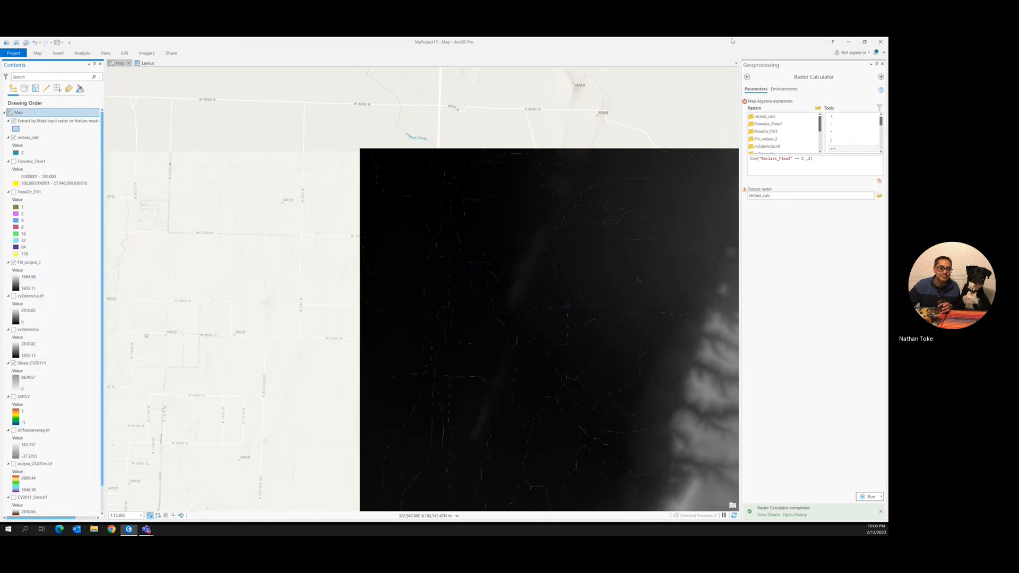
Run Stream to Feature with reclass_calc as the stream raster and FlowDir_Fill1 as the flow direction raster, keeping simplified polylines
left_click(748, 77)
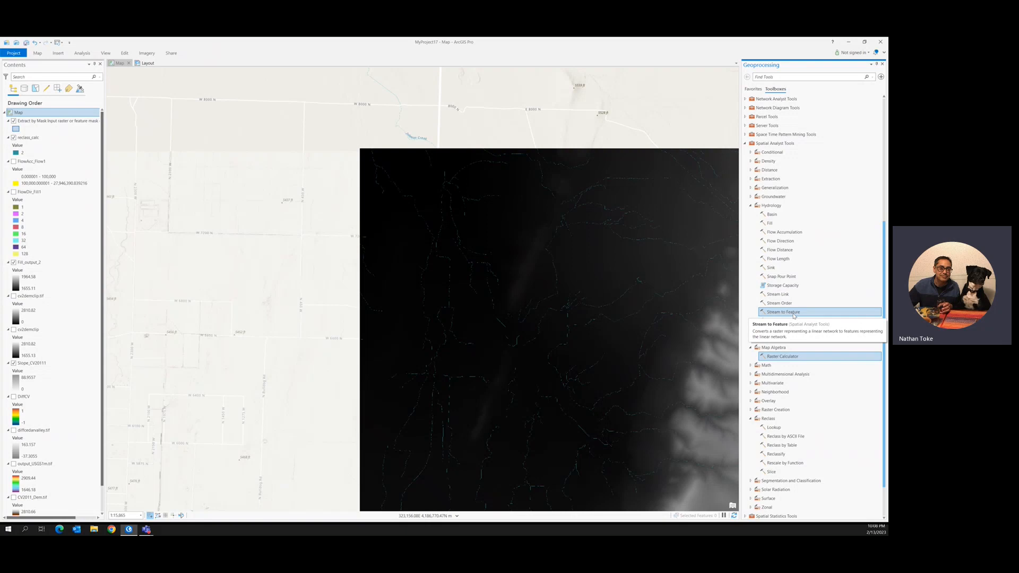
left_click(795, 313)
left_click(871, 108)
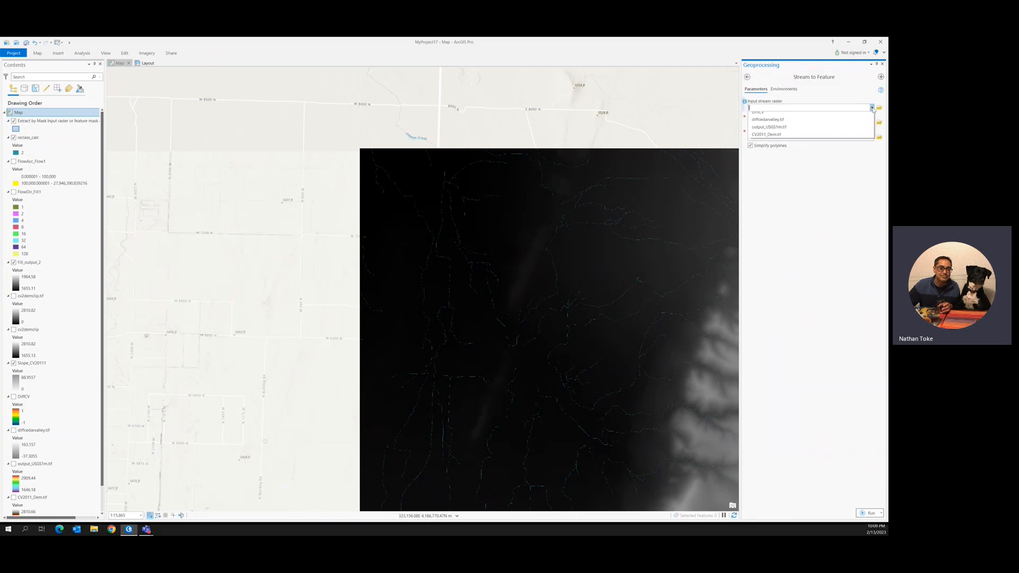
left_click(771, 116)
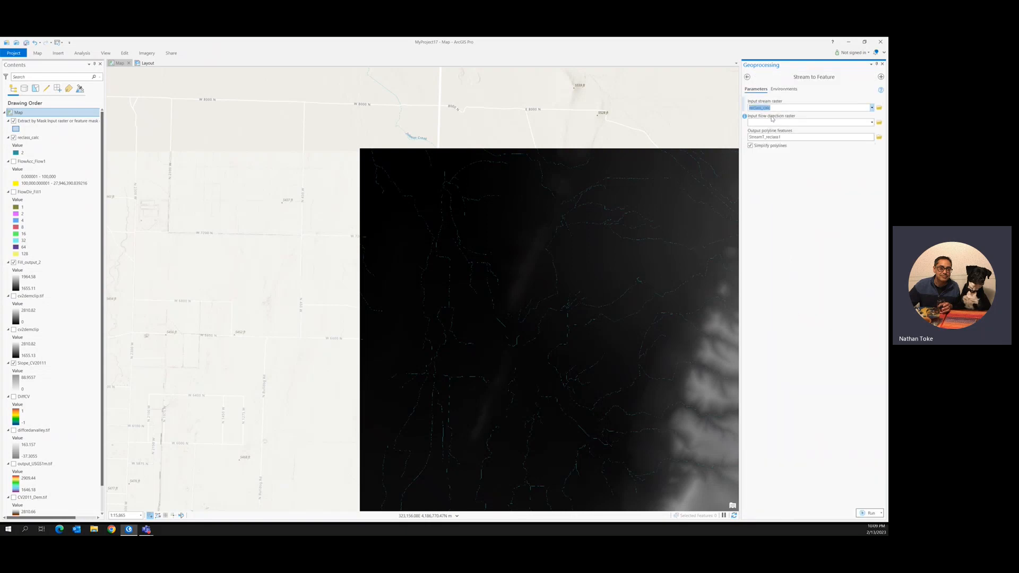
left_click(871, 123)
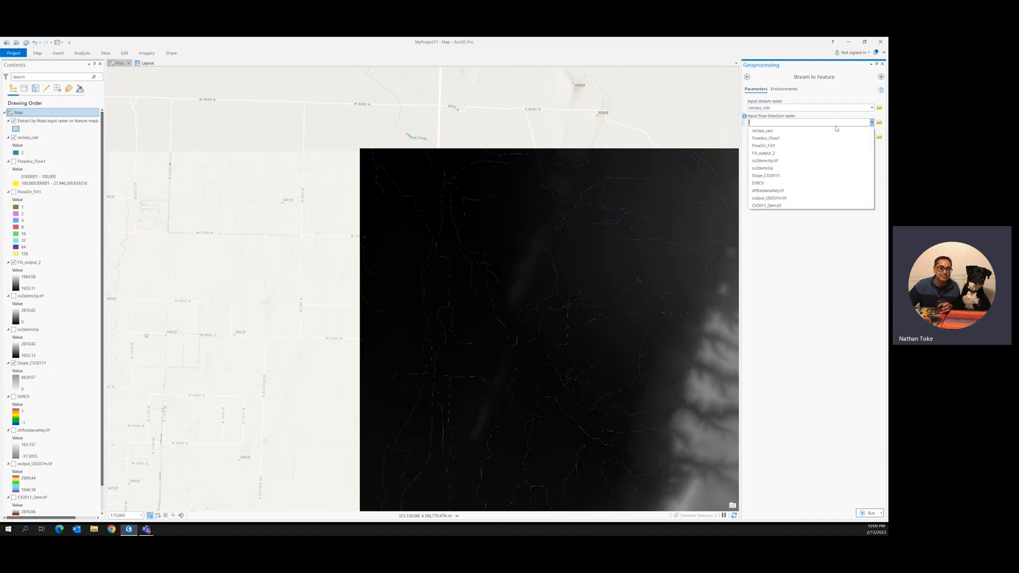
left_click(773, 146)
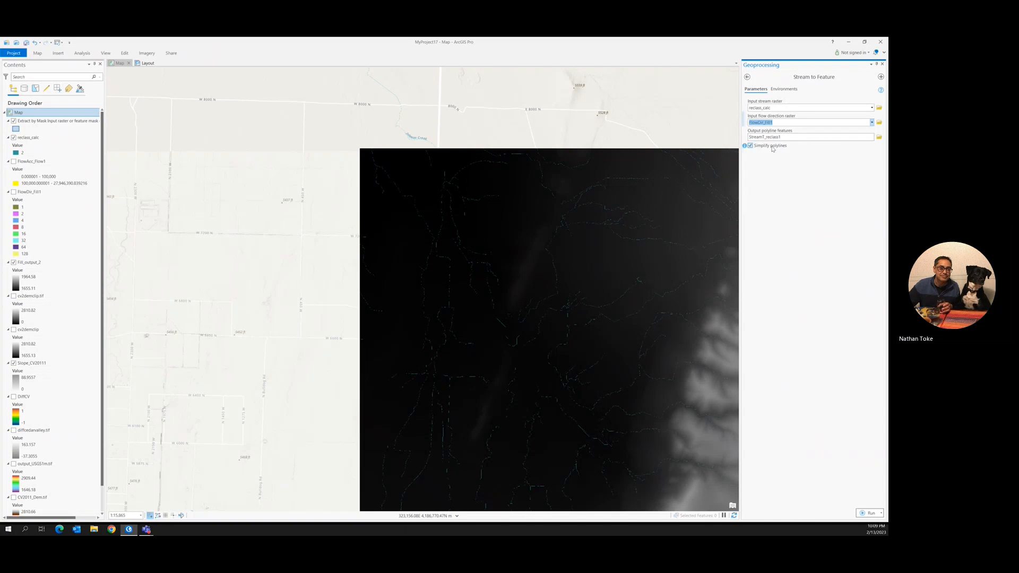
left_click(862, 512)
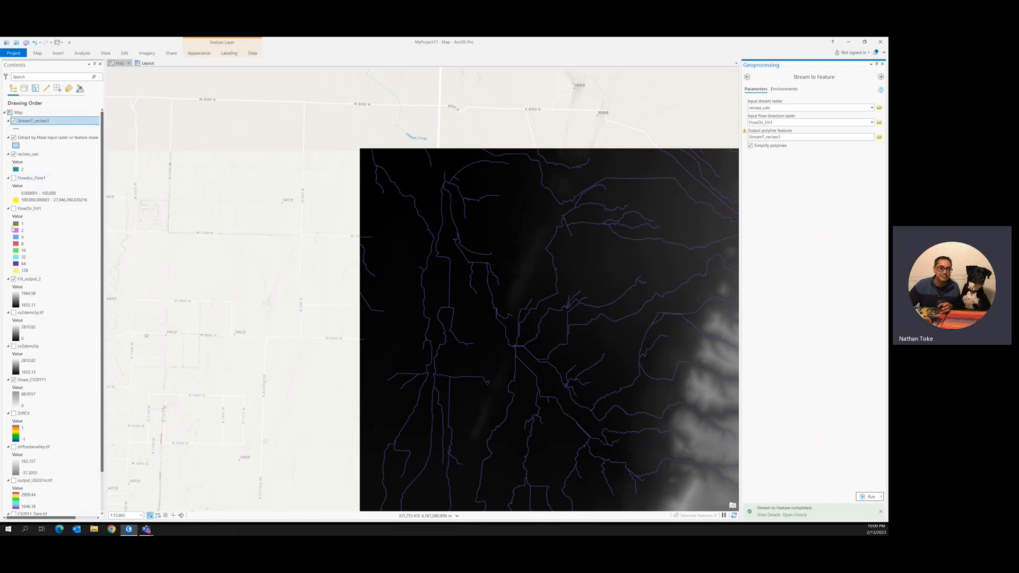
Hide the Fill_output_2 layer and show the DiffCV layer beneath the stream lines
left_click(14, 279)
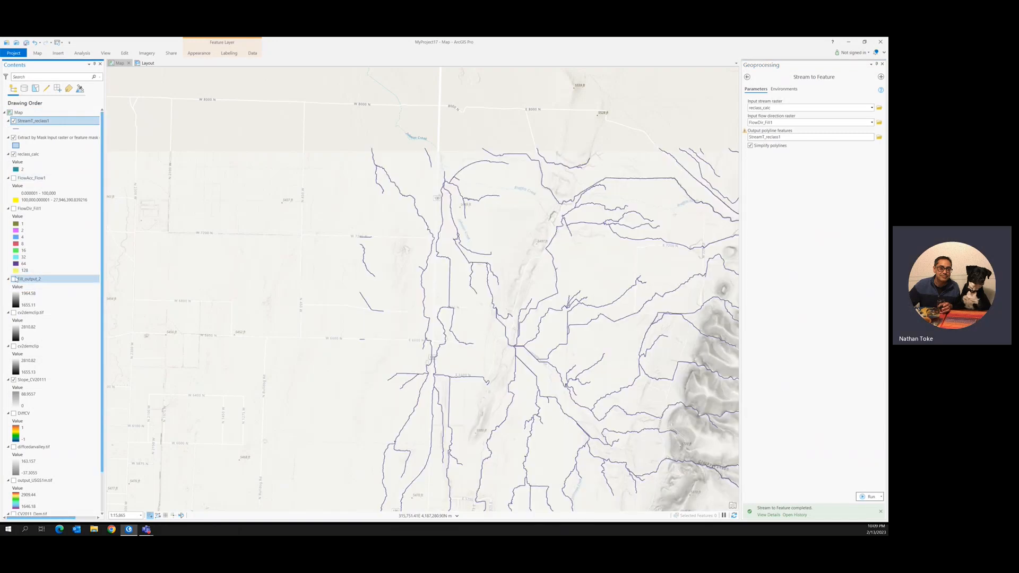
left_click(14, 413)
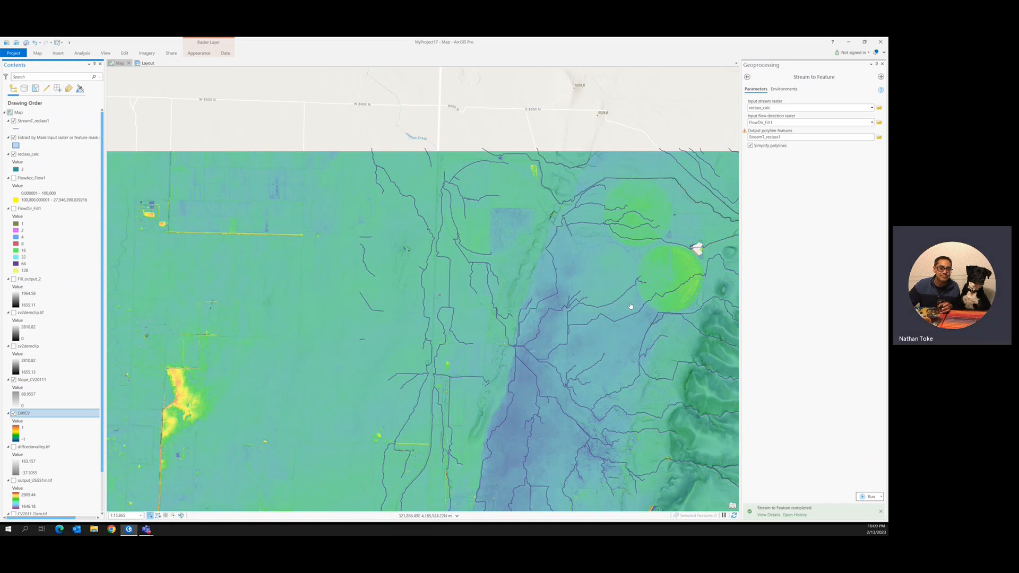
Highlight the StreamT_reclass1 layer in the drawing order as the layer to work on
left_click_drag(629, 306, 361, 302)
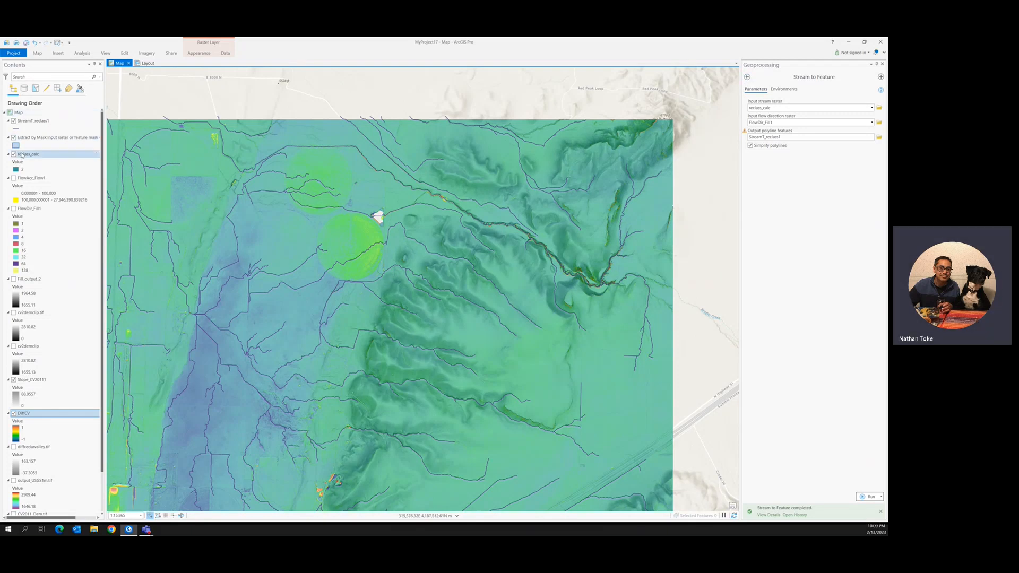
left_click(29, 120)
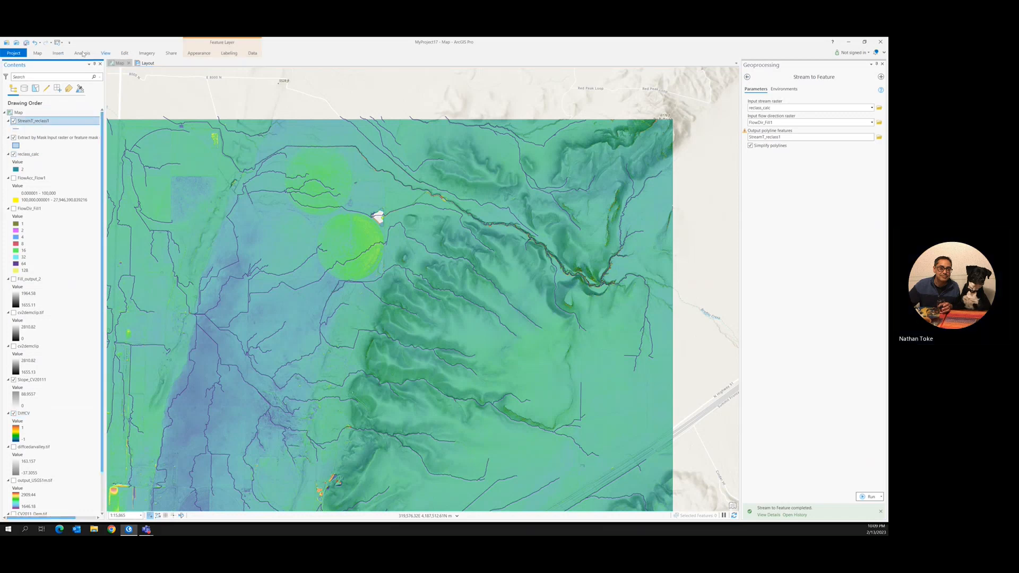
left_click(60, 54)
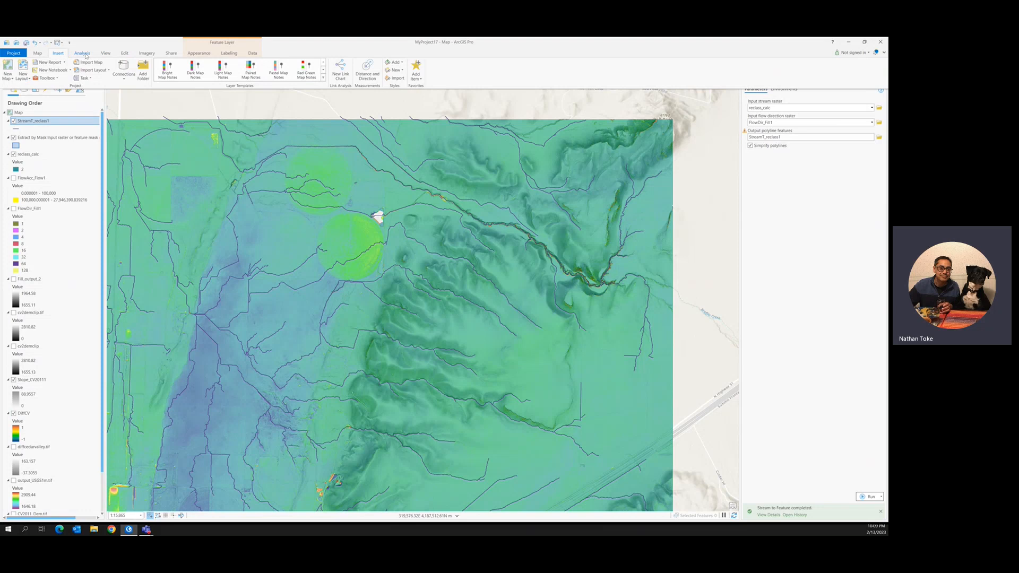
left_click(82, 54)
left_click(104, 53)
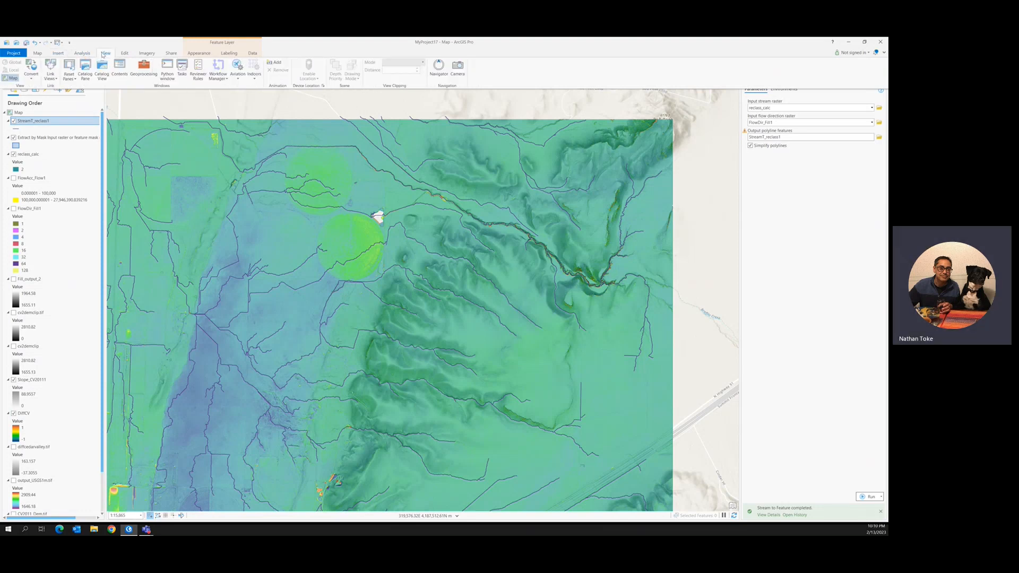
left_click(125, 54)
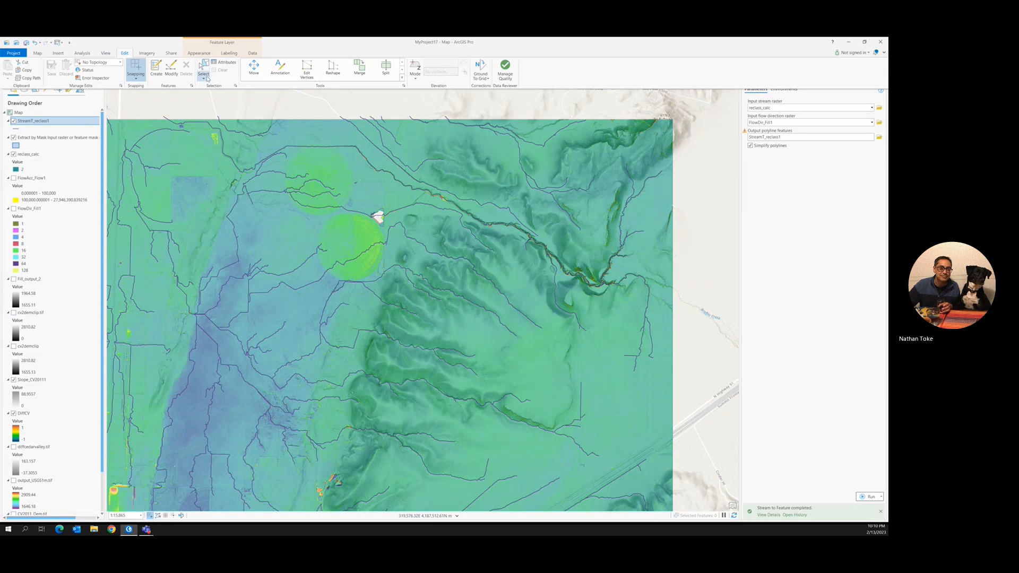
left_click(206, 77)
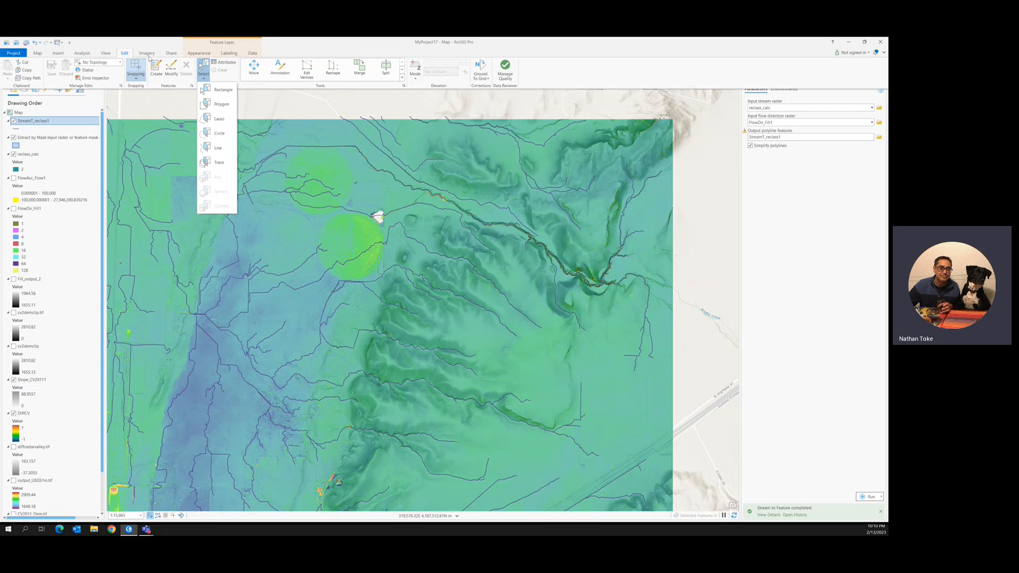
left_click(186, 53)
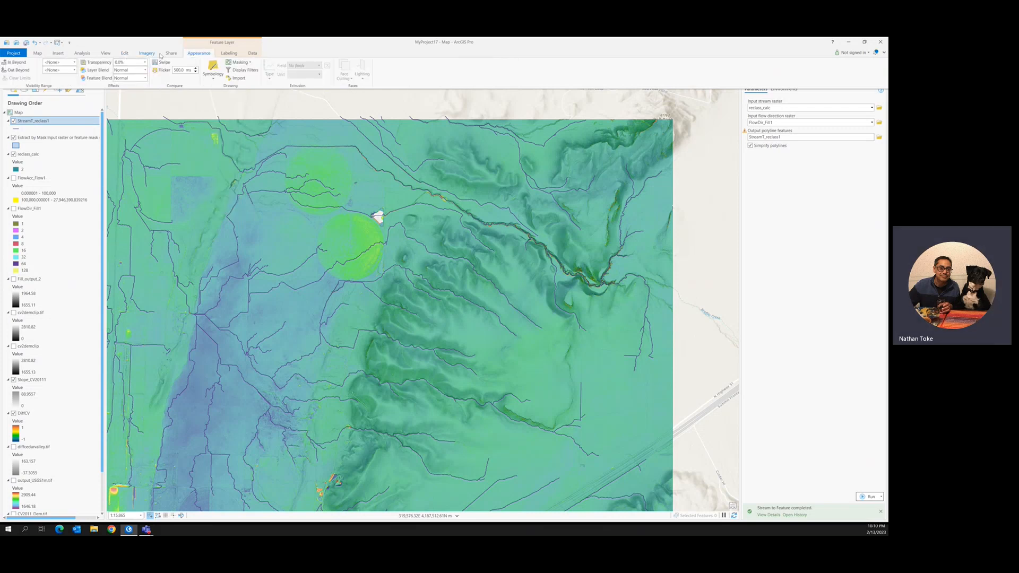
Set the interactive selection combination mode to add to the current selection
left_click(37, 53)
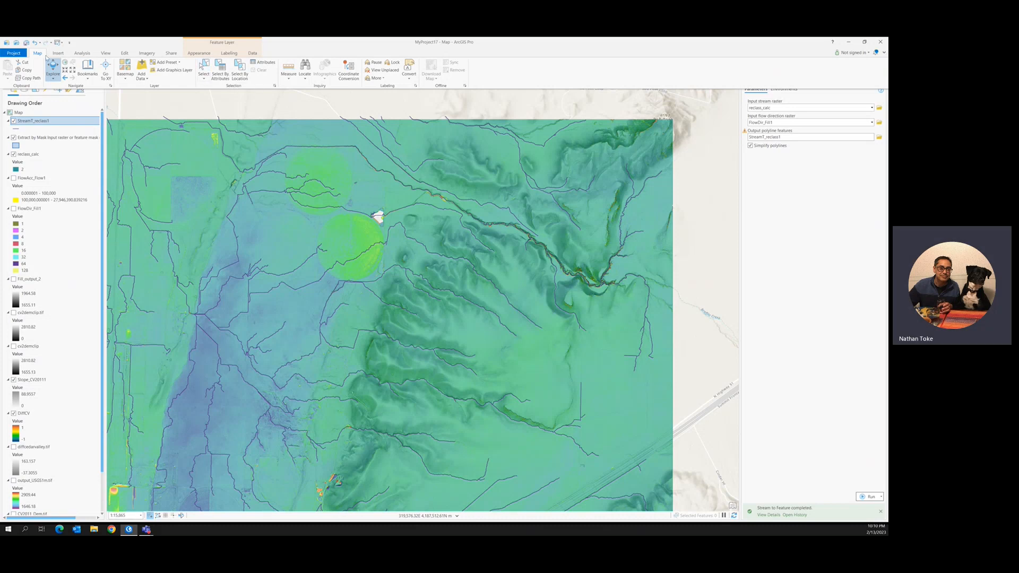
left_click(274, 86)
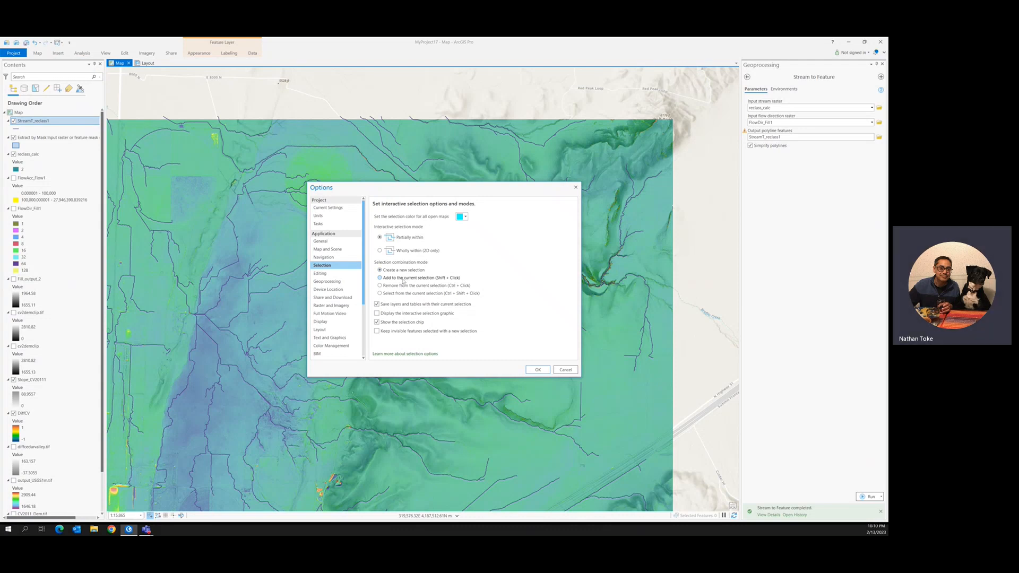
left_click(540, 370)
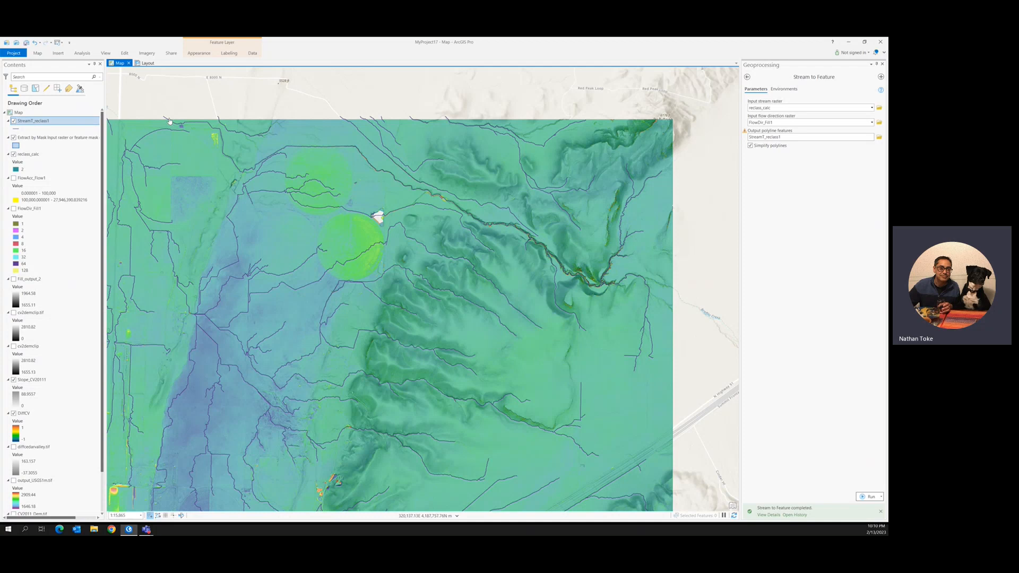
Select the main stream segment that runs from the DEM's northern edge past the upper circular field
scroll(168, 120, "up", 3)
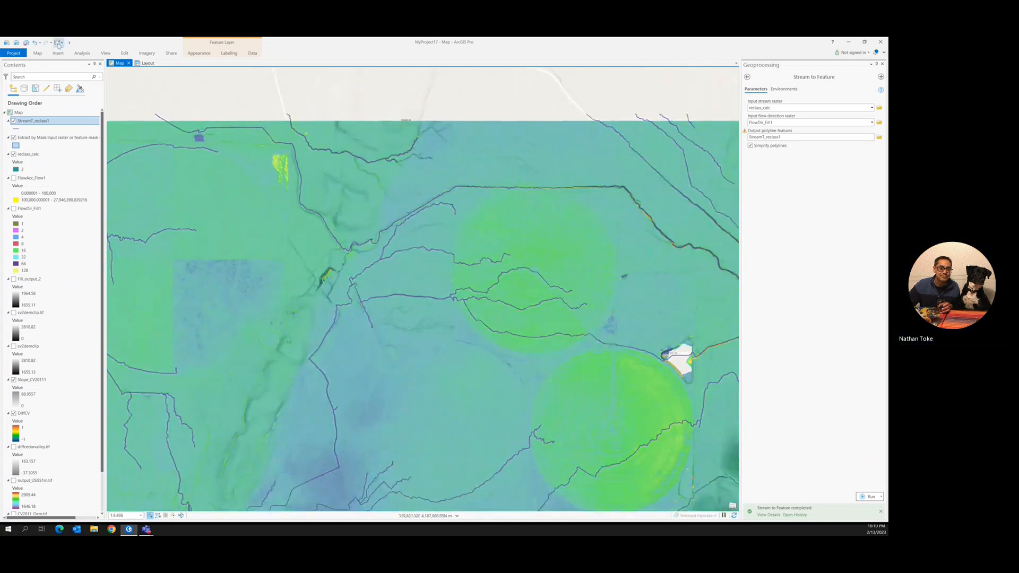
left_click(37, 53)
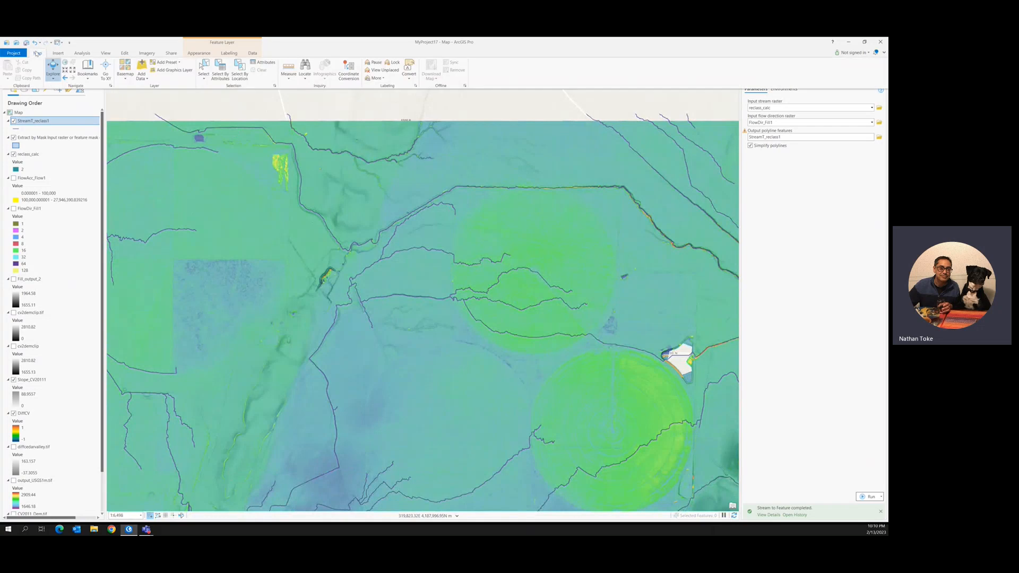
left_click(204, 69)
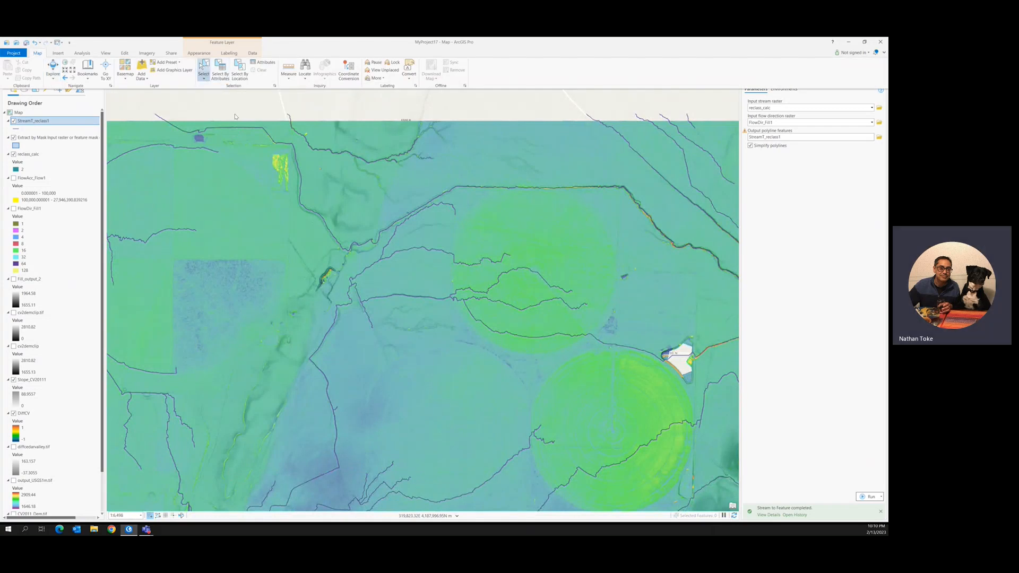
left_click(185, 134)
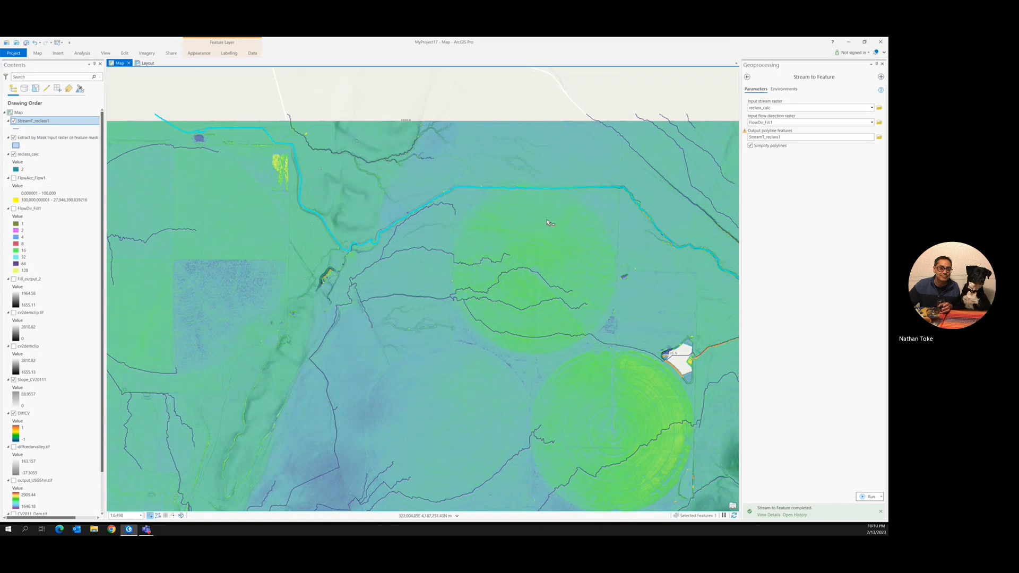
Follow the main channel upstream to the southeast and add its next segments to the selection
scroll(562, 239, "down", 2)
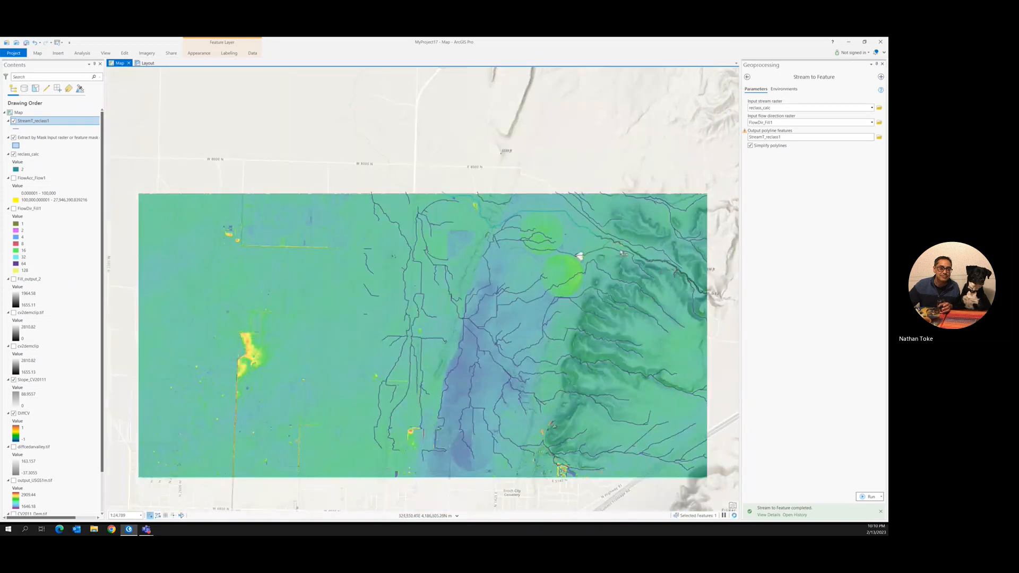
scroll(580, 257, "up", 5)
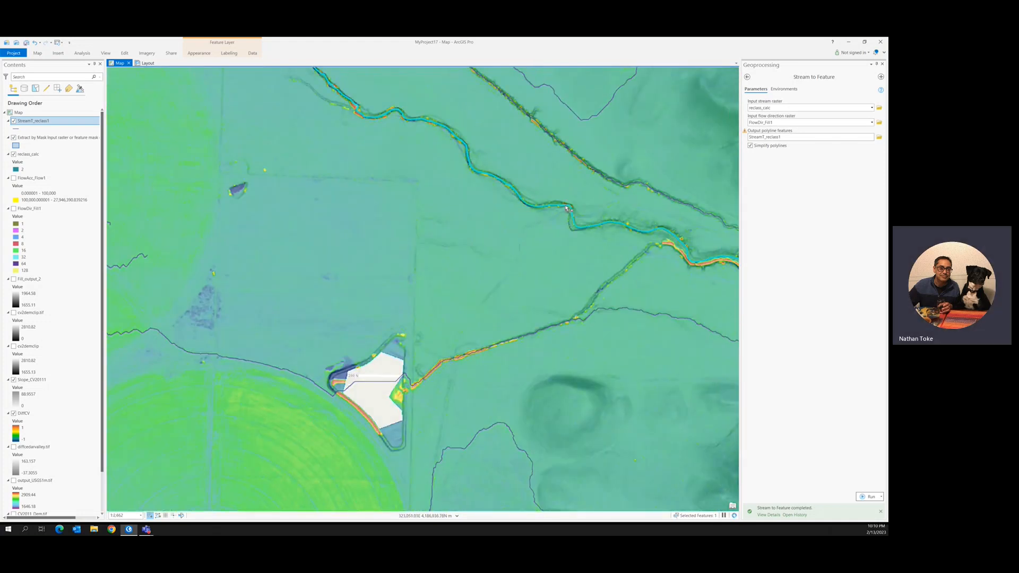
scroll(579, 249, "down", 2)
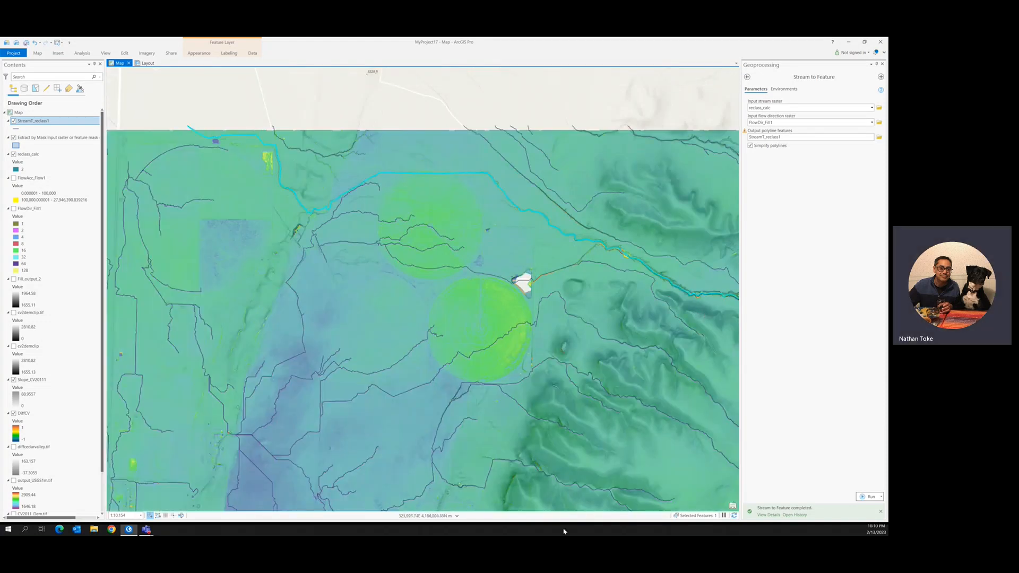
scroll(603, 401, "down", 2)
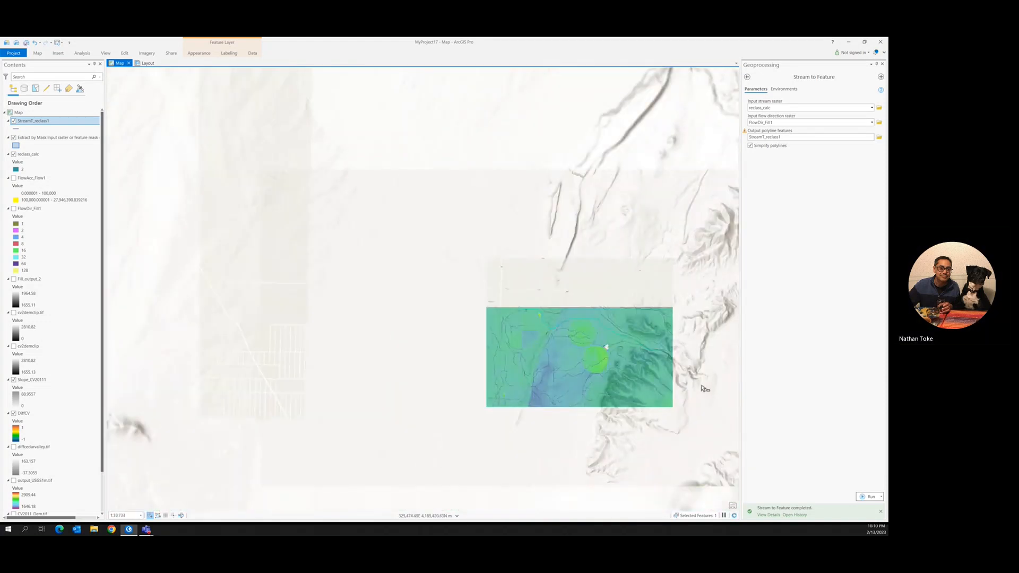
scroll(715, 390, "up", 2)
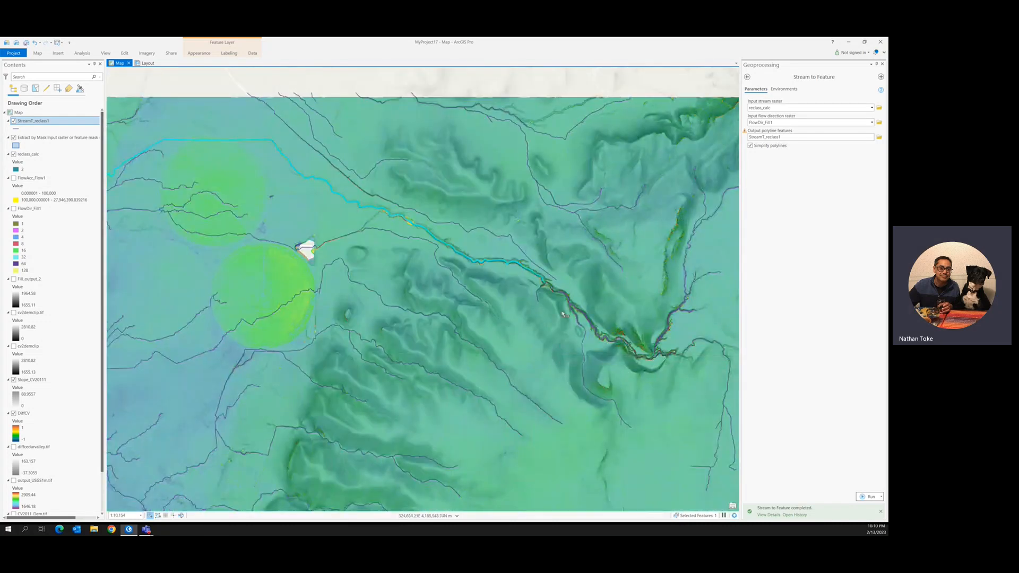
scroll(551, 290, "up", 3)
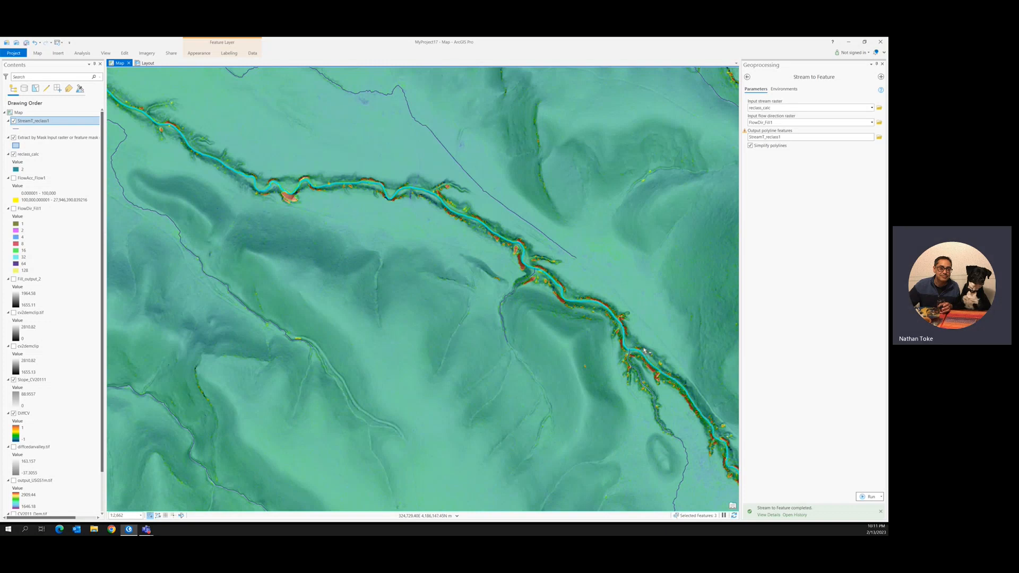
scroll(644, 354, "down", 2)
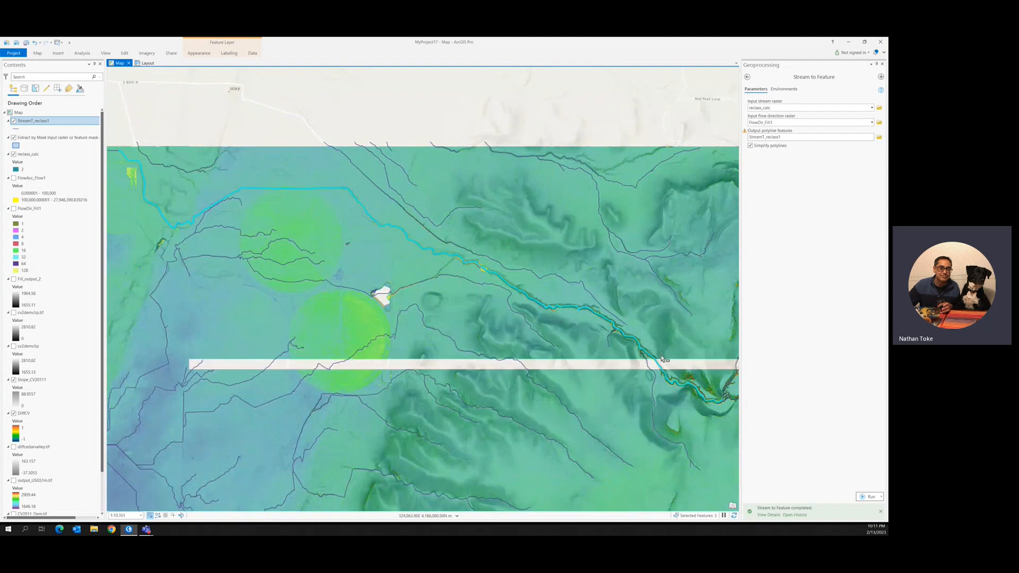
Add the segment east of the canyon confluence, which curves south, to the selected main channel
left_click_drag(688, 364, 436, 313)
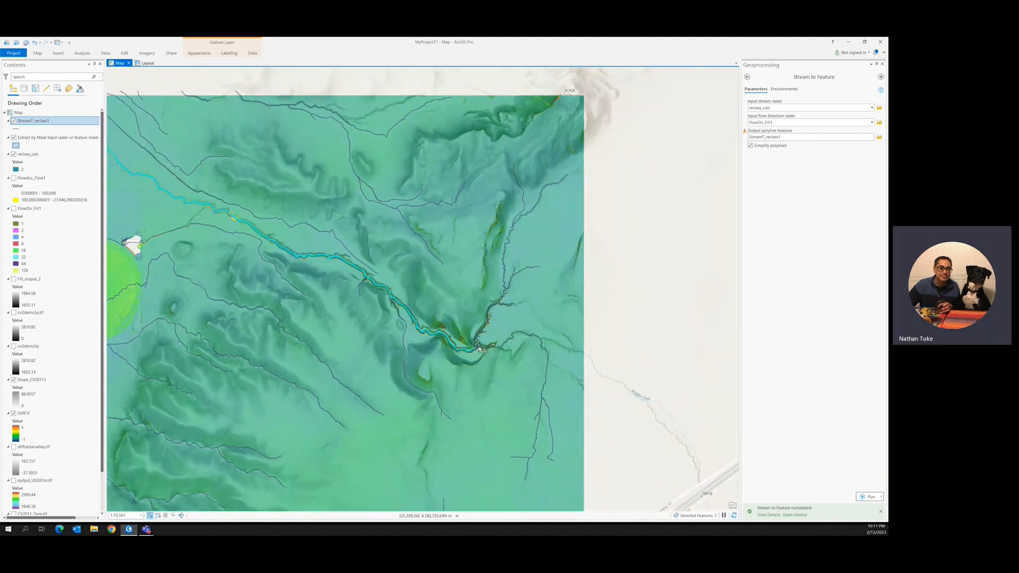
scroll(480, 349, "up", 2)
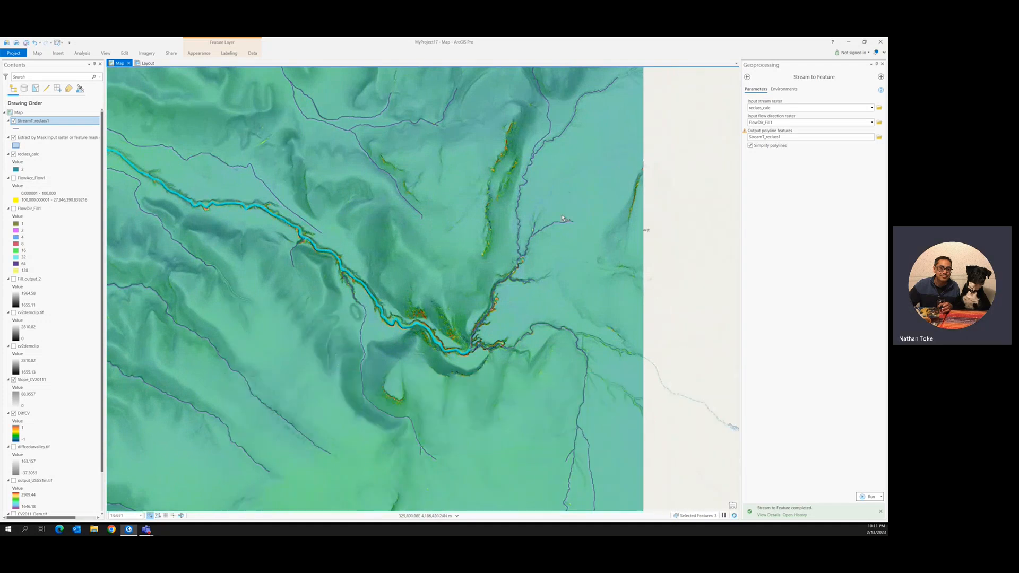
scroll(563, 219, "down", 2)
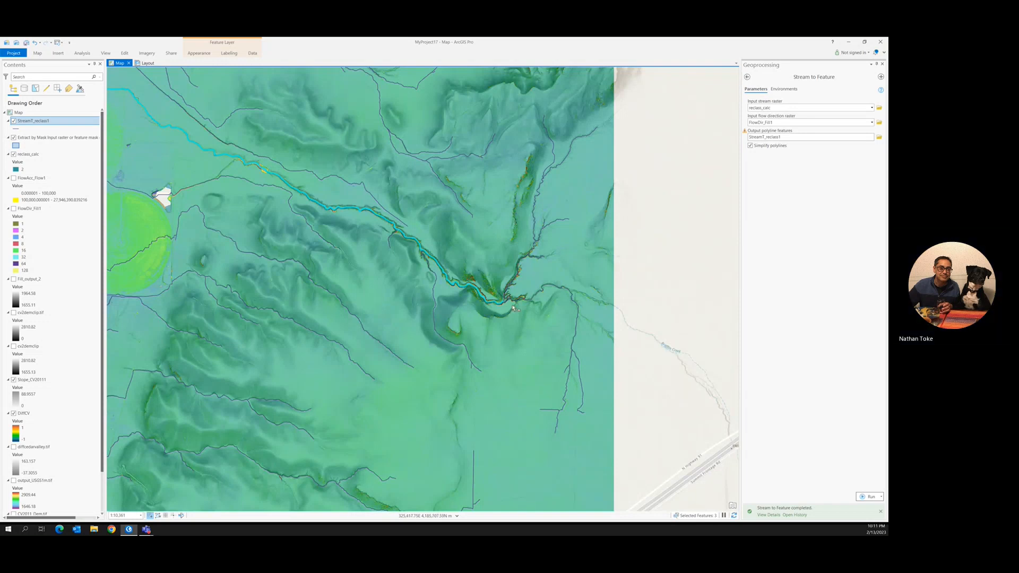
scroll(512, 300, "up", 2)
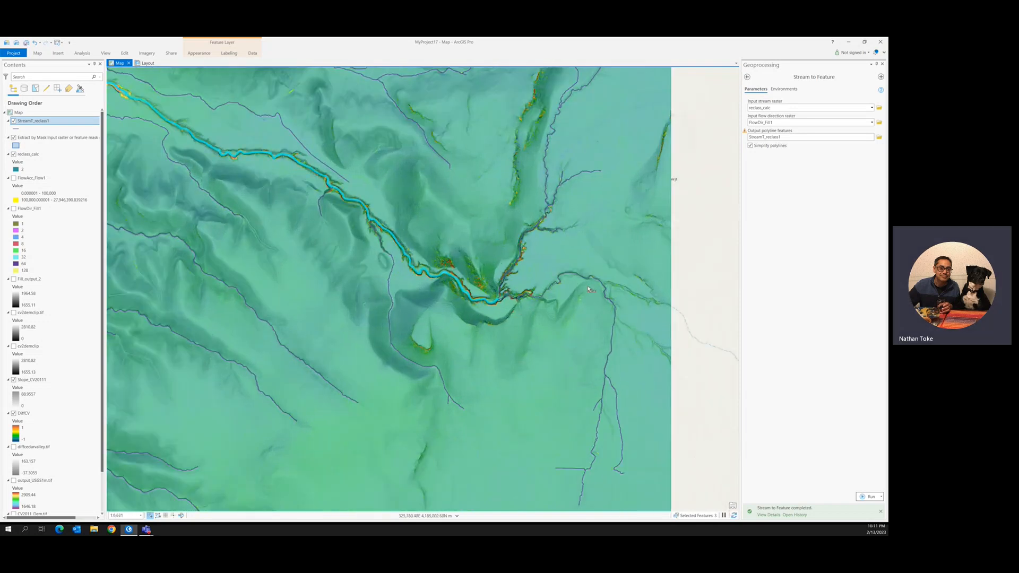
left_click(505, 299, "shift")
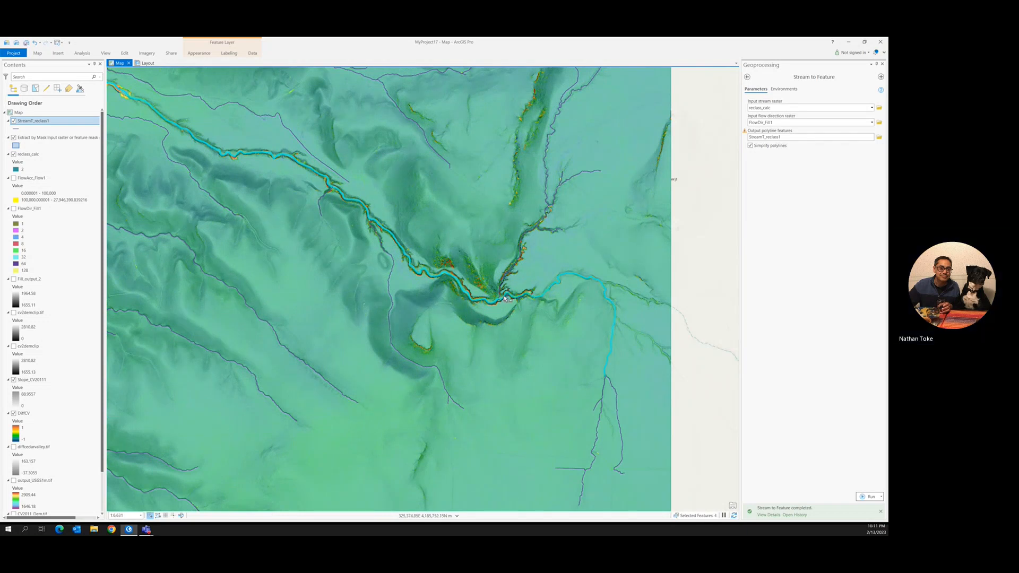
Add the western branch at the channel's southern fork to the selection and try to undo that addition
scroll(613, 405, "down", 2)
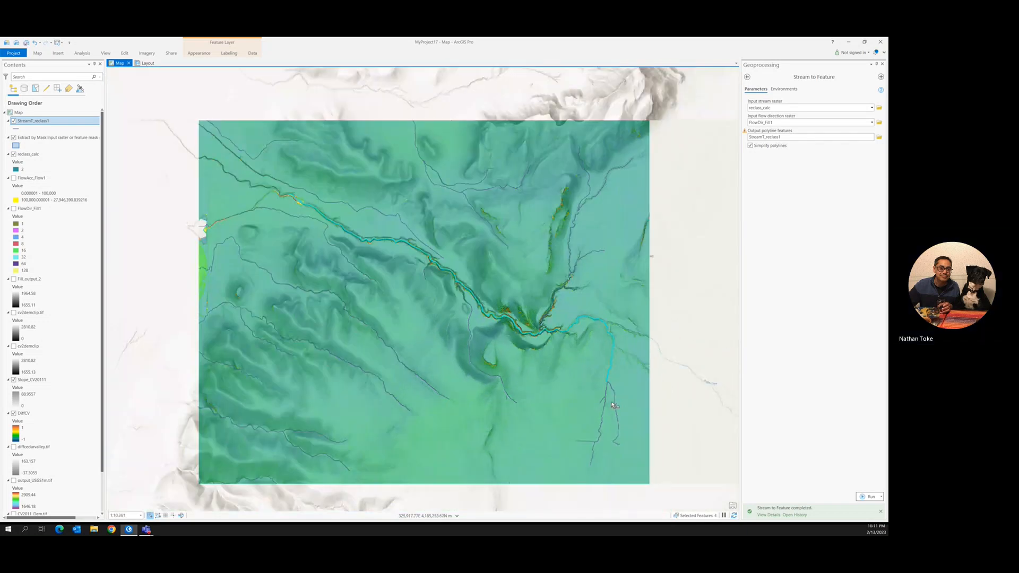
left_click(605, 410, "shift")
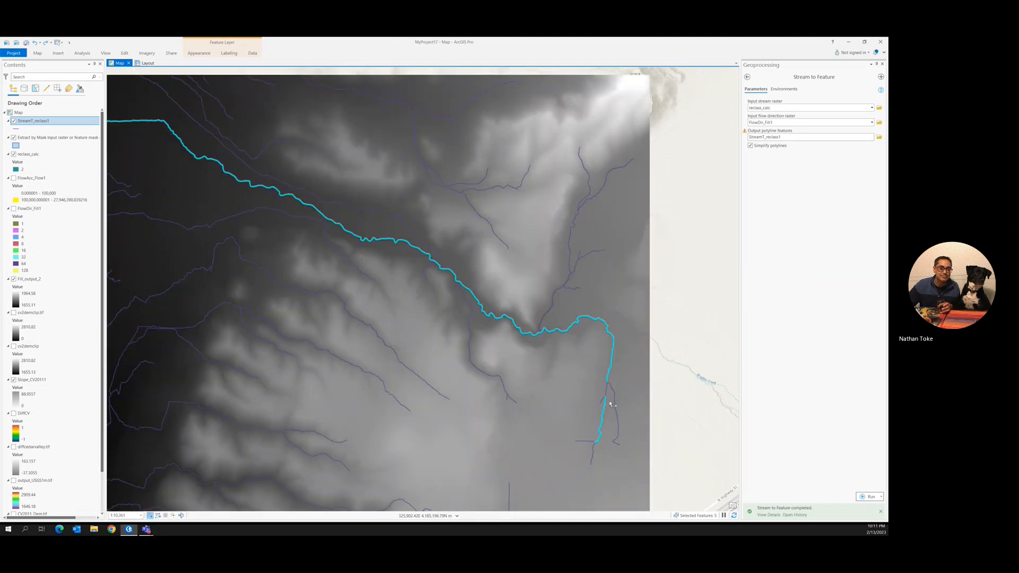
key("ctrl+z")
key("ctrl+z")
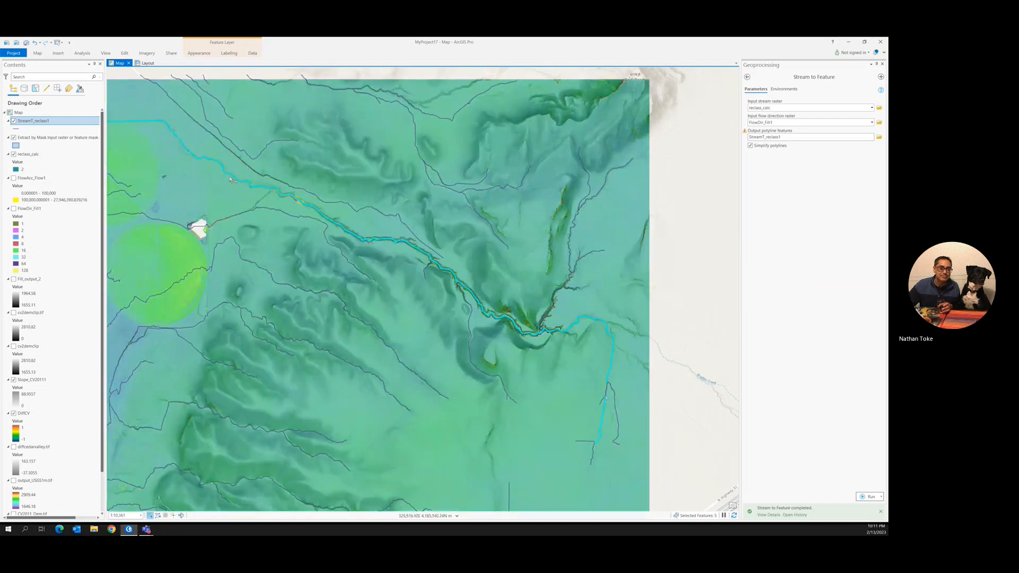
Switch the selection mode to remove from the current selection and deselect the western branch at the southern fork
left_click(38, 53)
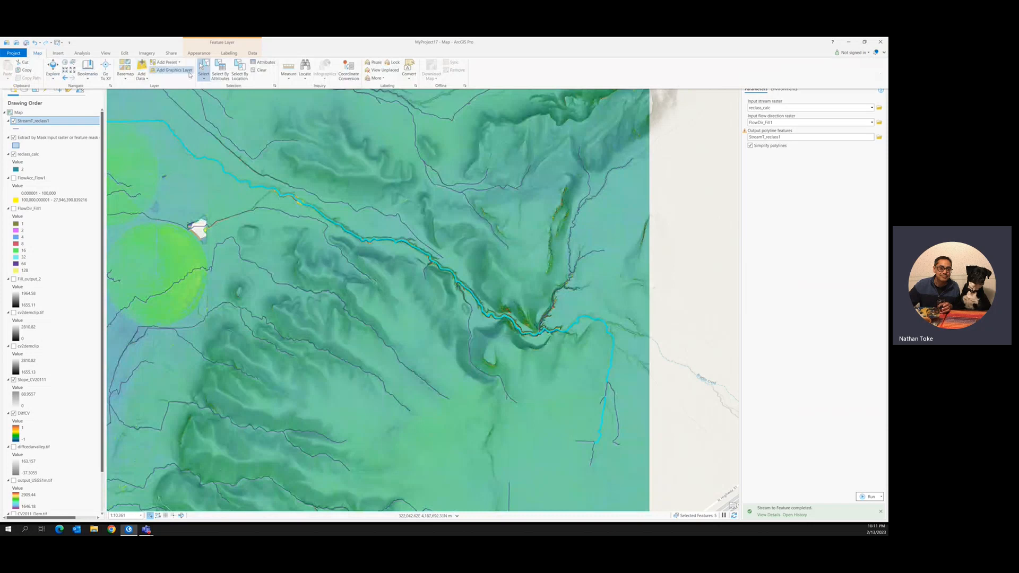
left_click(275, 85)
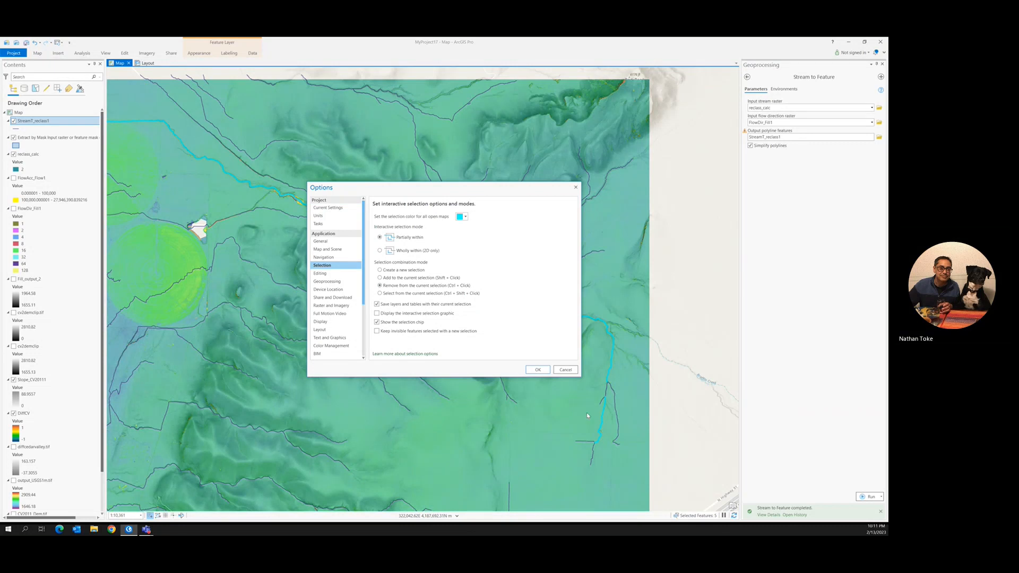
left_click(539, 370)
left_click(604, 424)
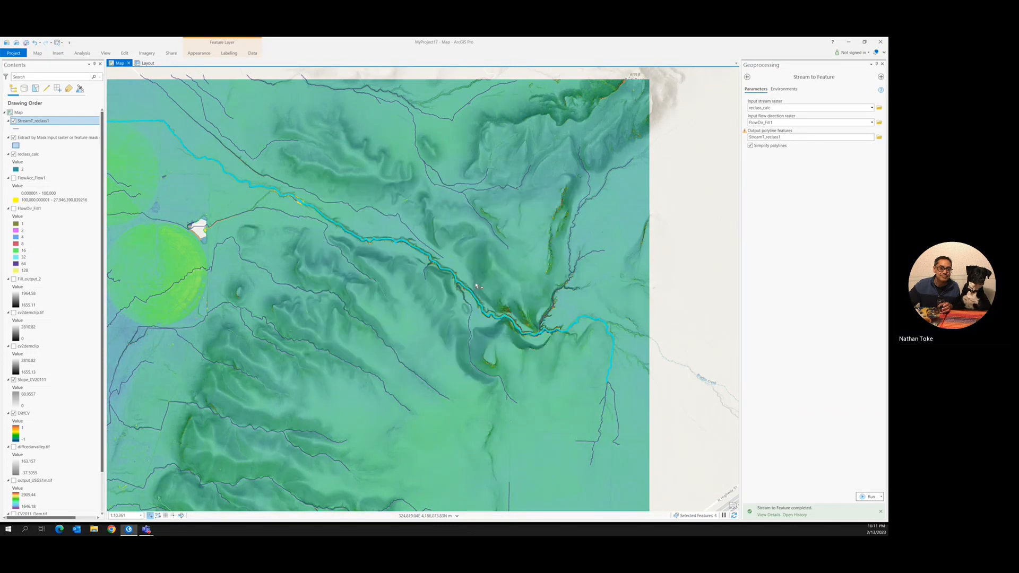
Switch the selection combination mode back to add to the current selection
left_click(38, 53)
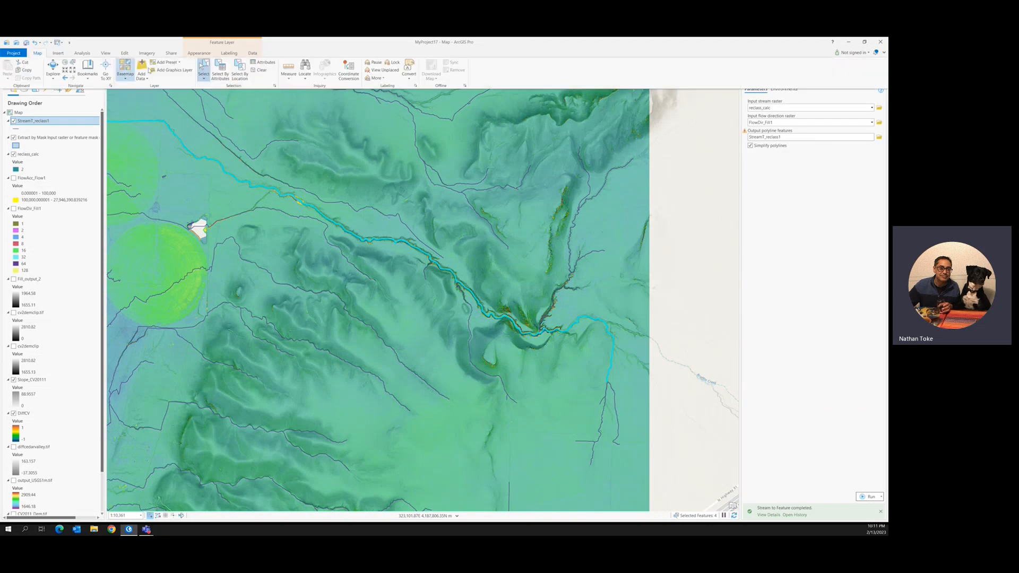
left_click(274, 85)
left_click(393, 278)
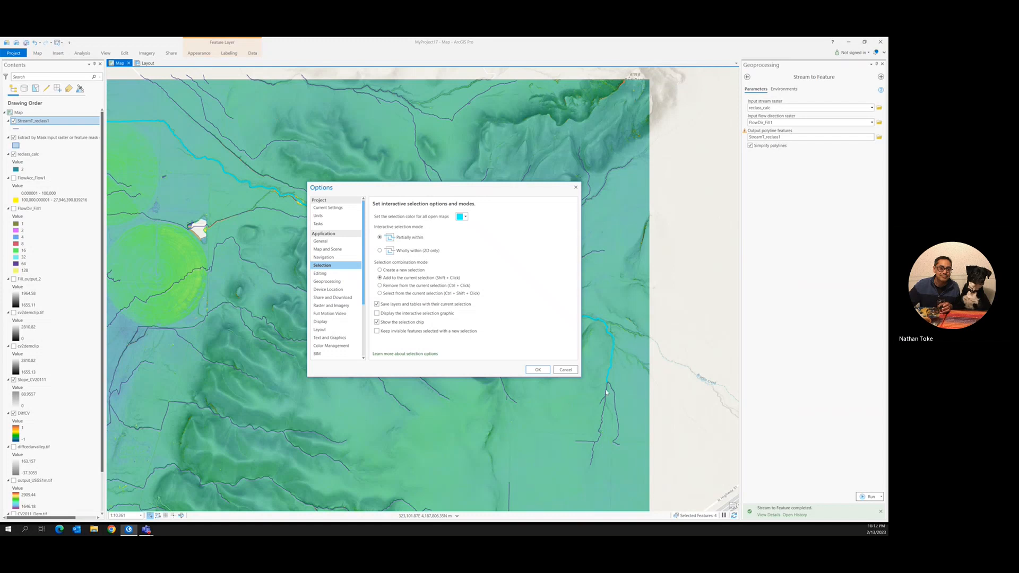
left_click(537, 370)
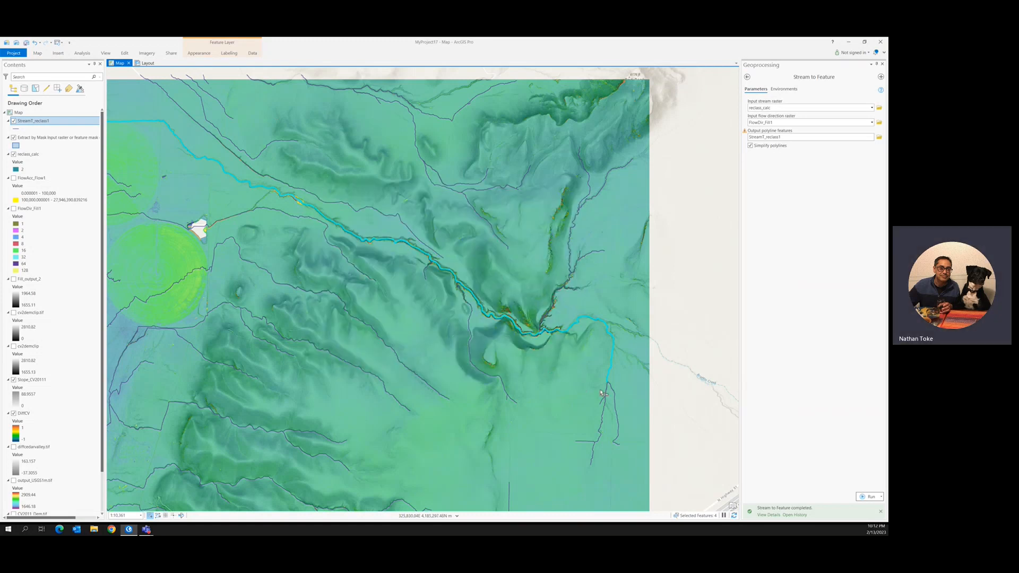
Add the western branch at the channel's southern fork to the selected main channel
left_click(605, 408)
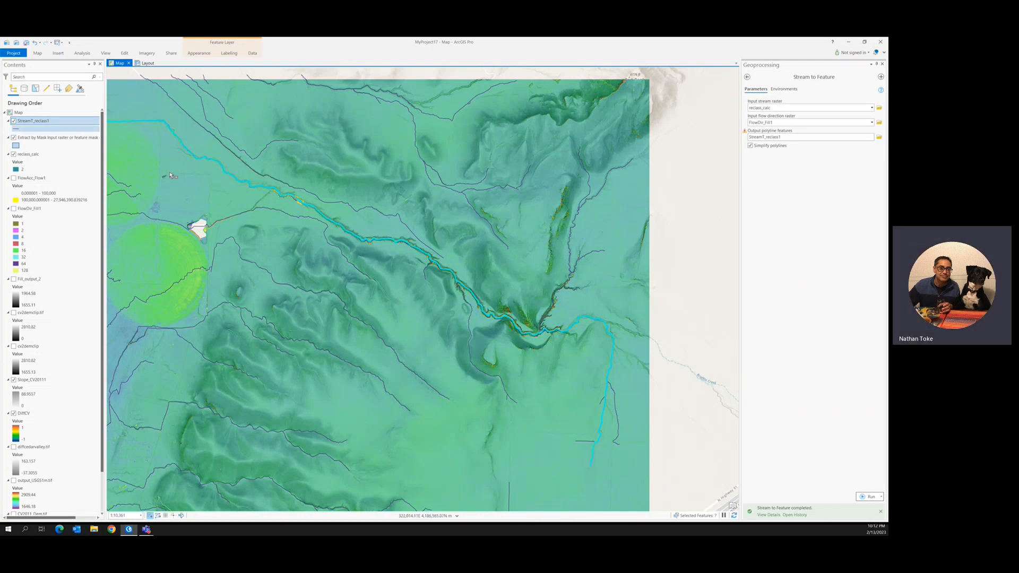
scroll(172, 165, "down", 3)
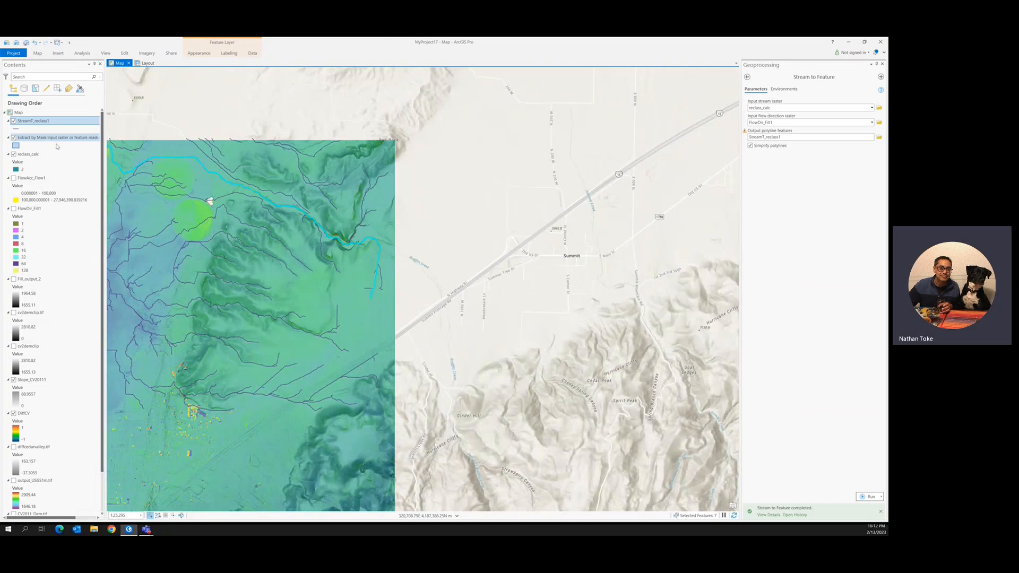
Export the selected segments of StreamT_reclass1 to MyProject17.gdb as a feature class named EnochStream
right_click(29, 121)
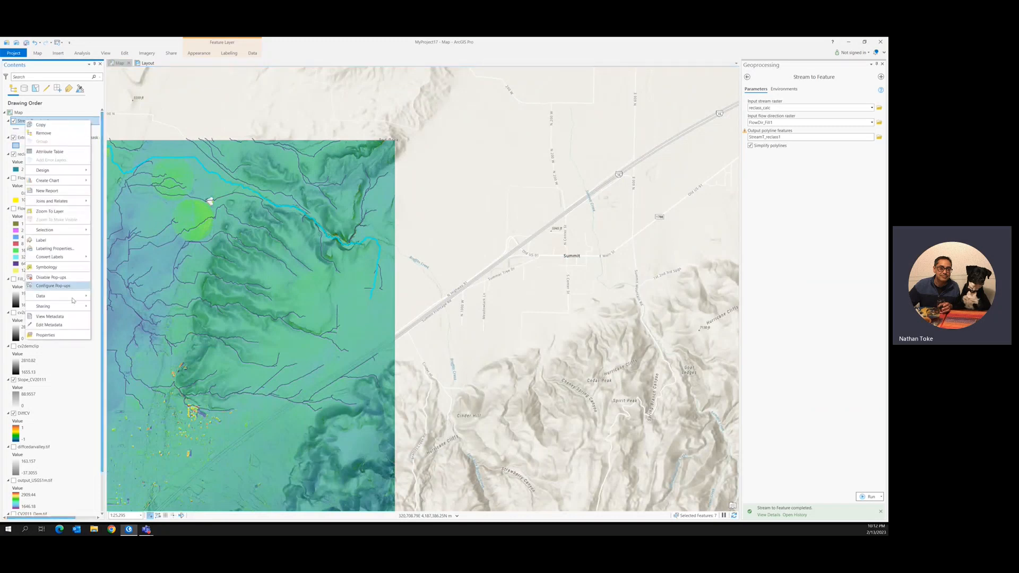
mouse_move(74, 297)
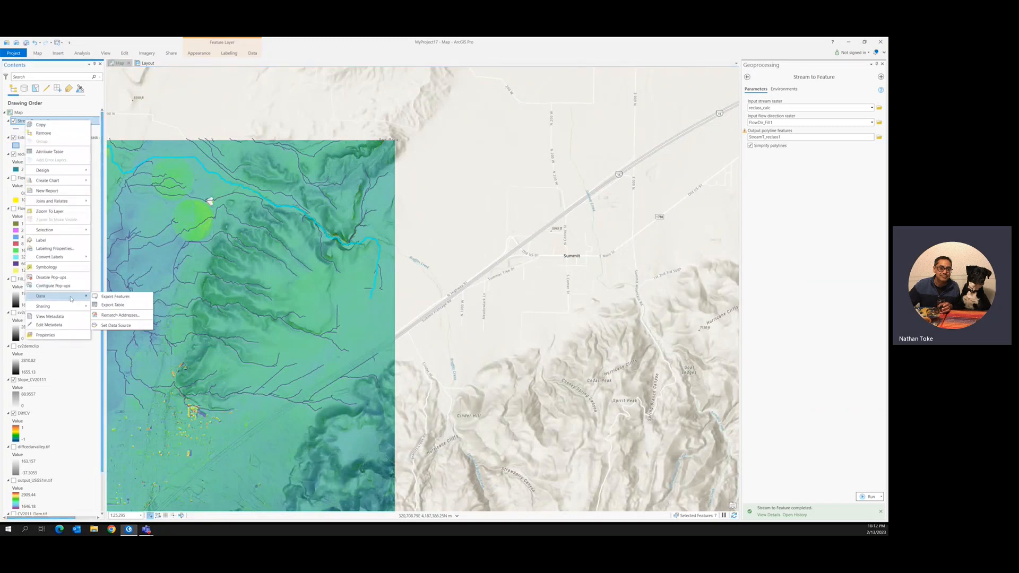
left_click(115, 296)
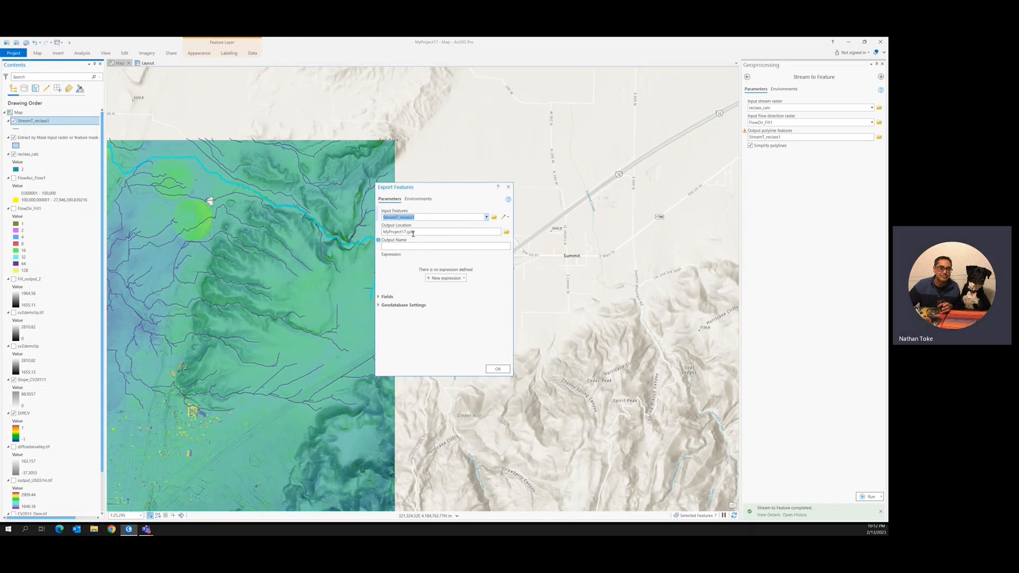
left_click(401, 245)
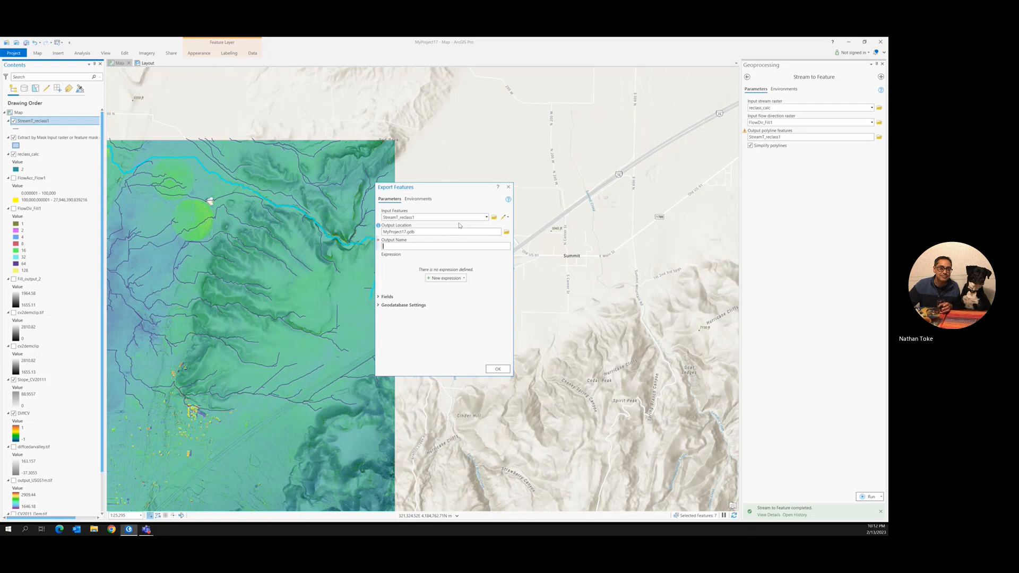
type("EnochStre")
left_click(501, 369)
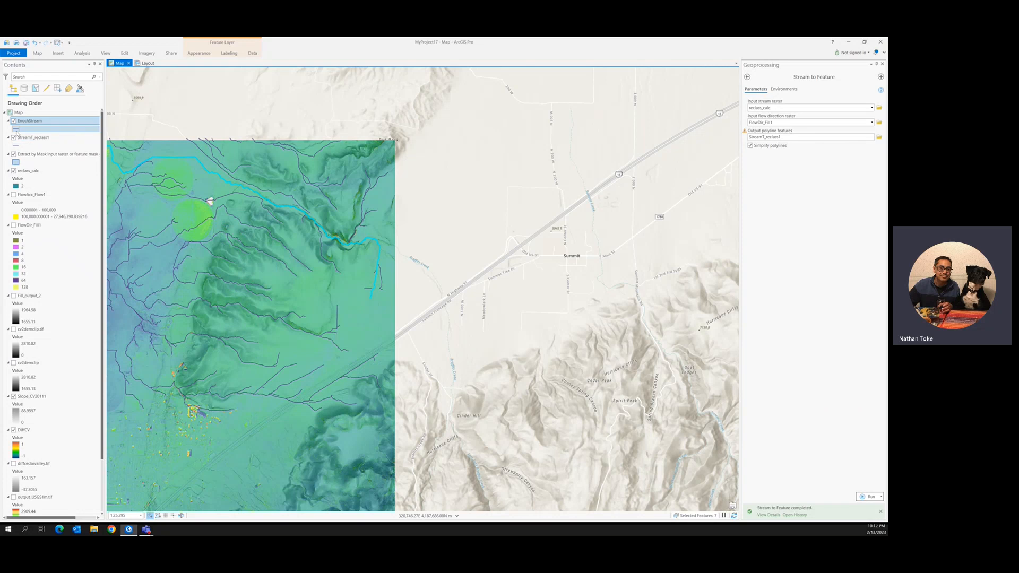
Give EnochStream the pale yellow Highway line symbol and hide the StreamT_reclass1 layer
left_click(17, 130)
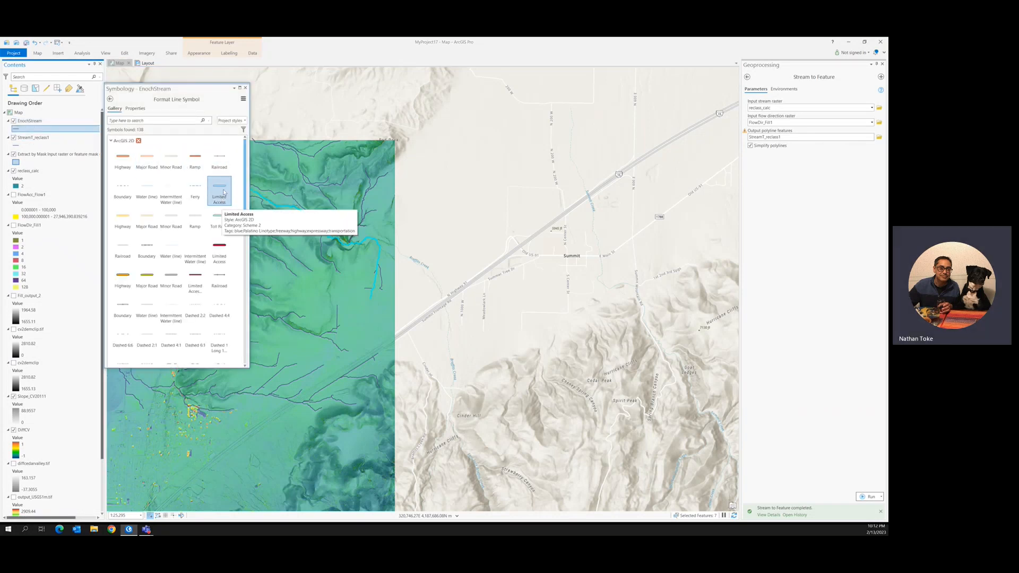
left_click(121, 216)
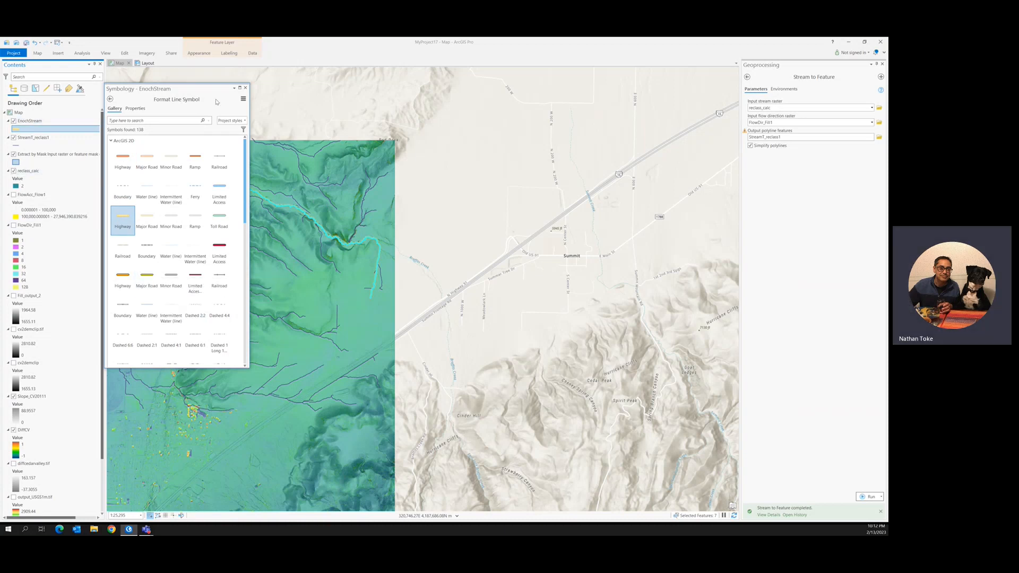
left_click(242, 89)
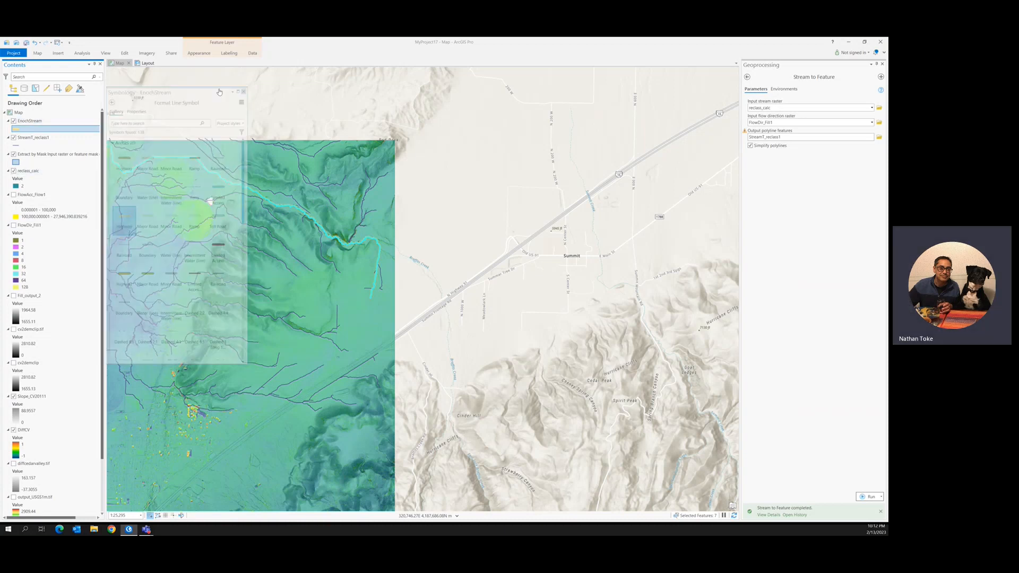
left_click(14, 138)
Examine the EnochStream line across the elevation-difference raster, especially its downstream end at the raster's northern edge
left_click_drag(232, 204, 353, 219)
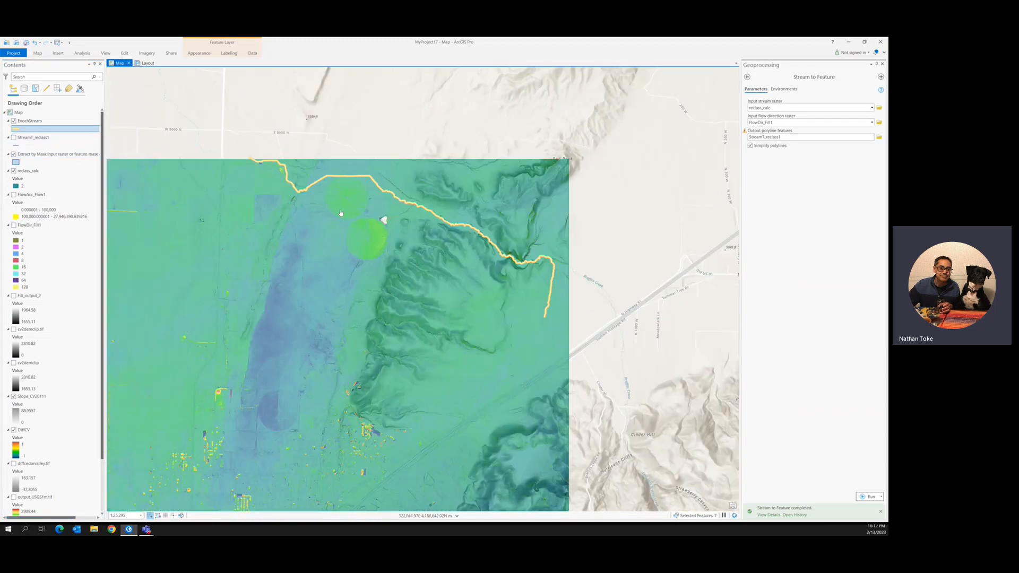
scroll(253, 176, "up", 2)
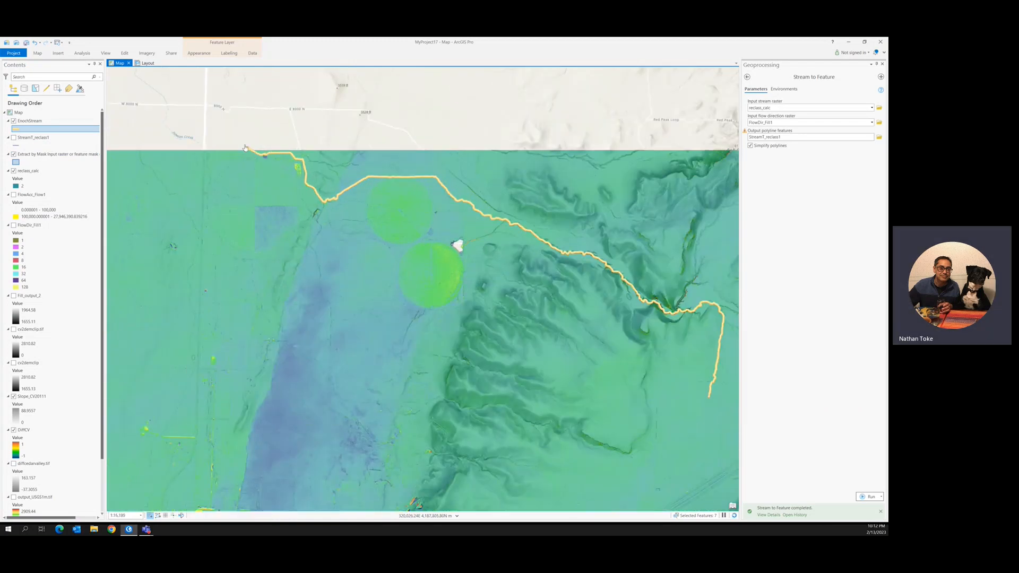
left_click_drag(345, 247, 269, 225)
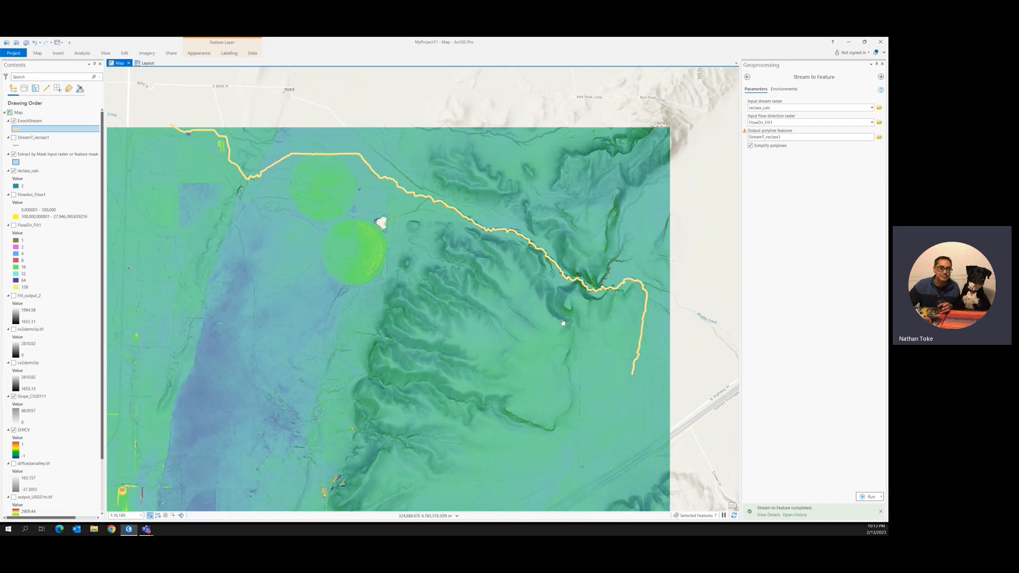
left_click_drag(240, 203, 350, 227)
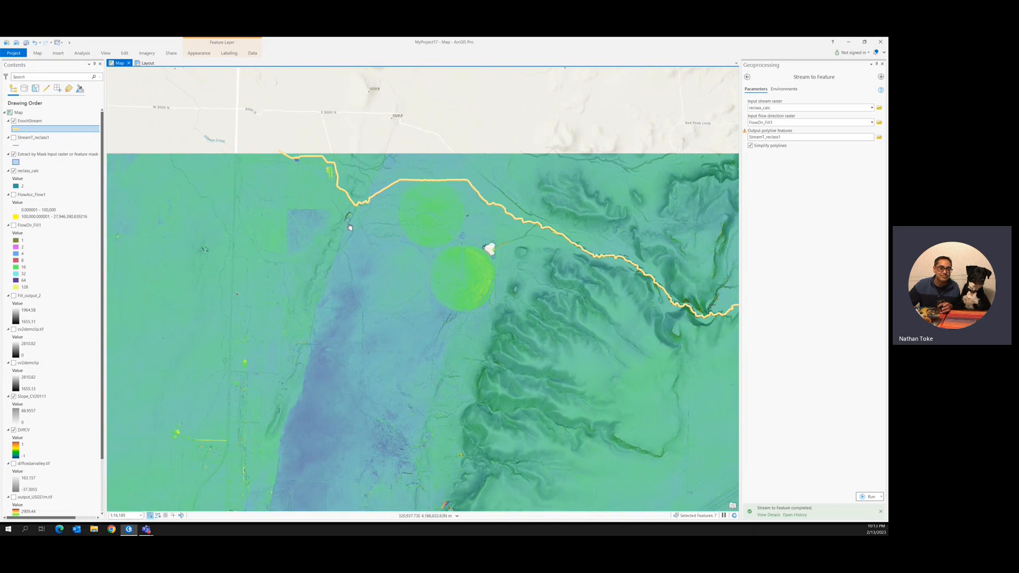
scroll(271, 149, "up", 2)
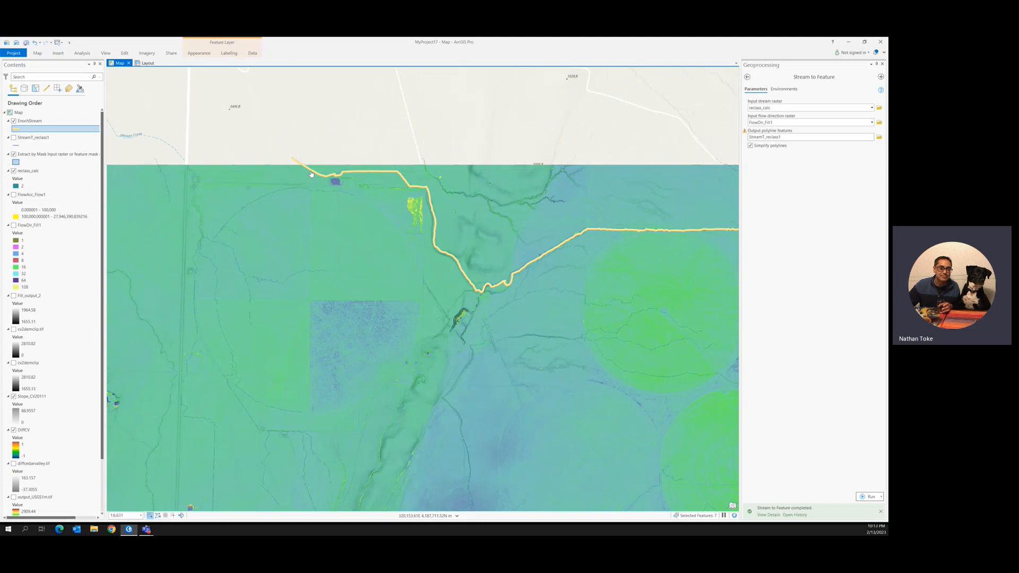
scroll(311, 174, "up", 1)
scroll(310, 174, "up", 2)
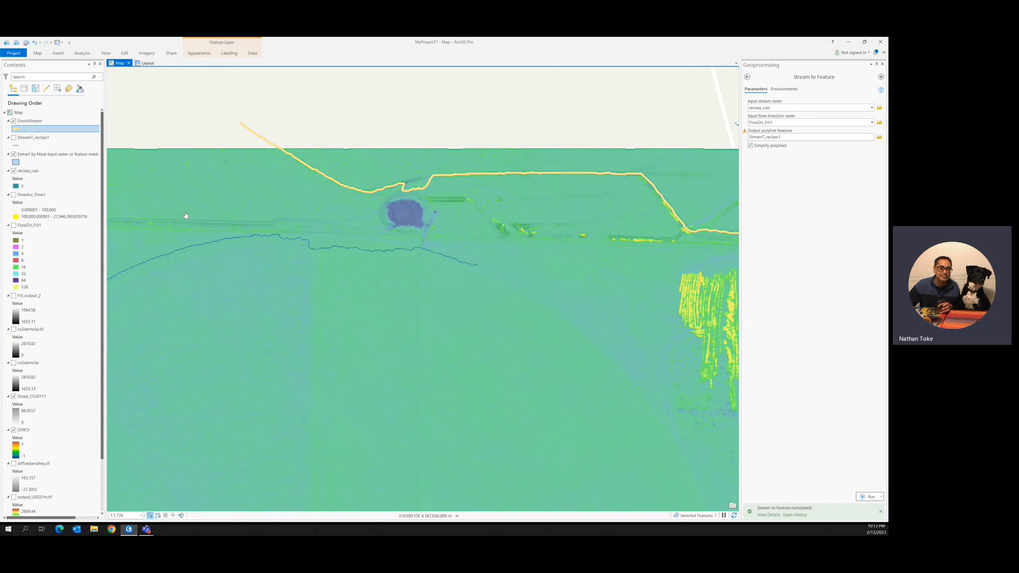
scroll(45, 301, "down", 3)
scroll(46, 302, "up", 3)
Open the project catalog and start a new feature class in the MyProject17.gdb geodatabase
left_click(108, 54)
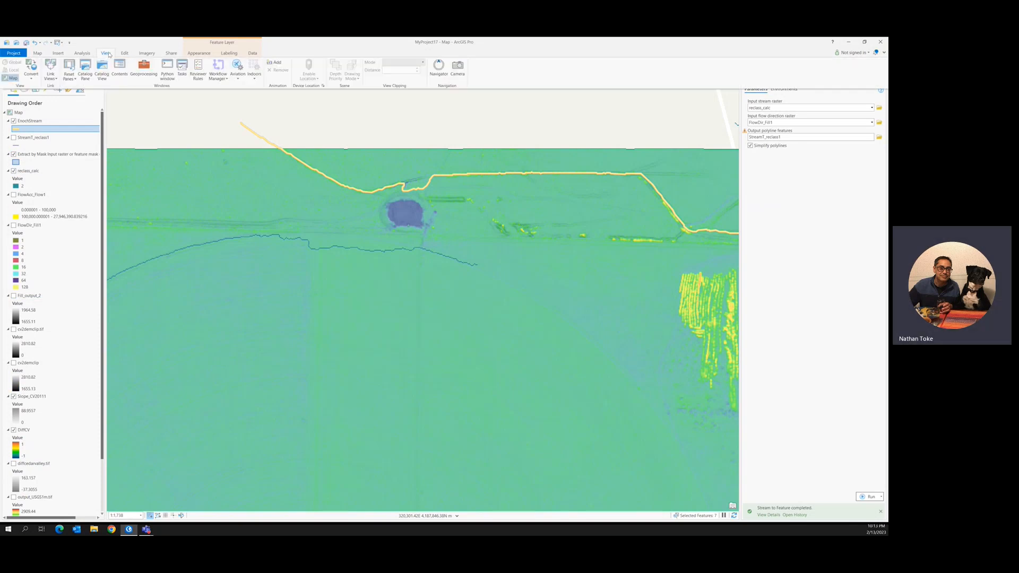
left_click(85, 69)
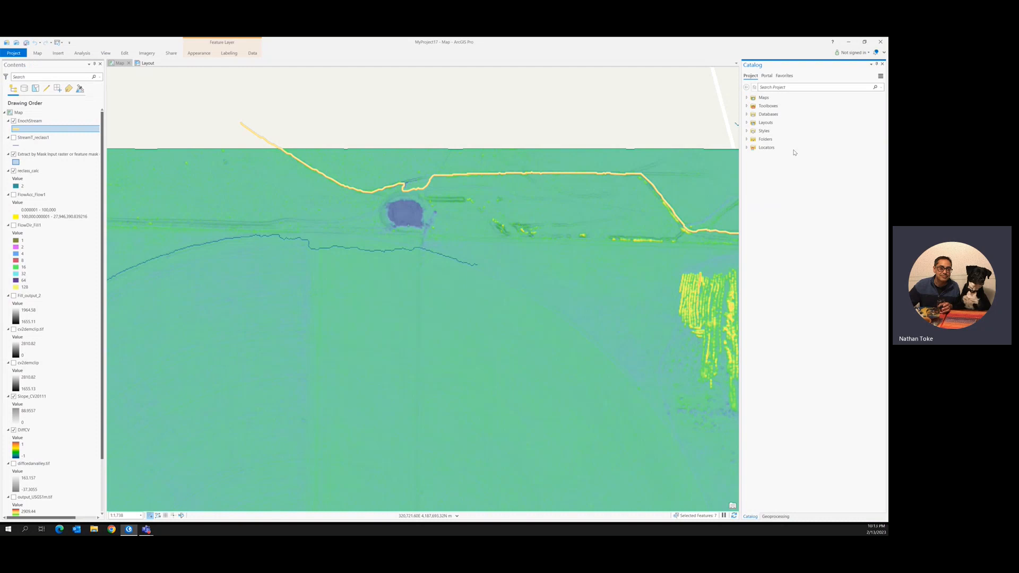
left_click(748, 115)
left_click(777, 123)
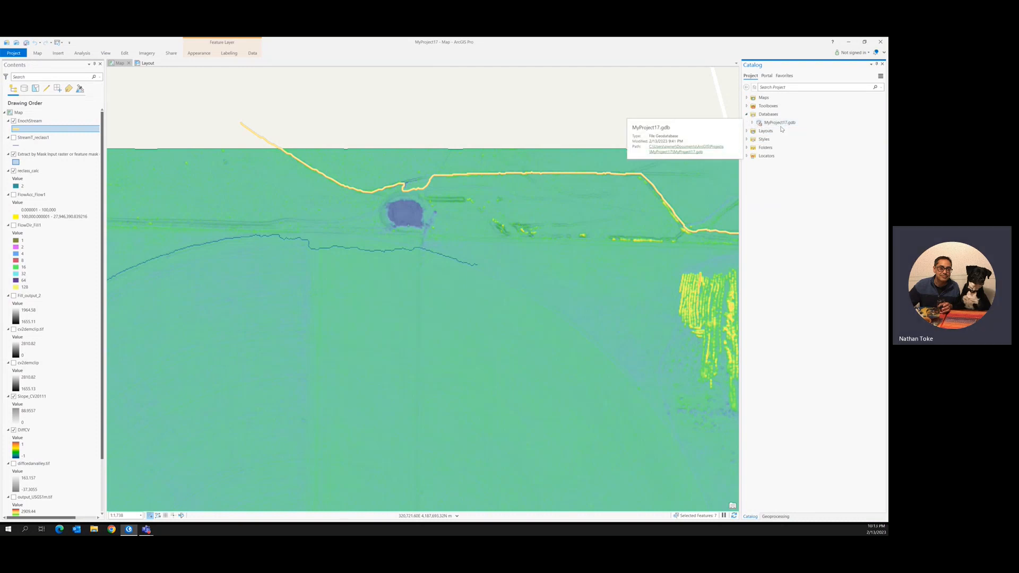
right_click(777, 125)
mouse_move(793, 157)
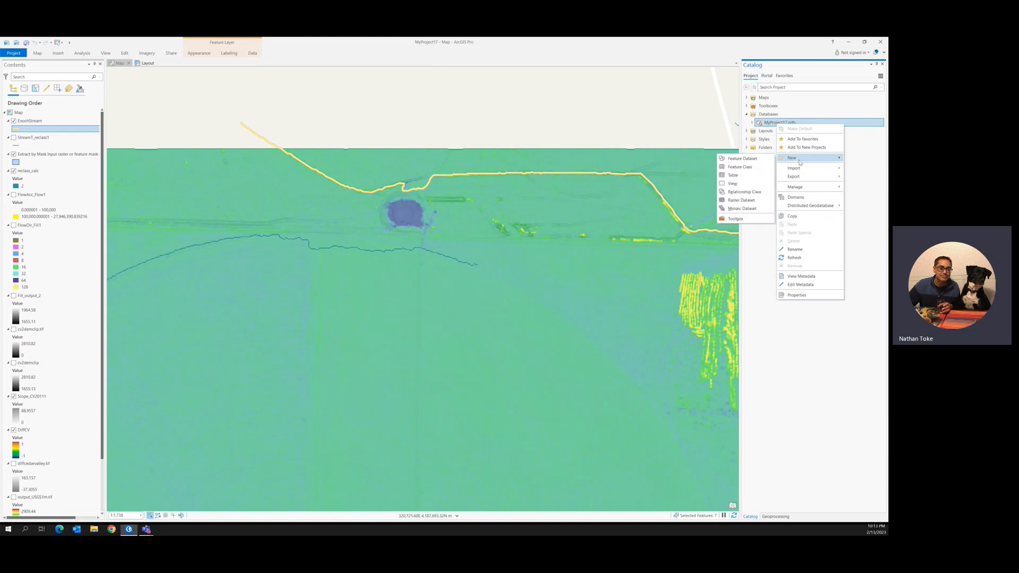
left_click(754, 168)
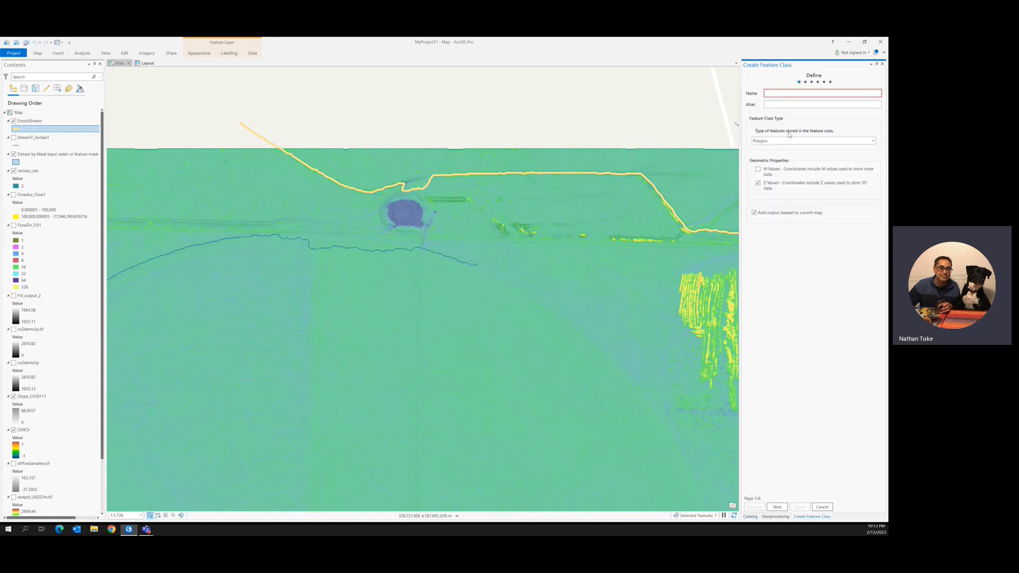
Define the new feature class as a Point type named SnapPoint, with Z values turned off
left_click(758, 182)
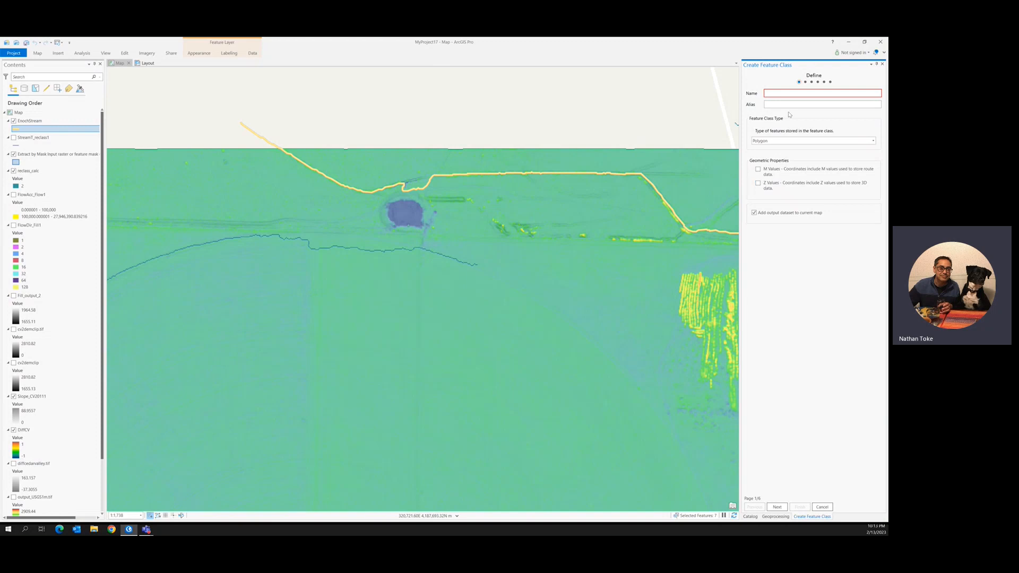
left_click(776, 141)
left_click(758, 162)
left_click(783, 93)
type("SnapPoint")
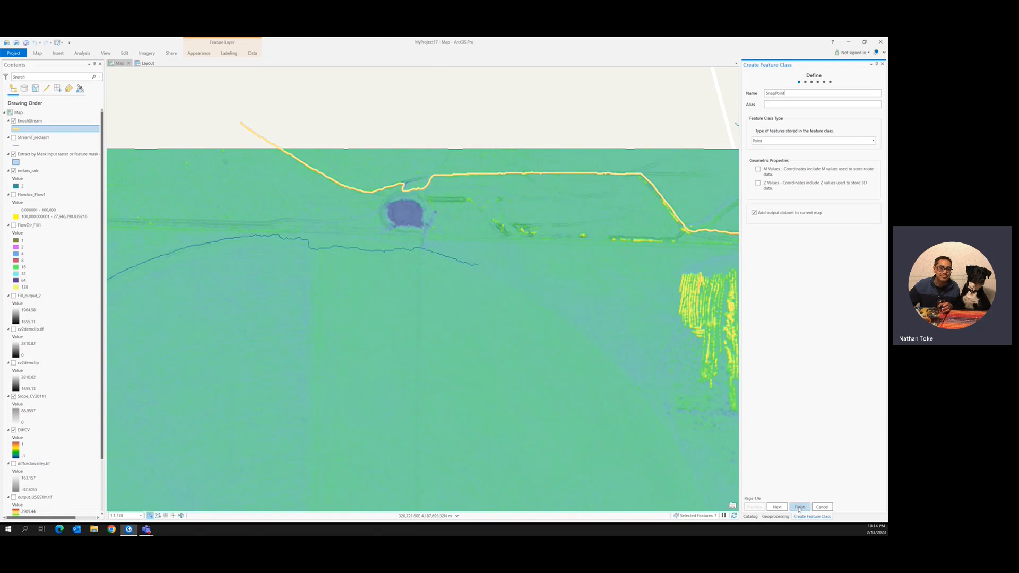
Assign the NAD 1983 UTM Zone 12N coordinate system and finish creating the SnapPoint feature class
left_click(777, 507)
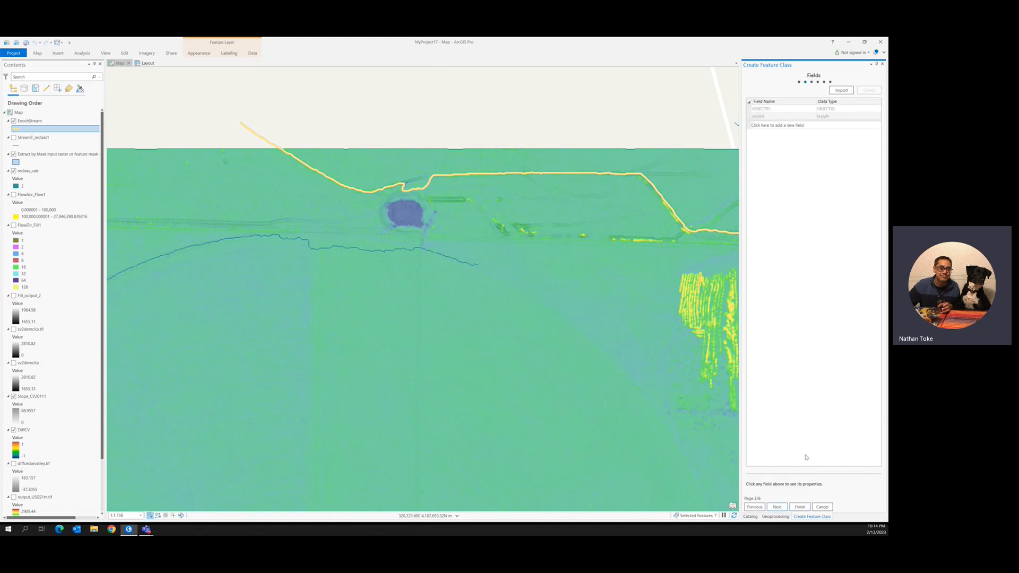
left_click(777, 506)
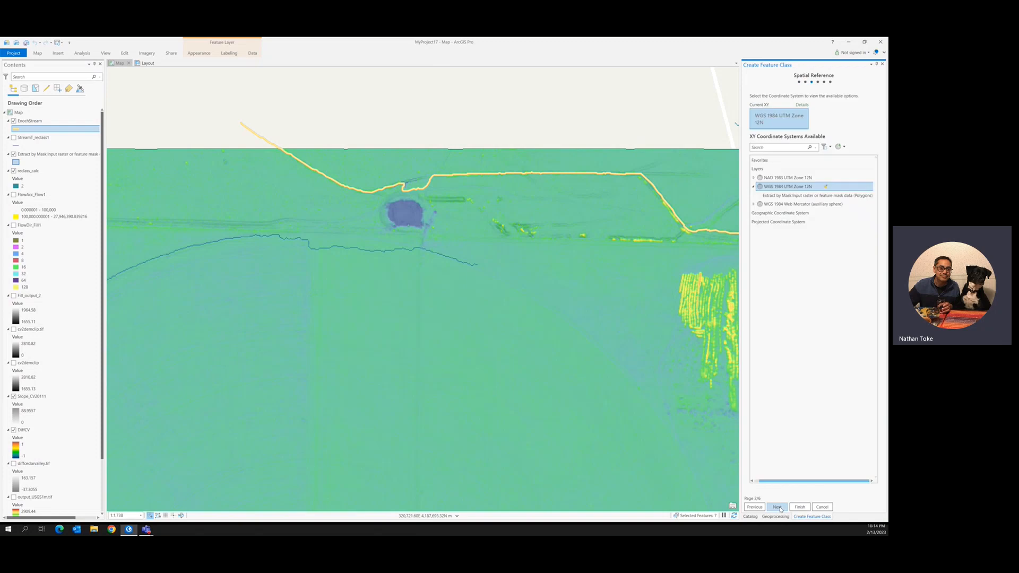
left_click(783, 178)
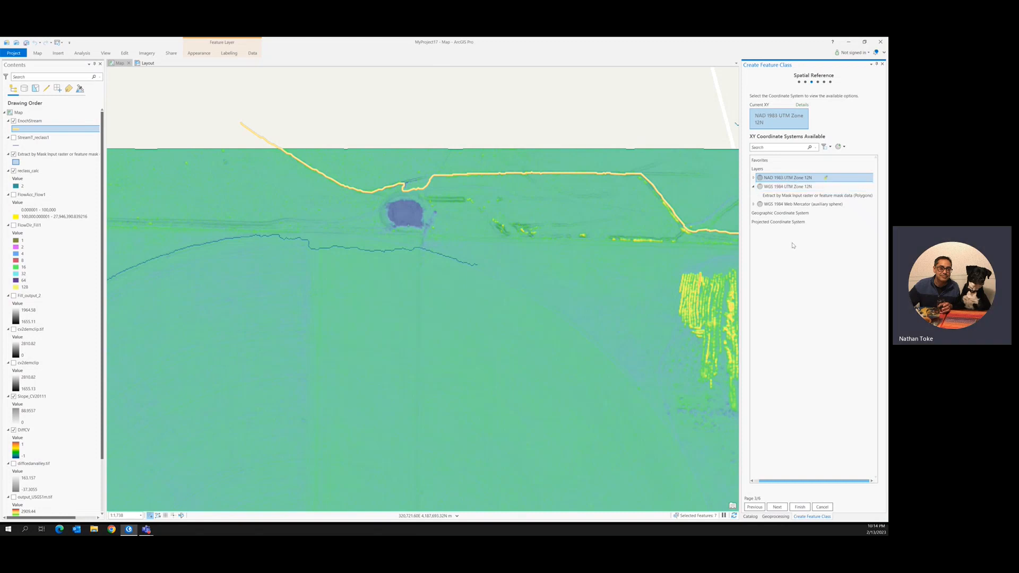
left_click(799, 507)
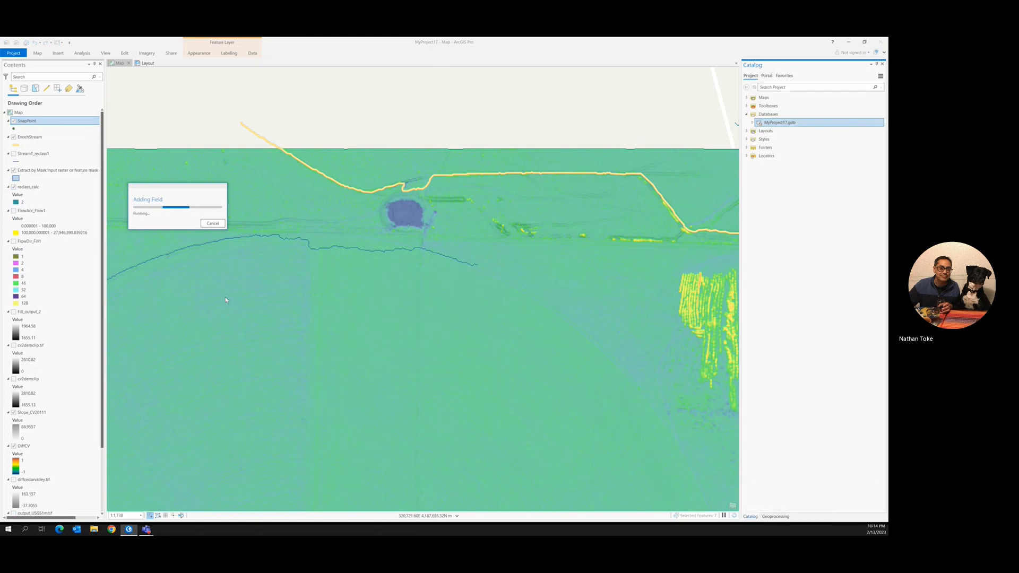
Open the SnapPoint layer's attribute table and shrink it to leave more room for the map
left_click(33, 121)
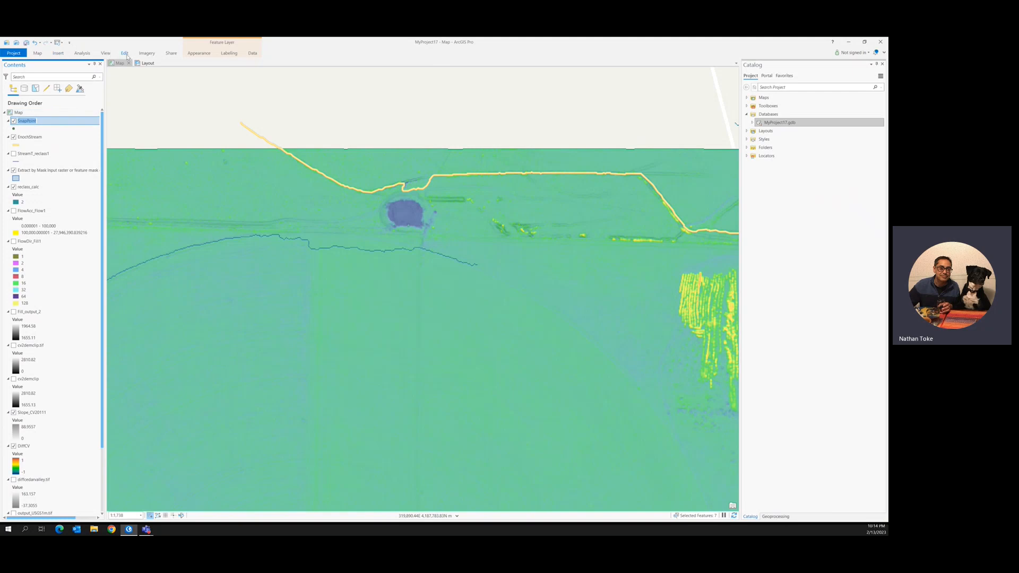
right_click(17, 121)
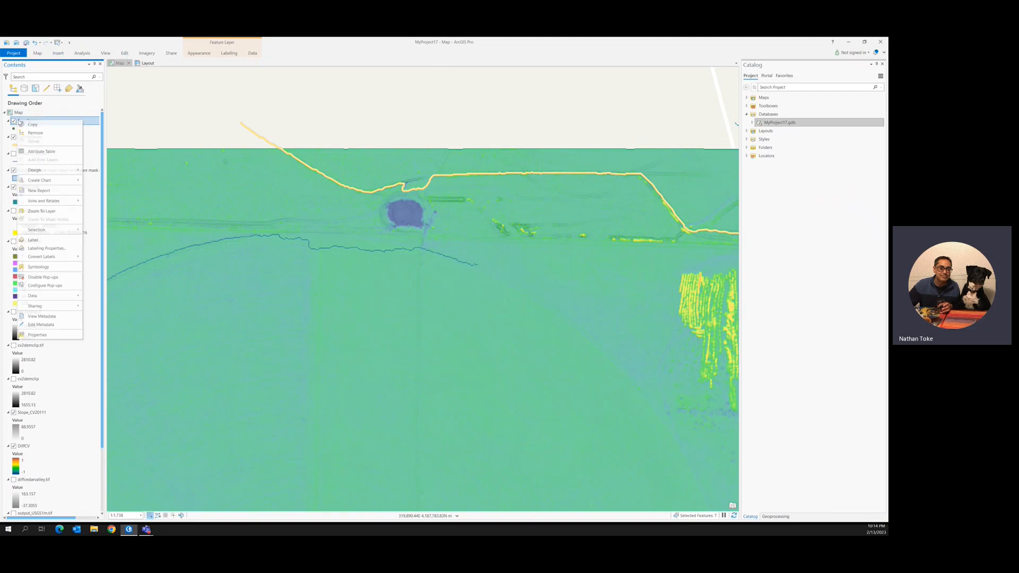
left_click(37, 152)
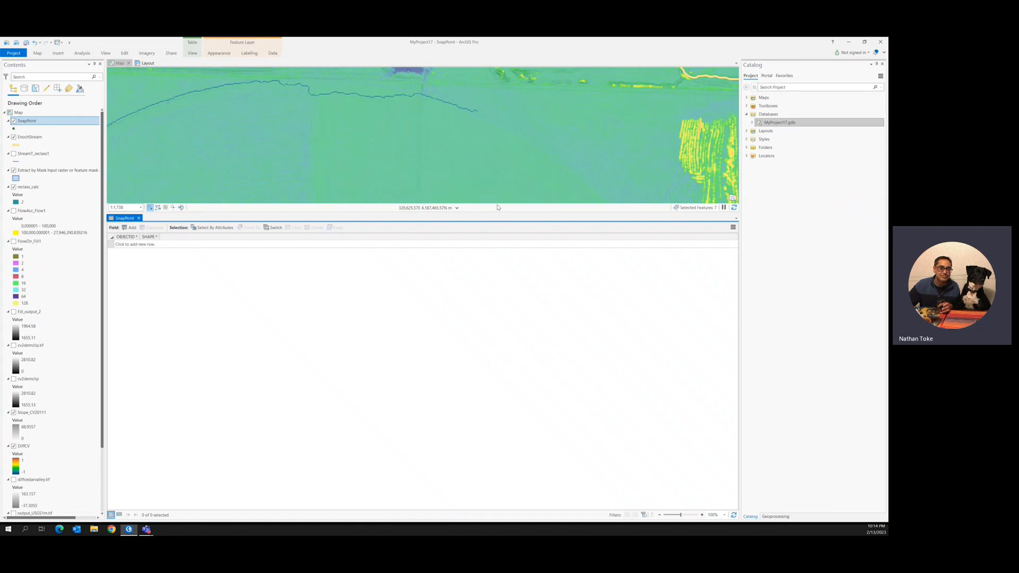
left_click_drag(496, 213, 498, 425)
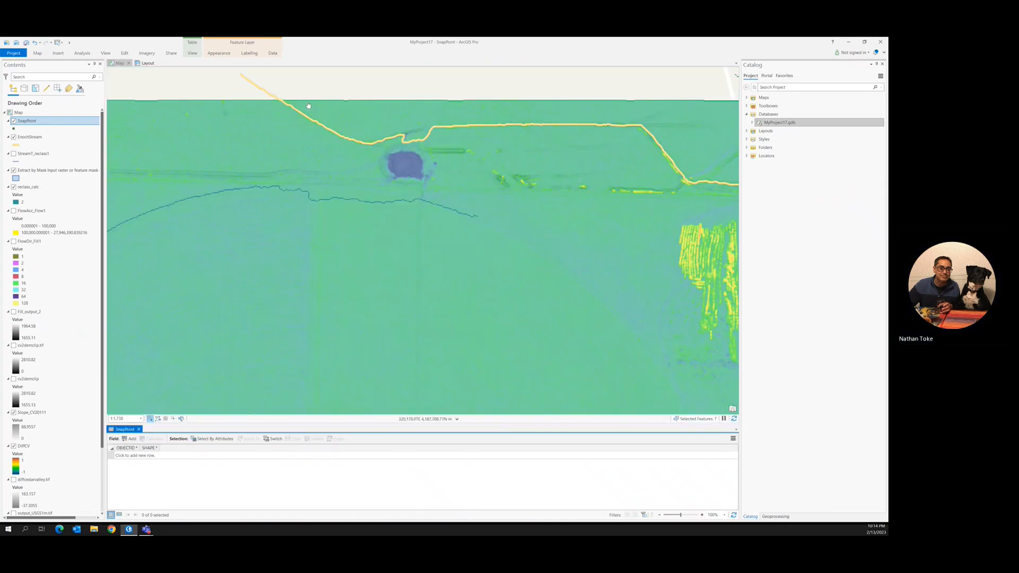
Start creating a SnapPoint feature and try to place it on a reclass_calc stream cell near the raster's northern edge
left_click(123, 54)
left_click(156, 68)
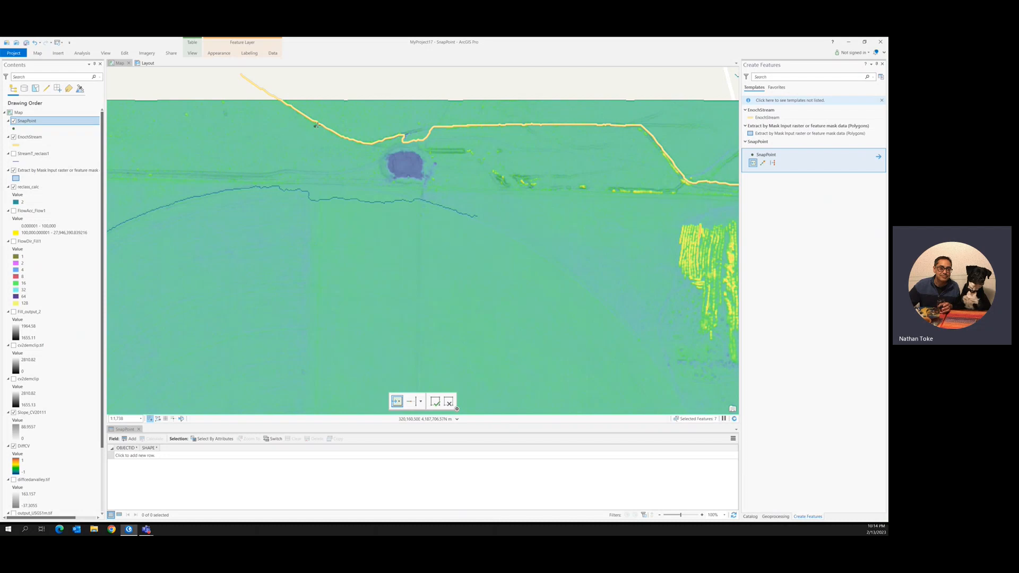
left_click(272, 141)
scroll(274, 158, "up", 8)
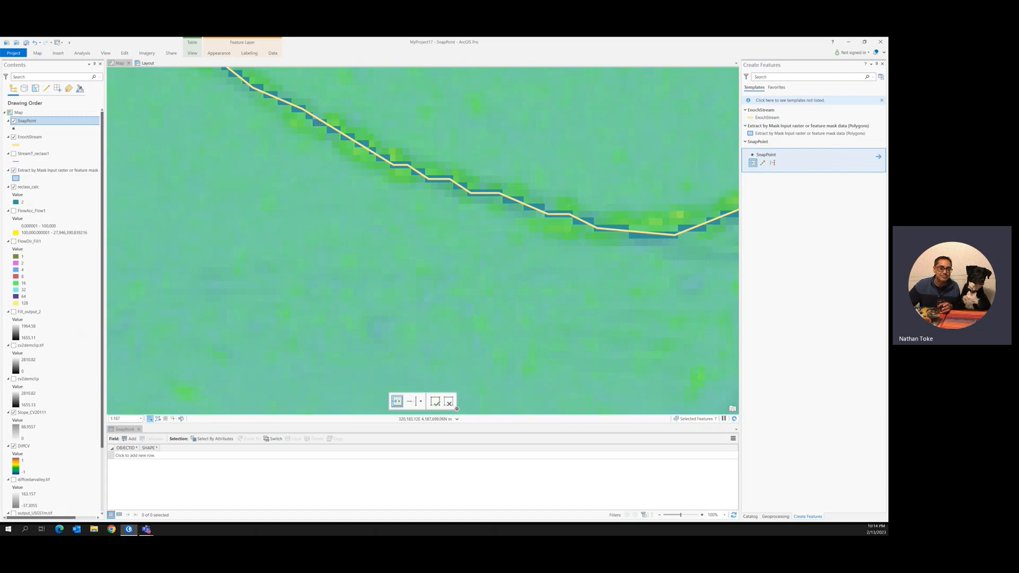
scroll(319, 122, "up", 5)
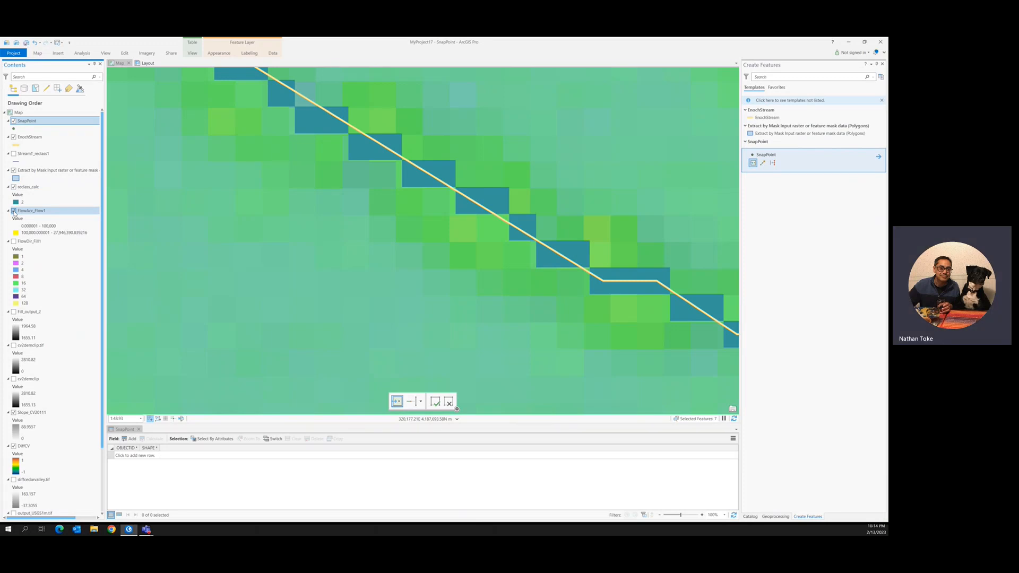
left_click(13, 211)
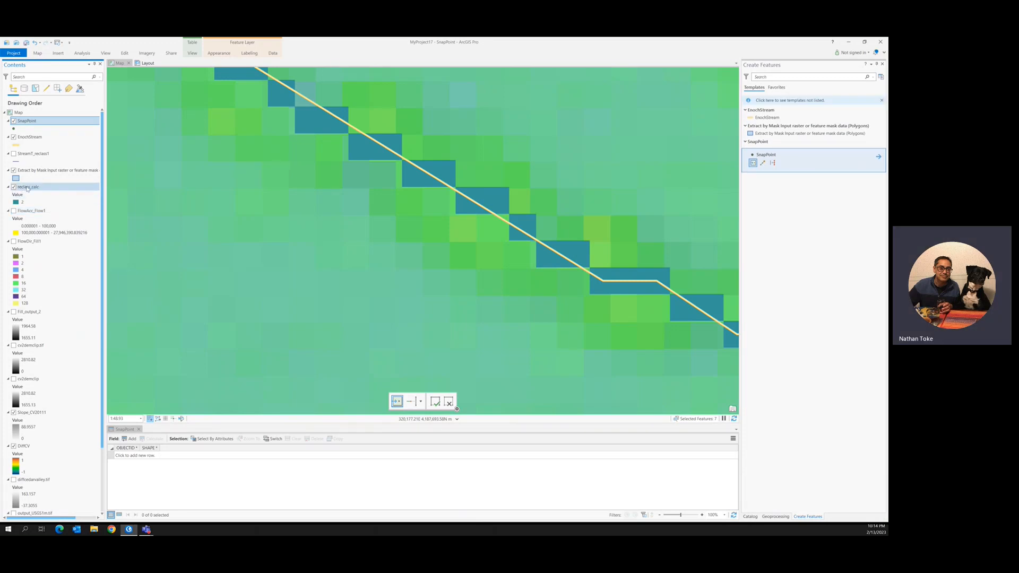
left_click(322, 121)
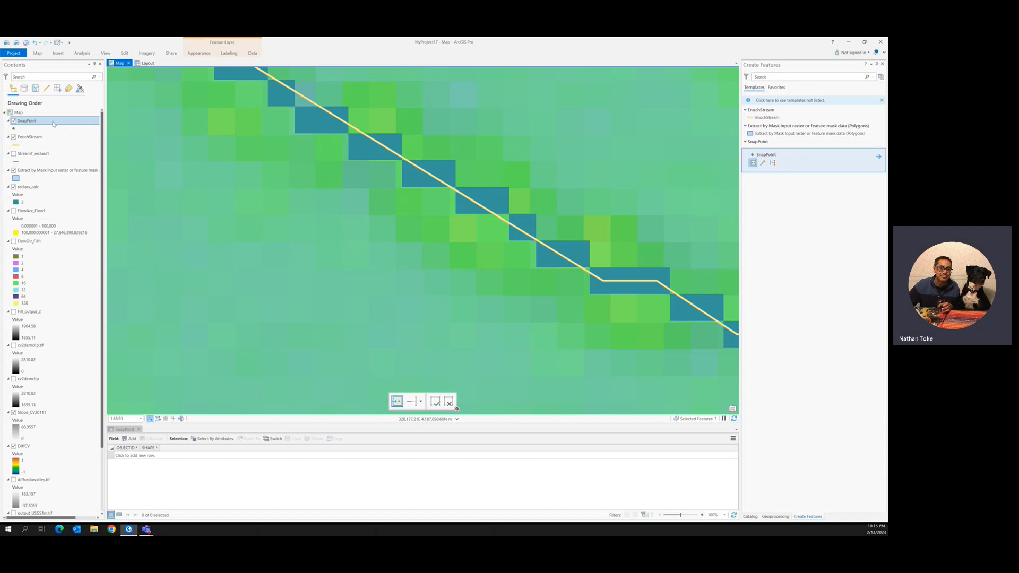
left_click(283, 354)
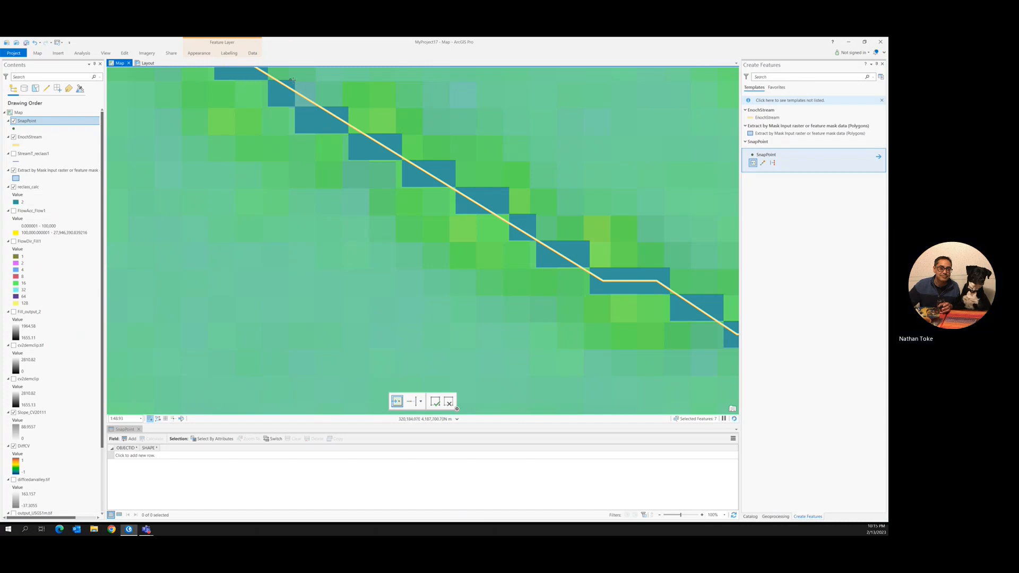
Place a SnapPoint feature on a reclassified stream cell near the northwest end of the EnochStream line and save all edits
left_click(323, 121)
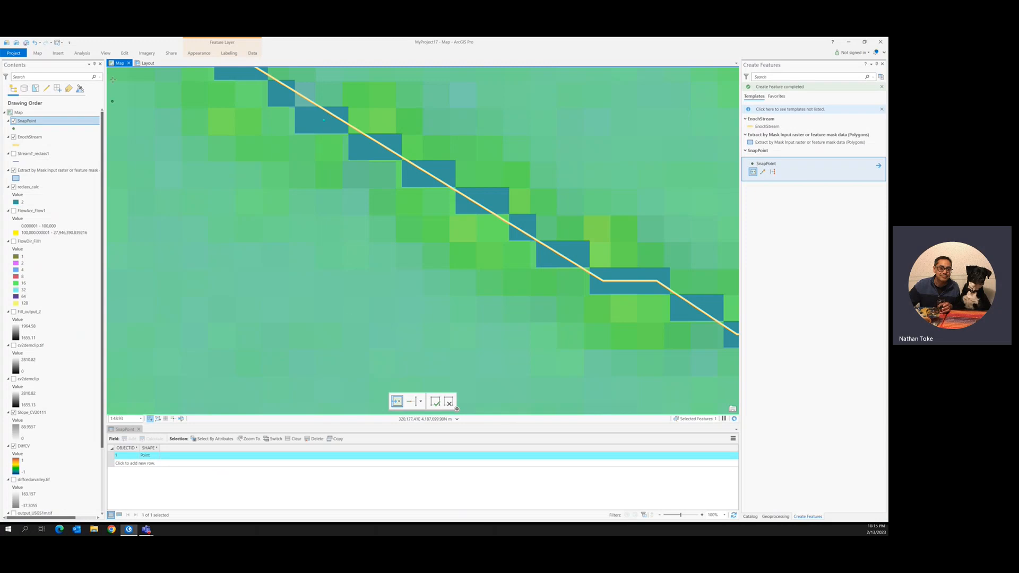
left_click(125, 53)
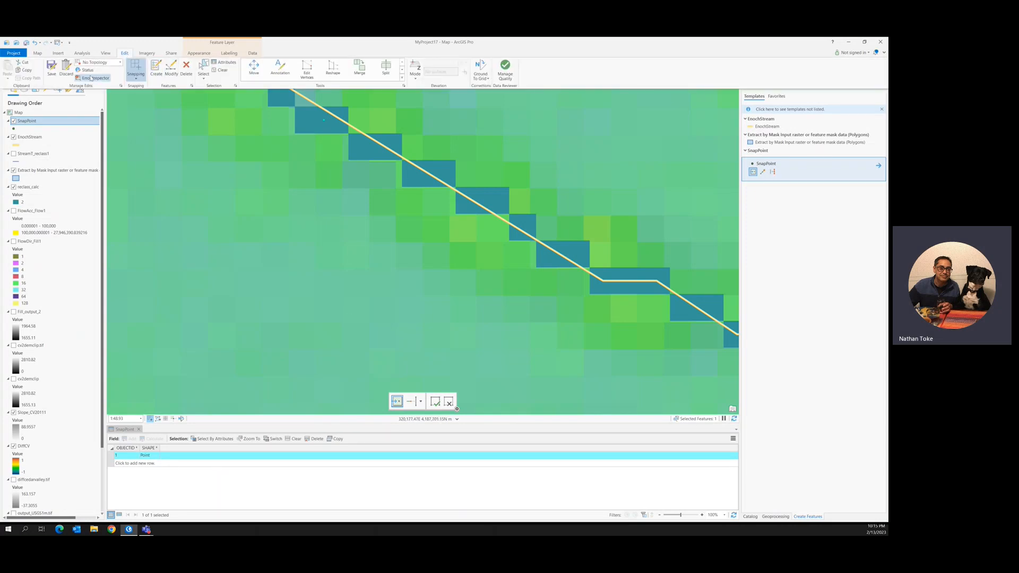
left_click(53, 71)
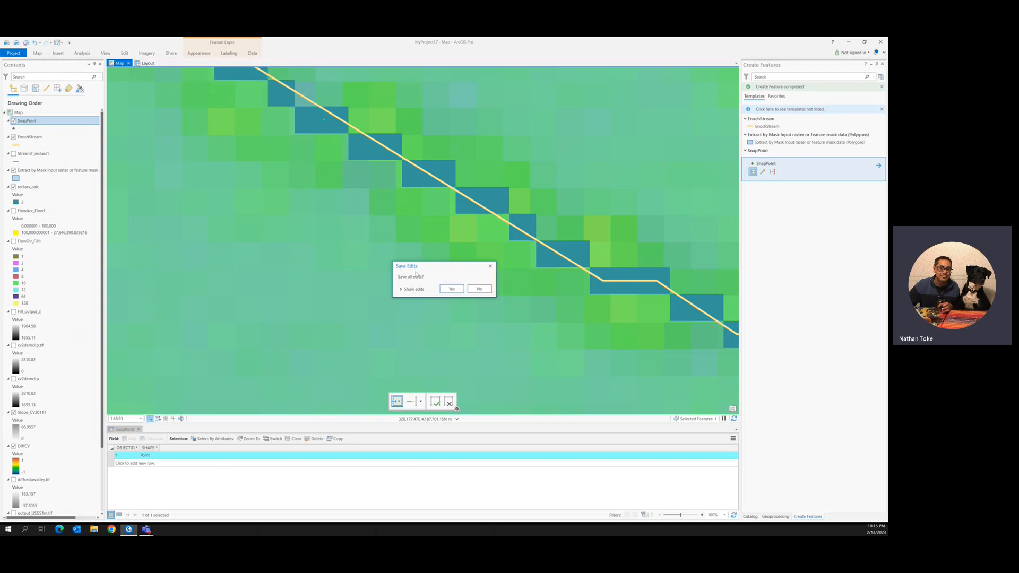
left_click(451, 289)
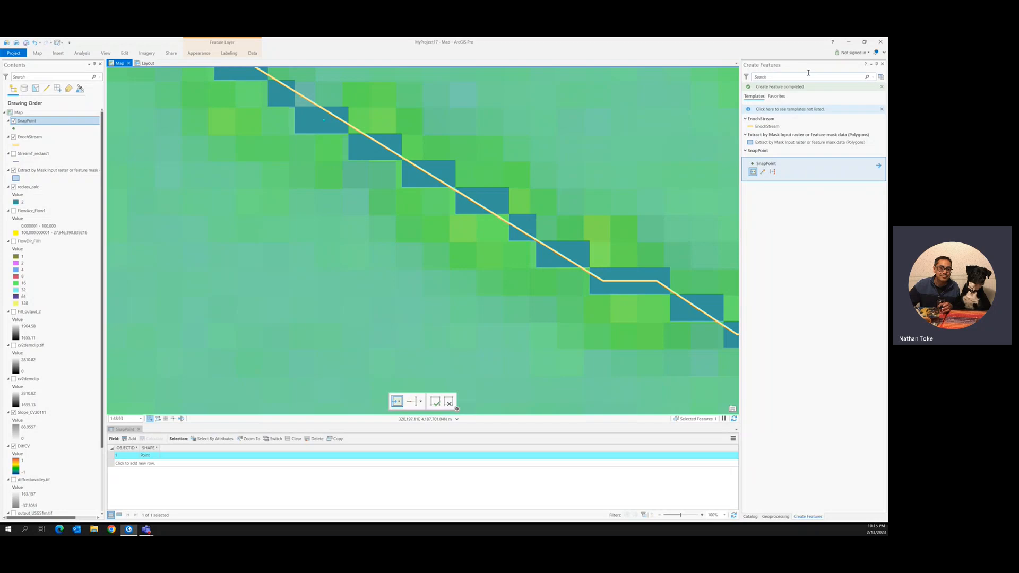
left_click(883, 64)
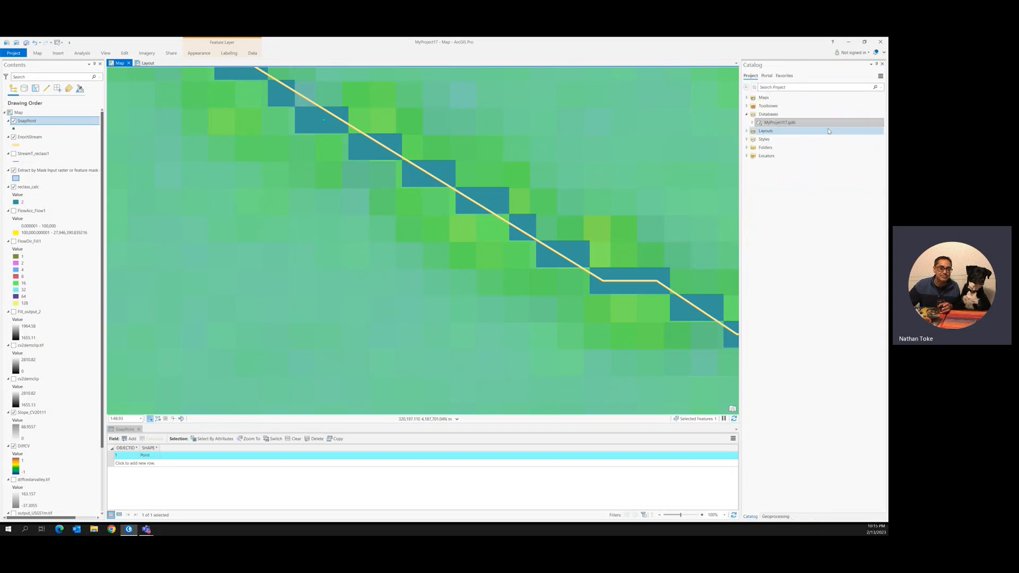
Return to the geoprocessing toolboxes, hide the reclass_calc layer and display the FlowAcc_Flow1 layer
left_click(776, 517)
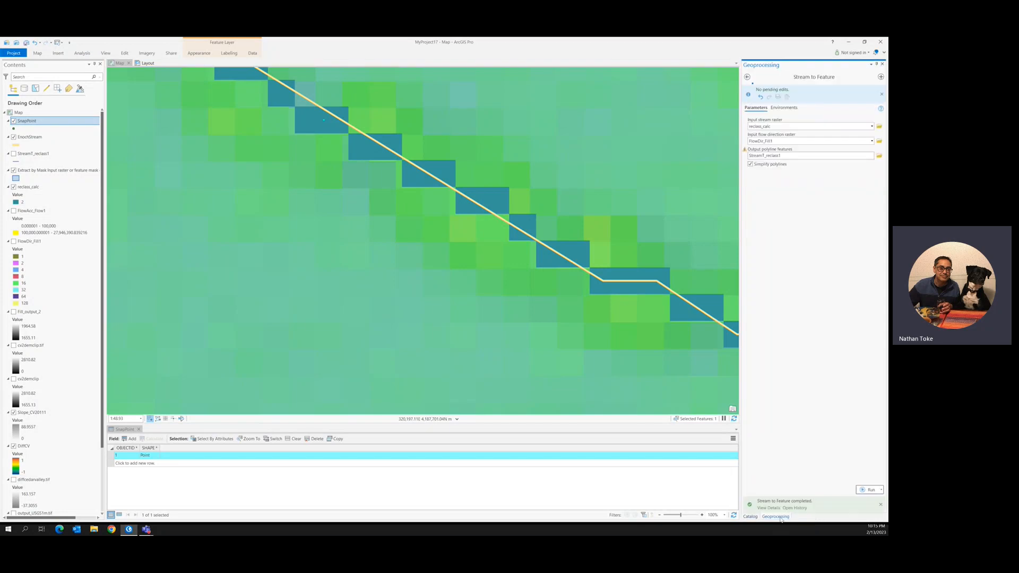
left_click(747, 78)
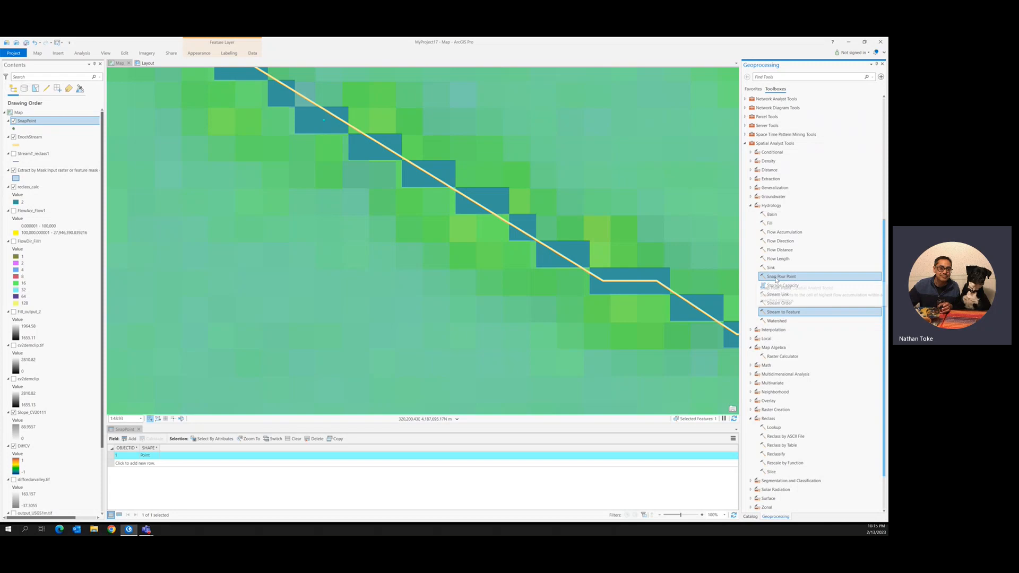
left_click(13, 187)
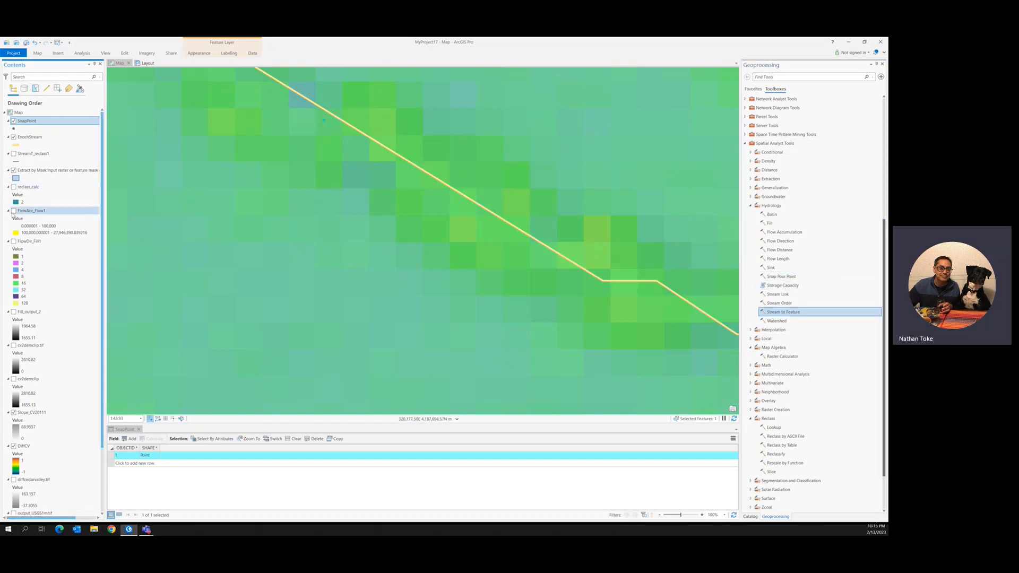
left_click(14, 210)
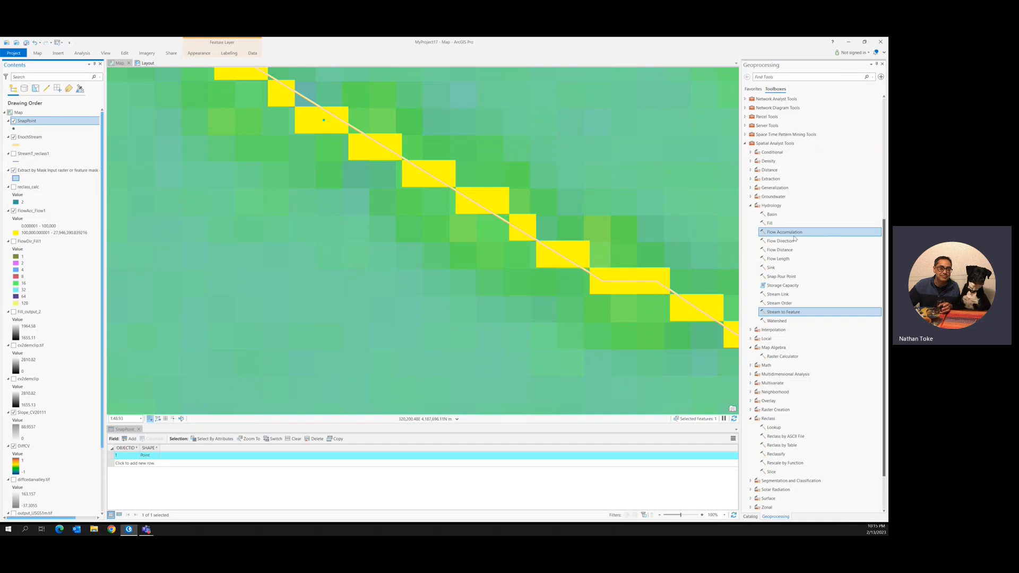
Run Snap Pour Point with SnapPoint as the pour point data and FlowAcc_Flow1 as the accumulation raster
left_click(778, 281)
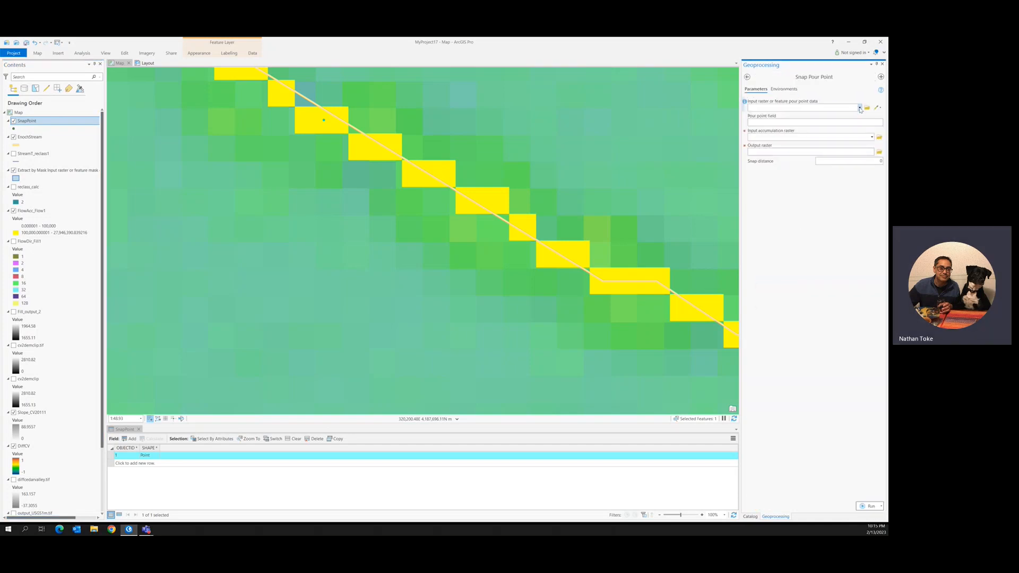
left_click(860, 108)
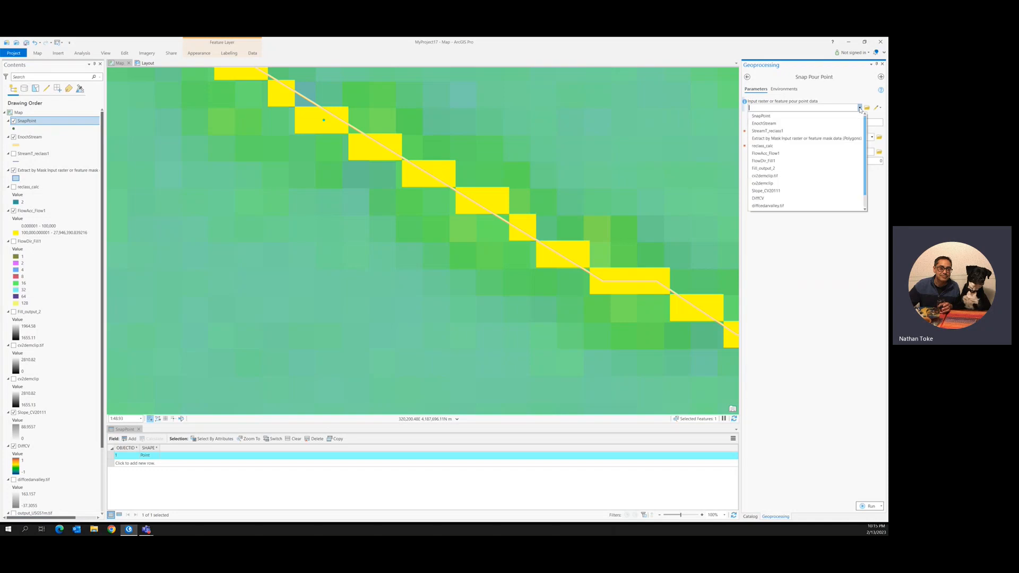
left_click(760, 115)
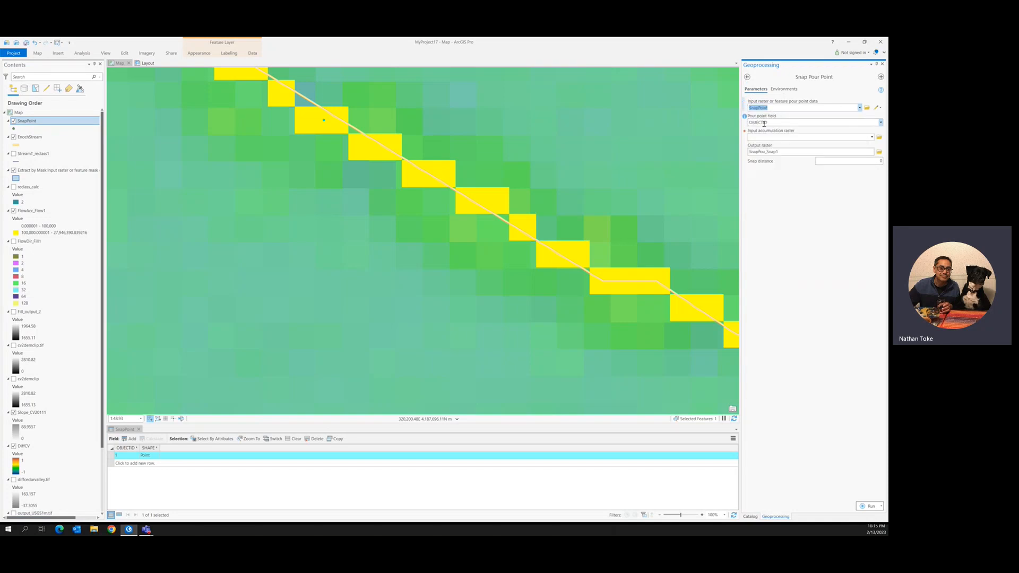
left_click(871, 137)
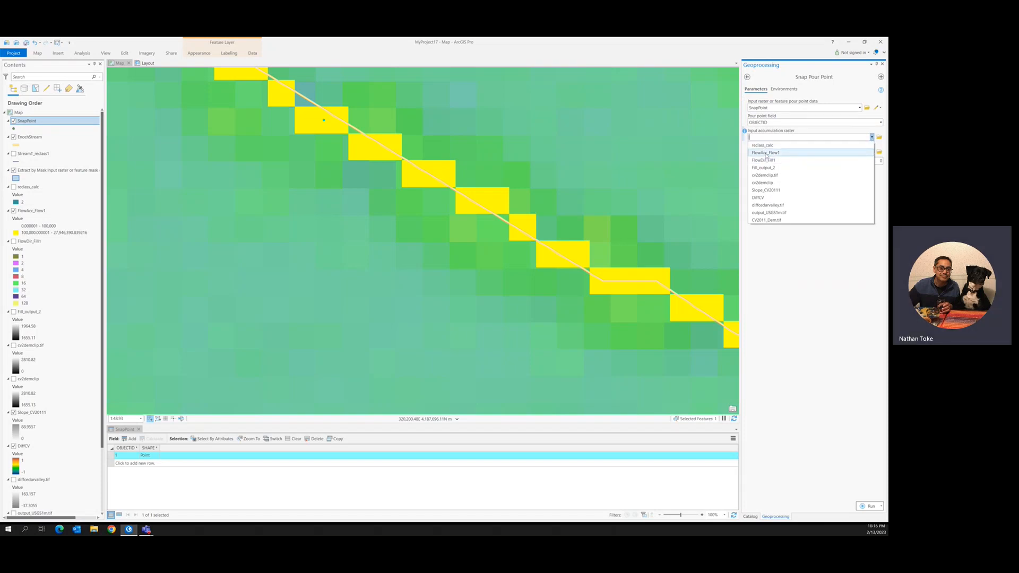
left_click(766, 152)
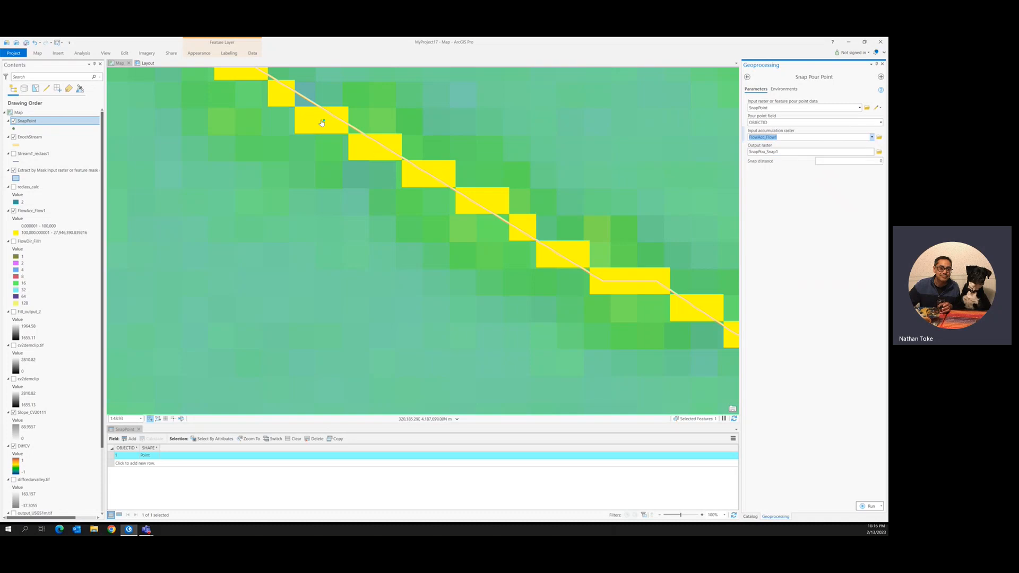
left_click(870, 506)
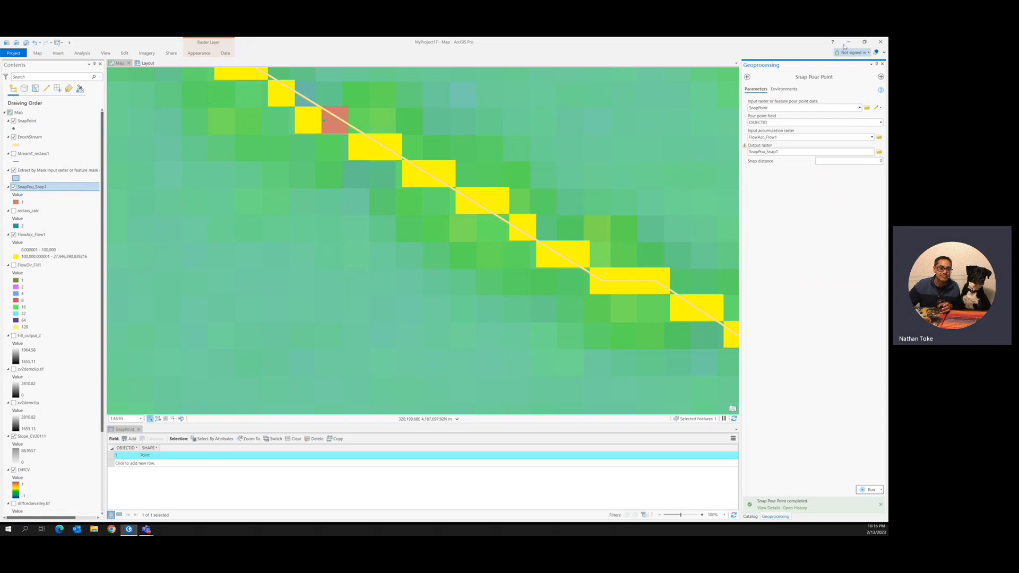
Run the Watershed tool with FlowDir_Fill1 as the D8 flow direction raster and SnapPou_Snap1 as the pour point data
left_click(746, 77)
left_click(777, 320)
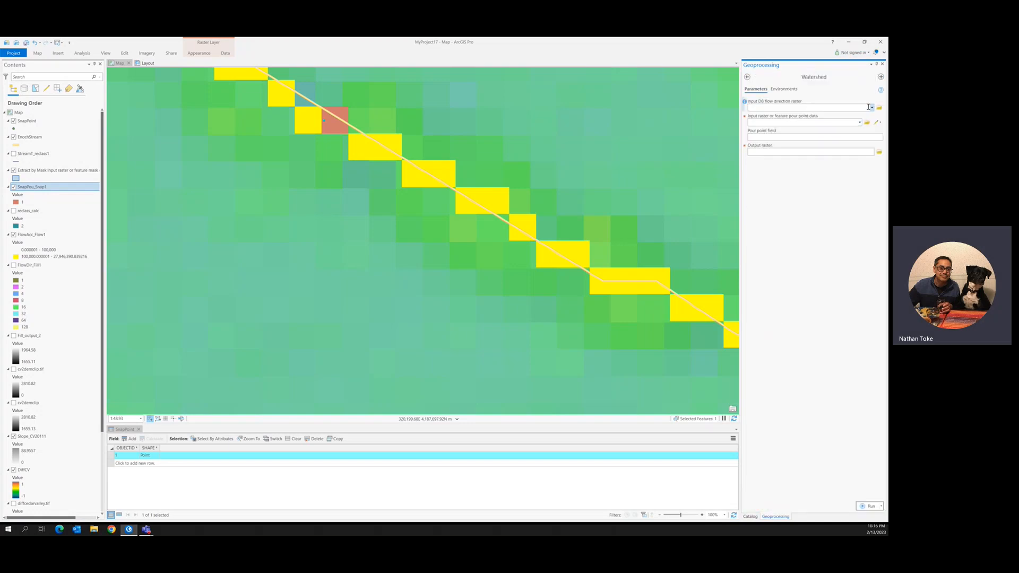
left_click(870, 107)
left_click(776, 139)
left_click(860, 123)
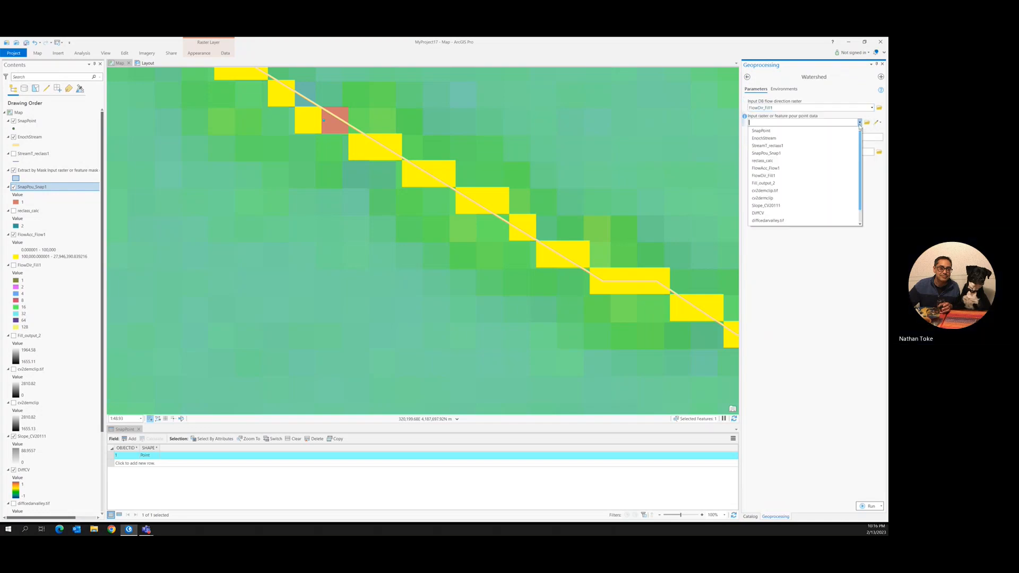
left_click(769, 153)
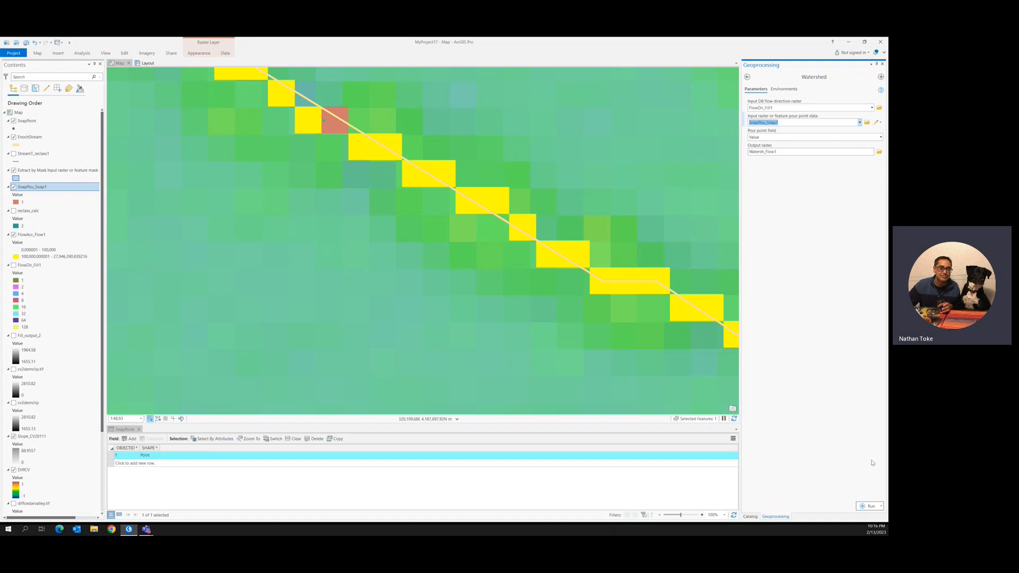
left_click(868, 507)
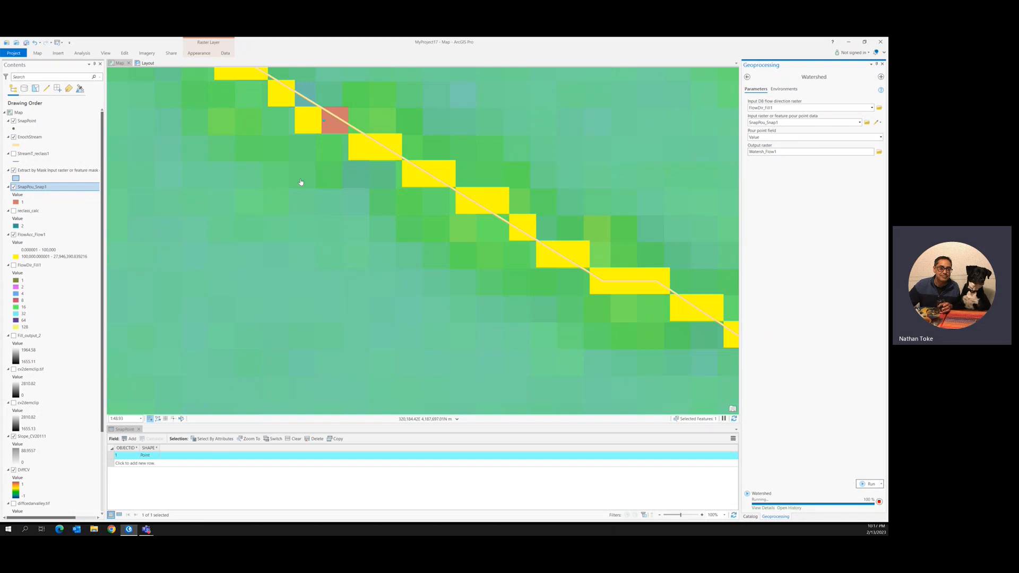
Hide the EnochStream layer so the watershed raster can be viewed without the stream line over it
scroll(437, 183, "down", 4)
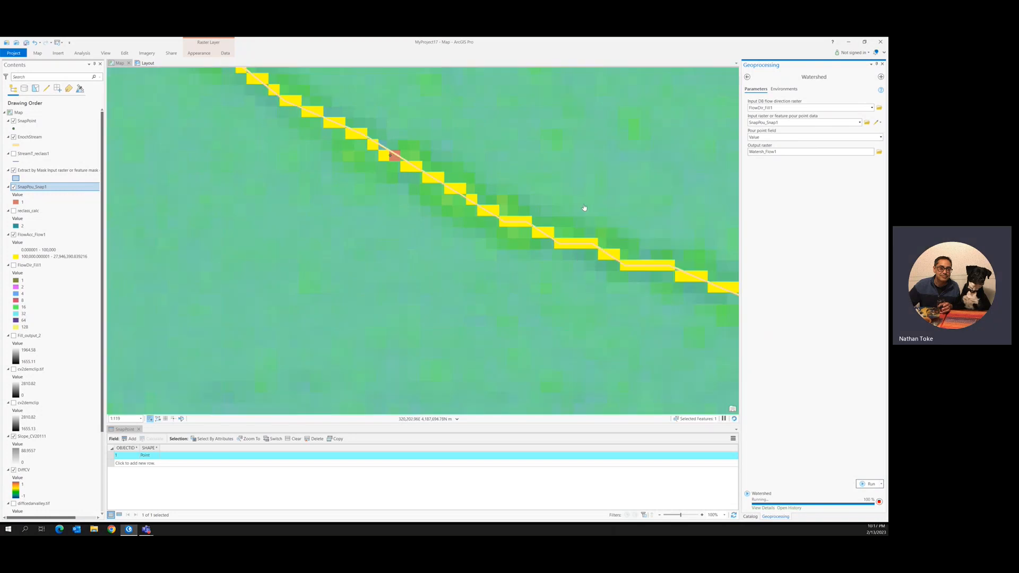
scroll(586, 210, "down", 4)
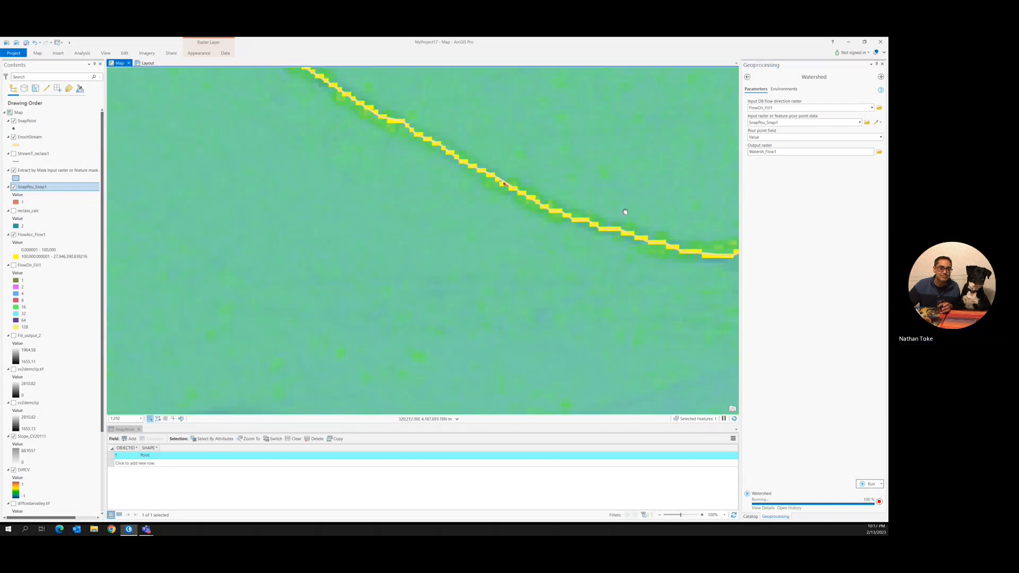
scroll(351, 200, "down", 10)
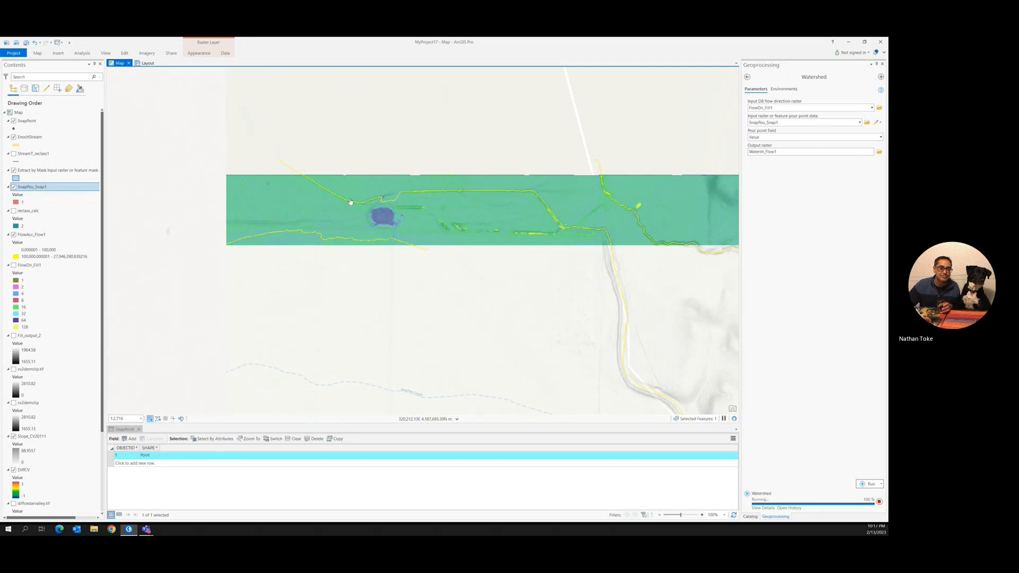
scroll(350, 201, "down", 6)
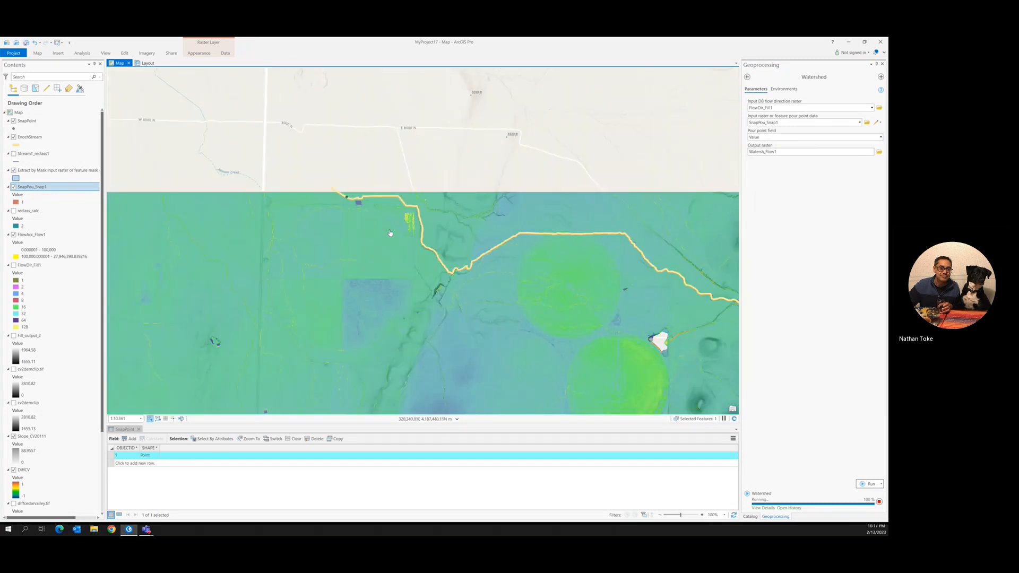
scroll(490, 244, "down", 5)
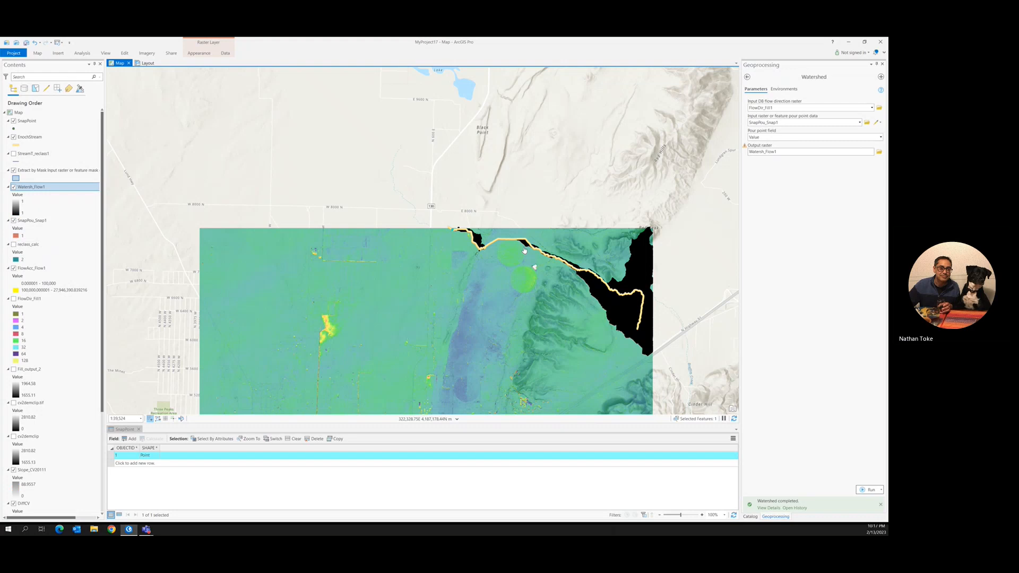
scroll(527, 253, "up", 4)
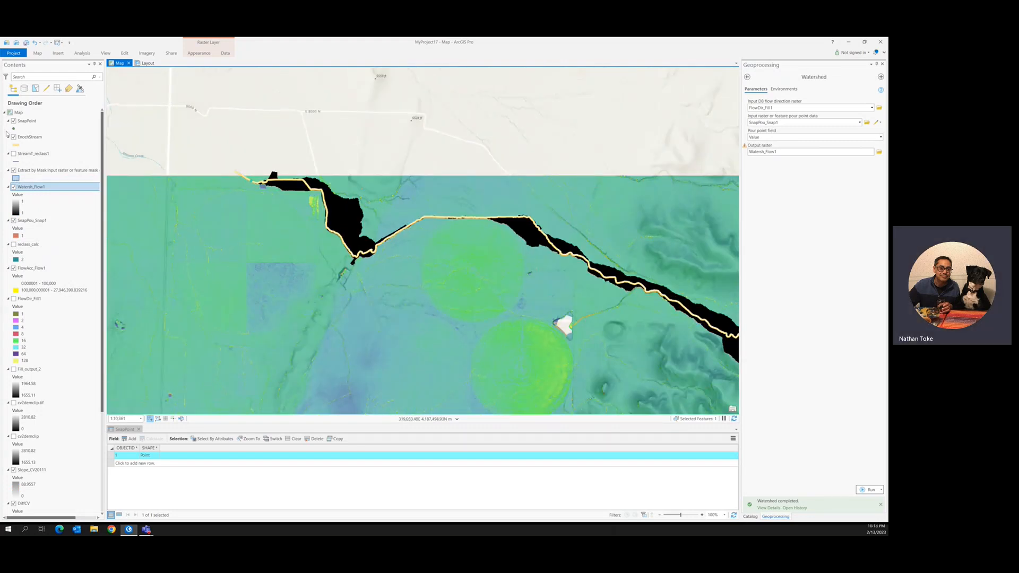
left_click(14, 138)
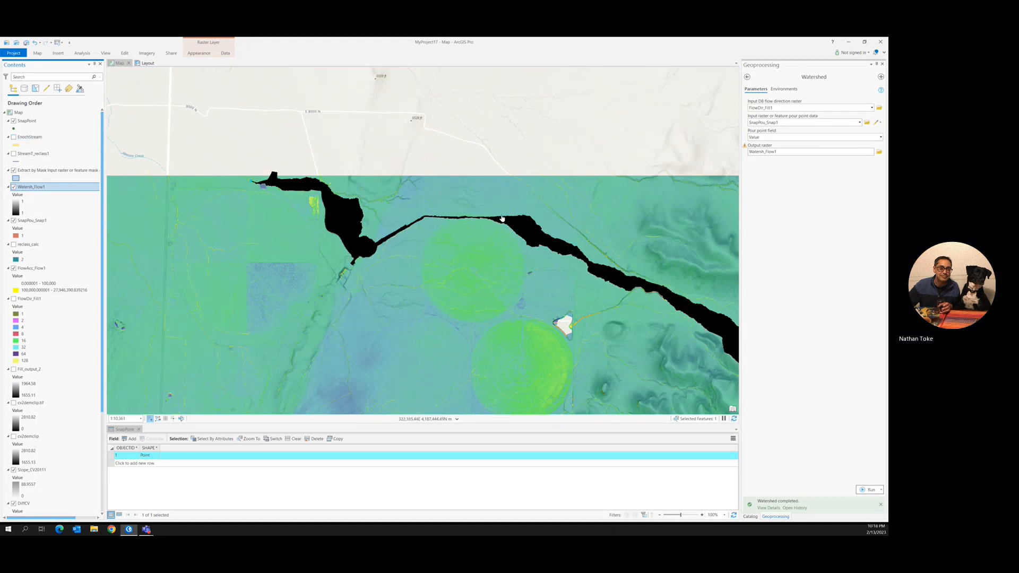
Examine the watershed raster's shape along the stream corridor and its extent toward the eastern edge of the elevation data
scroll(502, 220, "up", 3)
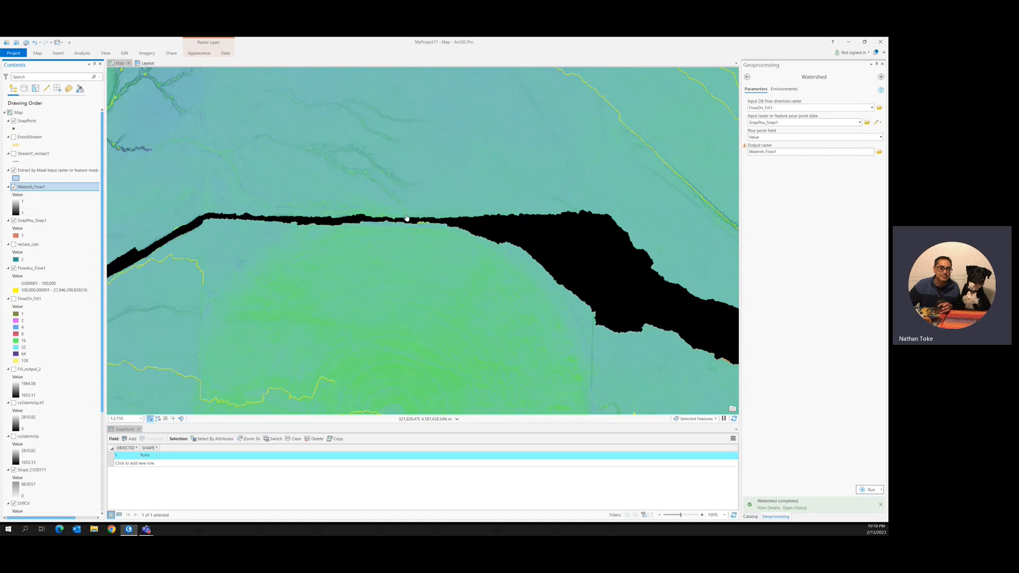
left_click(581, 261)
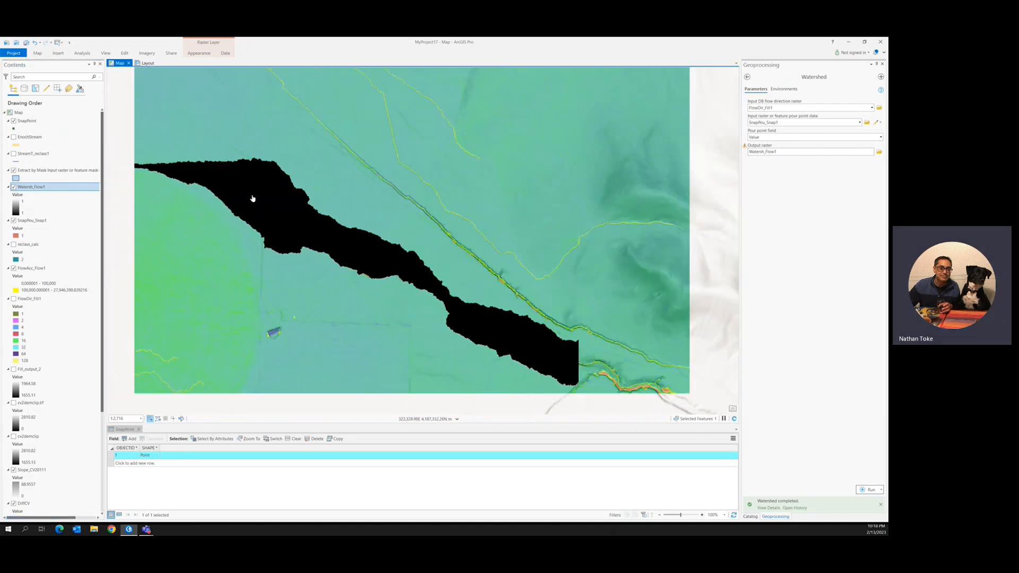
scroll(253, 199, "down", 3)
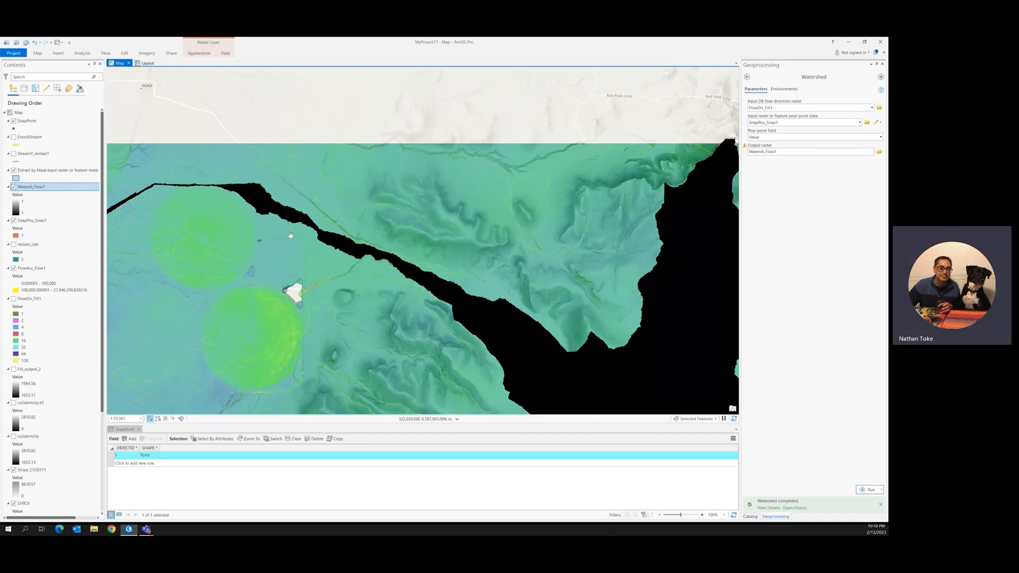
left_click_drag(429, 290, 493, 260)
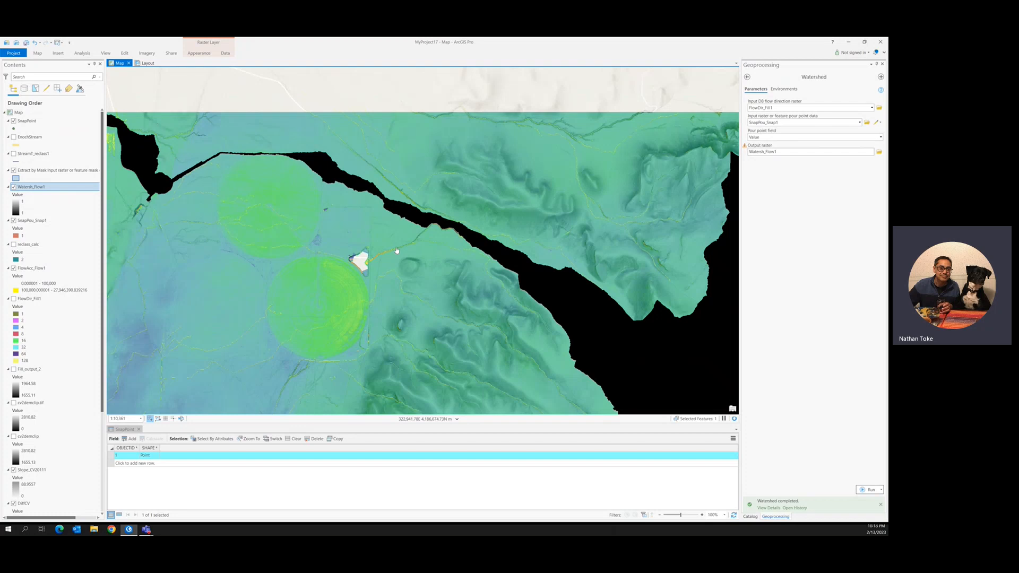
scroll(407, 242, "up", 1)
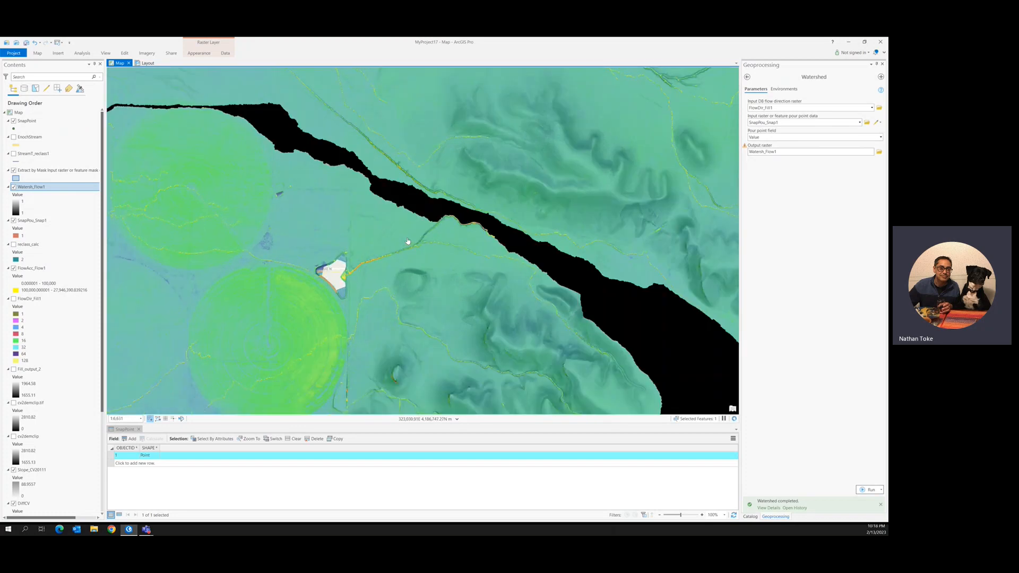
scroll(407, 241, "down", 1)
scroll(407, 241, "down", 1)
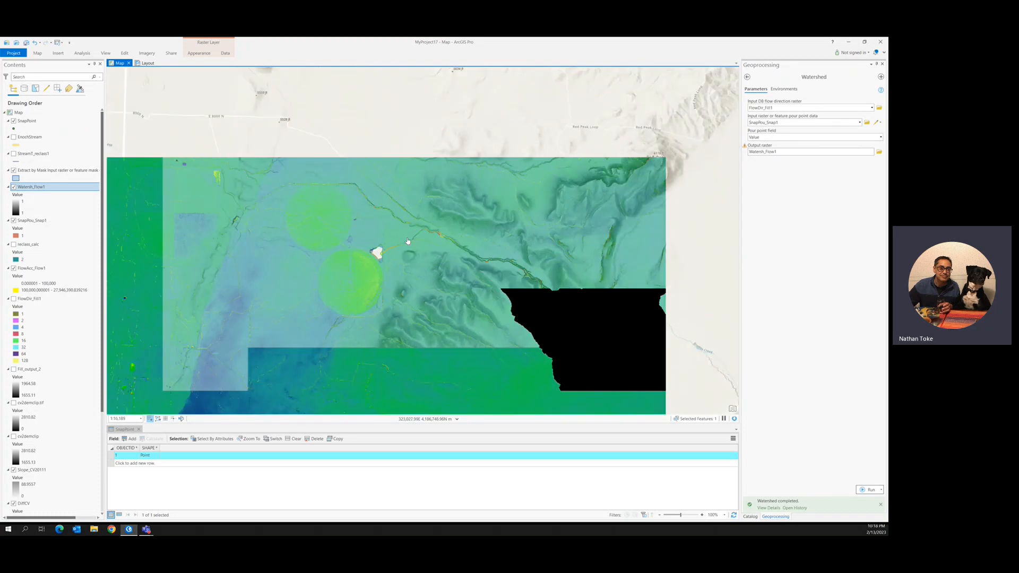
scroll(408, 241, "down", 1)
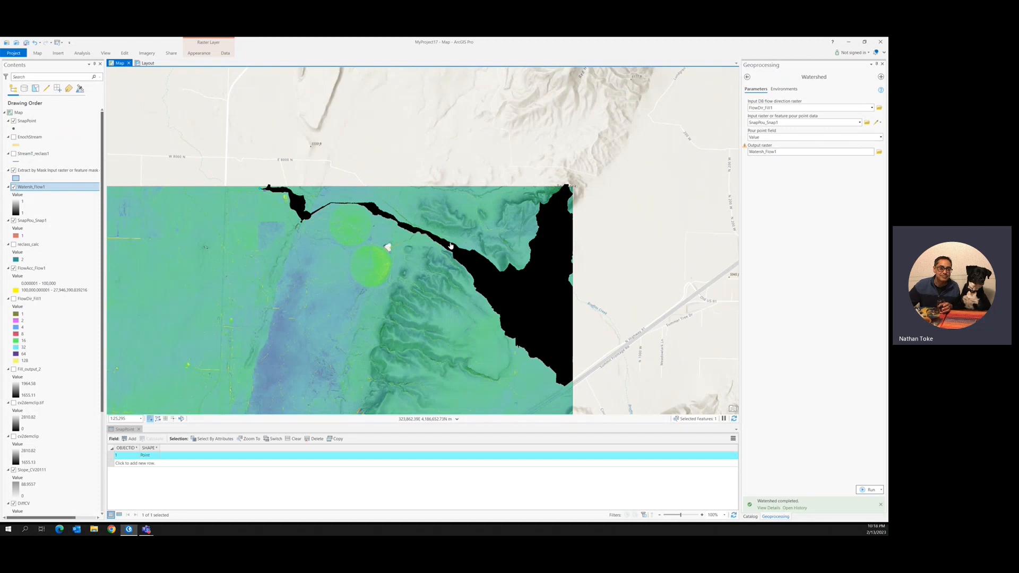
Run the Raster to Polygon conversion on Watersh_Flow1 with the Value field and simplified polygons, outputting RasterT_Watersh1
left_click(747, 78)
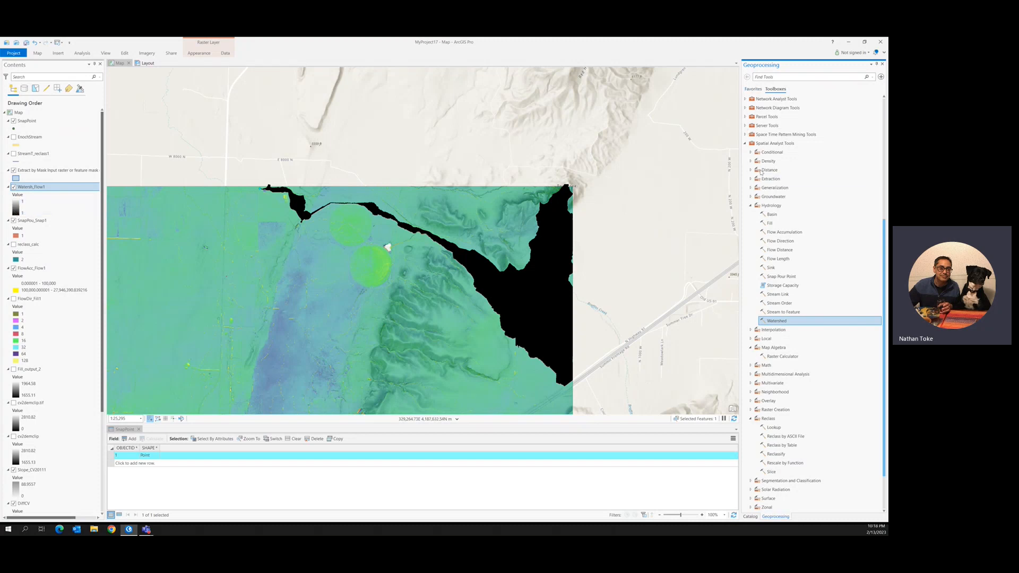
scroll(764, 197, "up", 7)
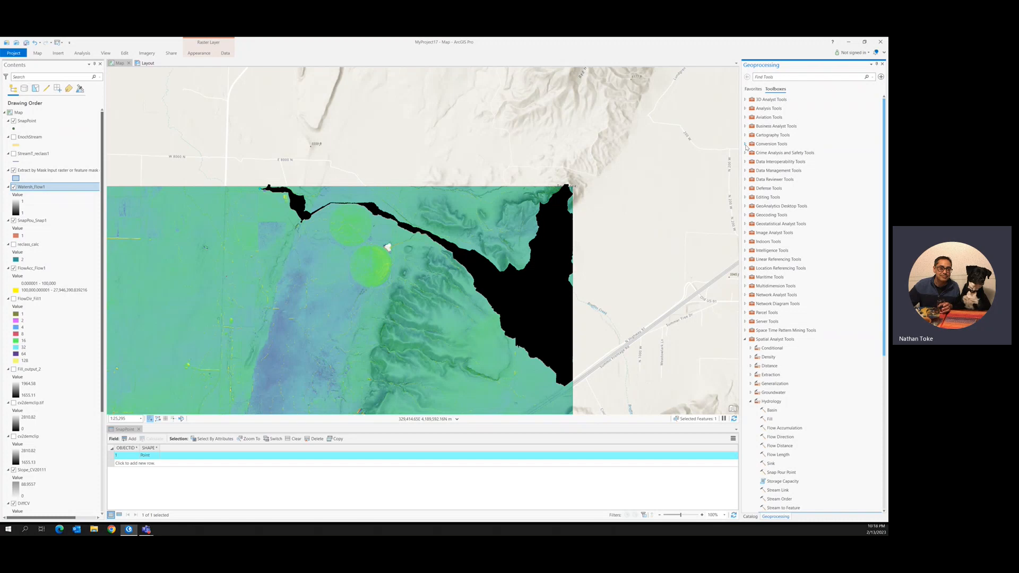
left_click(746, 145)
scroll(759, 135, "up", 4)
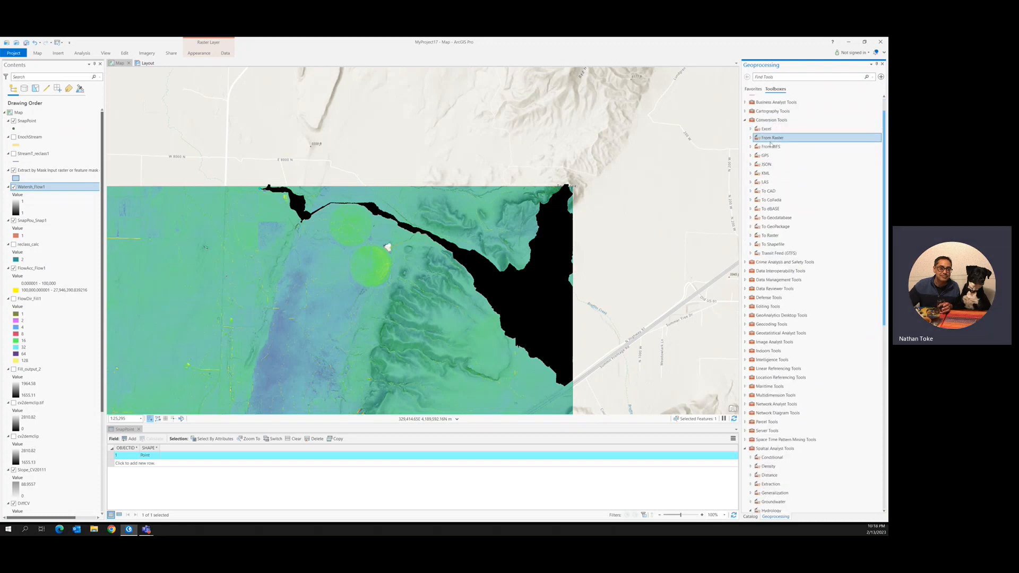
double_click(770, 139)
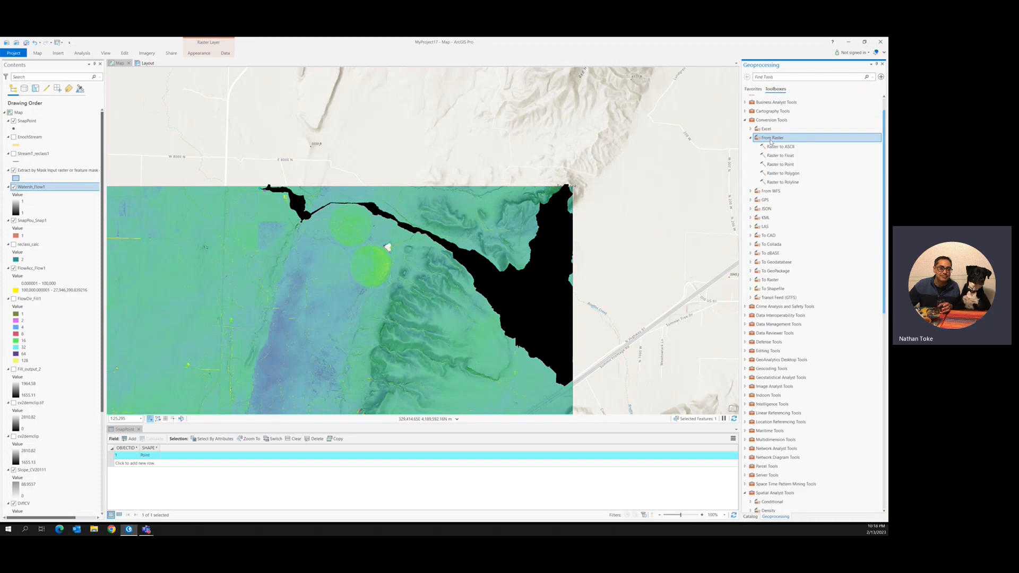
left_click(782, 173)
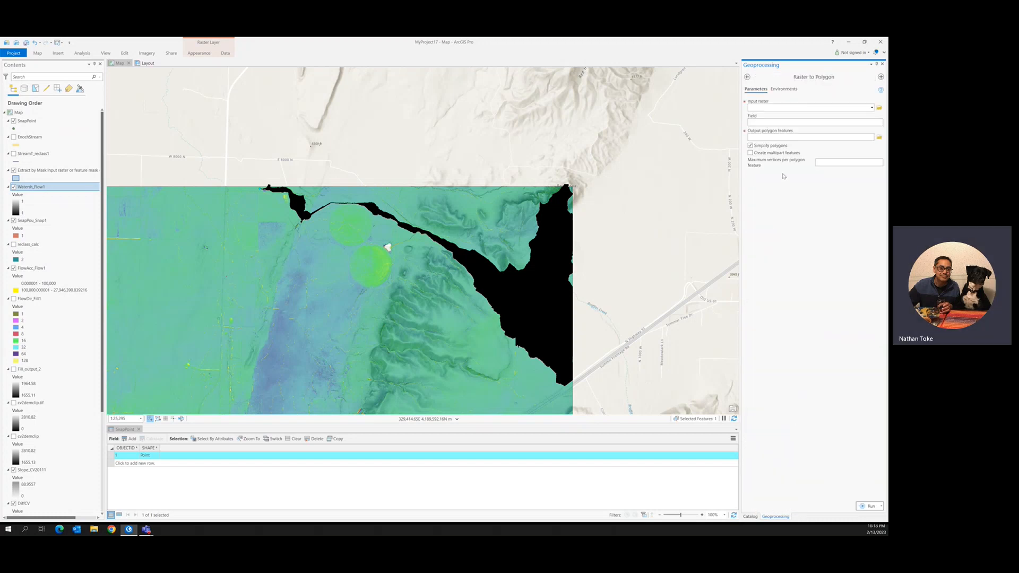
left_click(871, 107)
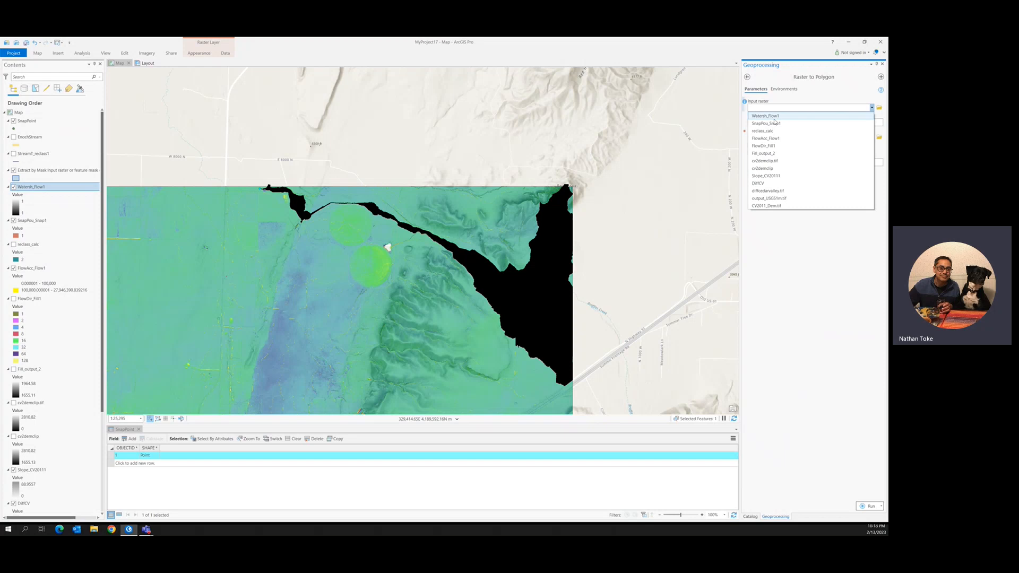
left_click(804, 122)
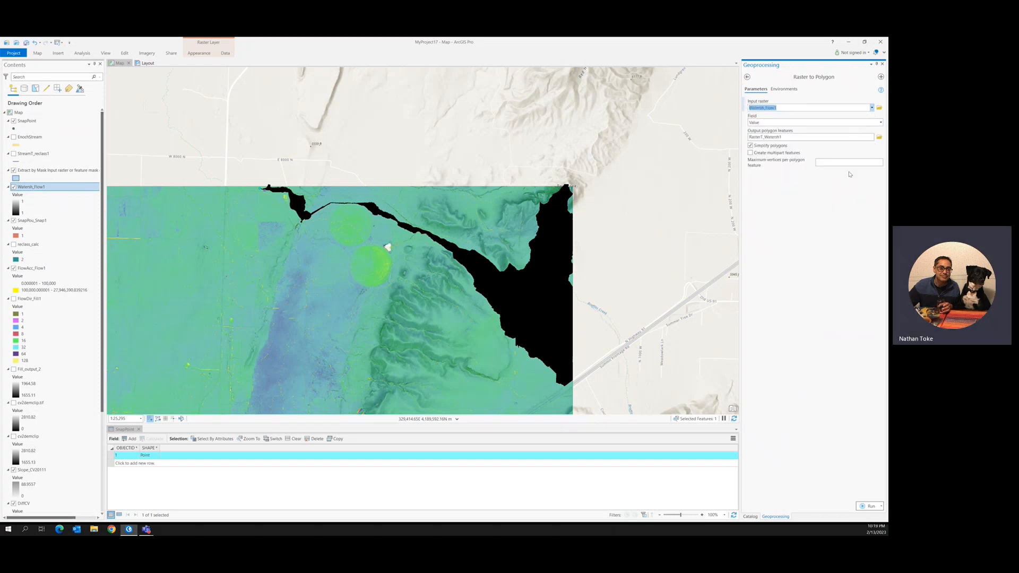
left_click(871, 507)
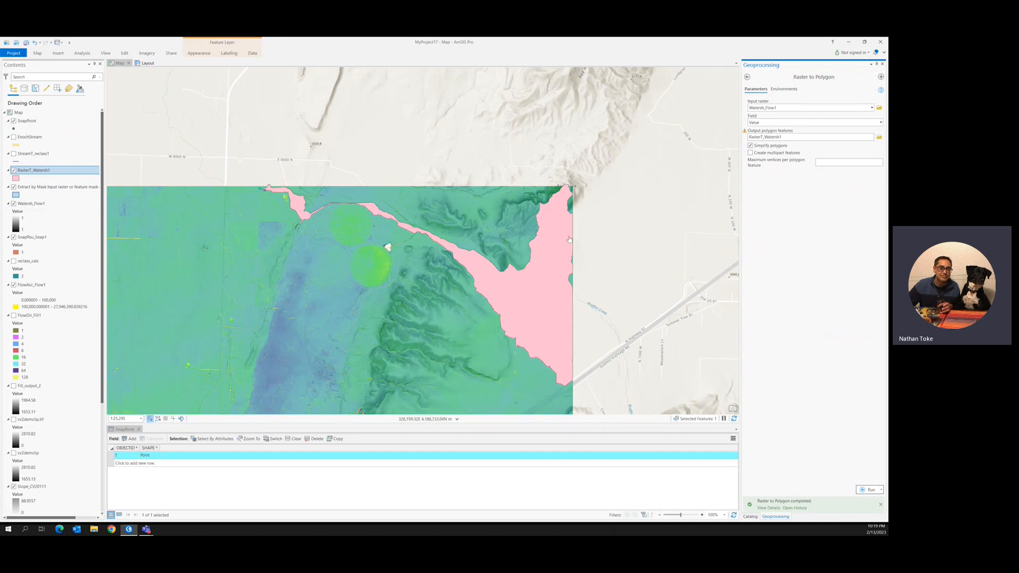
Give the RasterT_Watersh1 polygon a hollow black outline symbol and hide the Watersh_Flow1 raster
scroll(539, 281, "up", 1)
scroll(539, 281, "down", 1)
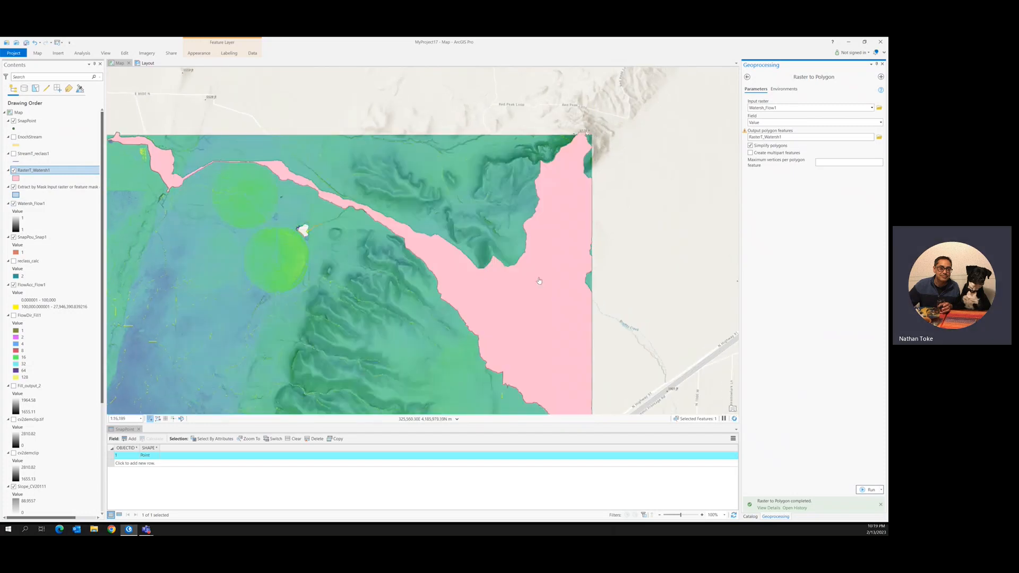
left_click(16, 179)
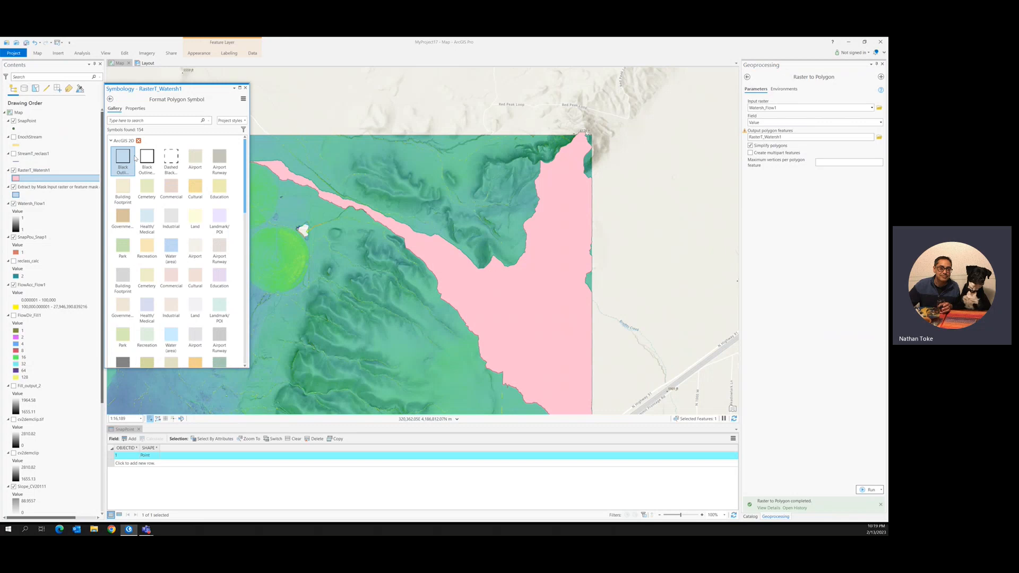
left_click(147, 158)
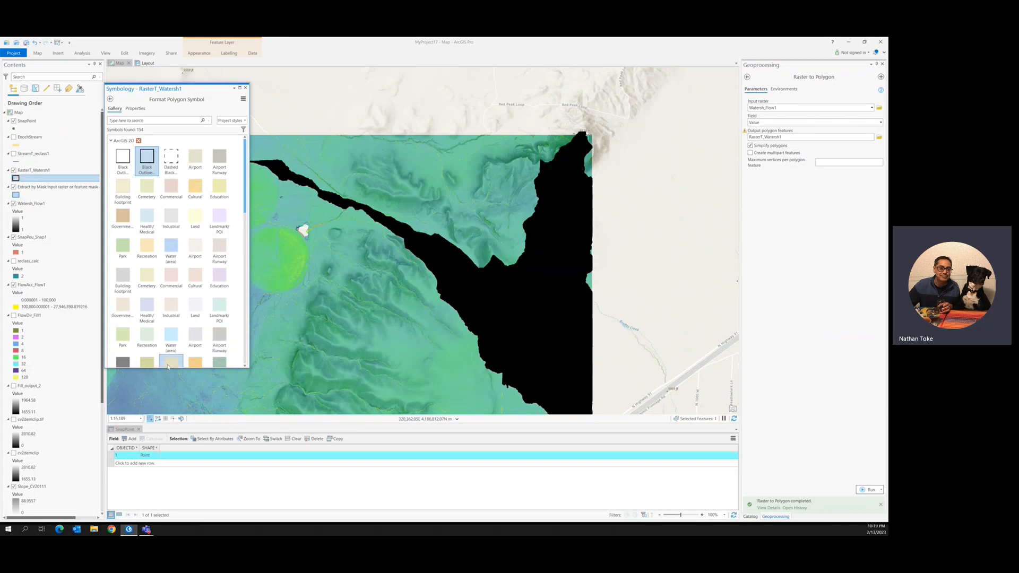
left_click(245, 88)
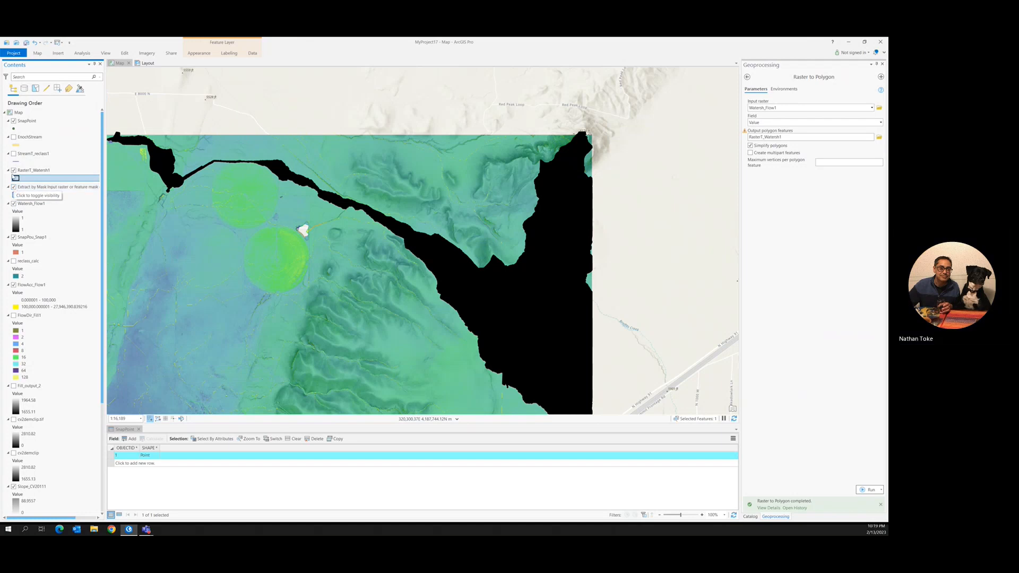
left_click(13, 203)
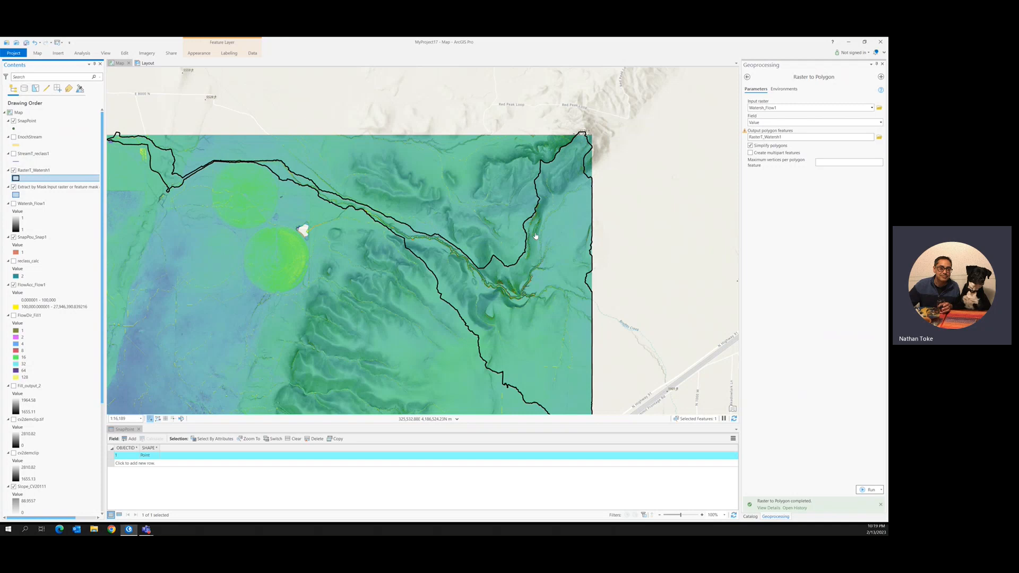
Leave the Raster to Polygon tool and show the EnochStream layer together with the watershed outline
left_click(747, 78)
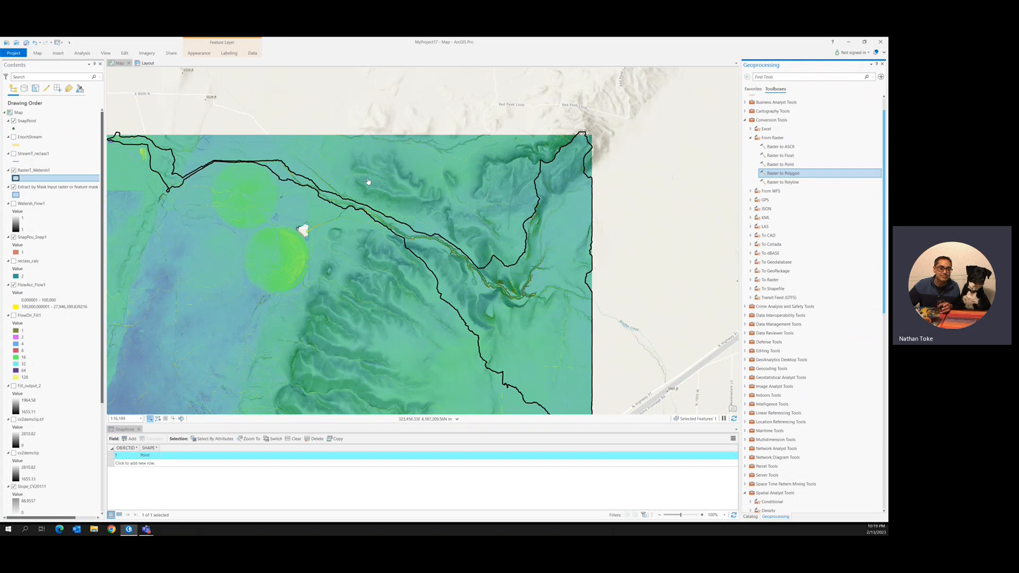
left_click(14, 154)
left_click(14, 136)
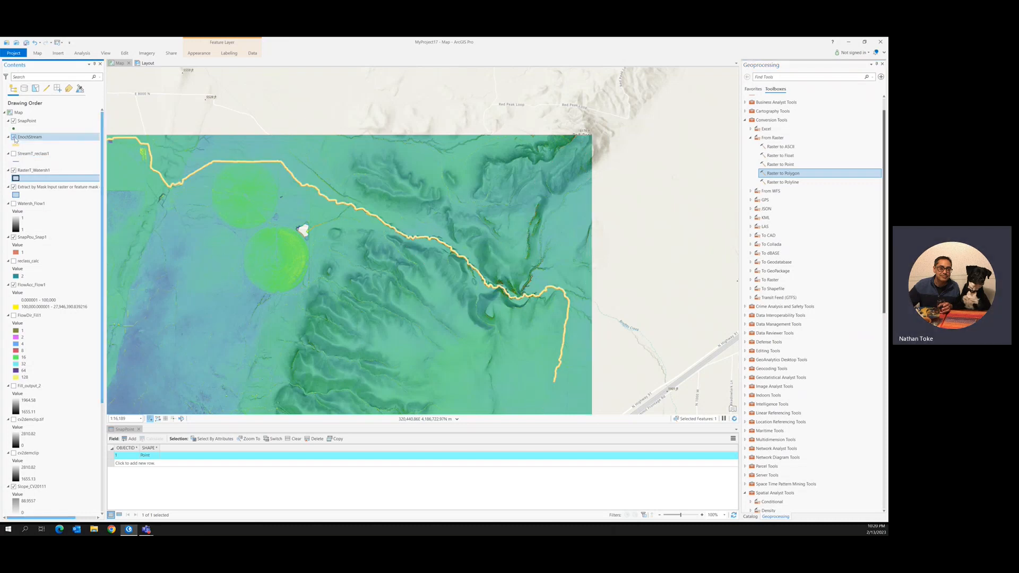
Try the Water (line) symbol and the 2.0 Point symbol on the EnochStream layer
left_click(16, 144)
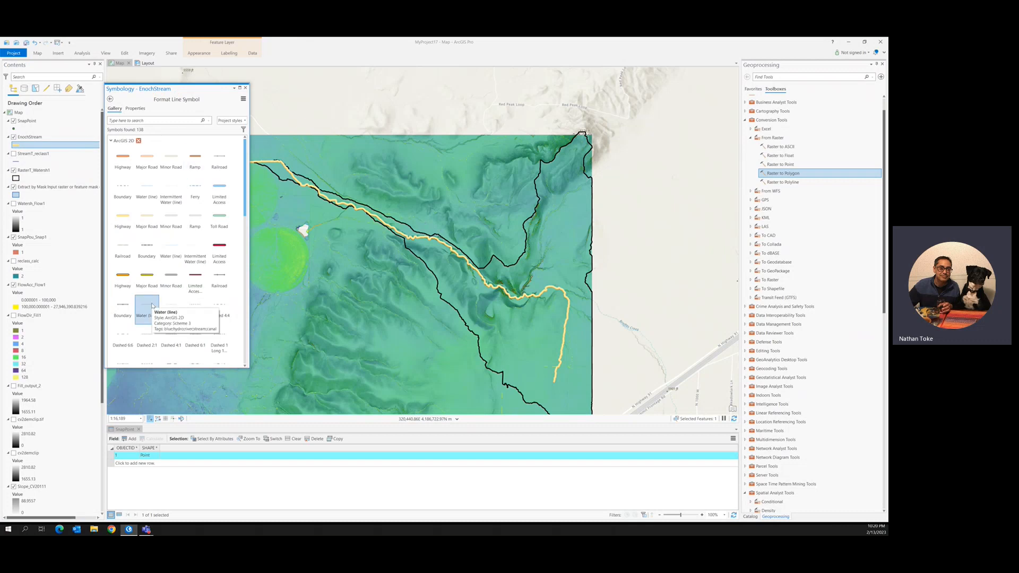
left_click(151, 304)
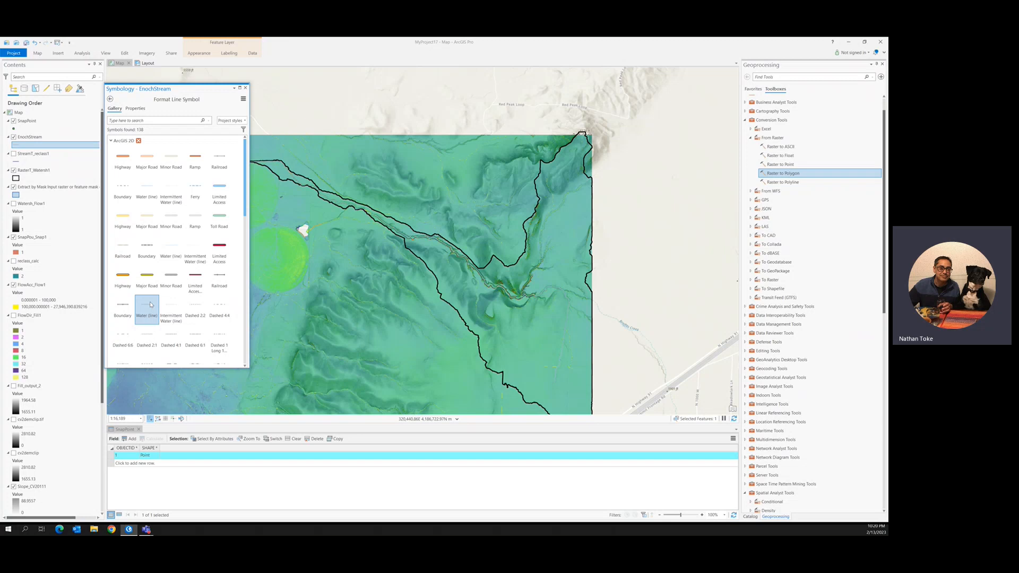
scroll(139, 258, "down", 1)
scroll(141, 207, "down", 2)
scroll(141, 207, "down", 2)
left_click(148, 207)
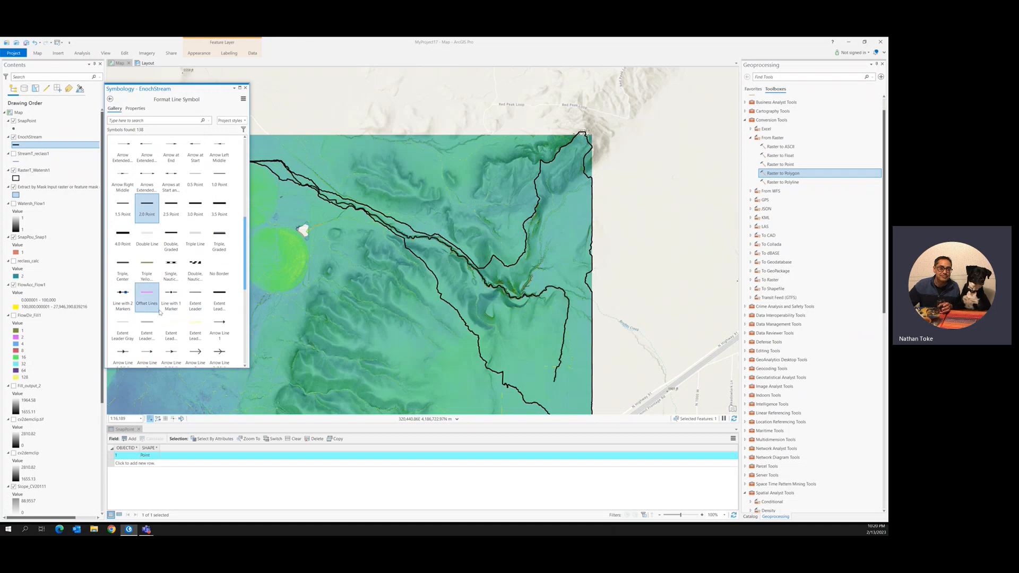
Search the line symbol gallery for "river" and try a Water (line) symbol on EnochStream
scroll(159, 310, "down", 3)
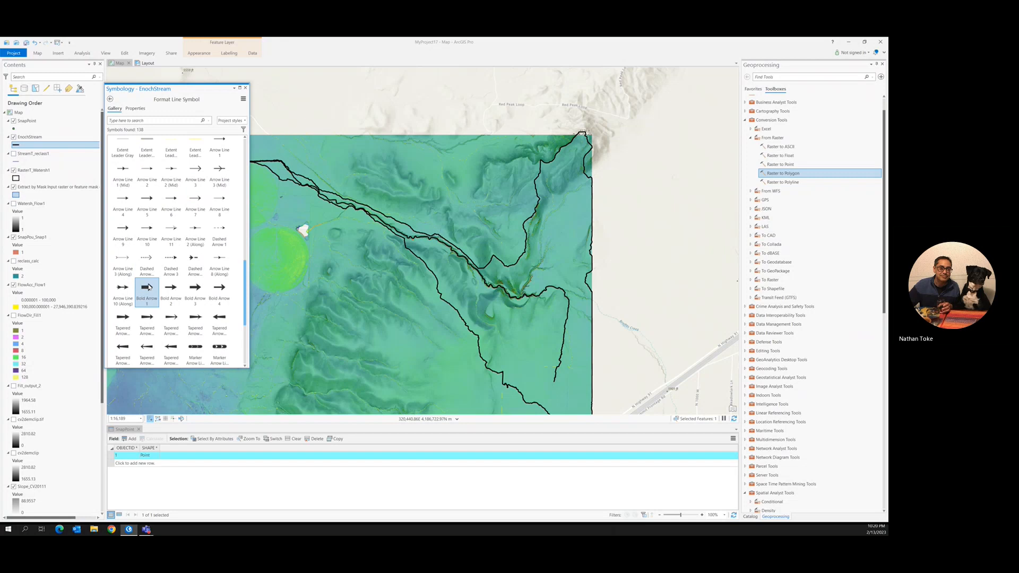
scroll(148, 284, "up", 5)
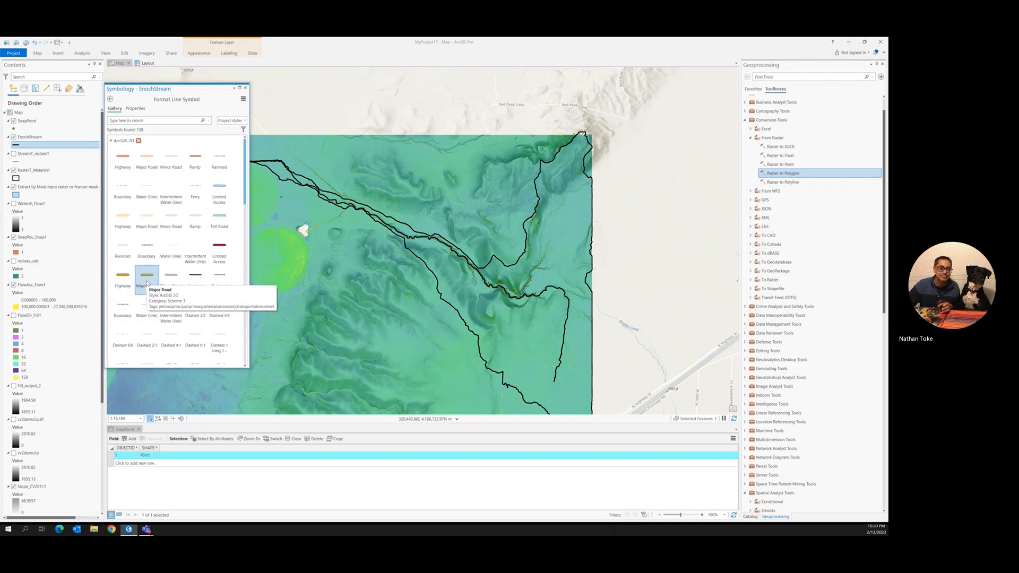
left_click(153, 121)
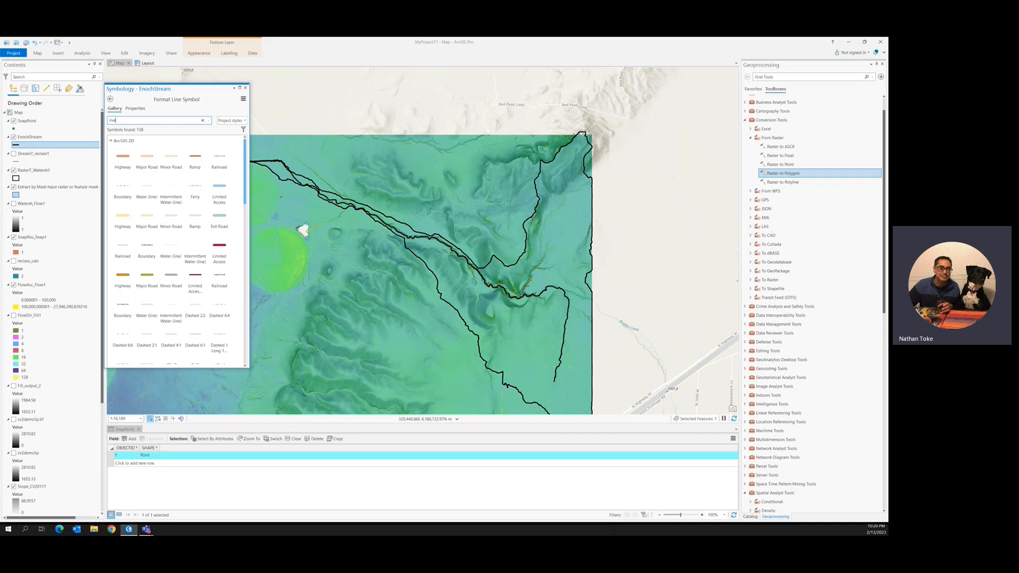
type("river")
key("Return")
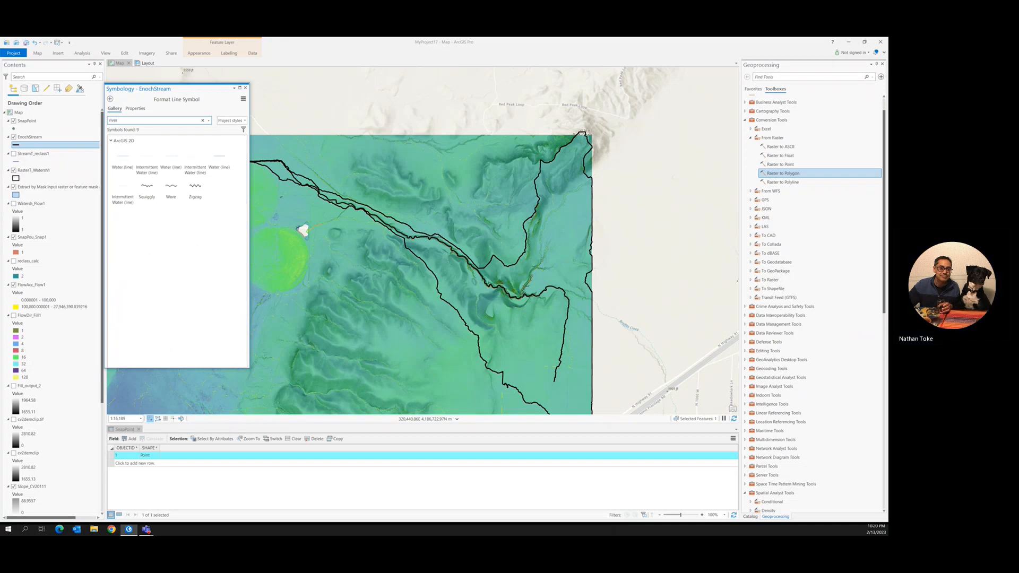
left_click(227, 163)
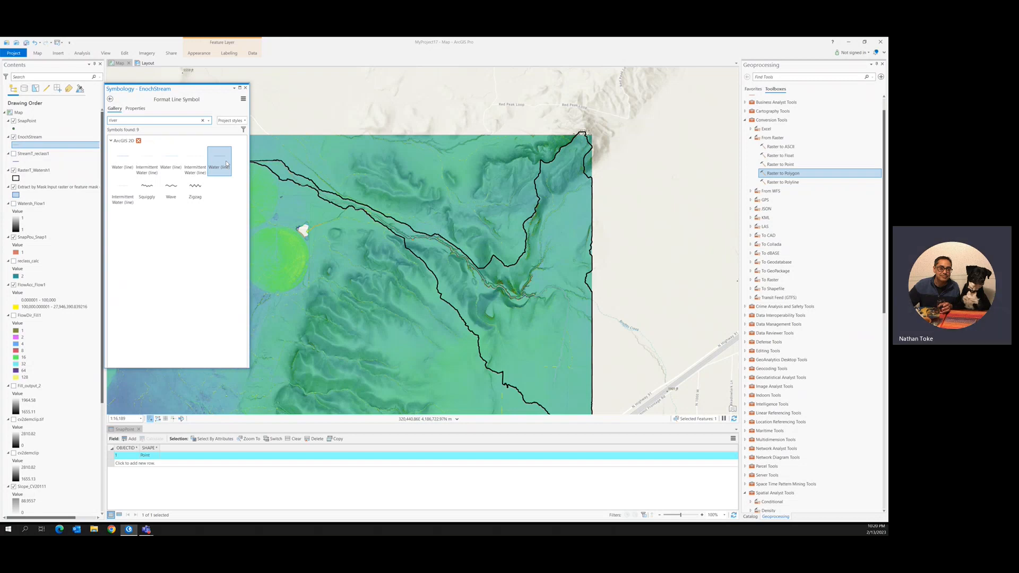
Search all styles for "line" and apply the Phase Line symbol from the Intelligence group to EnochStream
left_click(16, 145)
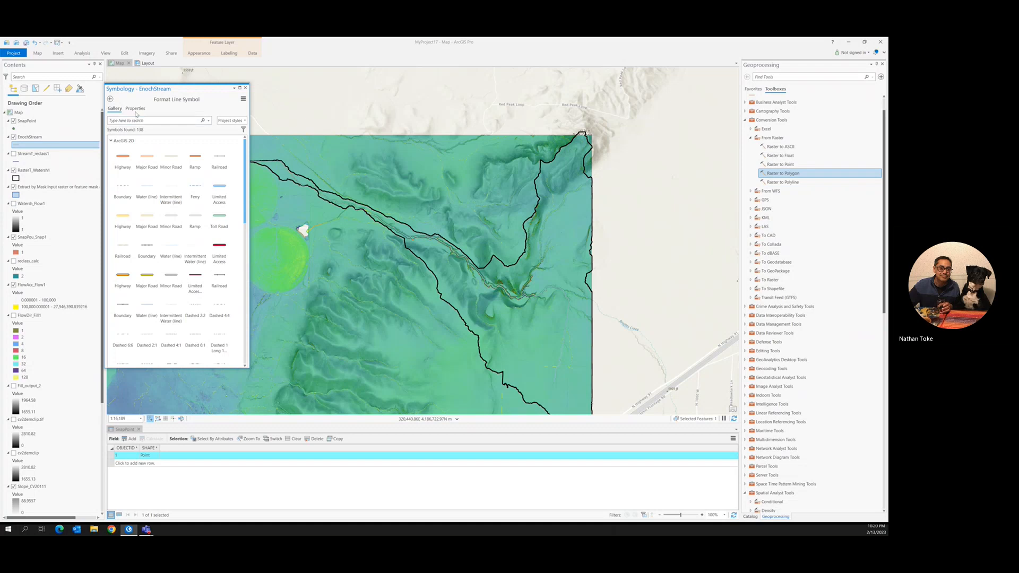
left_click(122, 119)
type("line")
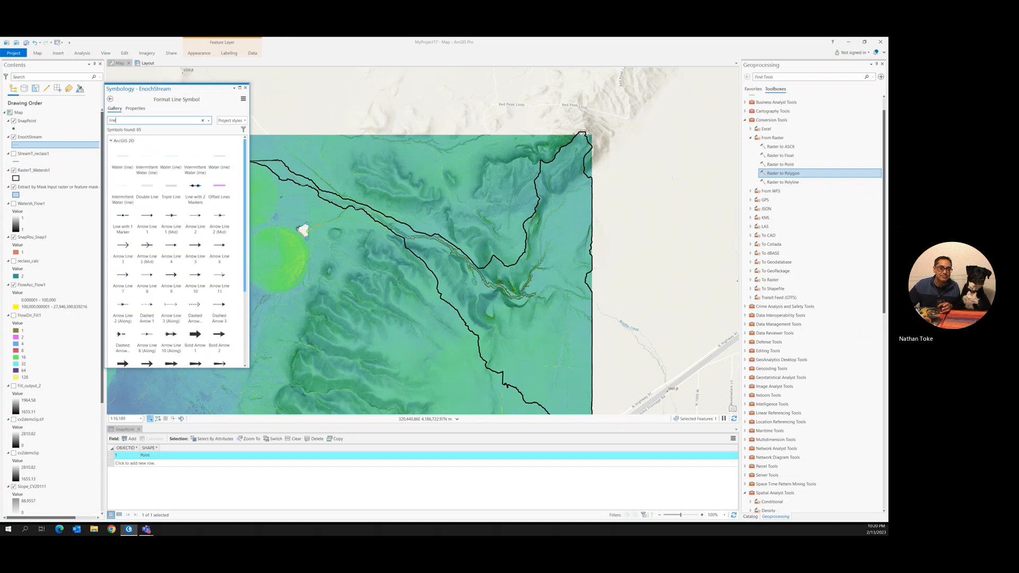
scroll(141, 255, "down", 5)
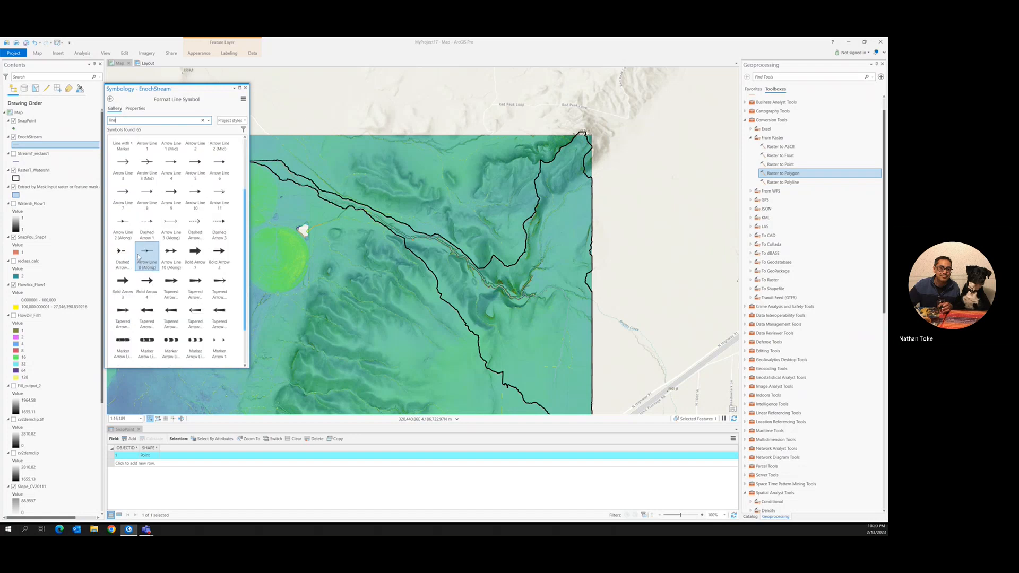
scroll(138, 254, "up", 5)
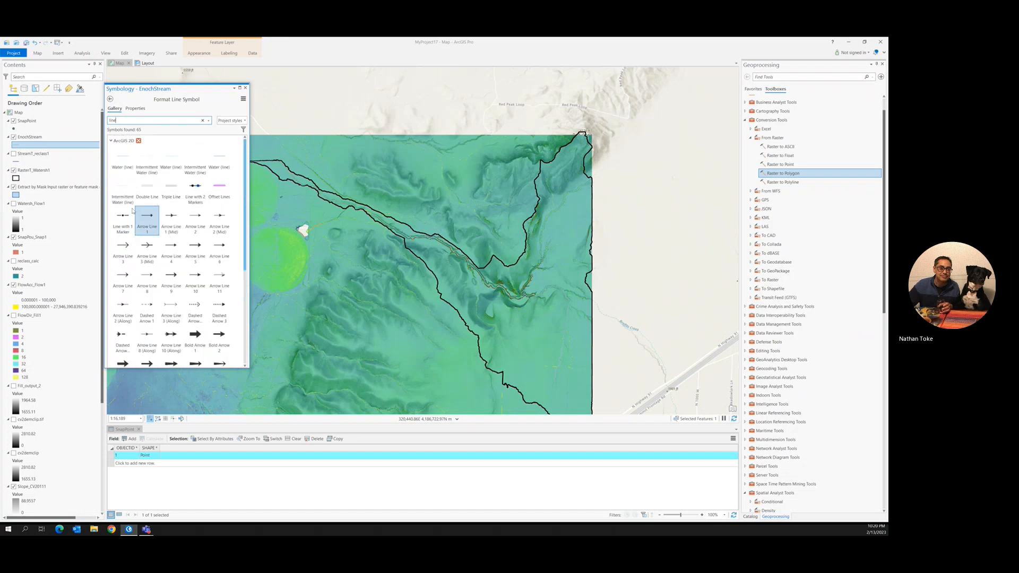
left_click_drag(128, 121, 85, 121)
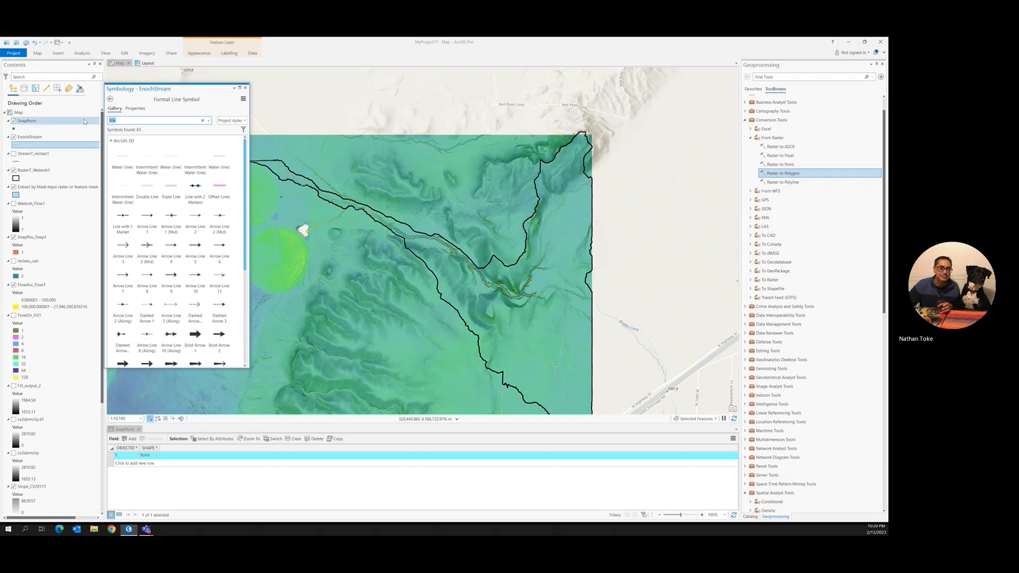
left_click(244, 121)
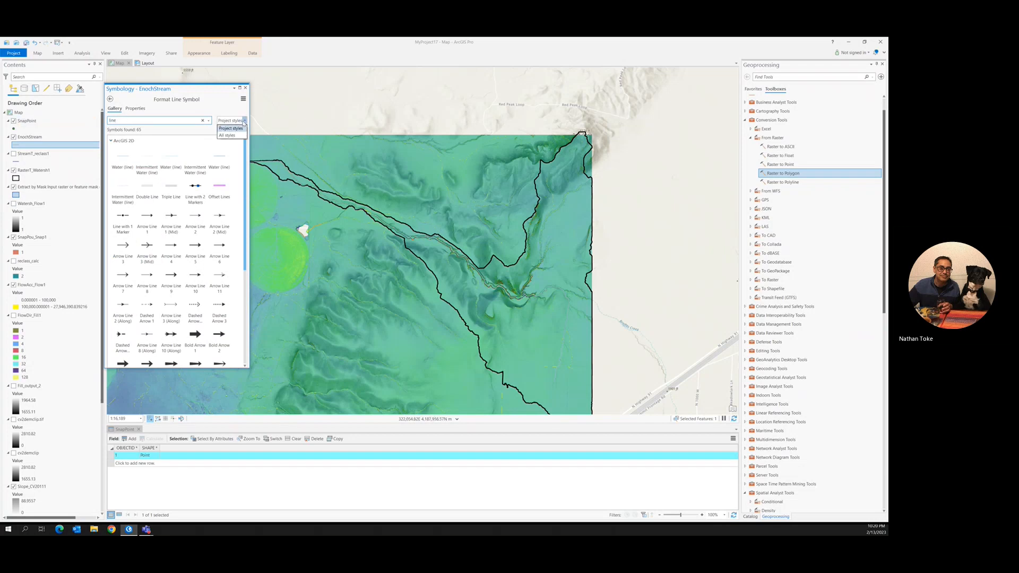
left_click(227, 135)
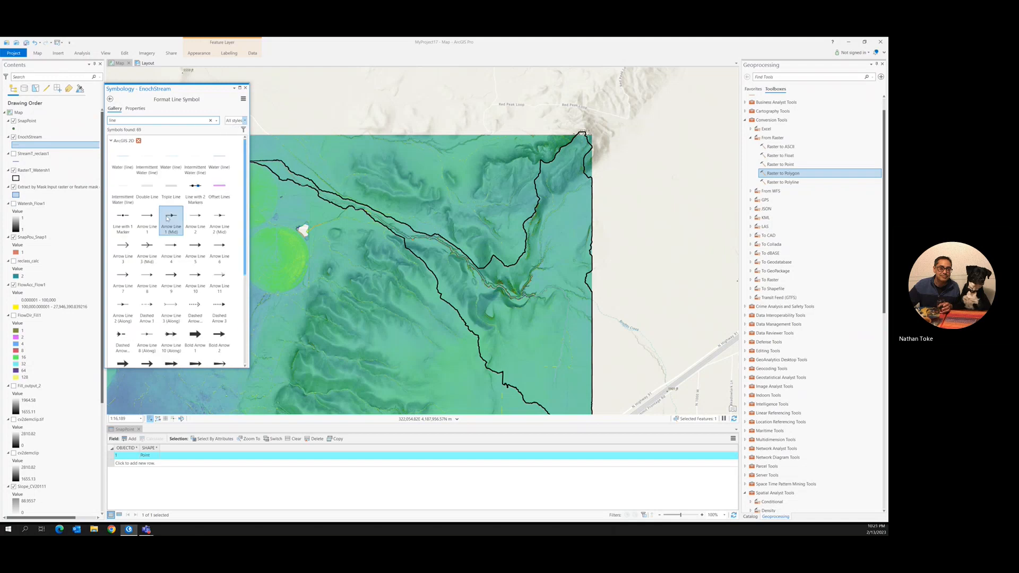
scroll(164, 223, "down", 2)
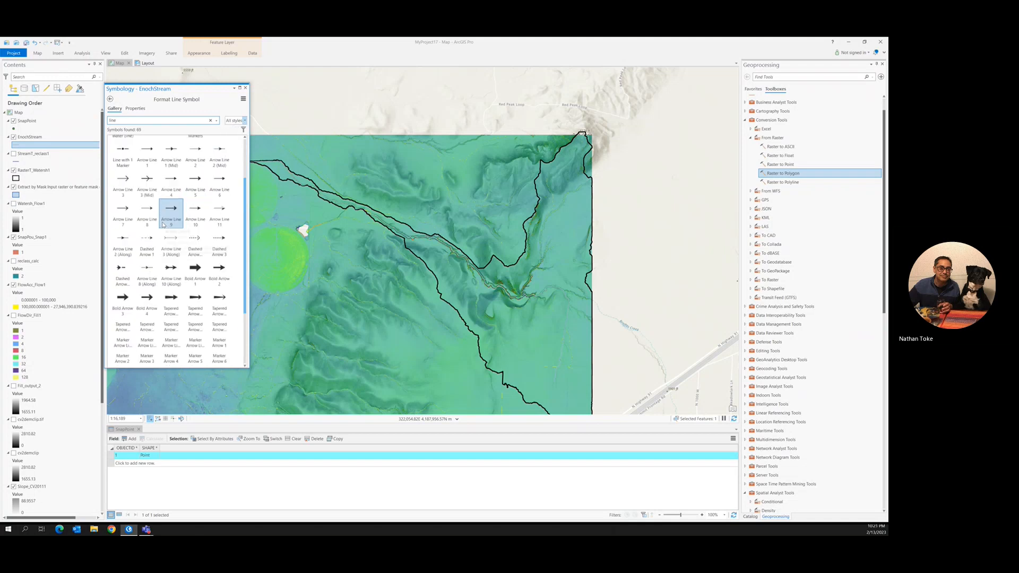
scroll(165, 223, "down", 6)
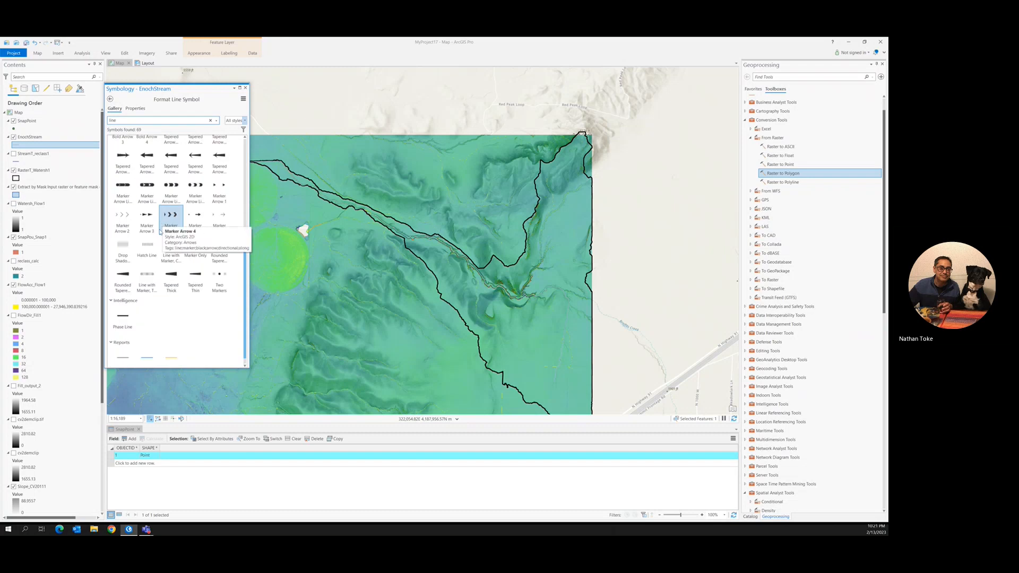
left_click(122, 319)
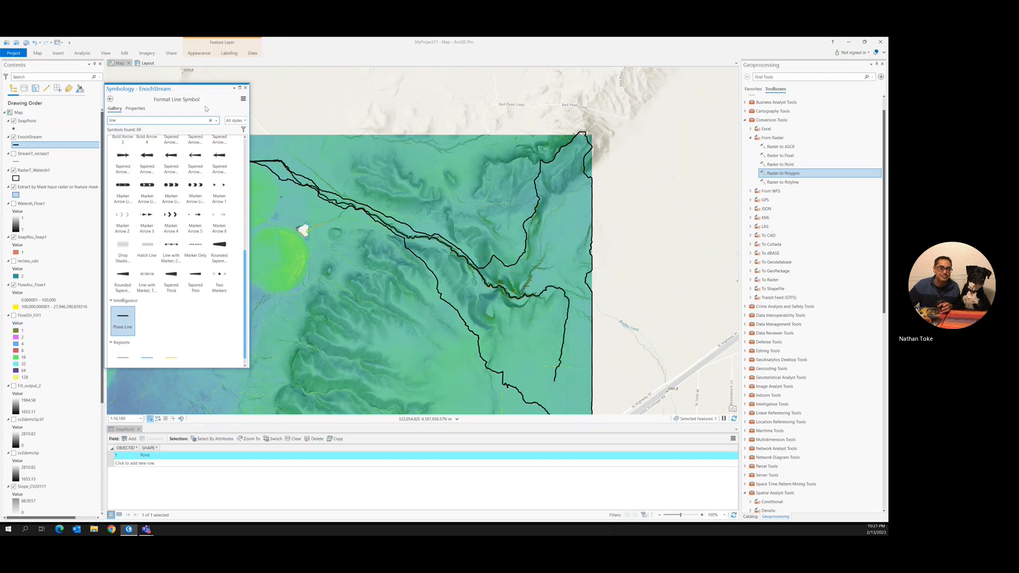
left_click(245, 88)
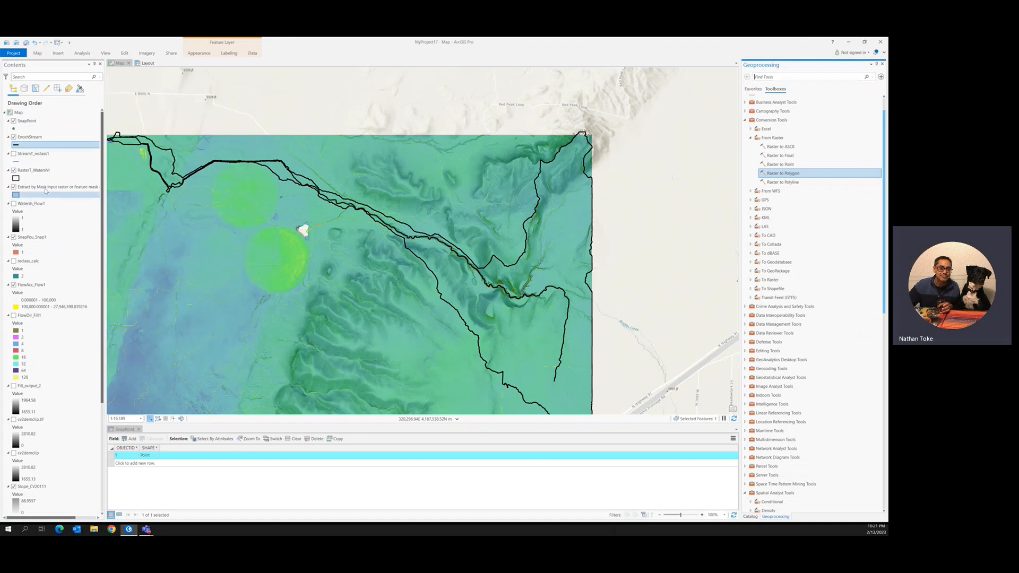
Apply the dashed black outline symbol from the ArcGIS 2D gallery to the RasterT_Watersh1 polygon layer
left_click(21, 180)
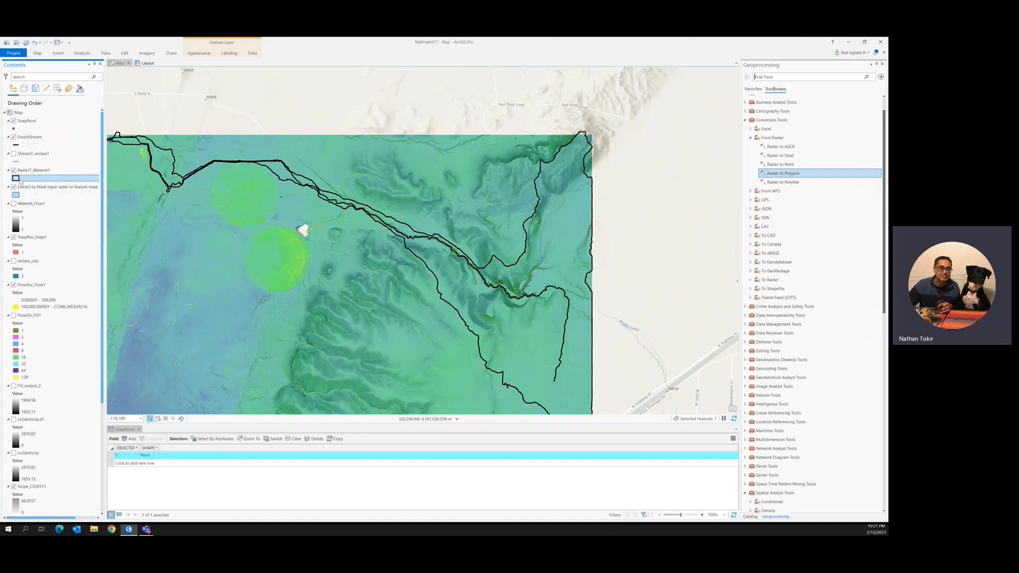
left_click(18, 179)
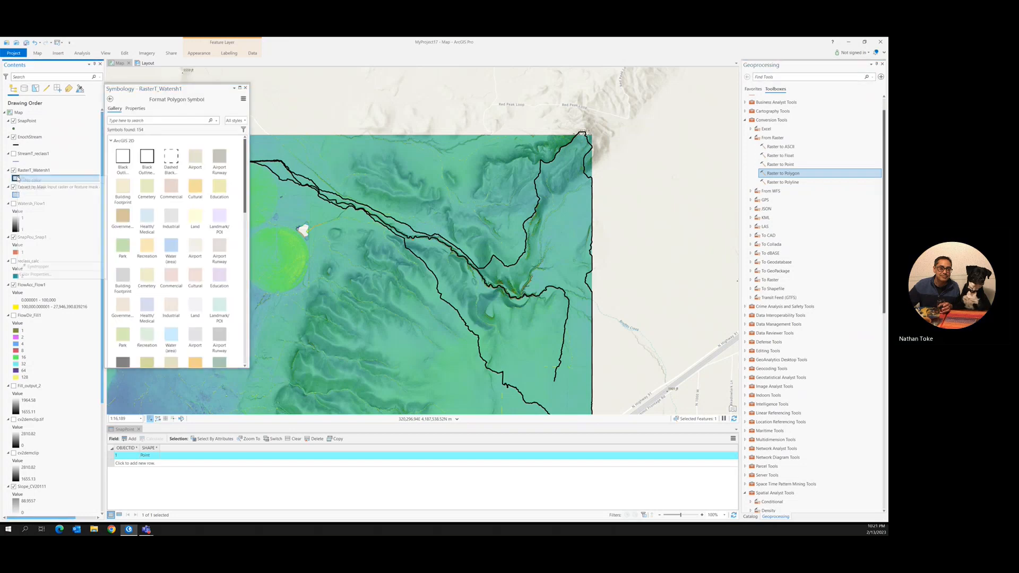
right_click(18, 179)
left_click(178, 163)
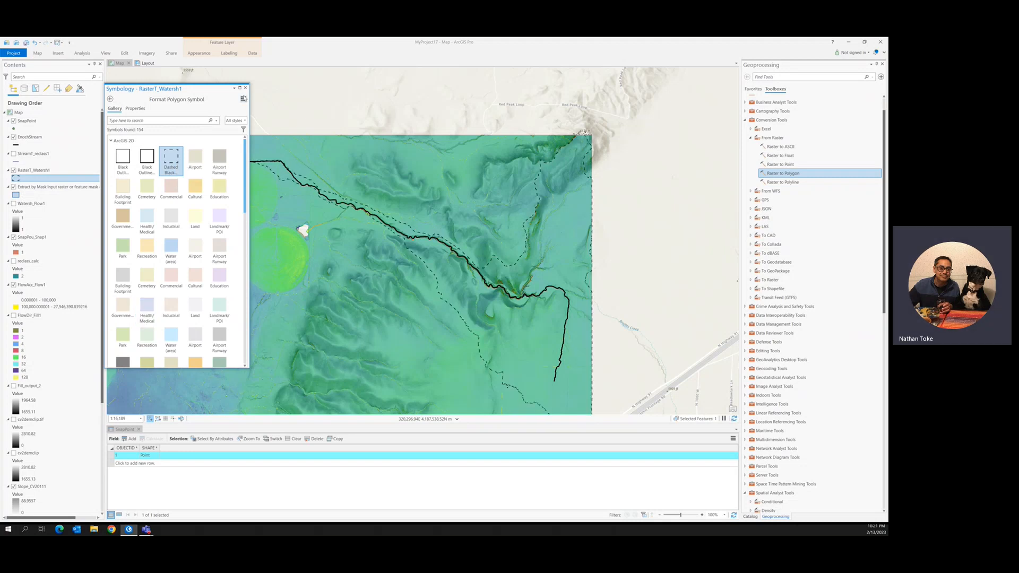
left_click(245, 88)
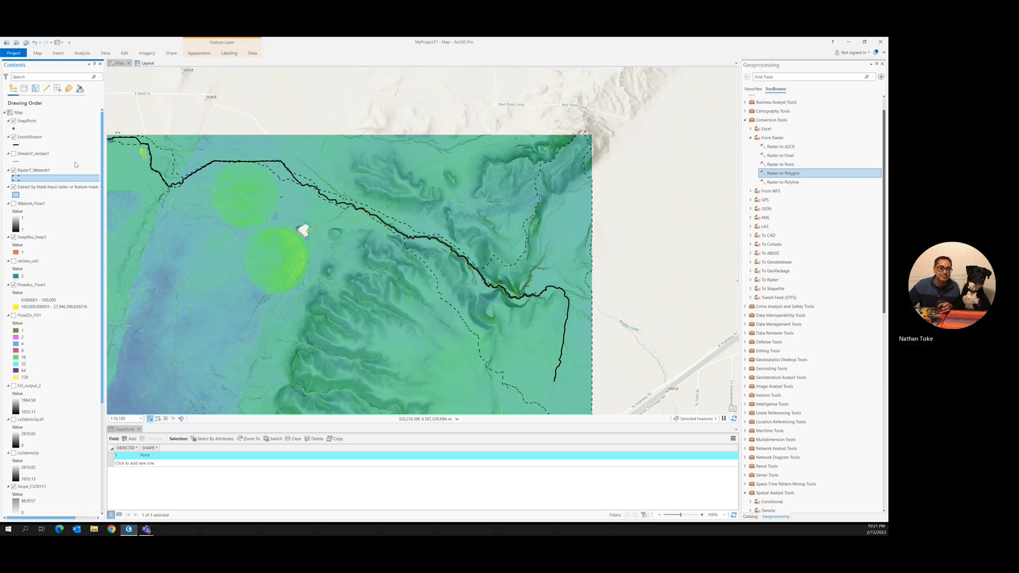
Open the attribute table of the EnochStream layer and look over its line segments
right_click(28, 139)
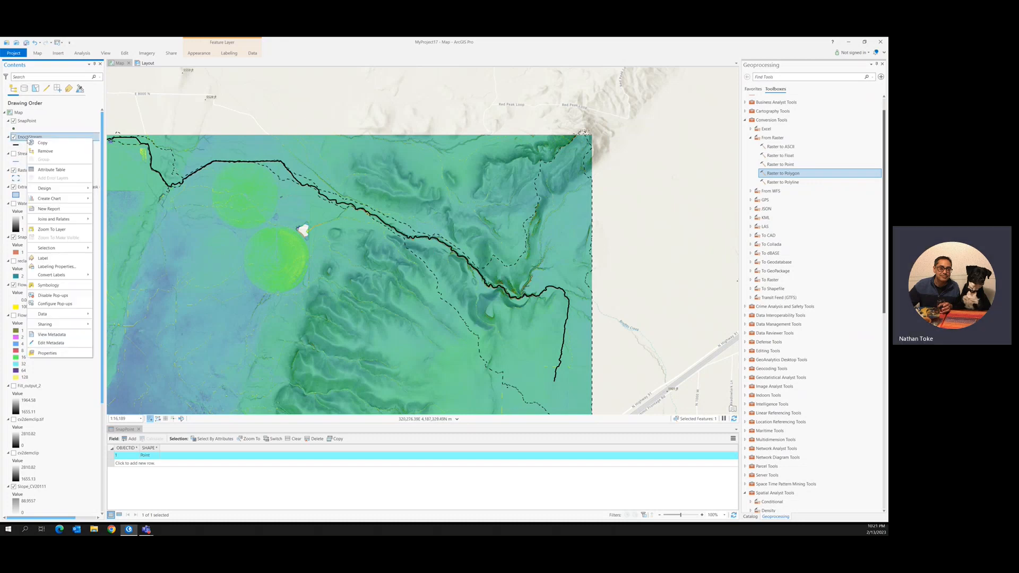
left_click(51, 171)
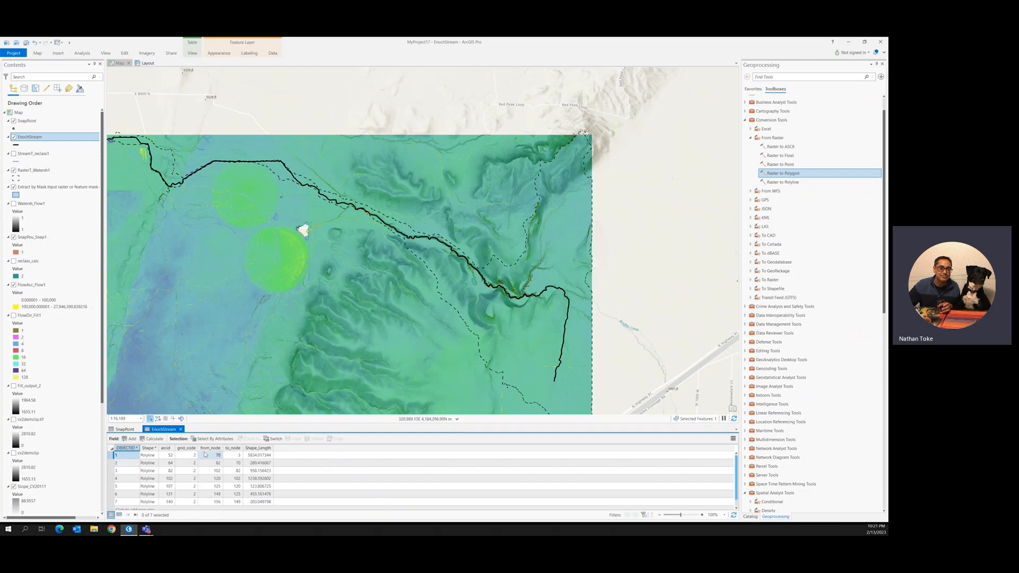
scroll(249, 464, "up", 1)
Find the Dissolve tool in Data Management Tools and set EnochStream as its input features
left_click(767, 77)
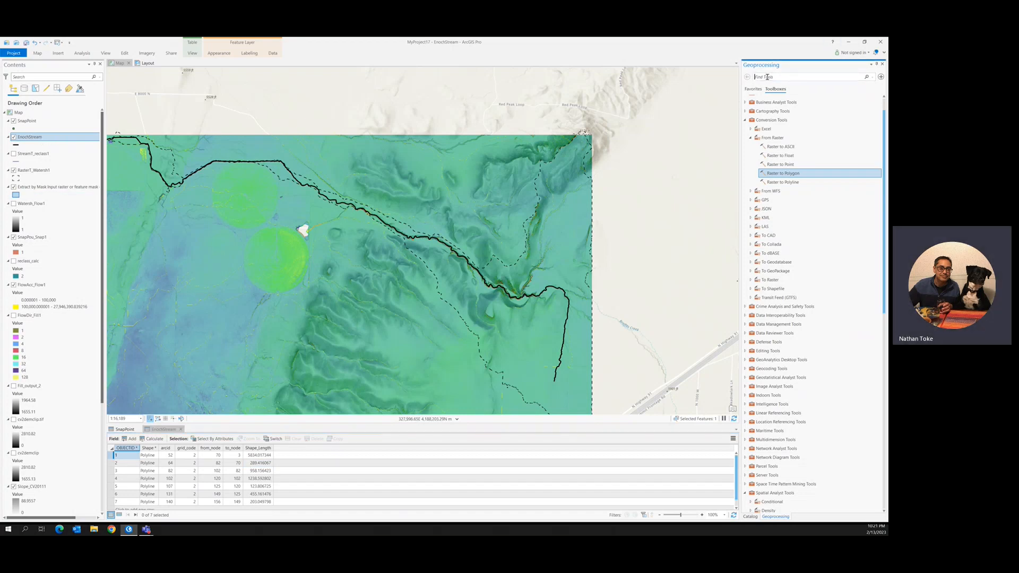
type("dissolve")
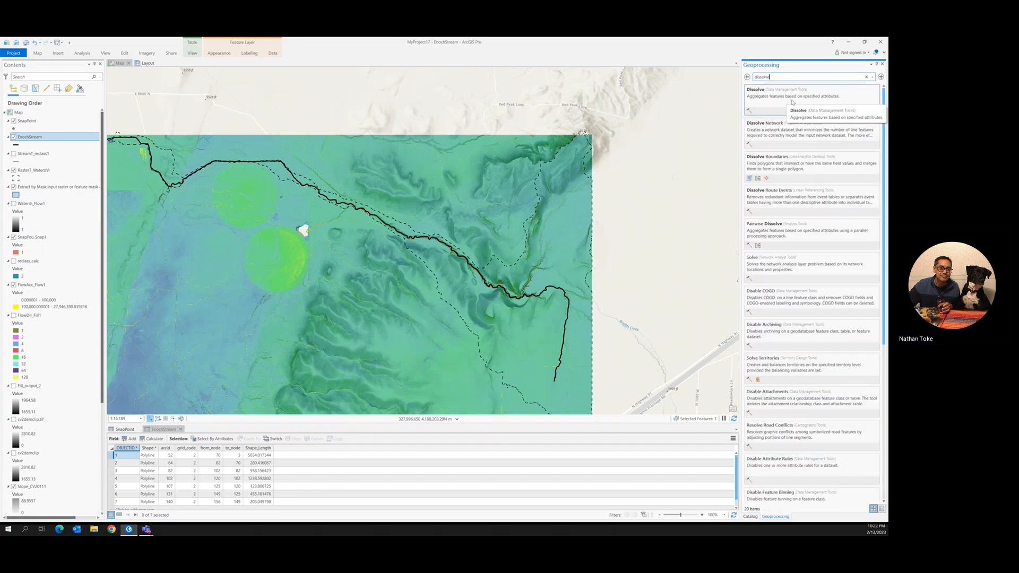
left_click(792, 102)
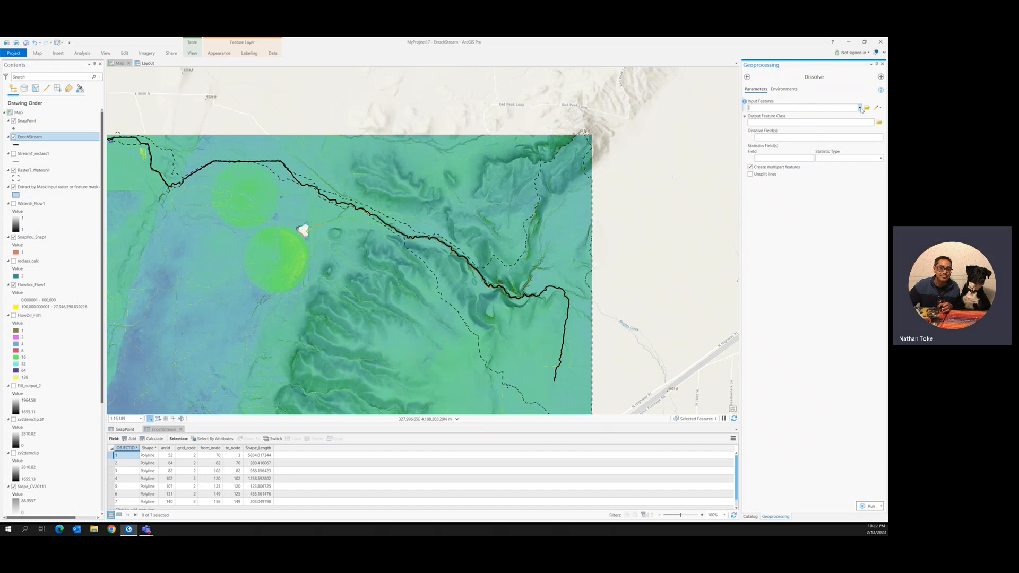
left_click(859, 107)
left_click(771, 124)
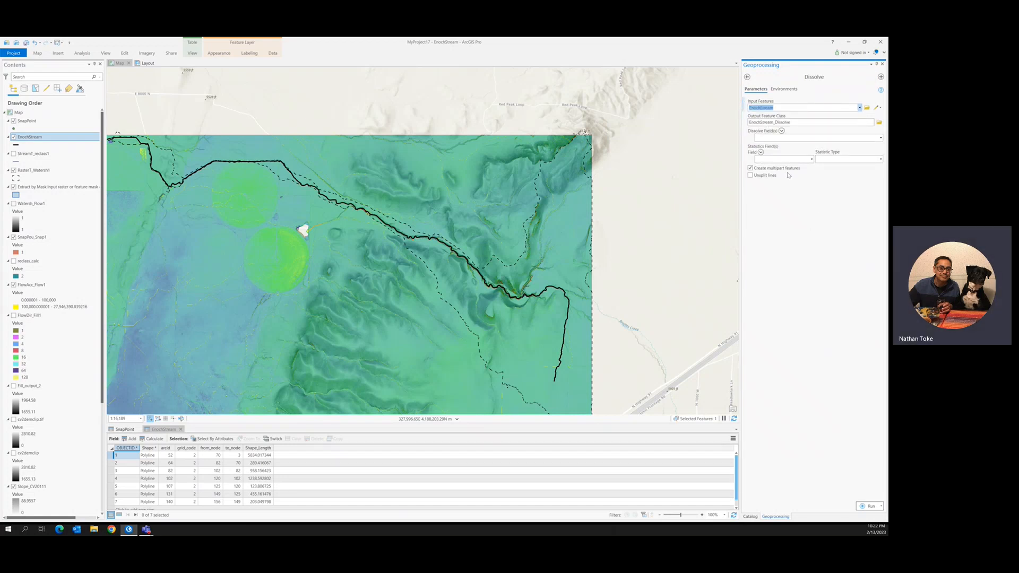
Run Dissolve on the OBJECTID field with output EnochStream_Dissolve and open the resulting layer's attribute table
left_click(836, 138)
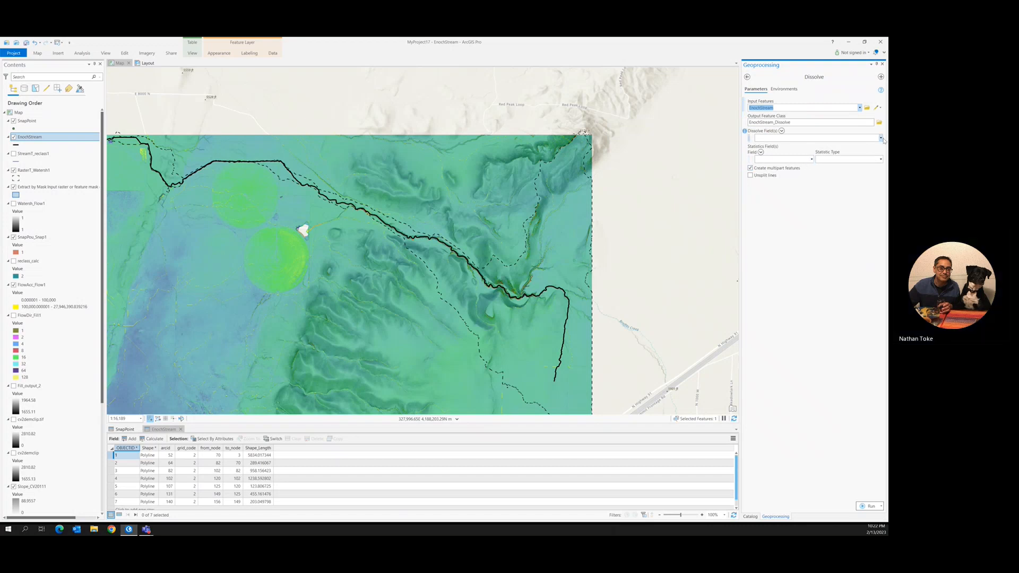
left_click(790, 147)
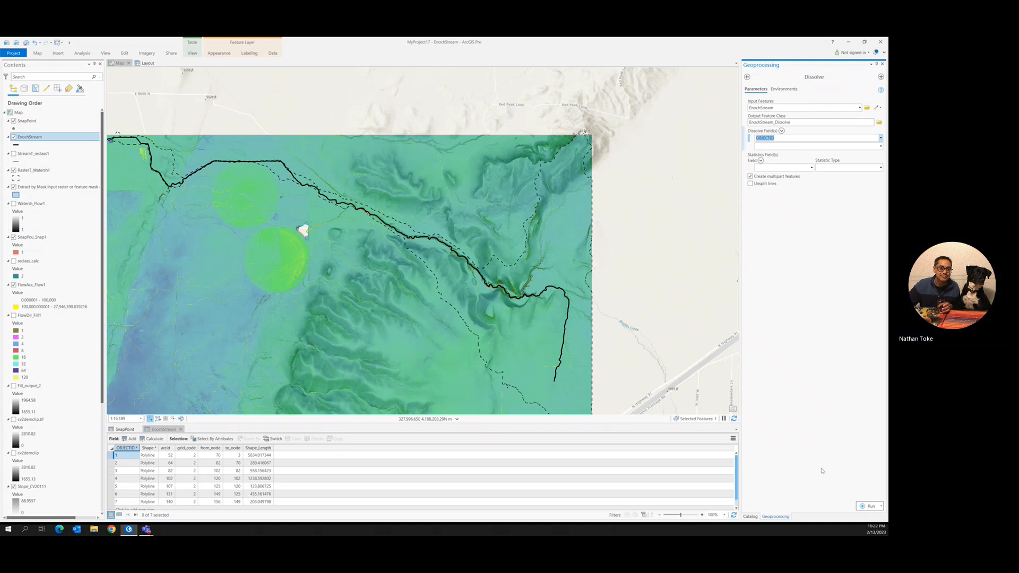
left_click(870, 507)
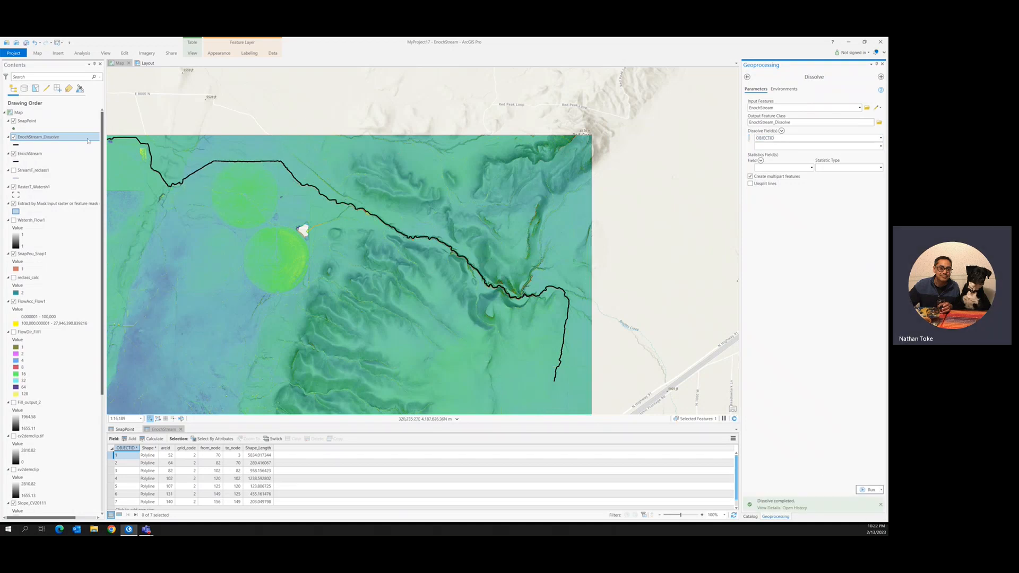
right_click(58, 139)
left_click(81, 170)
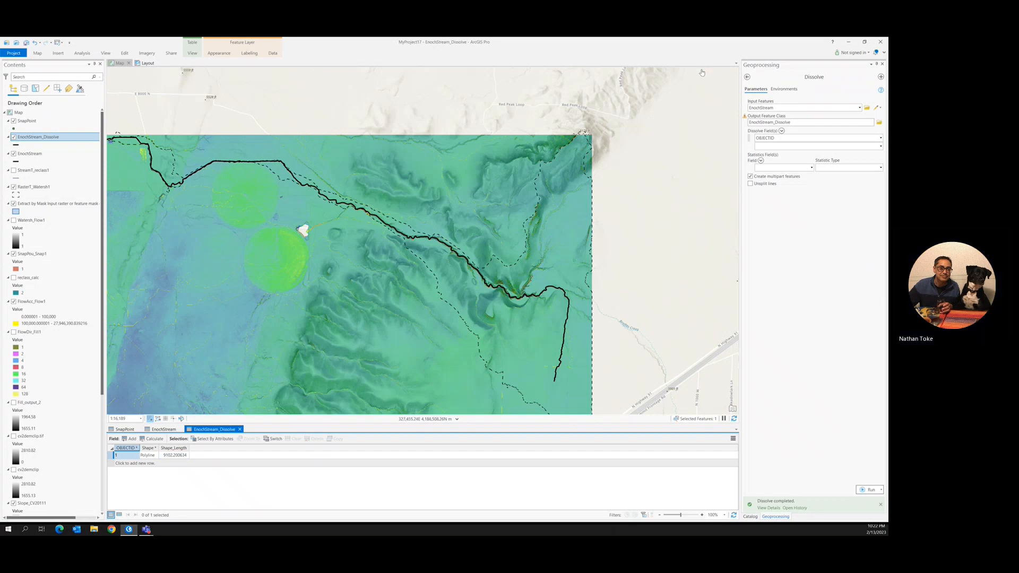
Leave Dissolve and open the Interpolate Shape tool from the 3D Analyst interpolation tools for 3D features
left_click(747, 77)
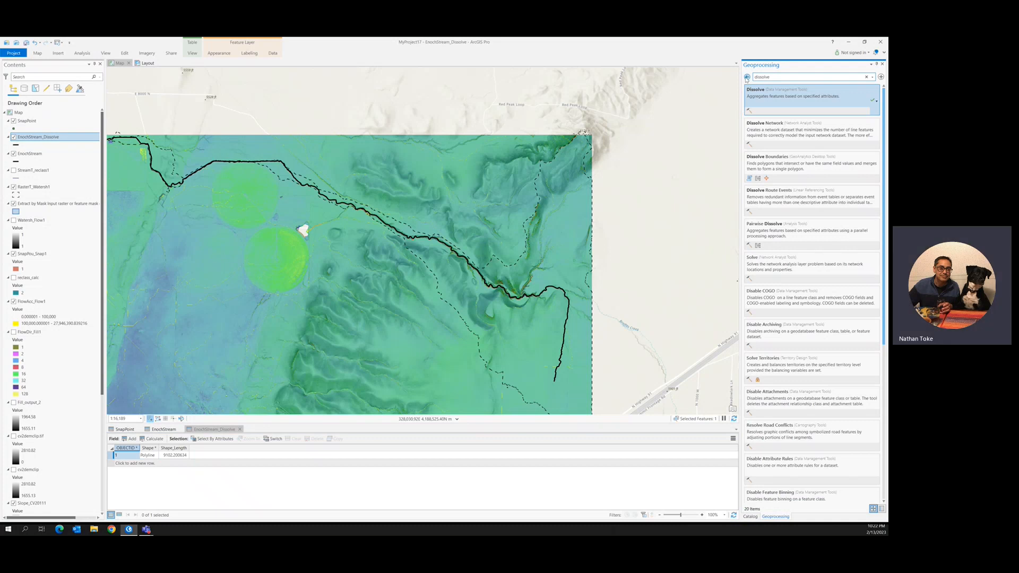
left_click(775, 90)
scroll(760, 142, "up", 1)
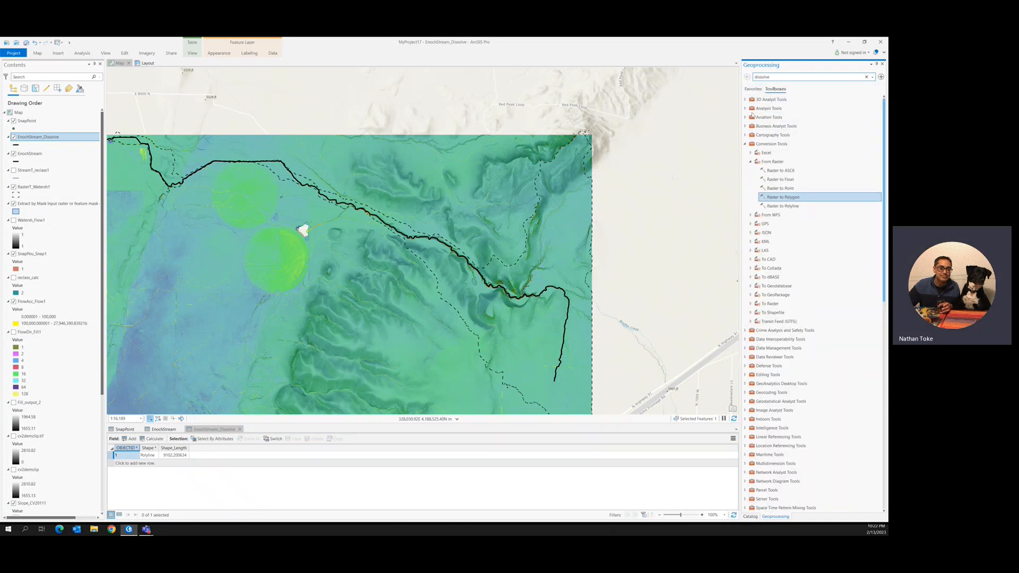
left_click(745, 100)
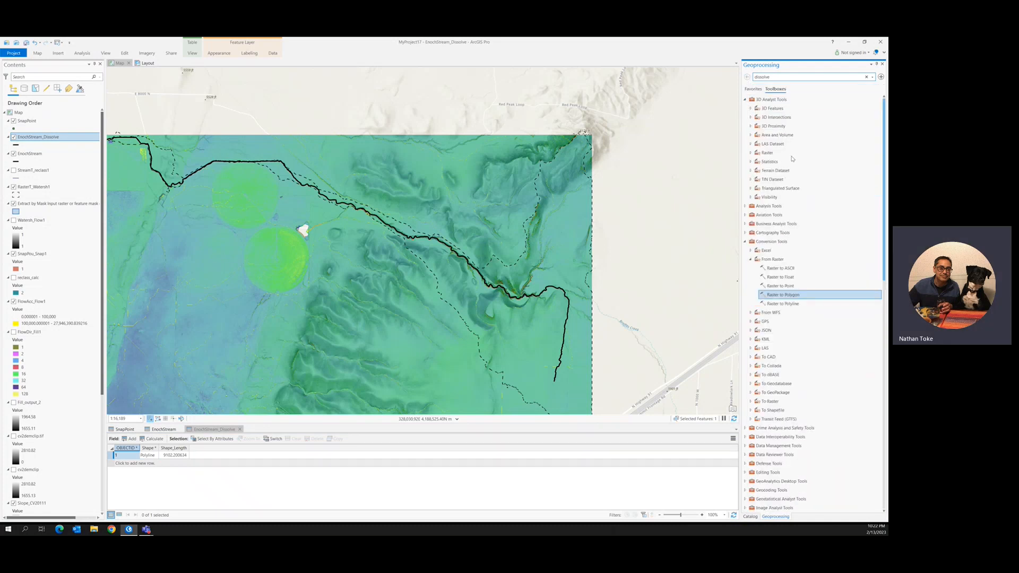
left_click(750, 109)
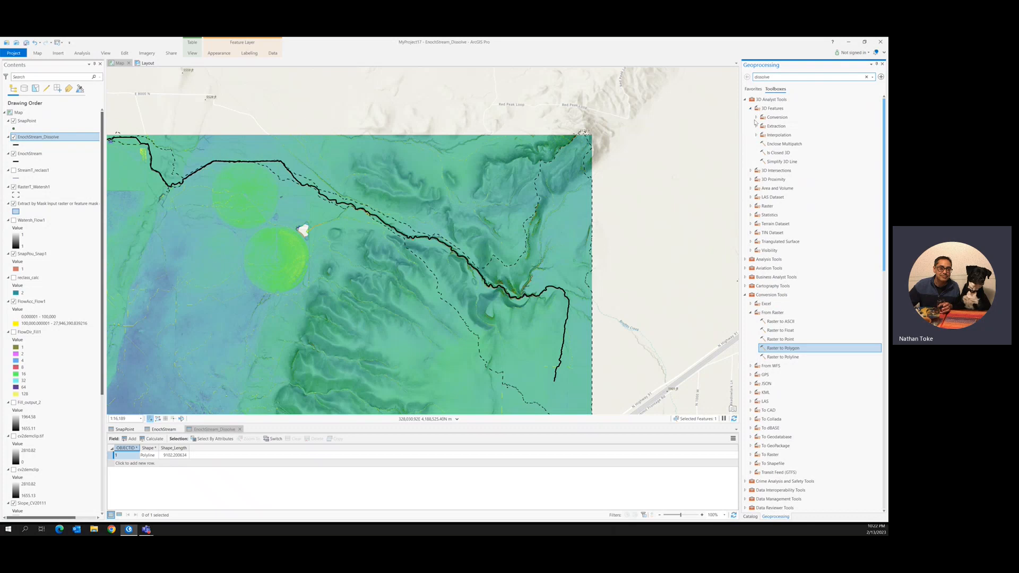
left_click(756, 135)
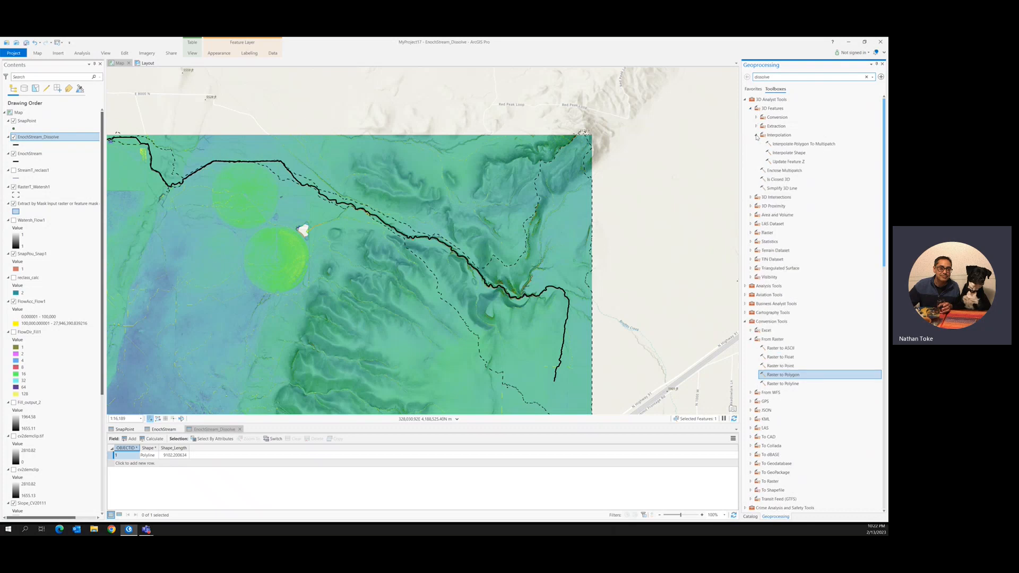
left_click(795, 154)
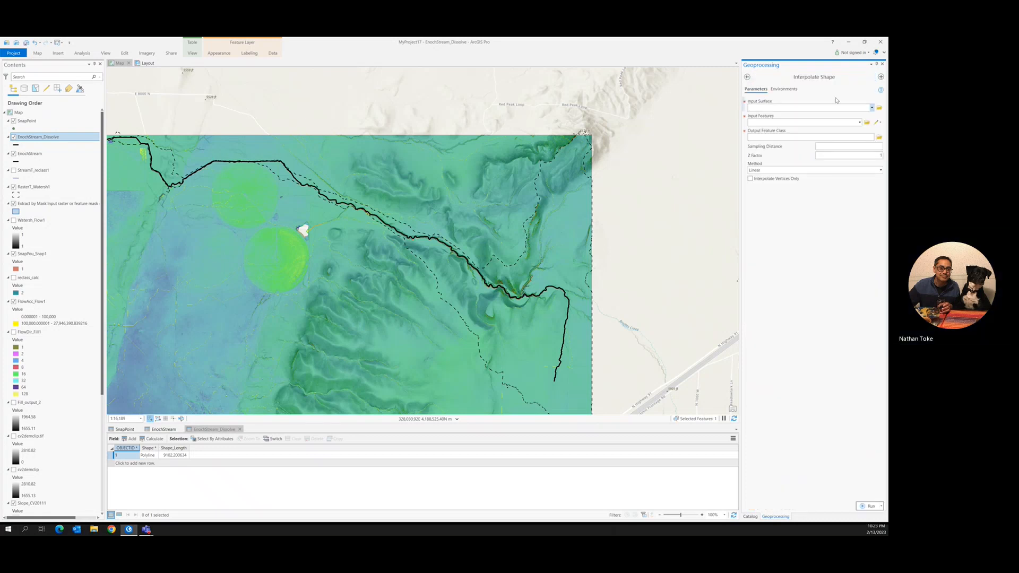
Set the Interpolate Shape input surface to output_USGS1m.tif and the input features to EnochStream_Dissolve
left_click(872, 109)
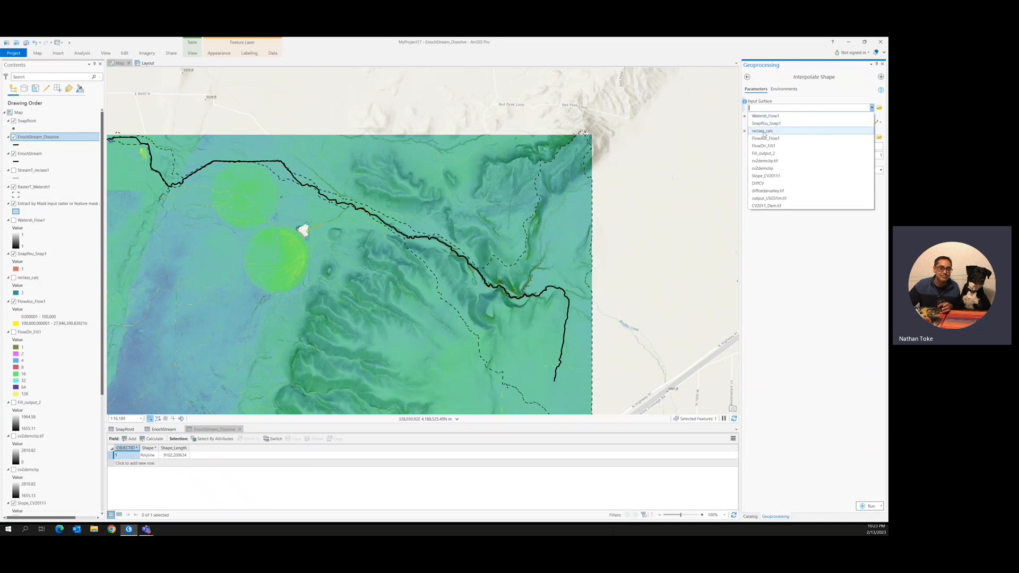
left_click(769, 201)
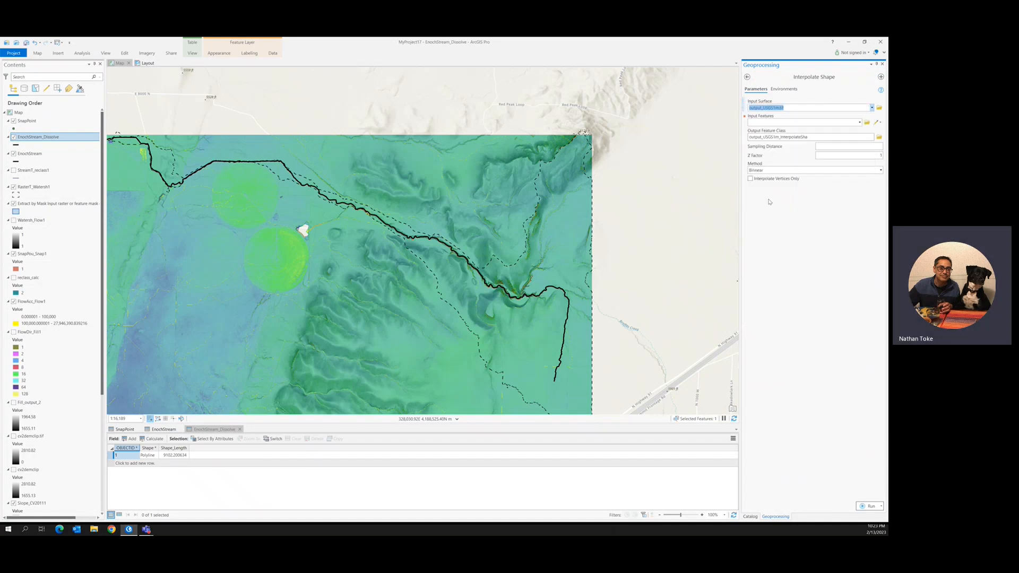
left_click(873, 108)
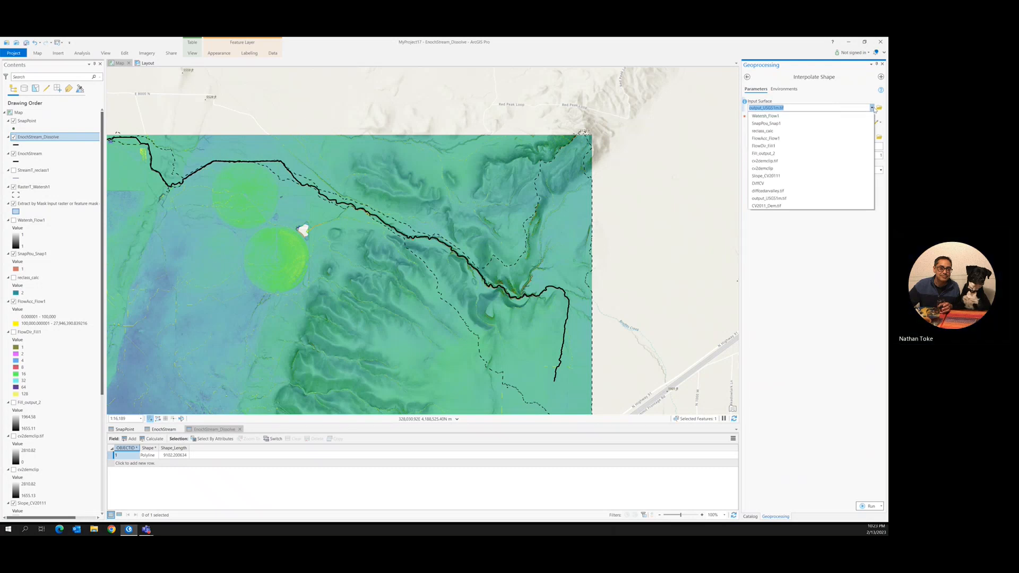
left_click(874, 109)
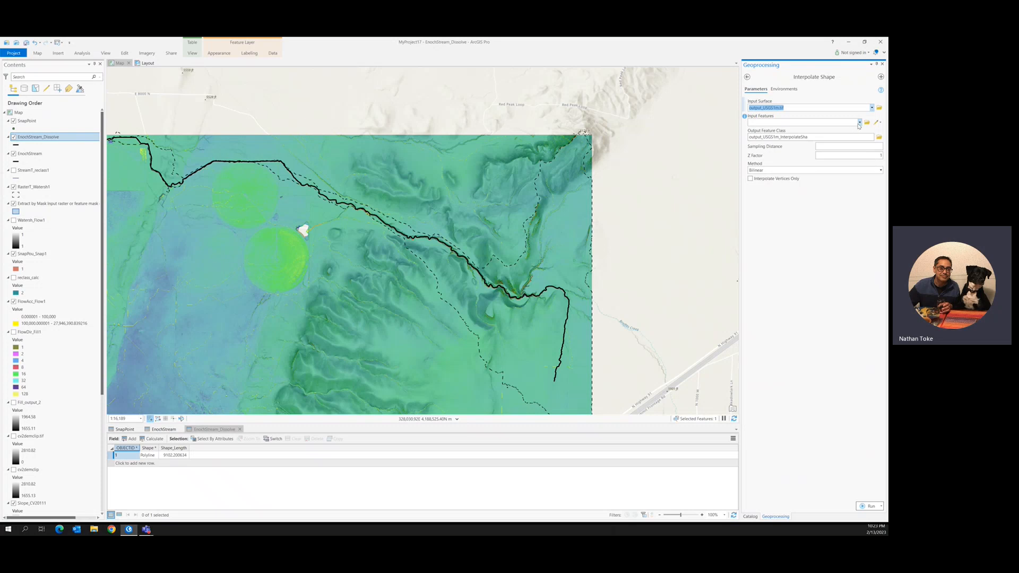
left_click(859, 123)
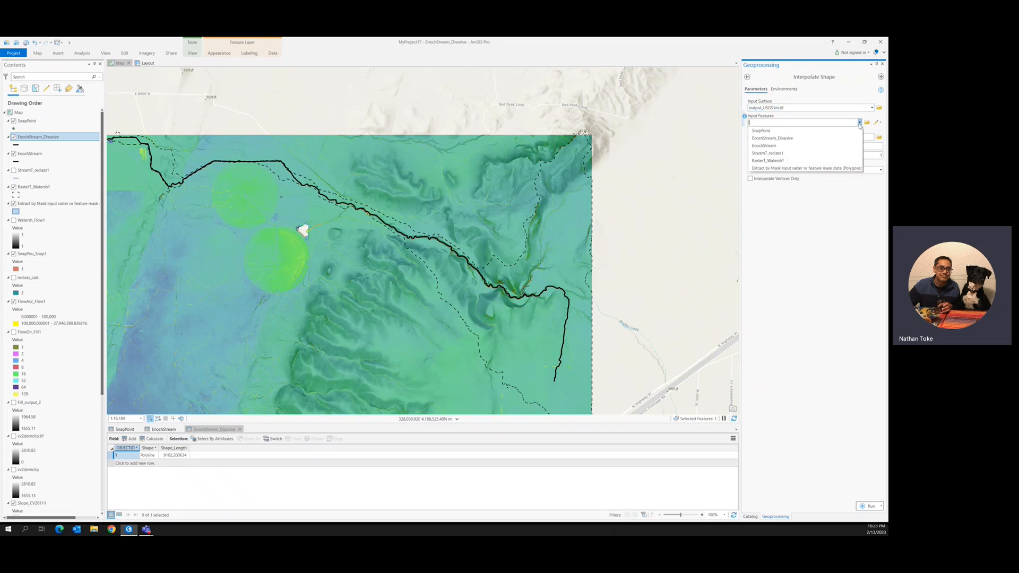
left_click(784, 138)
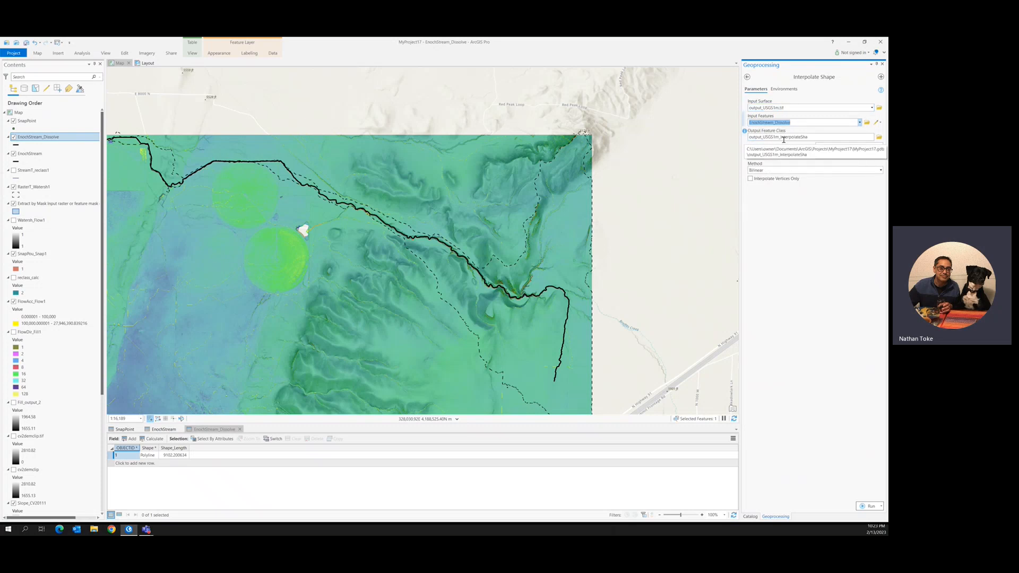
Name the output feature class 3denochstream in the project geodatabase and try to run Interpolate Shape
left_click(853, 138)
left_click_drag(853, 138, 883, 138)
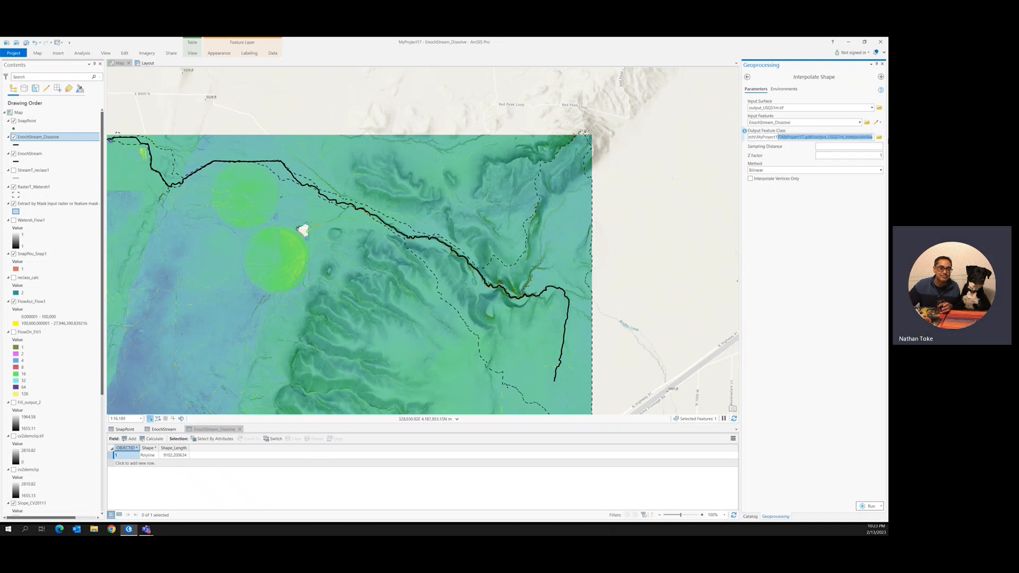
left_click_drag(814, 138, 888, 138)
type("3d")
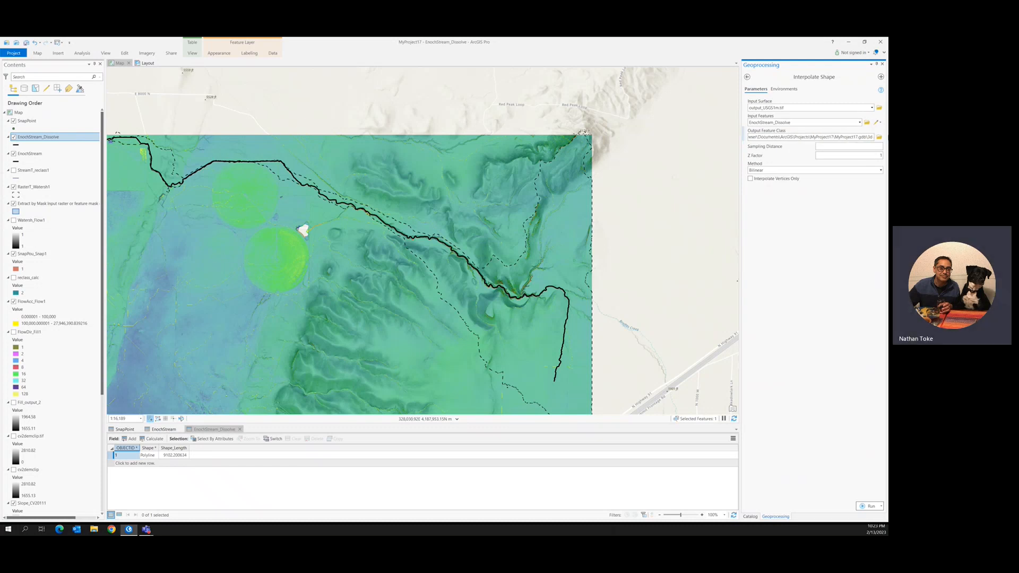
type("enochstream")
left_click(868, 507)
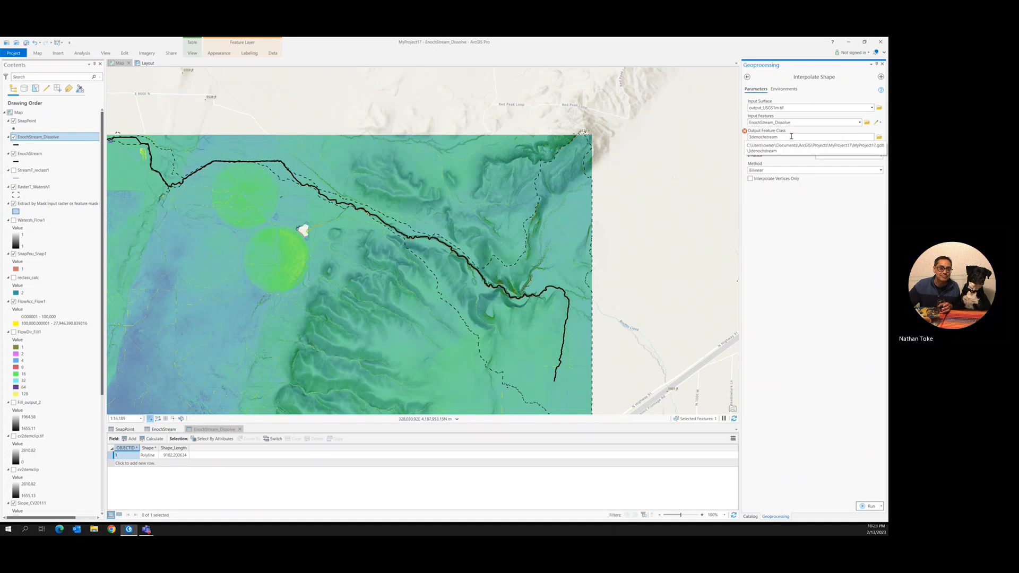
Rename the output feature class Zenochstream, run Interpolate Shape, and open the resulting layer's attribute table
left_click(841, 137)
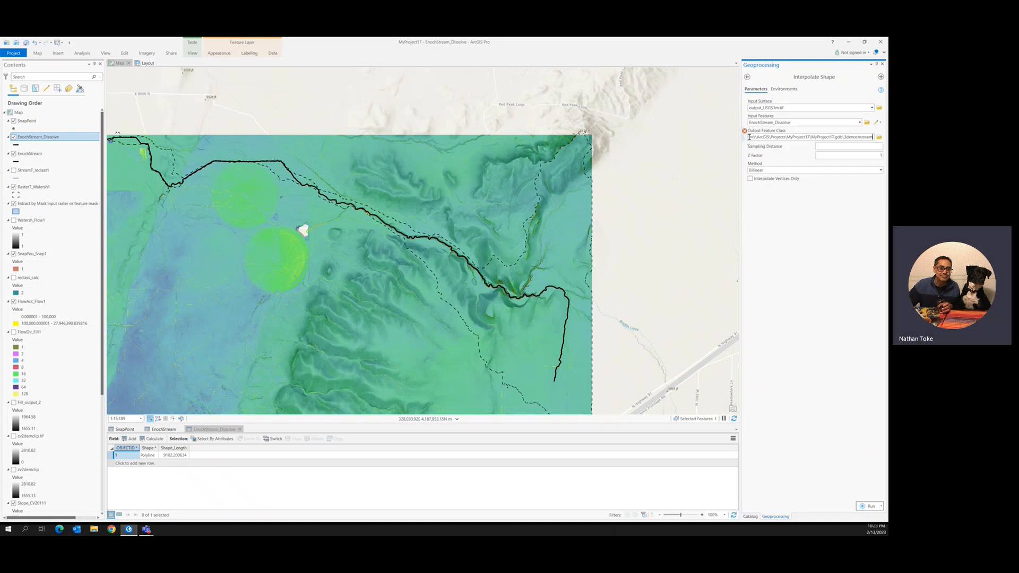
left_click_drag(844, 137, 849, 137)
key("BackSpace")
key("ctrl+z")
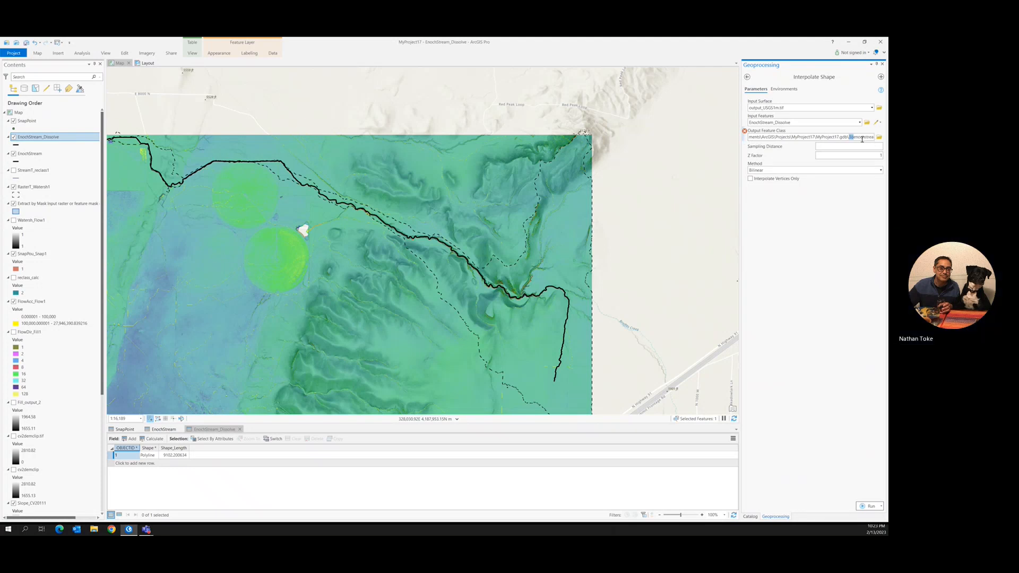
key("BackSpace")
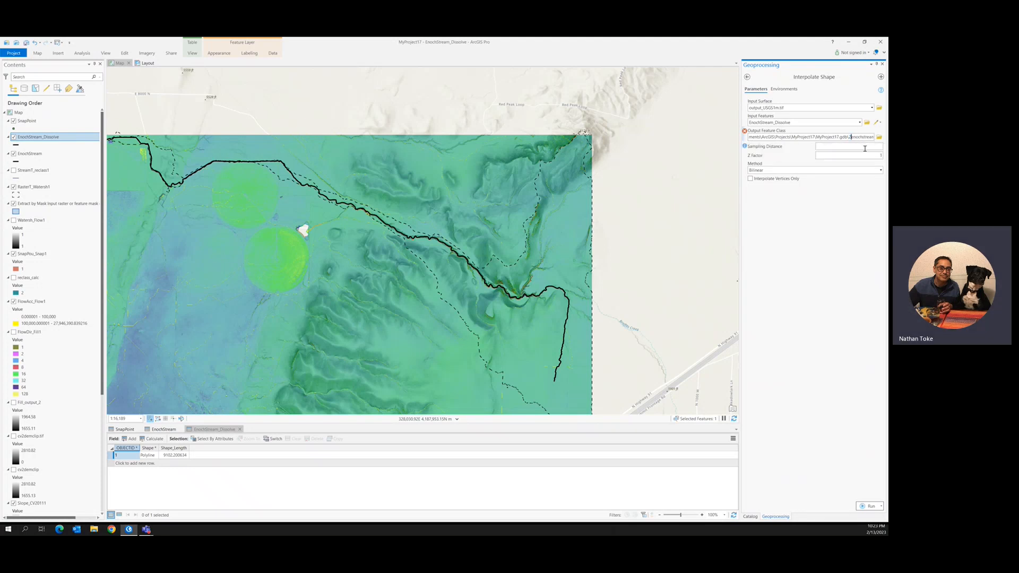
left_click(869, 506)
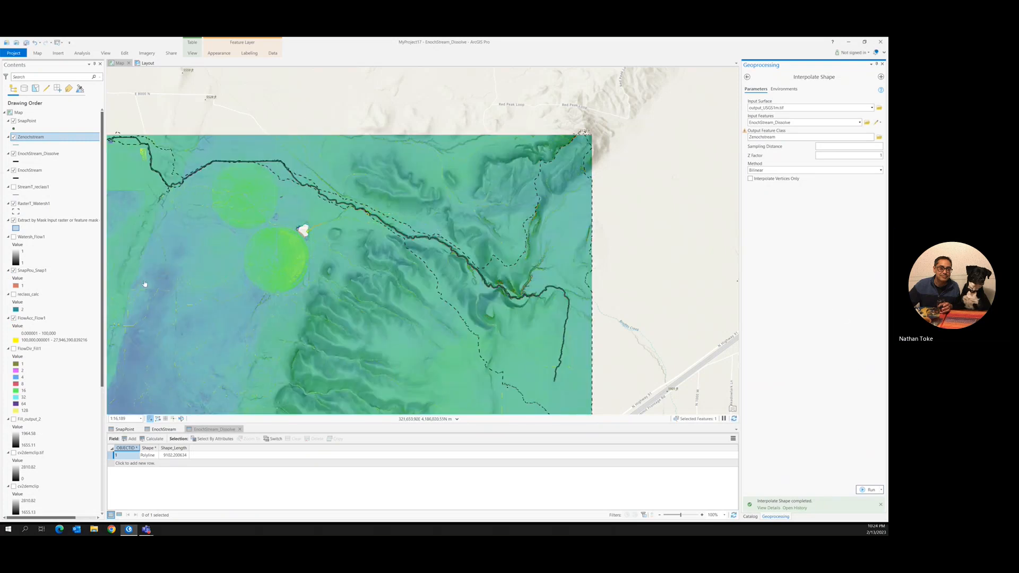
right_click(40, 140)
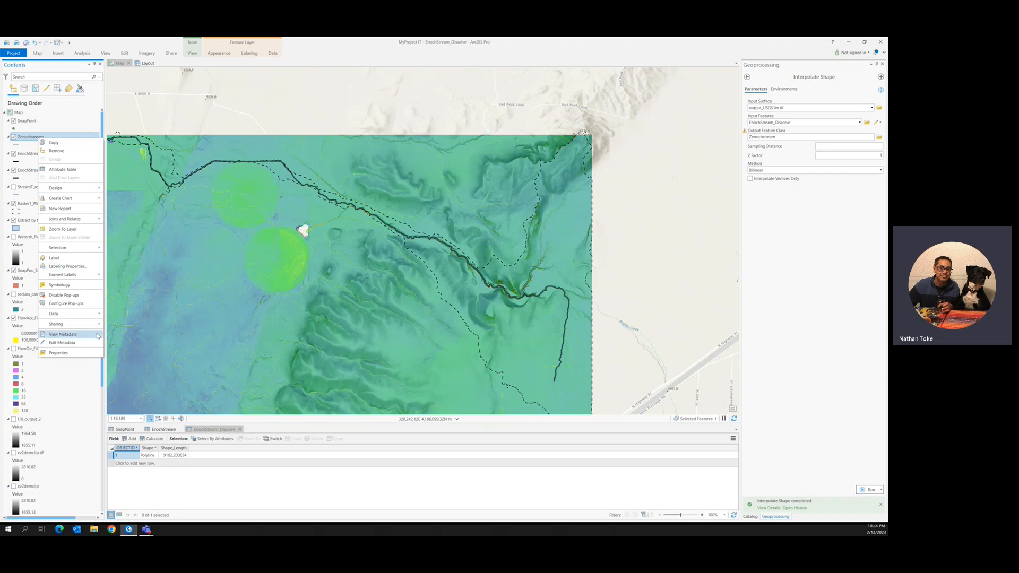
left_click(63, 172)
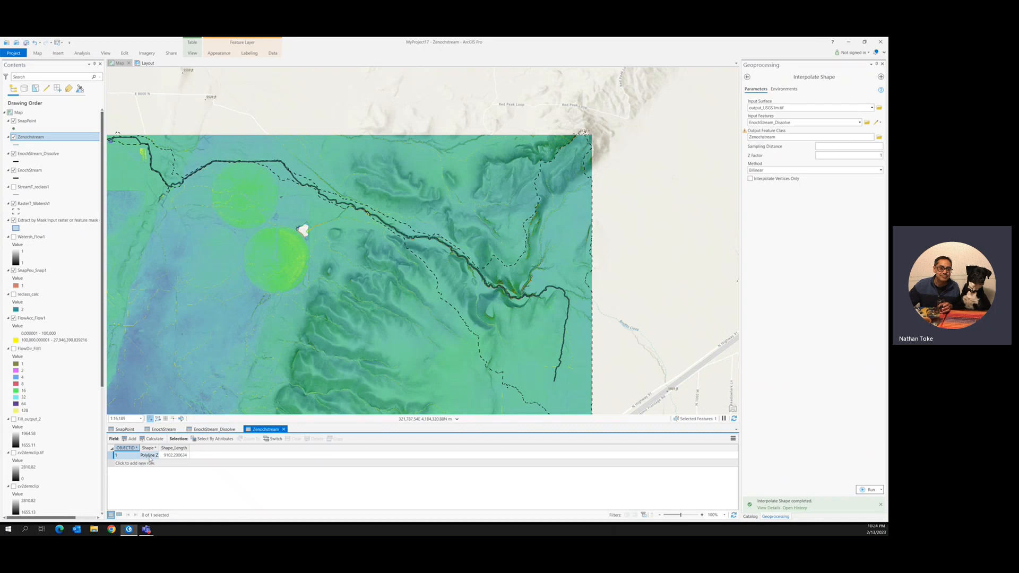
Compare the EnochStream_Dissolve and Zenochstream attribute tables and create an enlarged profile graph from the Zenochstream layer
left_click(213, 429)
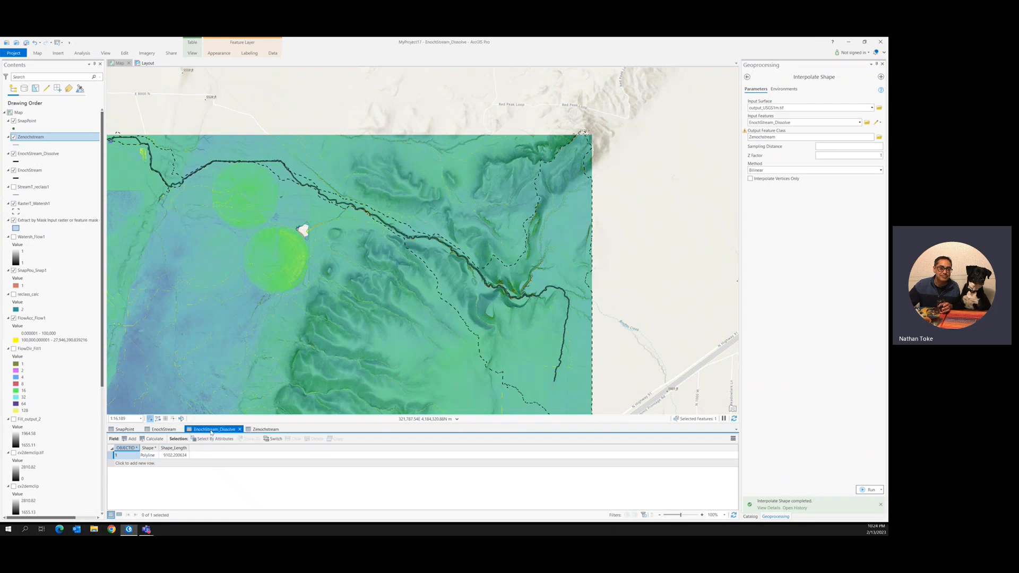
left_click(264, 429)
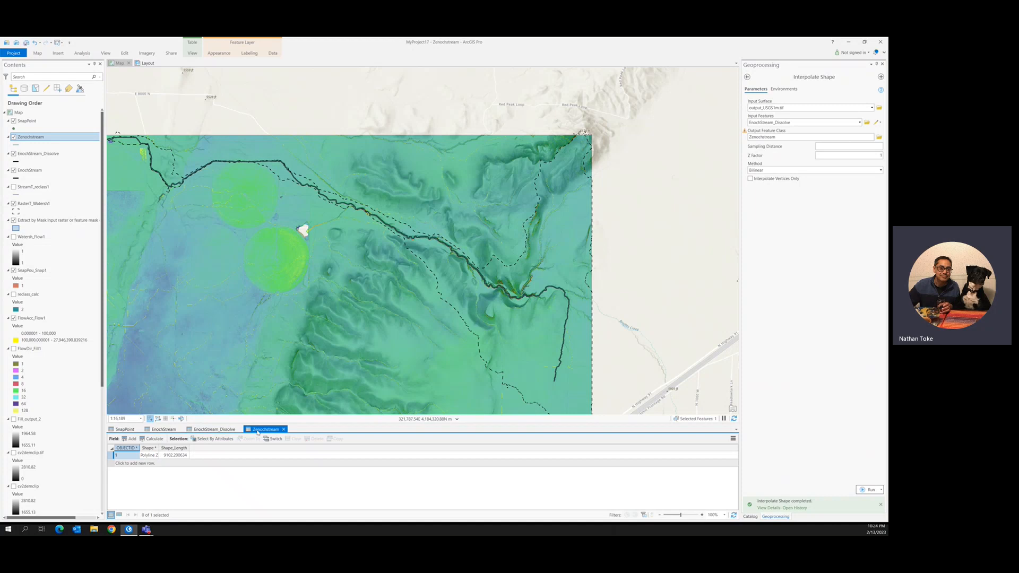
right_click(42, 139)
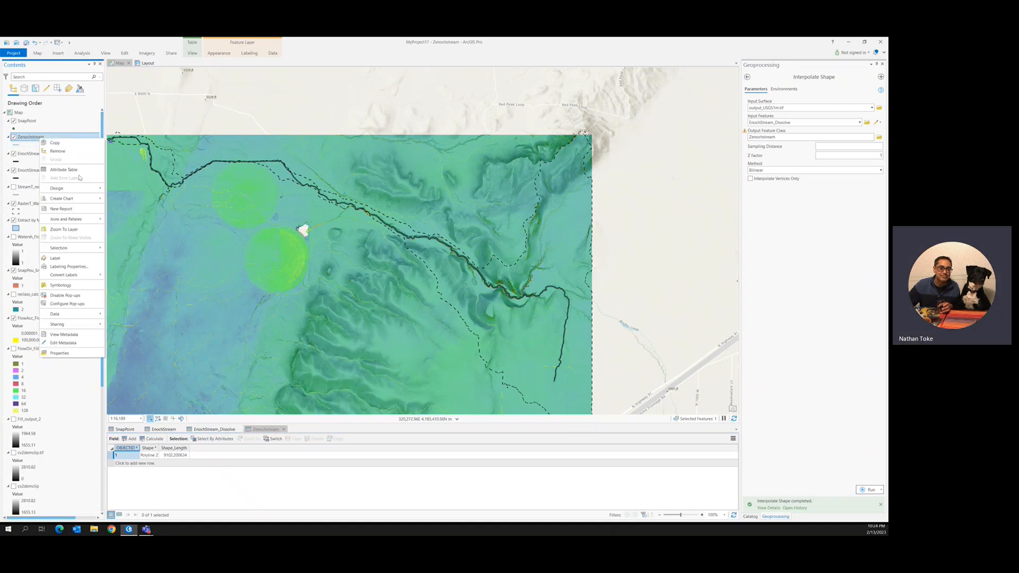
mouse_move(82, 203)
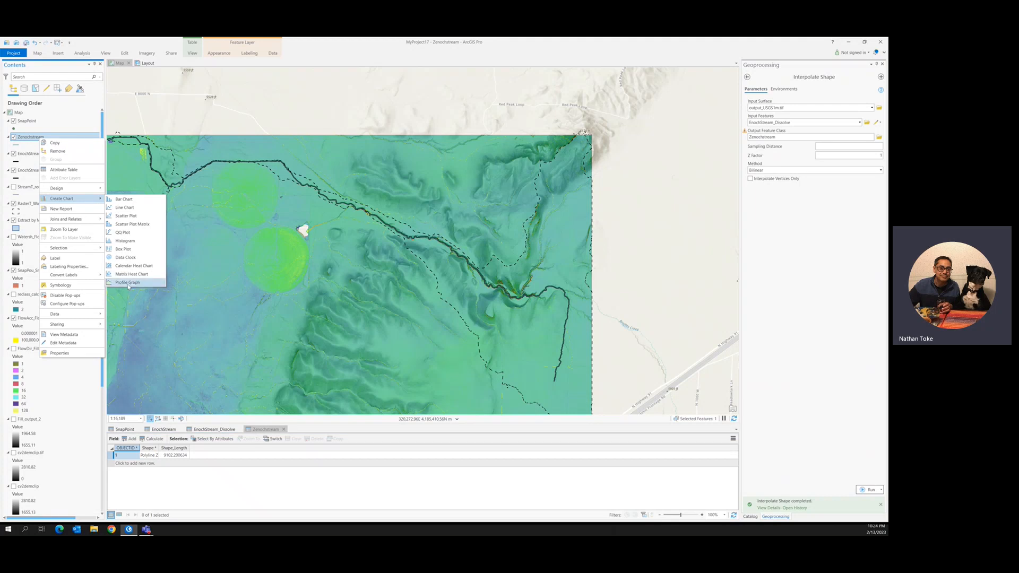
left_click(129, 283)
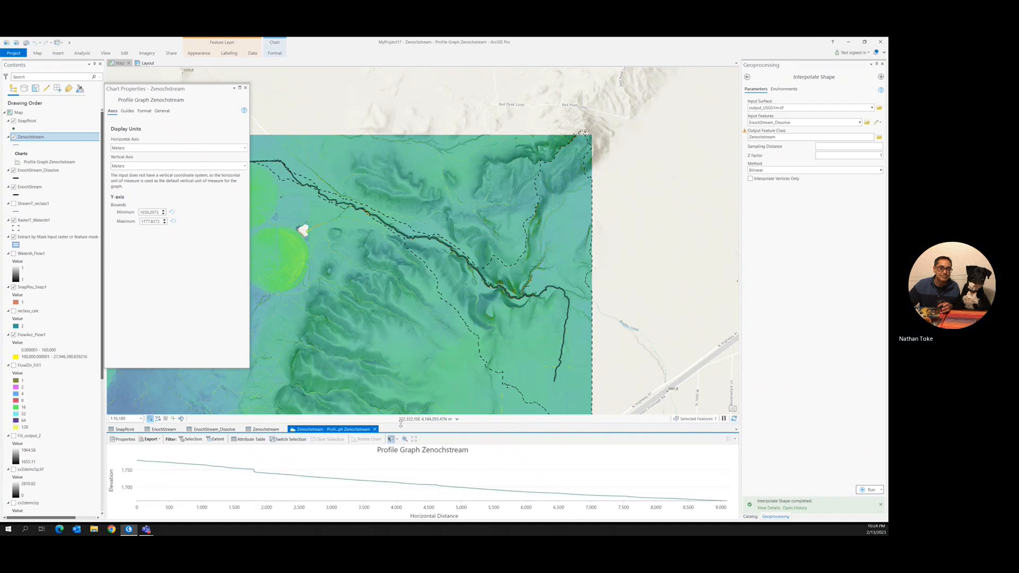
left_click_drag(400, 398, 398, 289)
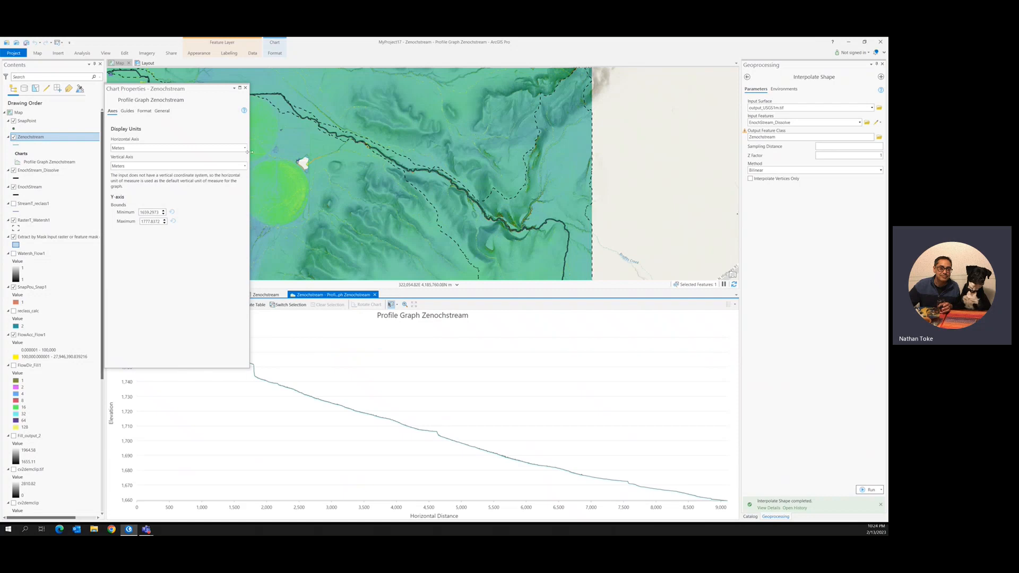
left_click(244, 88)
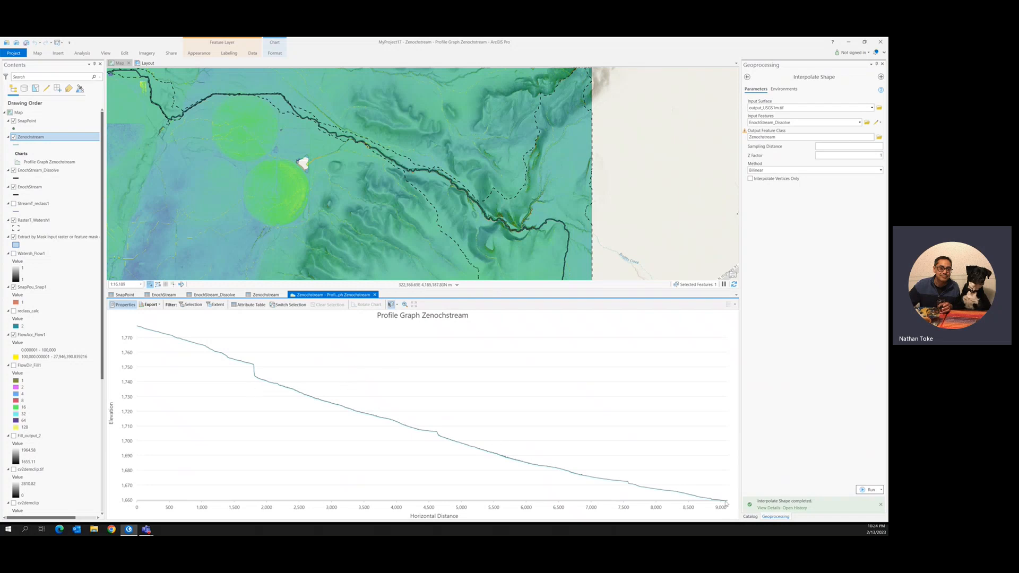
Examine the elevation profile against the stream's course on the map and view the chart's export options
mouse_move(725, 504)
left_click_drag(623, 242, 638, 158)
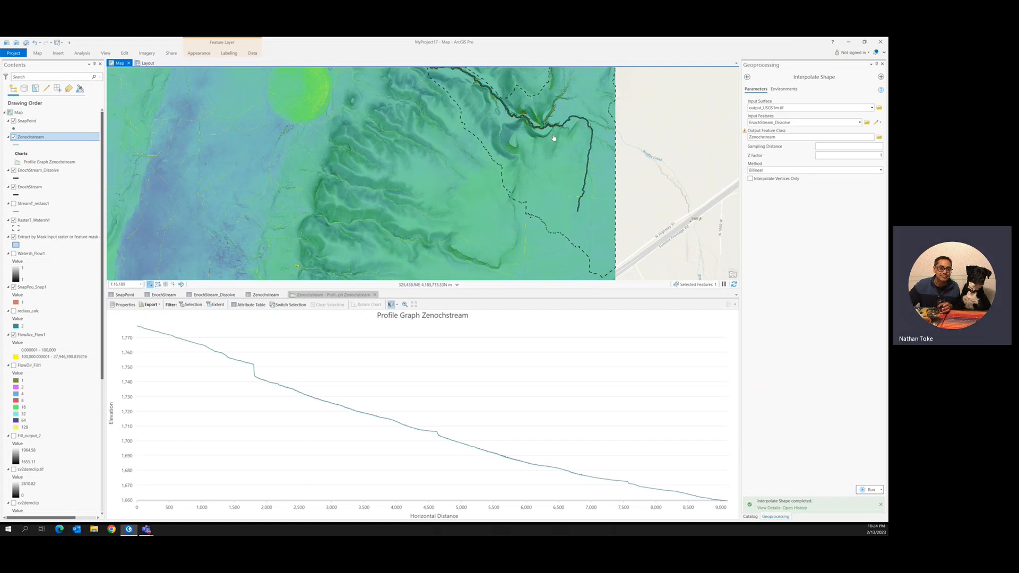
mouse_move(420, 411)
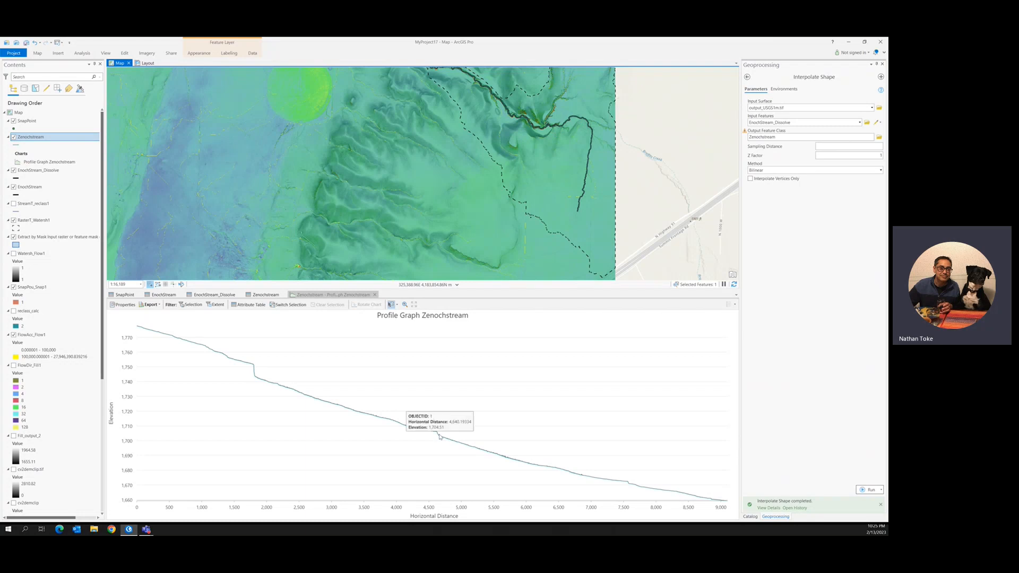
left_click_drag(348, 193, 401, 265)
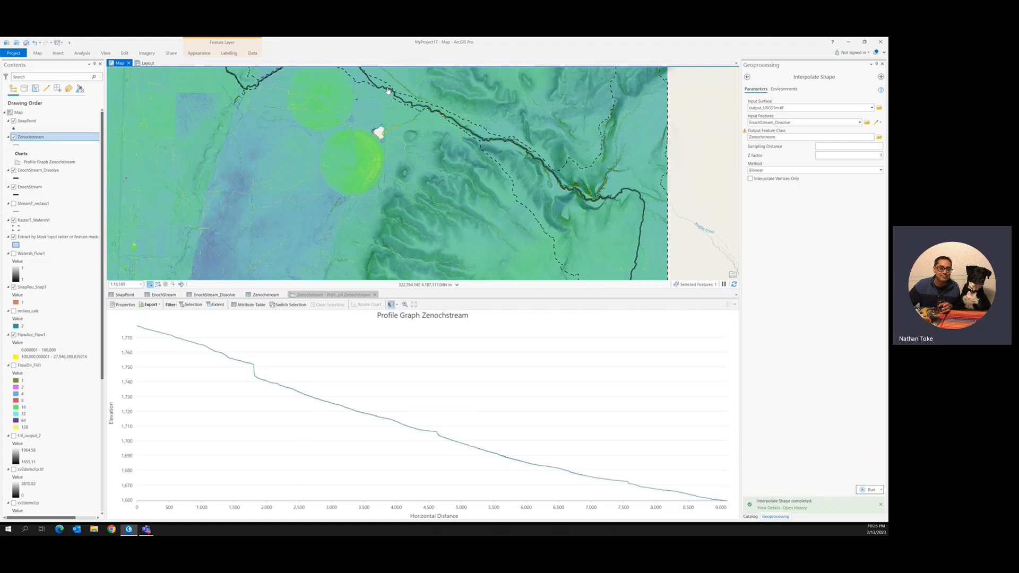
left_click_drag(388, 91, 465, 178)
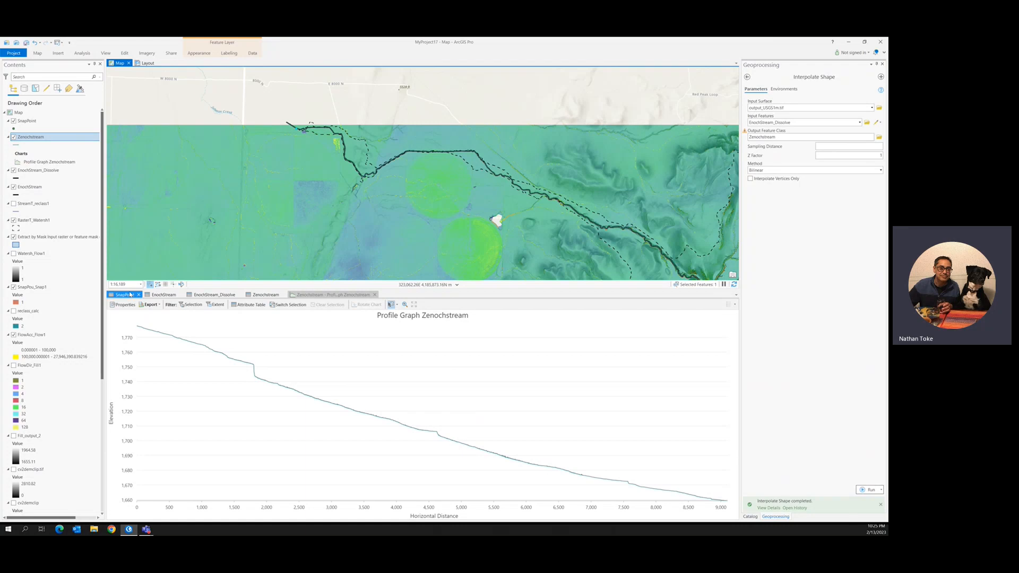
left_click(155, 305)
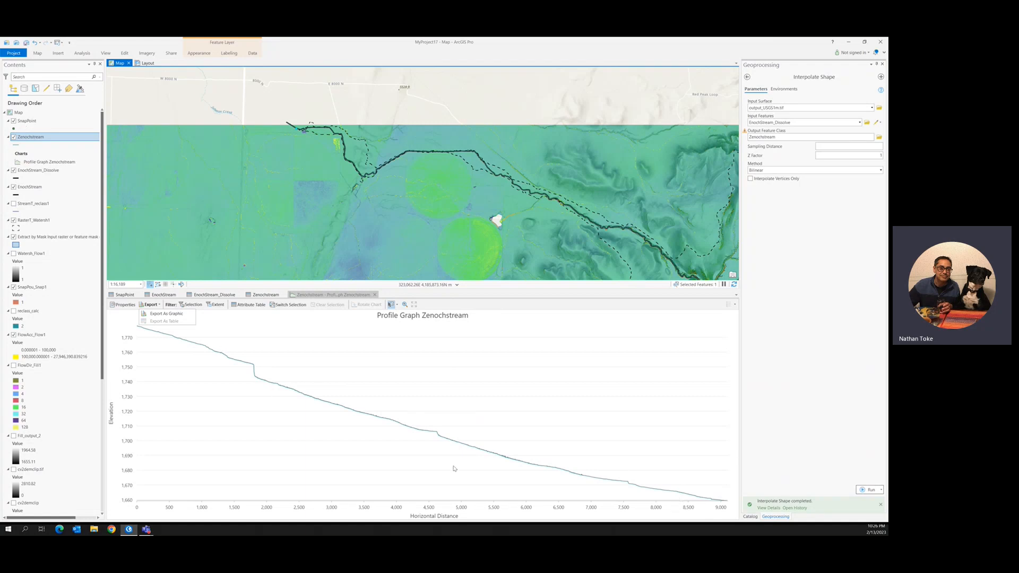
Create a SnapPoint feature on the Zenochstream vertex at the sharp stream bend west of the circular fields
left_click(20, 121)
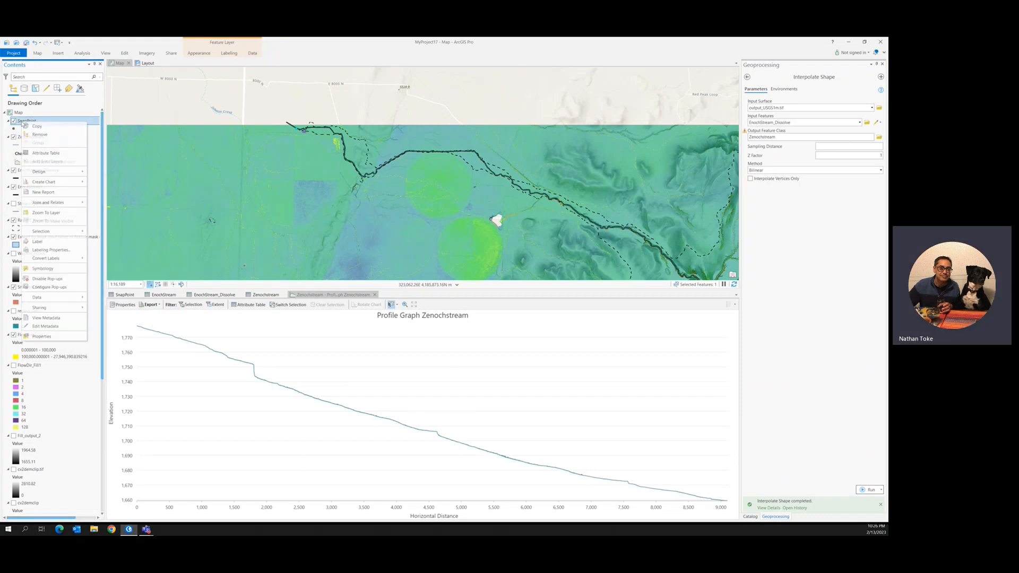
left_click(125, 54)
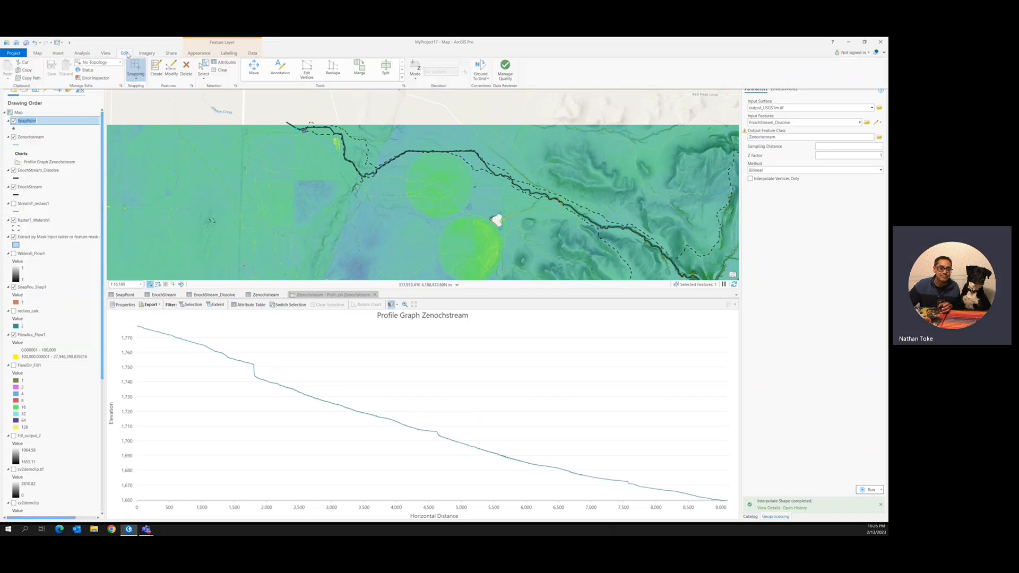
left_click(154, 69)
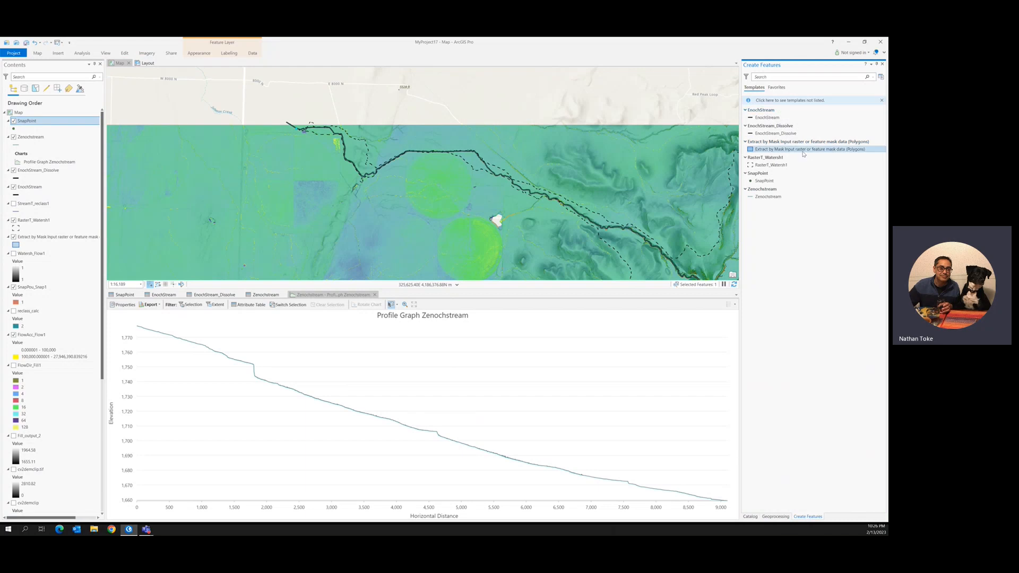
left_click(764, 181)
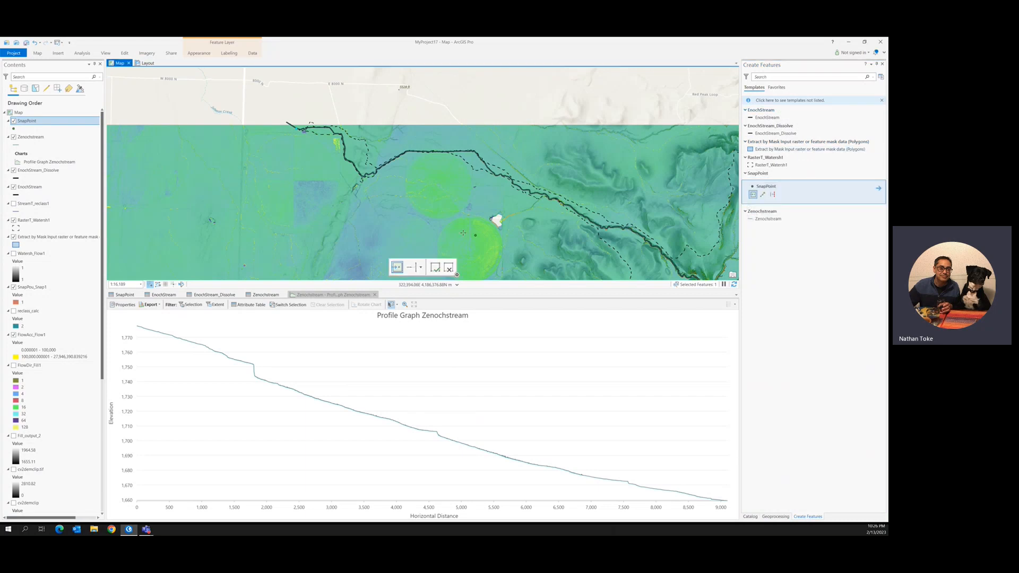
scroll(363, 181, "up", 4)
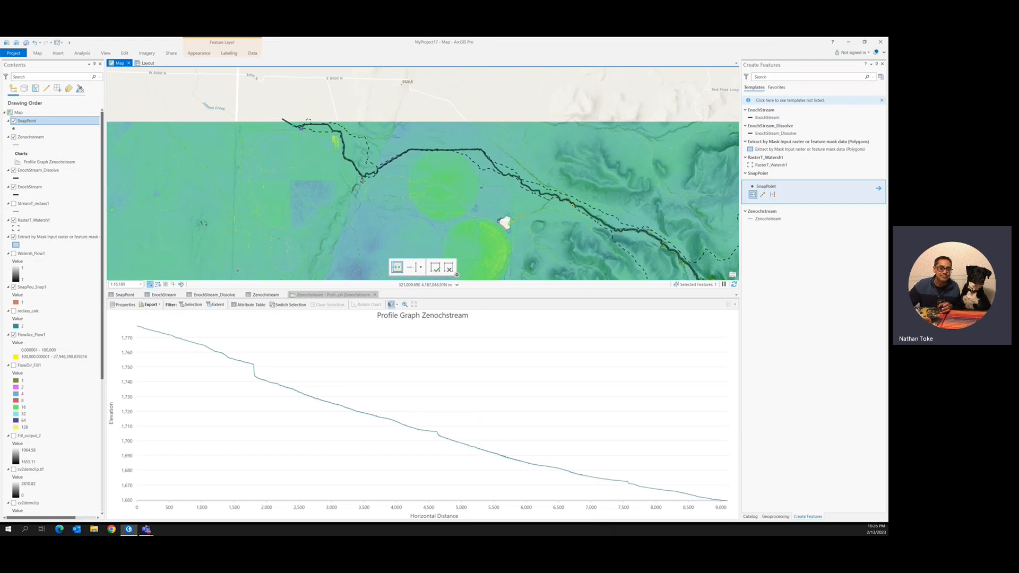
scroll(365, 169, "down", 1)
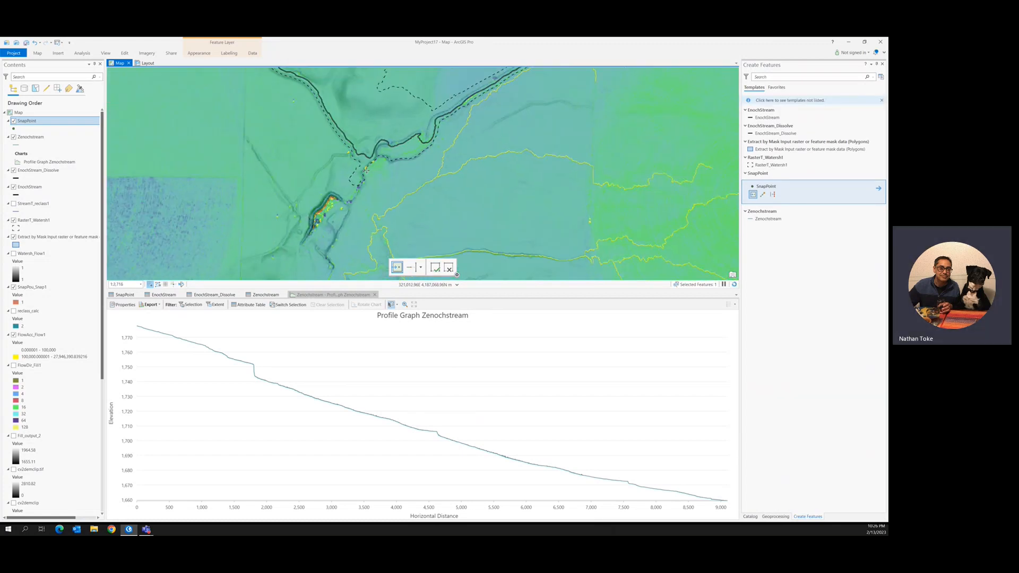
scroll(369, 169, "down", 2)
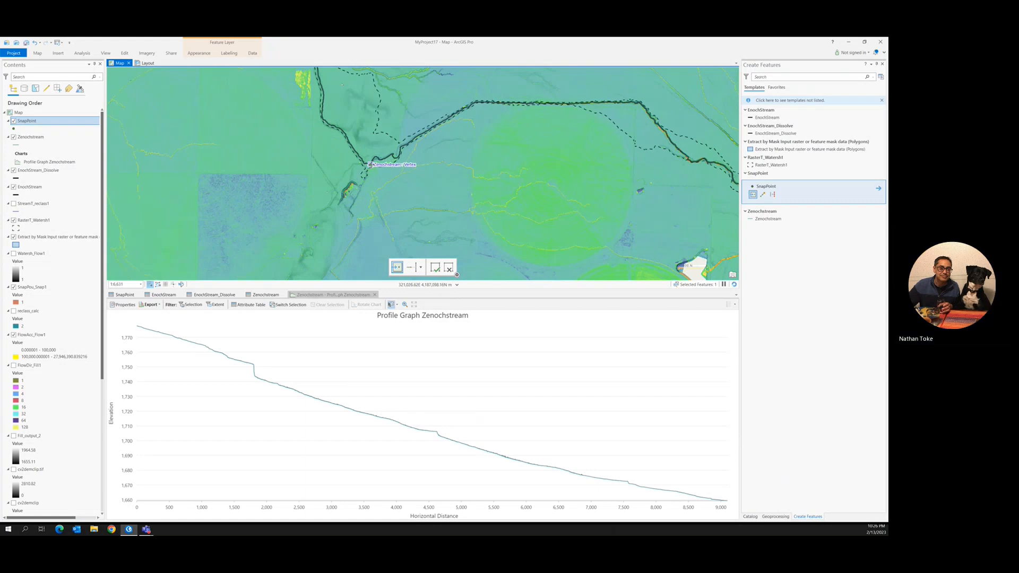
left_click(371, 162)
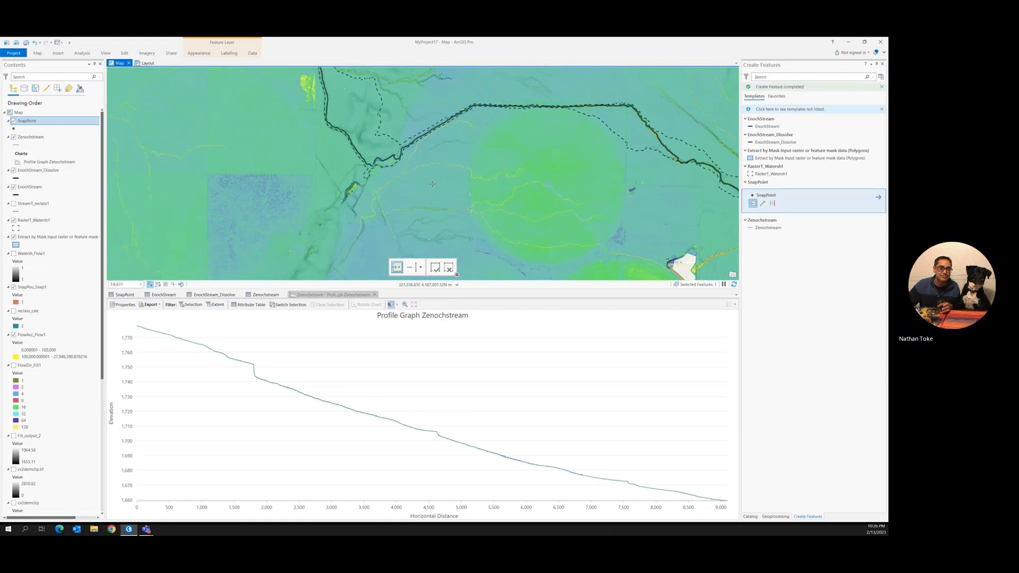
Examine the stream's upstream reach and eastern canyon on the map for locations matching the drops in the profile
scroll(432, 184, "down", 4)
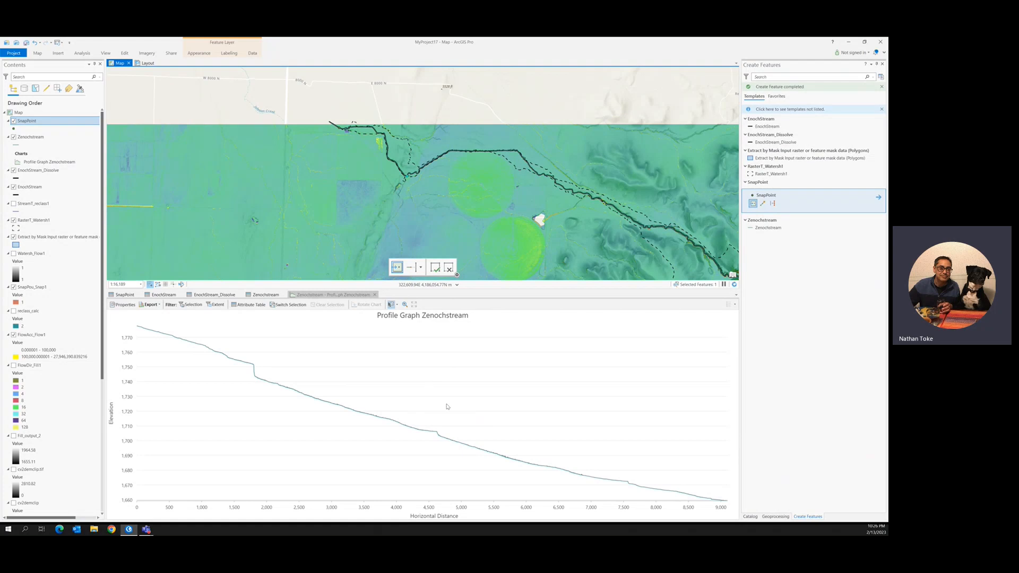
scroll(548, 184, "up", 4)
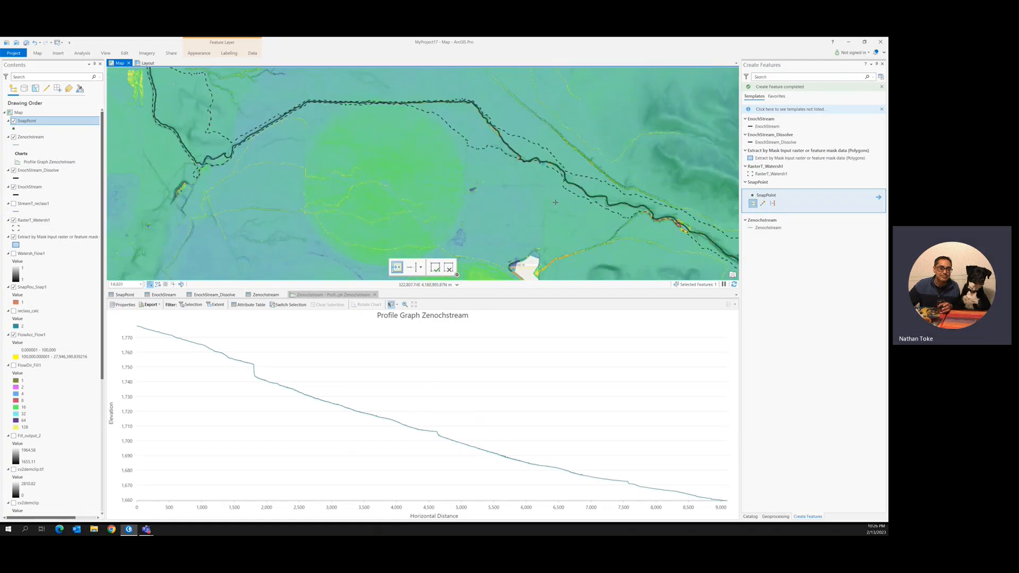
scroll(607, 237, "down", 8)
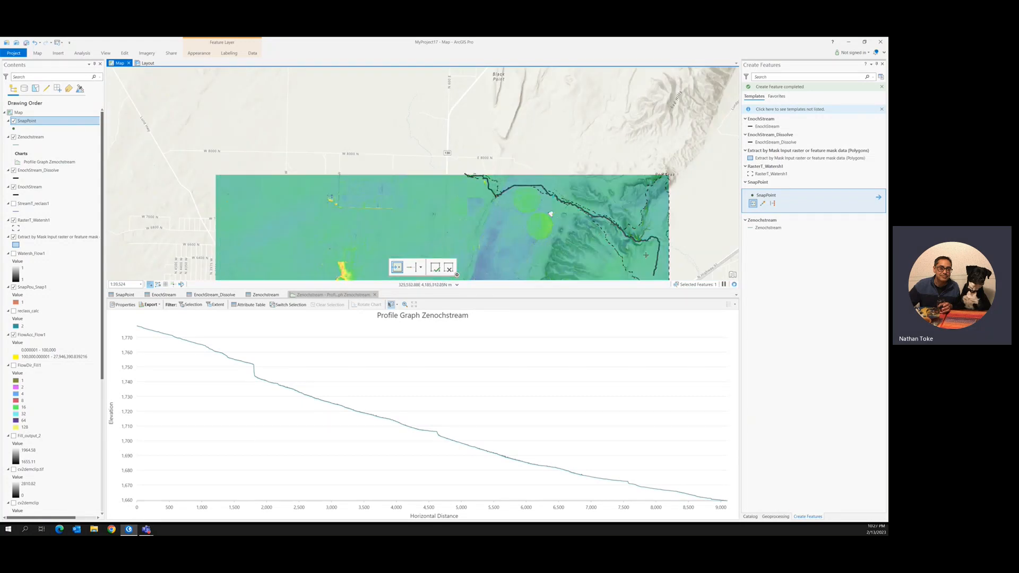
scroll(646, 255, "up", 5)
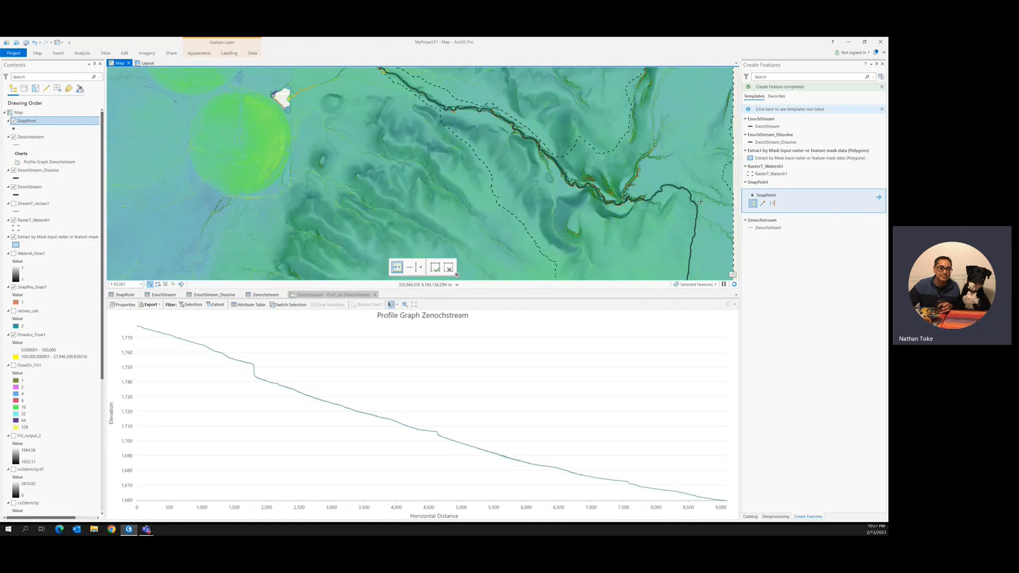
scroll(700, 201, "up", 3)
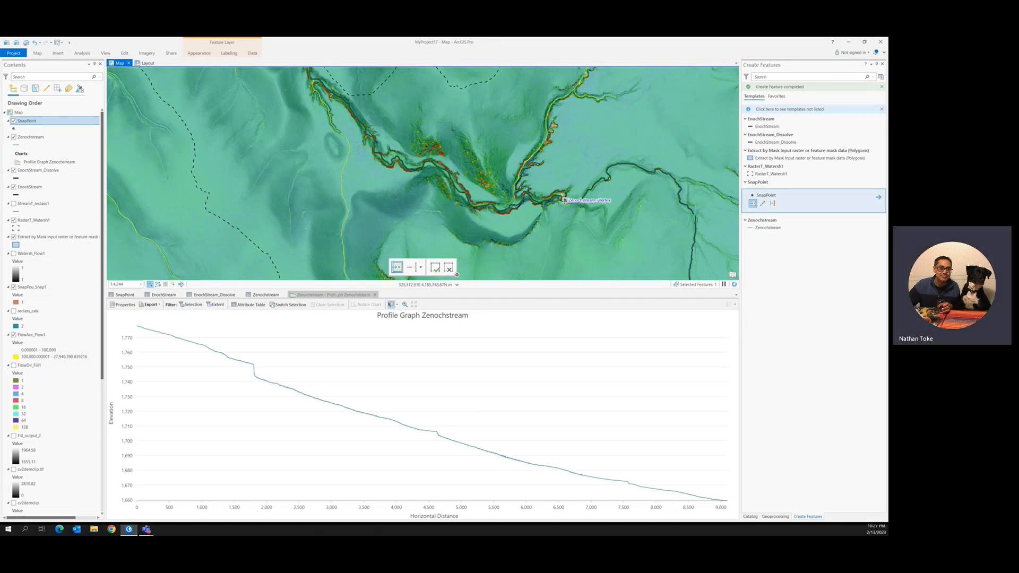
scroll(564, 201, "down", 3)
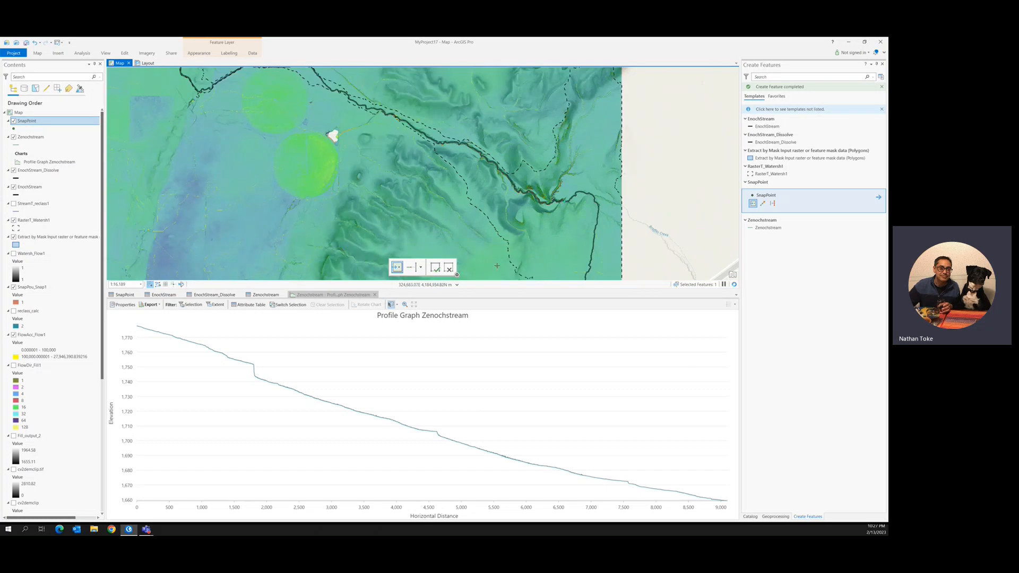
scroll(497, 265, "down", 1)
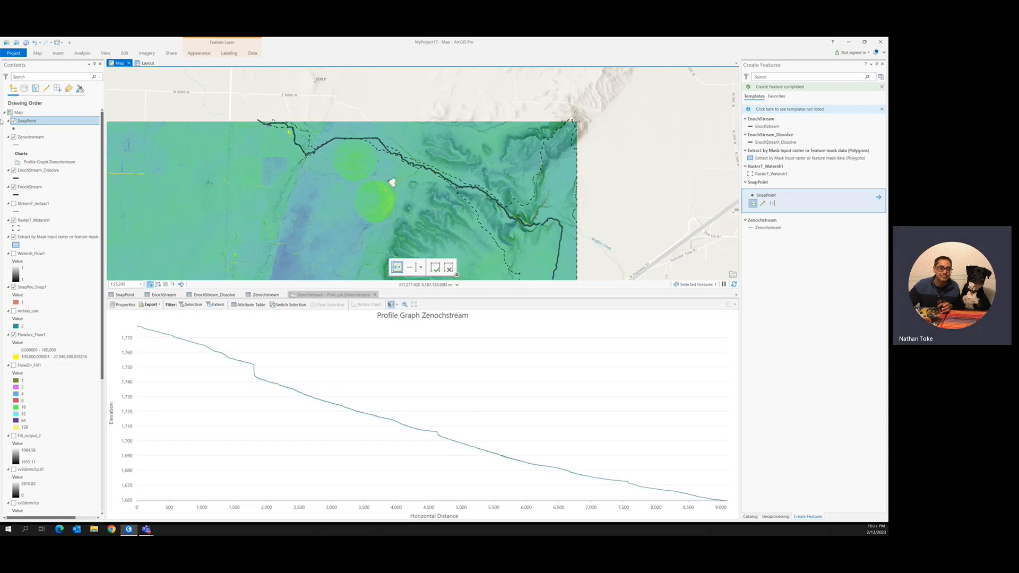
Open the SnapPoint attribute table and save all edits
right_click(23, 121)
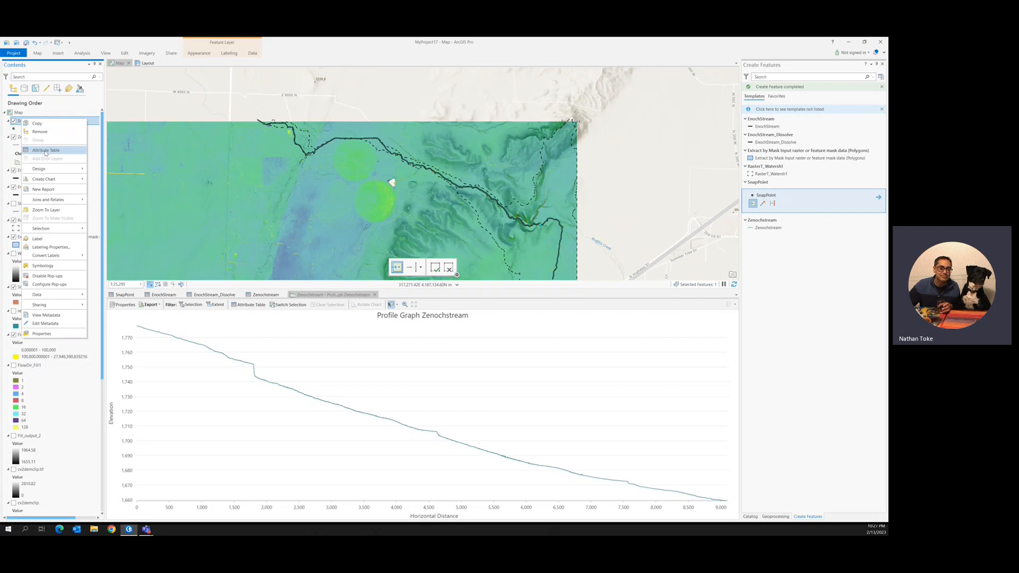
left_click(46, 151)
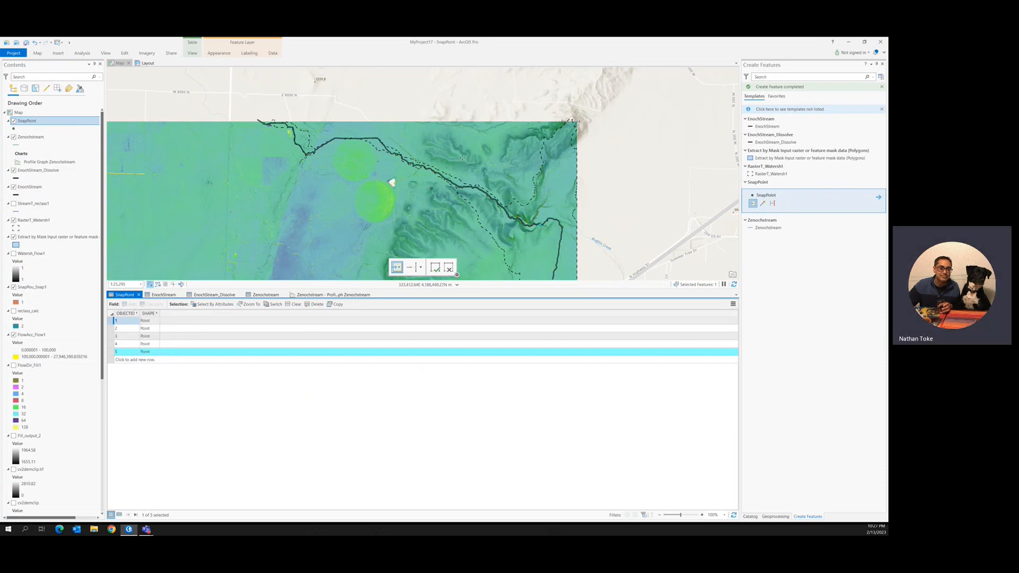
left_click(120, 54)
left_click(54, 71)
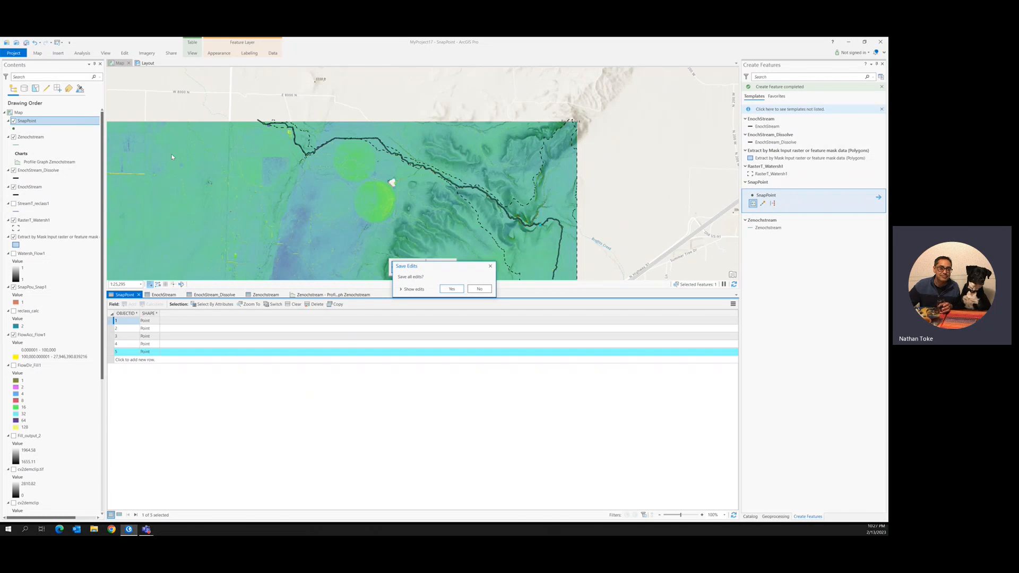
left_click(452, 288)
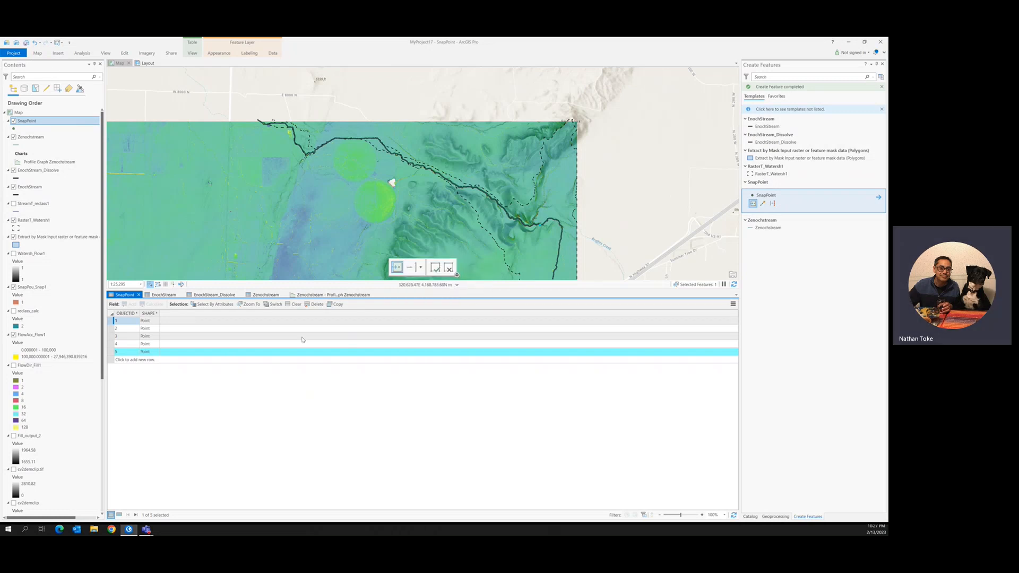
Add a text field called Name to the SnapPoint layer and save the field changes
left_click(131, 304)
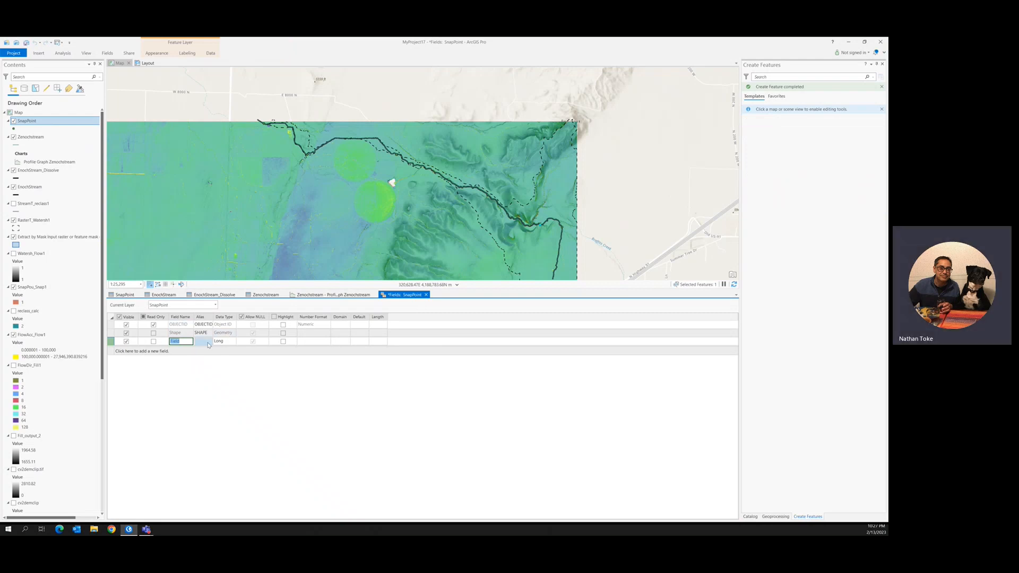
type("Name")
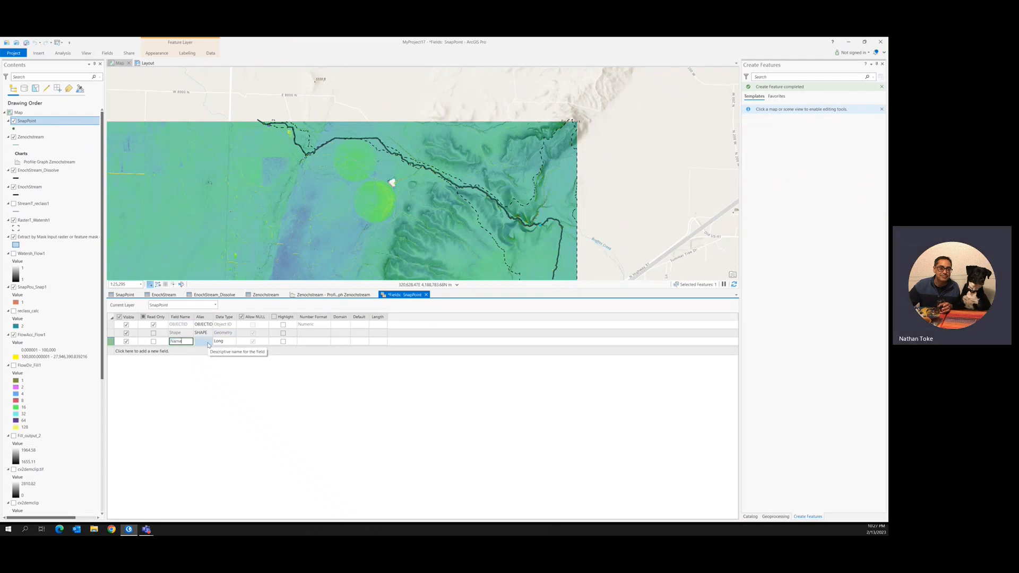
left_click(223, 344)
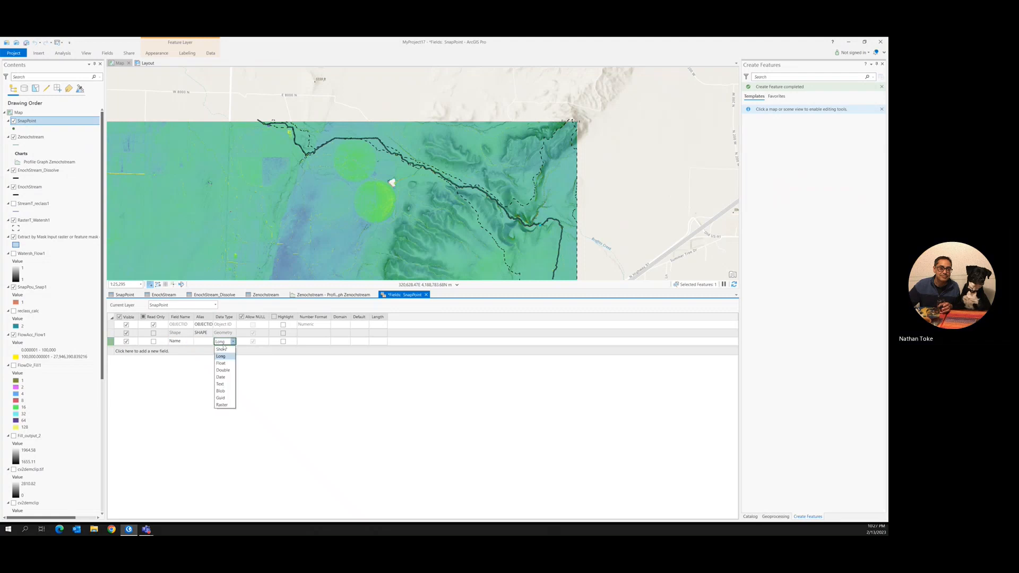
left_click(220, 384)
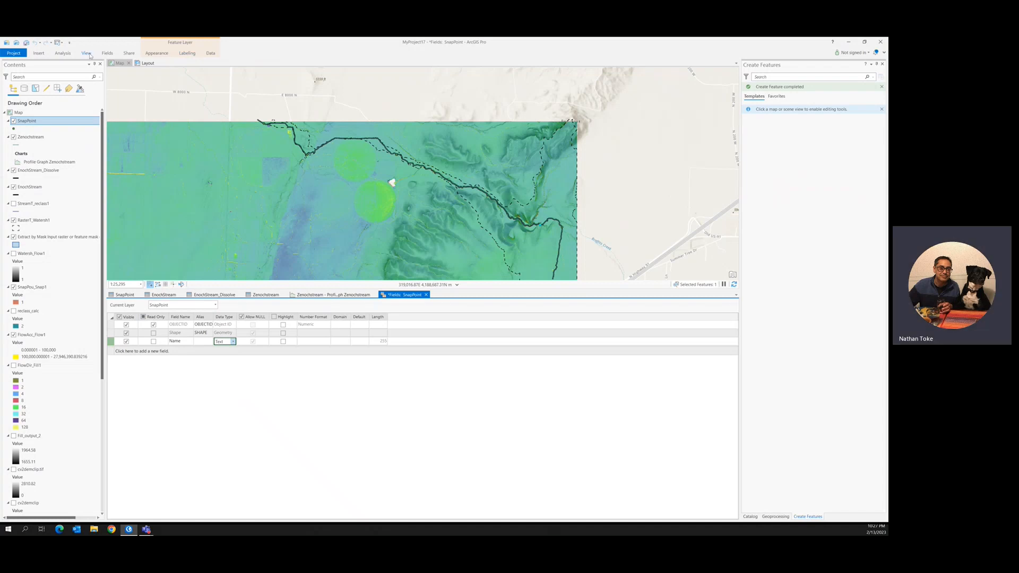
left_click(106, 53)
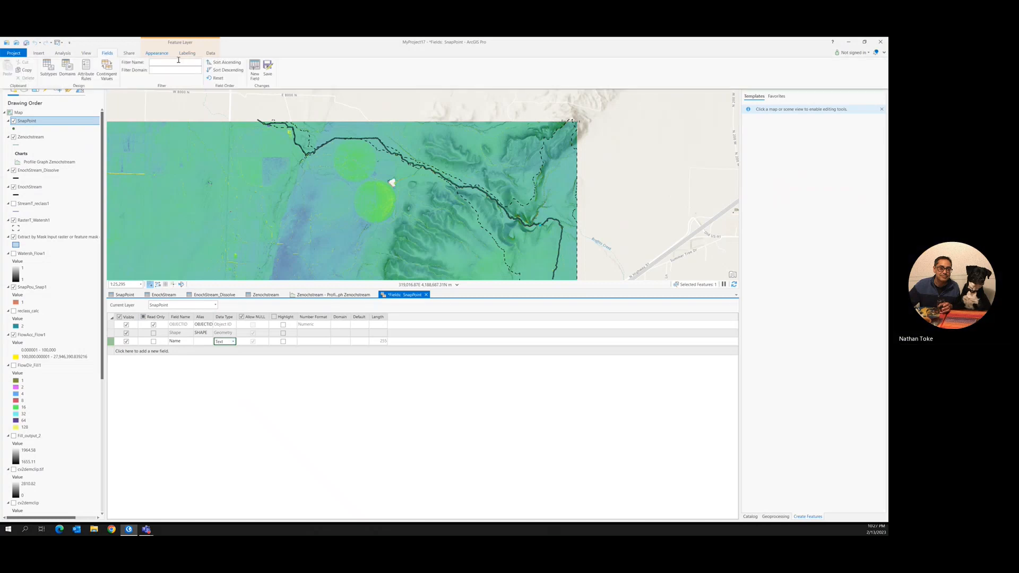
left_click(266, 68)
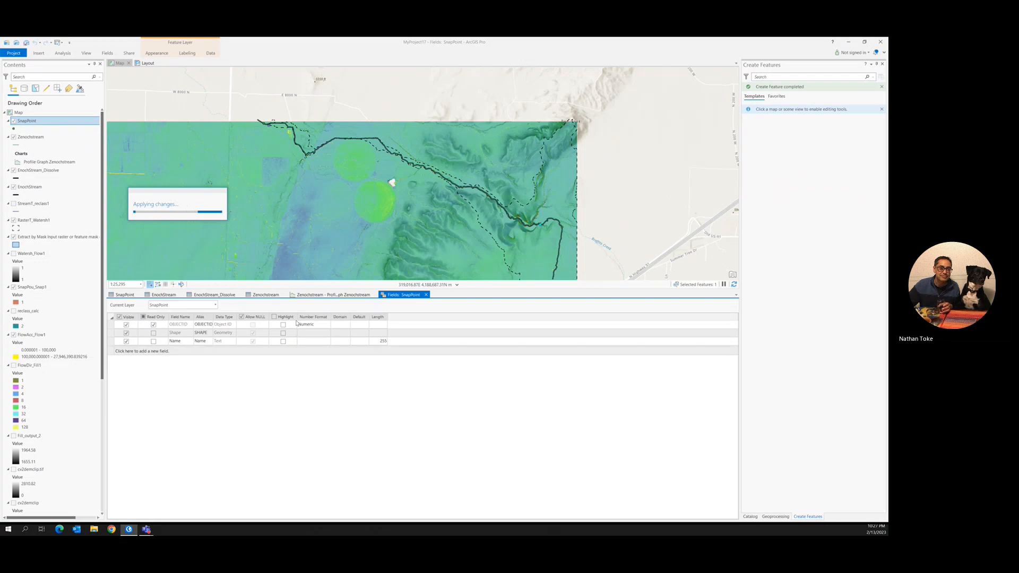
Name the first three SnapPoint records Outflow, Lower Graben and Upper Graben in the attribute table
left_click(126, 295)
double_click(173, 320)
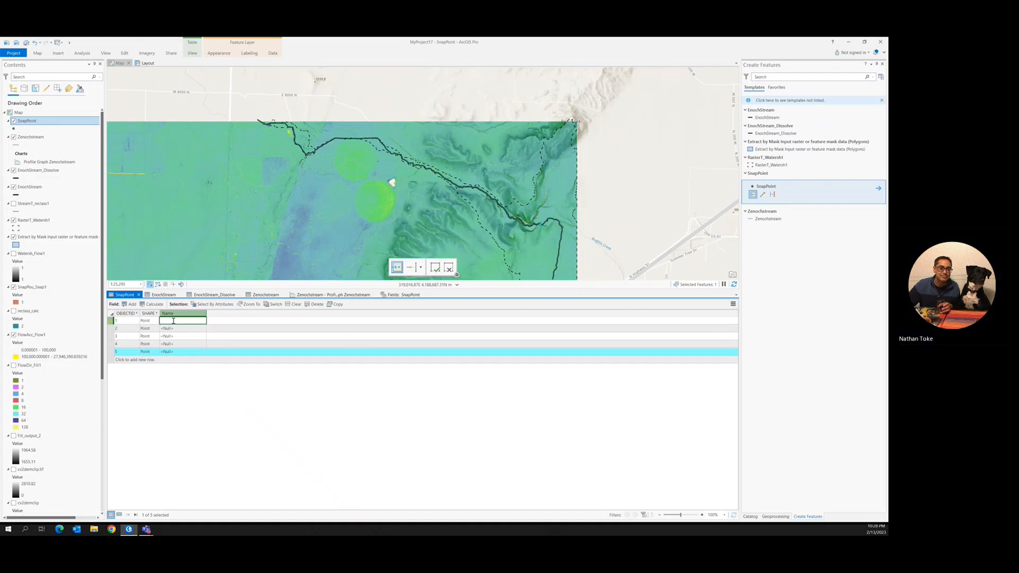
type("Out")
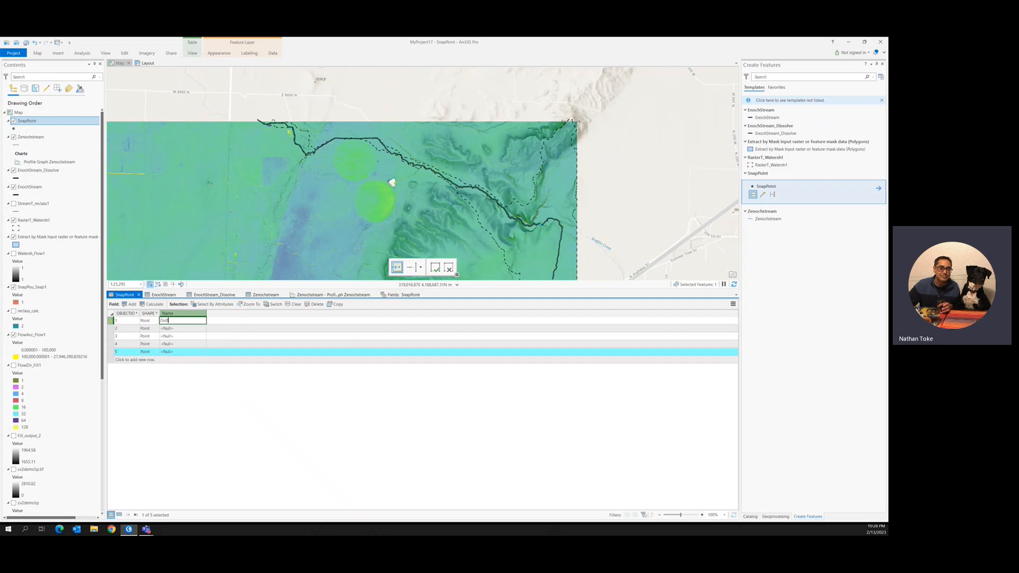
type("flow")
left_click(173, 329)
type("Lower Graben")
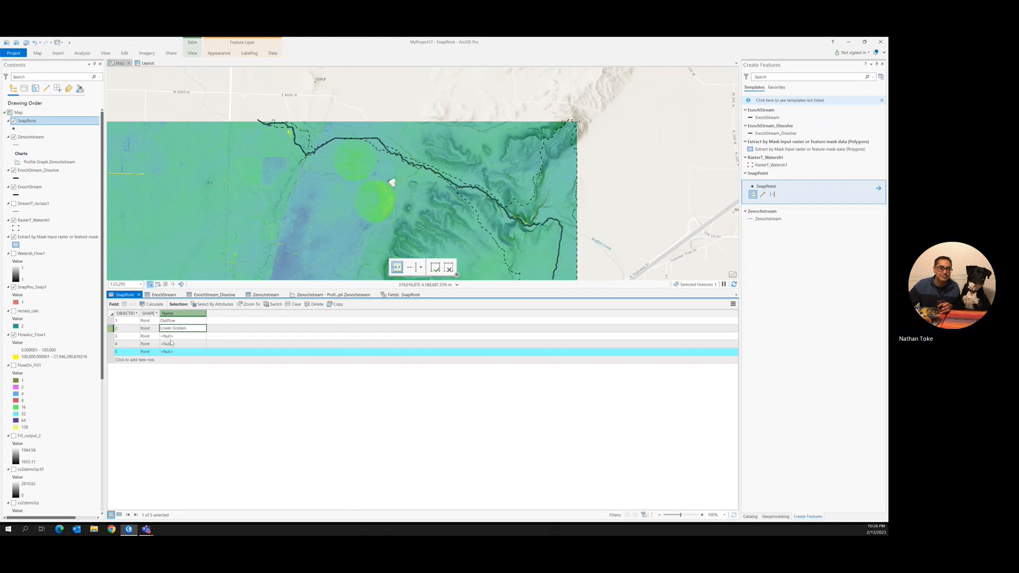
left_click(171, 336)
left_click(171, 336)
type("Upper")
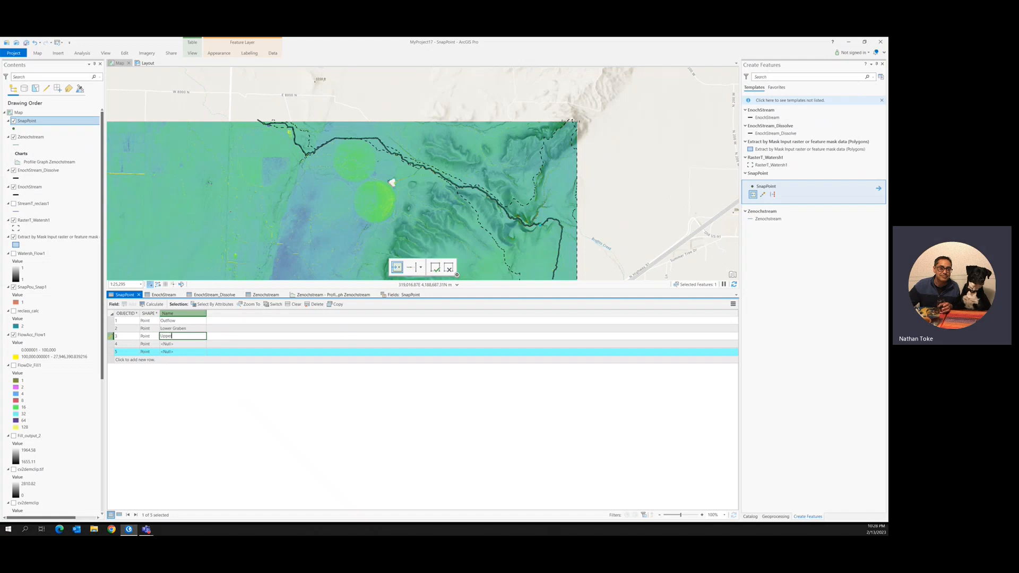
type(" Graben")
Name the fourth SnapPoint record "possible knick" and the fifth "channel incised"
left_click(112, 343)
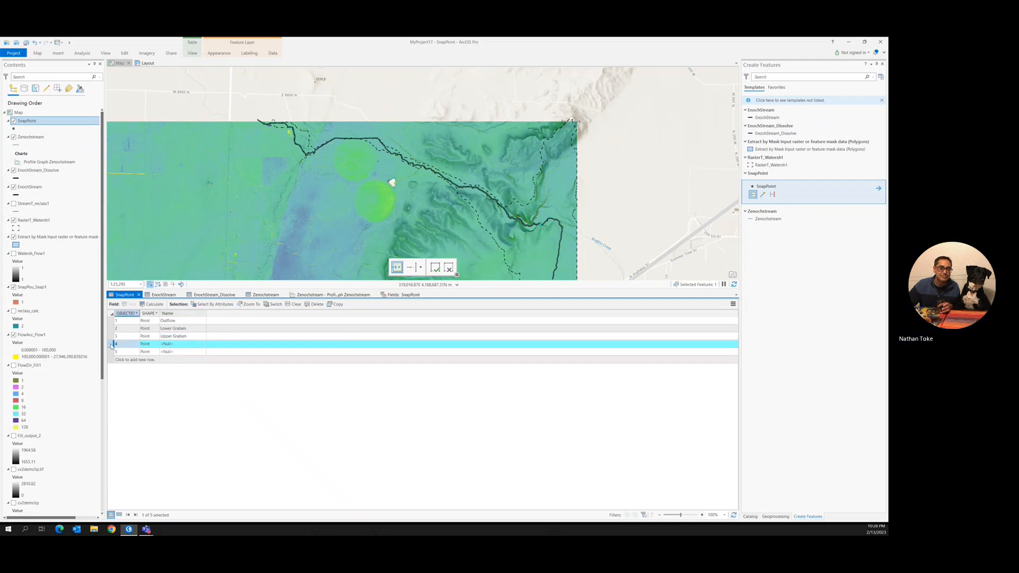
double_click(175, 344)
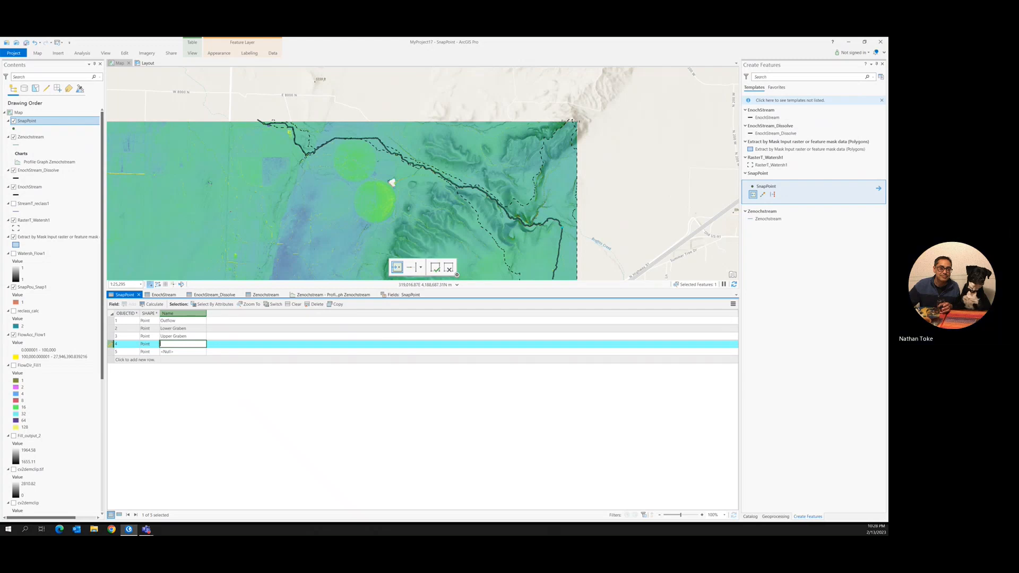
type("poisible kn ick")
left_click(171, 353)
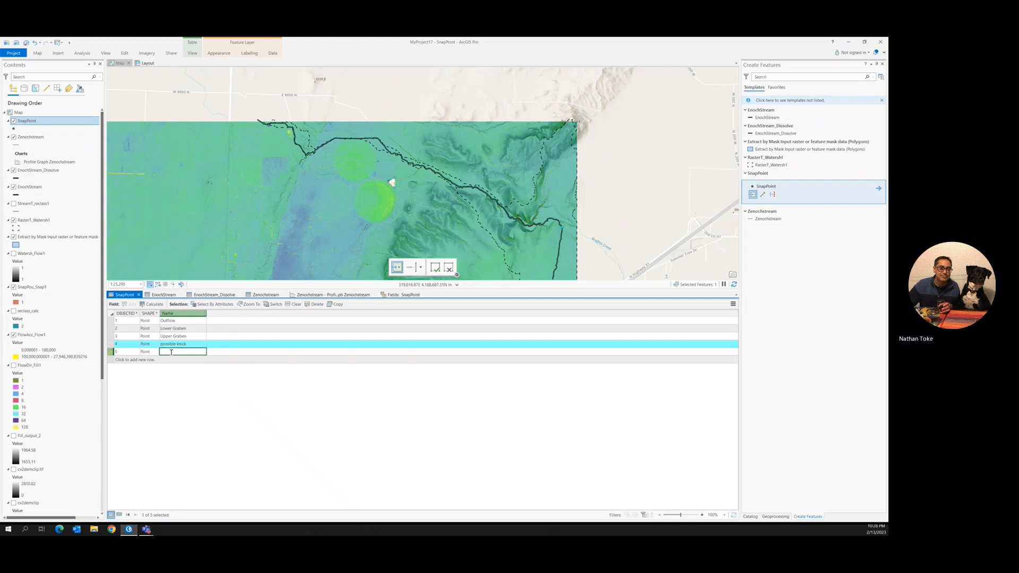
type("channel incised")
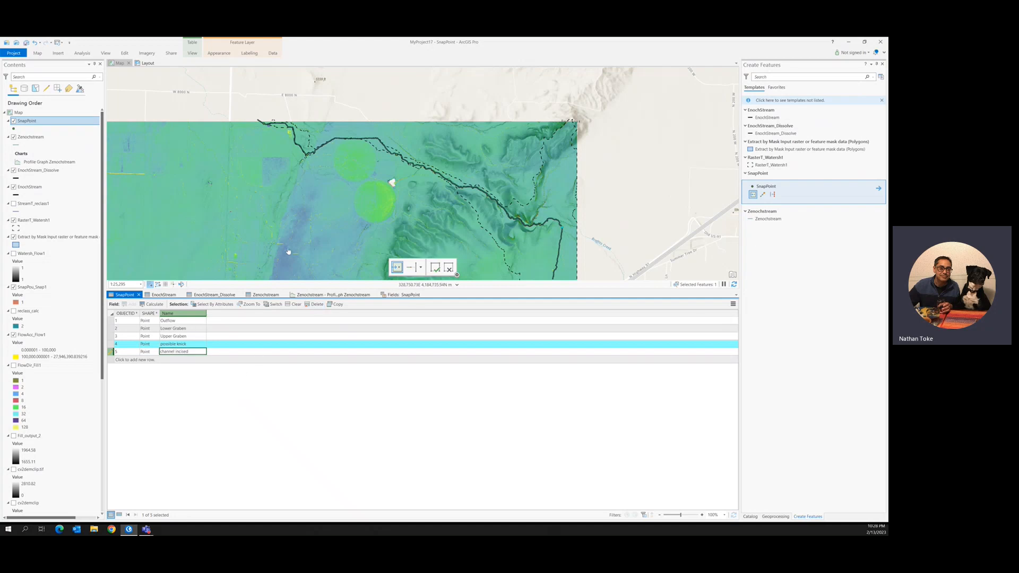
Symbolize the SnapPoint layer with unique values based on the Name field and add all values
right_click(29, 121)
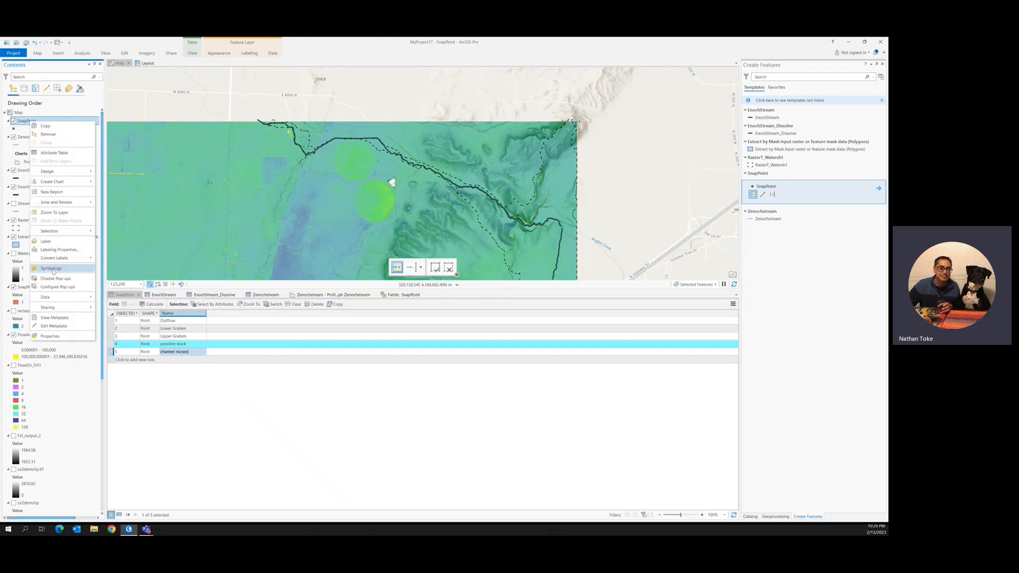
left_click(52, 269)
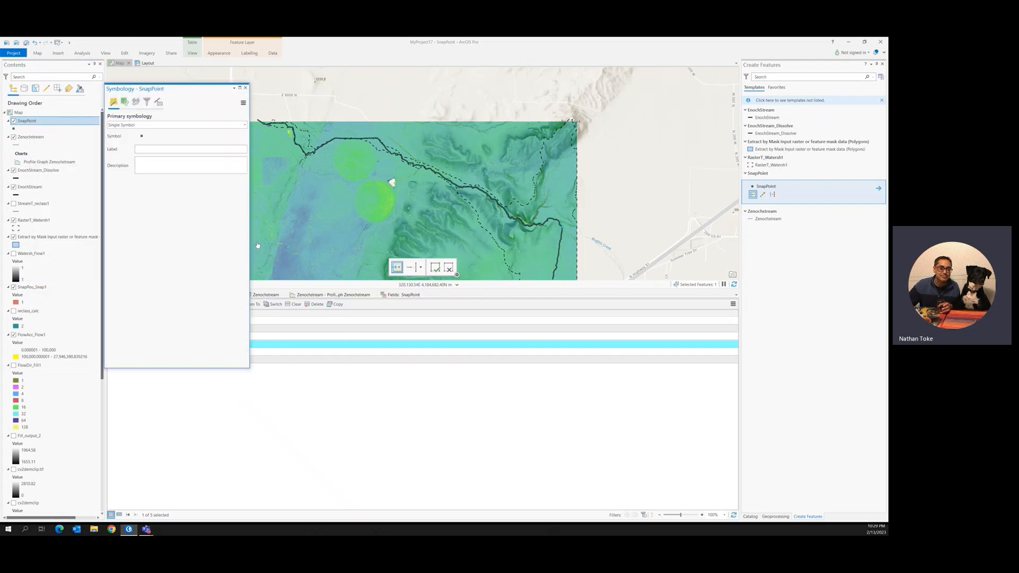
left_click(138, 126)
left_click(144, 161)
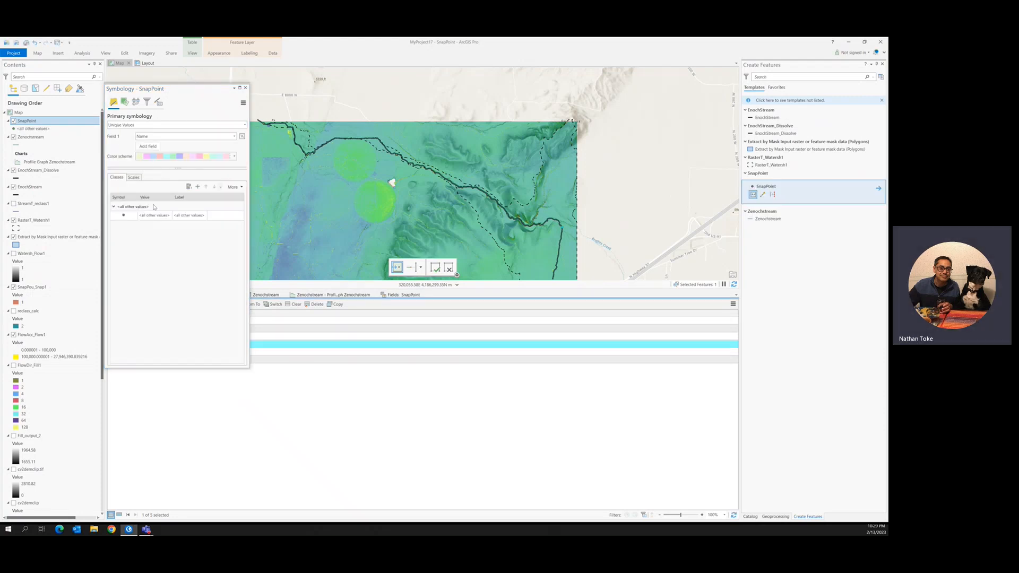
left_click(190, 187)
Apply a bolder multicolour scheme to the SnapPoint classes, view their scale ranges and close the symbology settings
left_click(122, 276)
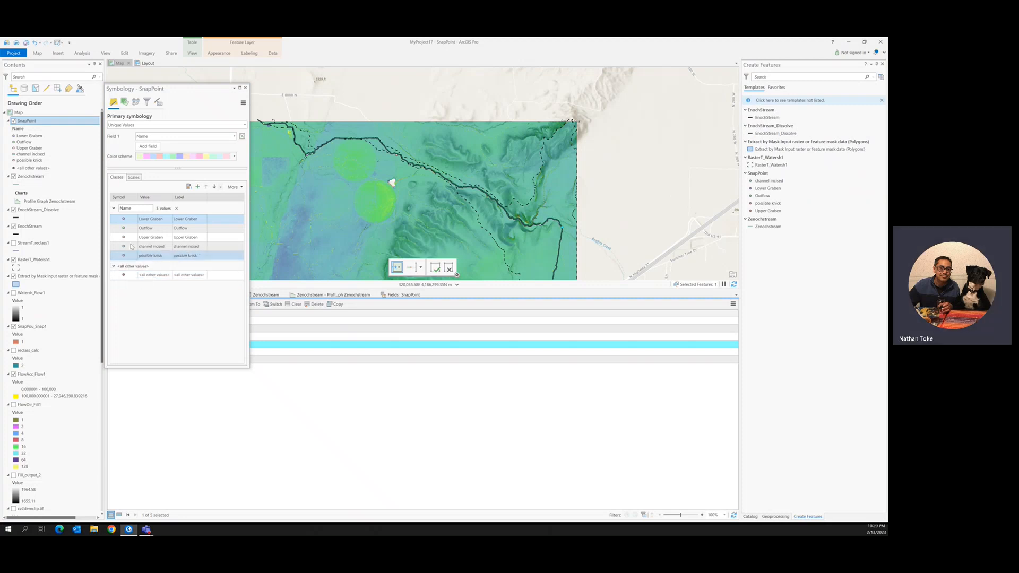
left_click(176, 156)
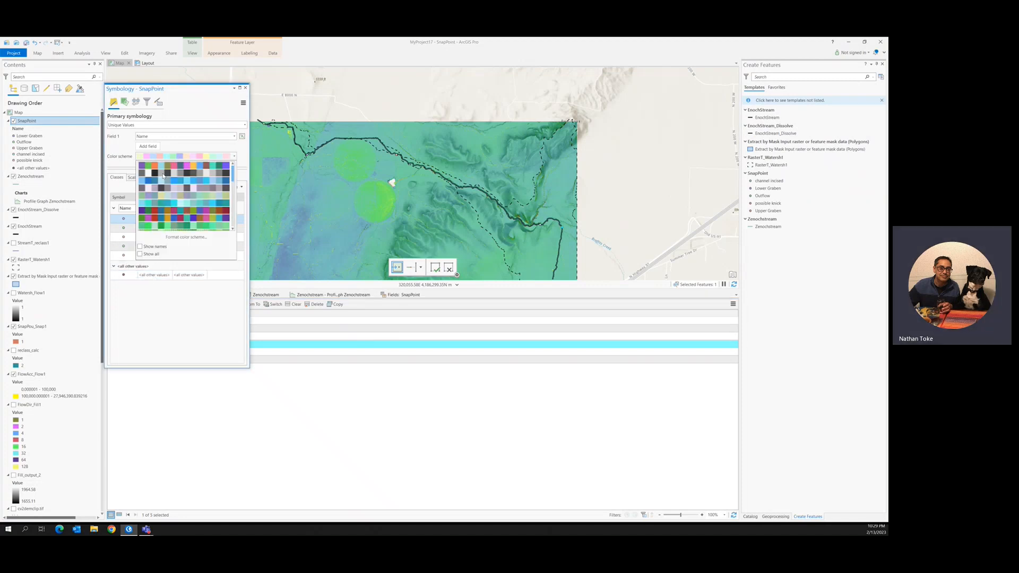
left_click(164, 168)
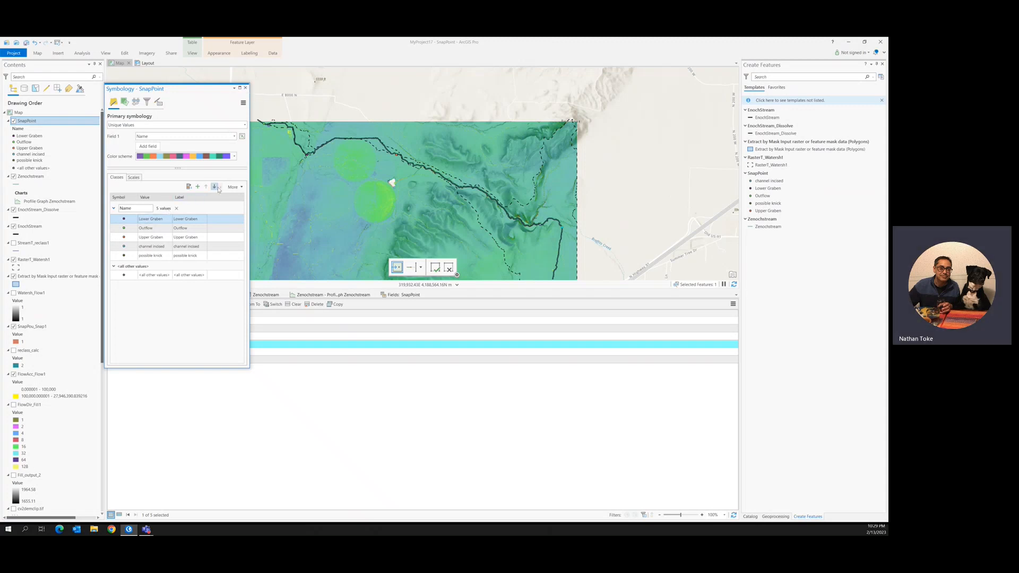
left_click(133, 177)
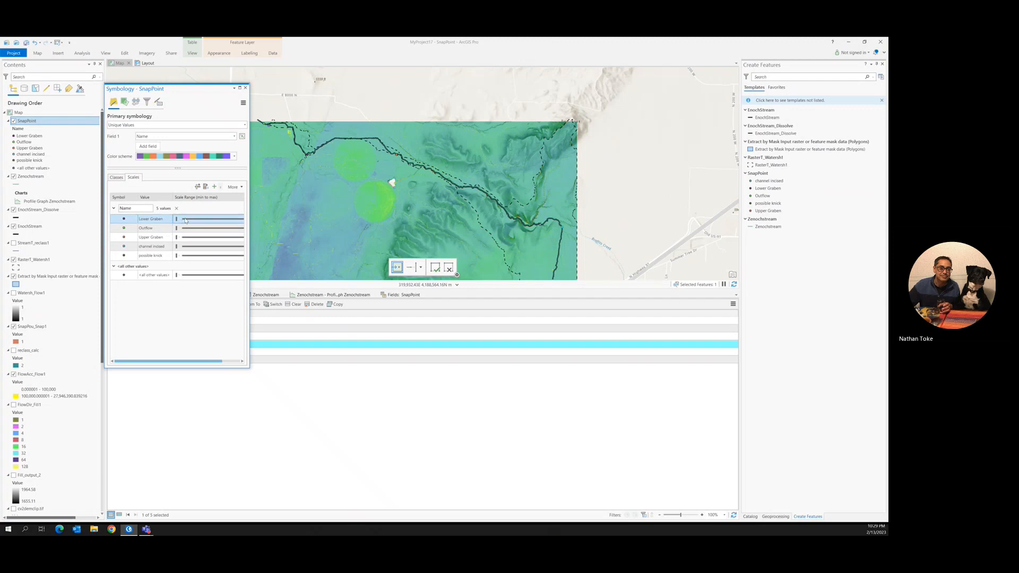
left_click(245, 87)
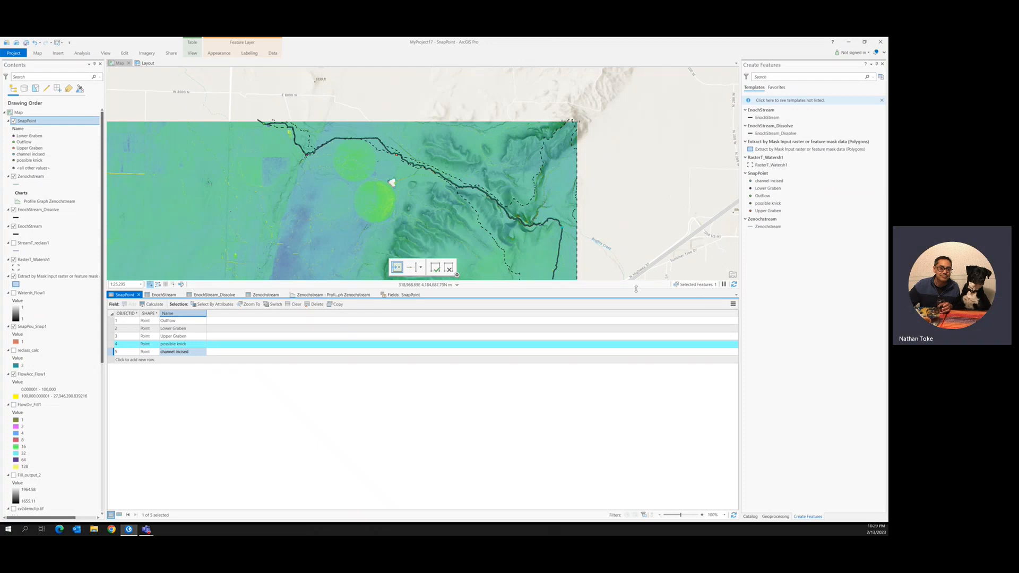
Enlarge the map view of the stream and show the Zenochstream profile graph at a readable height
left_click_drag(638, 286, 621, 444)
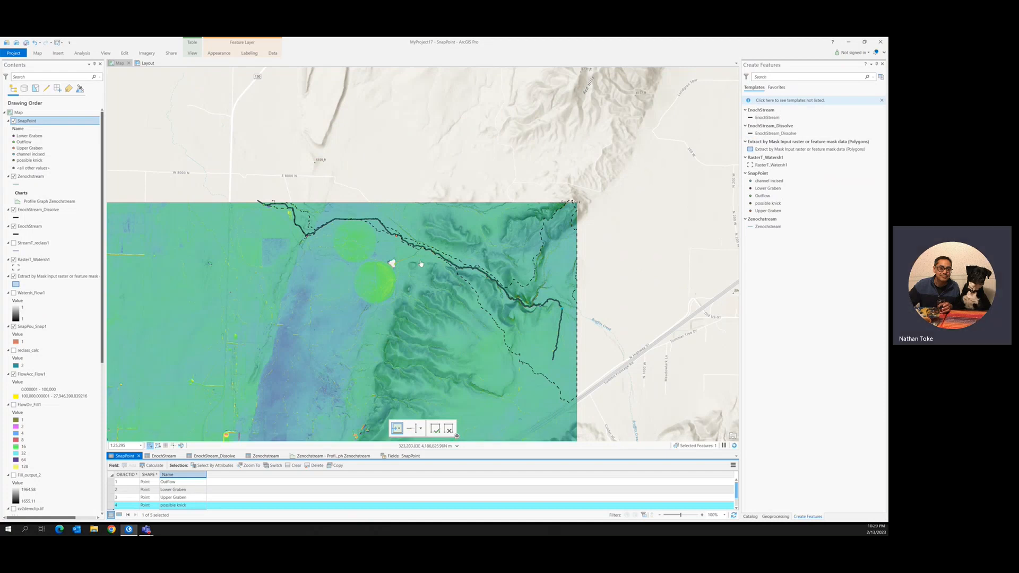
scroll(421, 264, "up", 2)
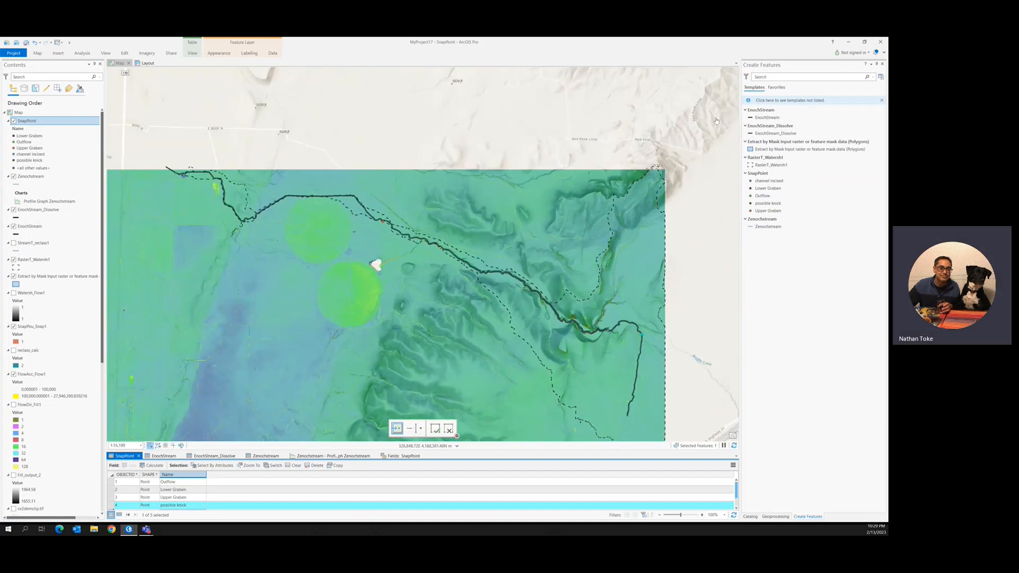
left_click(366, 456)
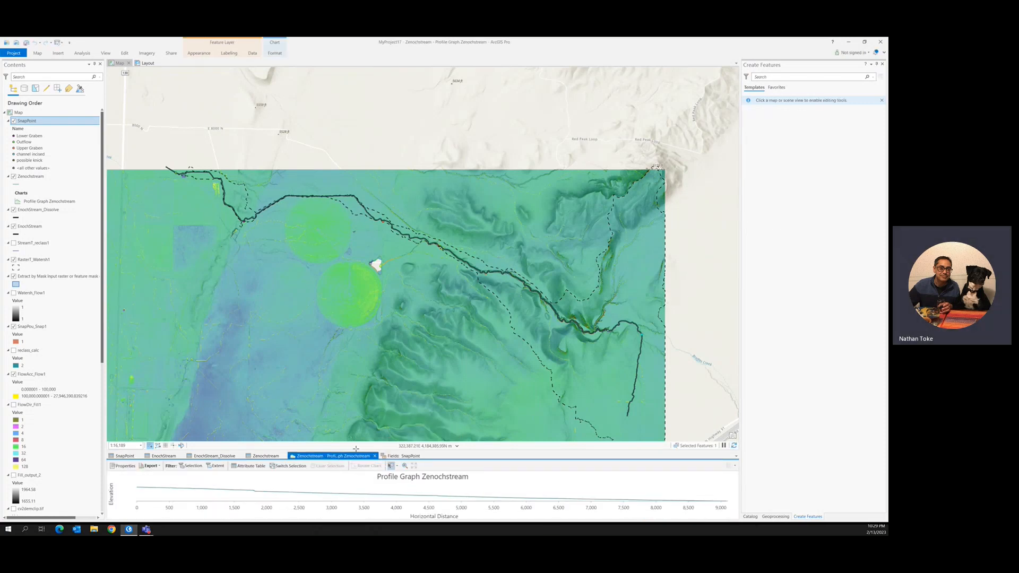
left_click_drag(356, 450, 353, 394)
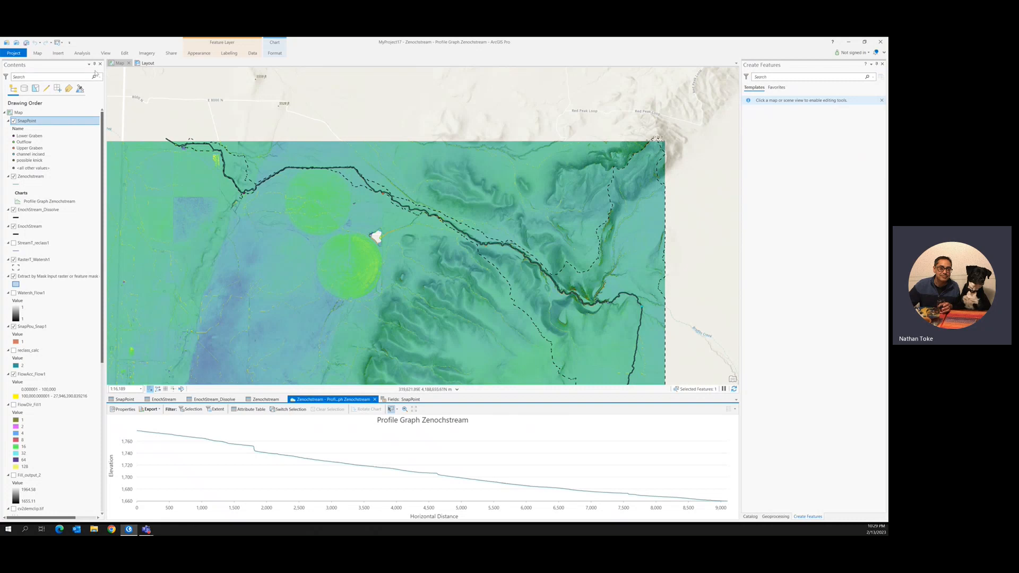
Find the Create Routes geoprocessing tool with the search "create route" and open it
left_click(77, 54)
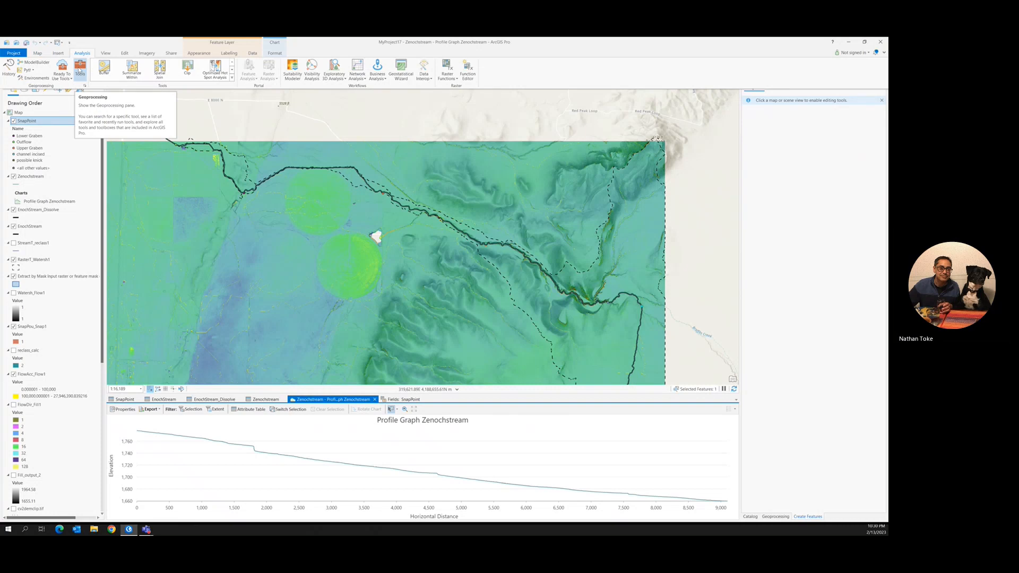
left_click(80, 69)
double_click(768, 77)
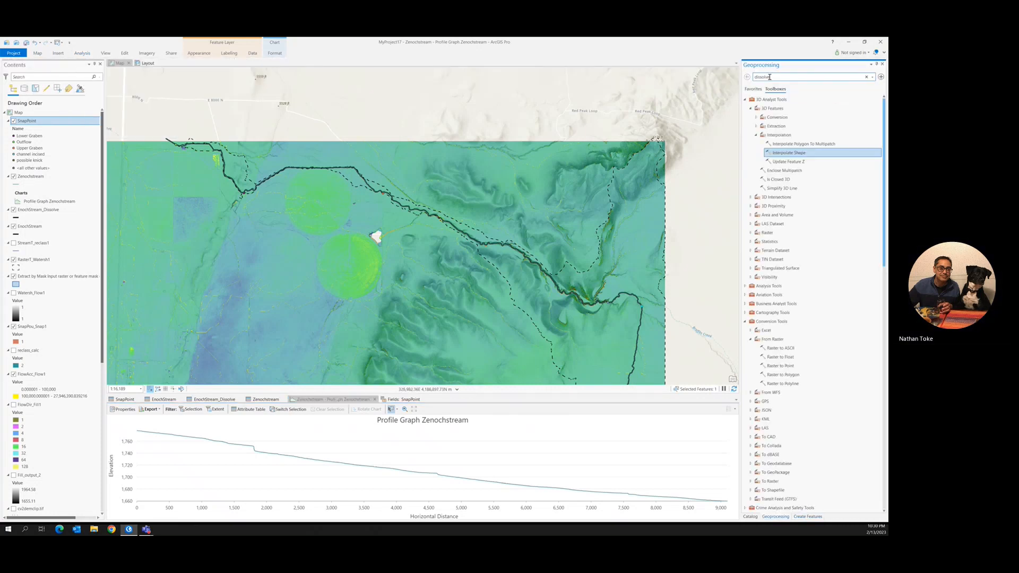
type("cre")
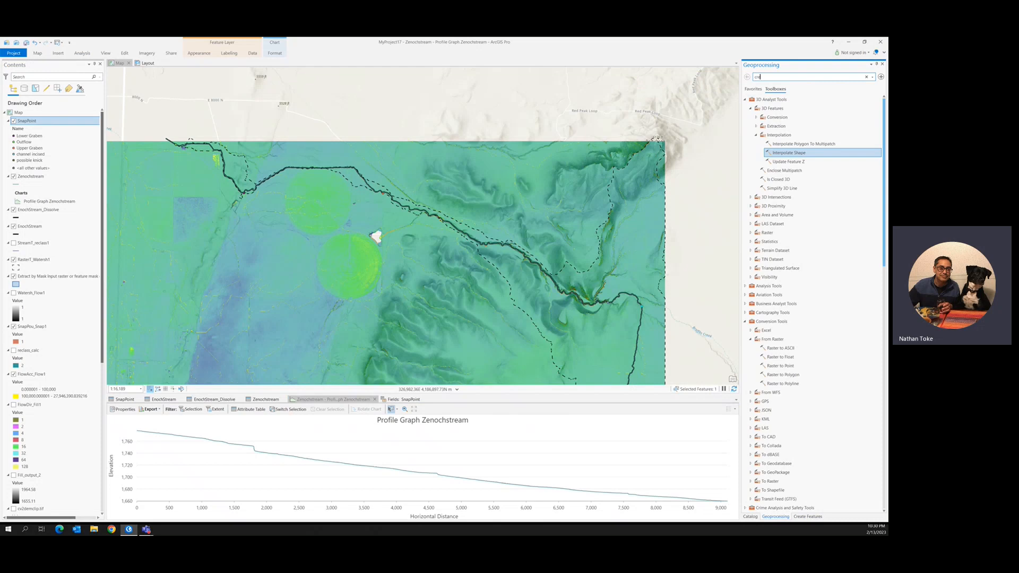
type("ate route")
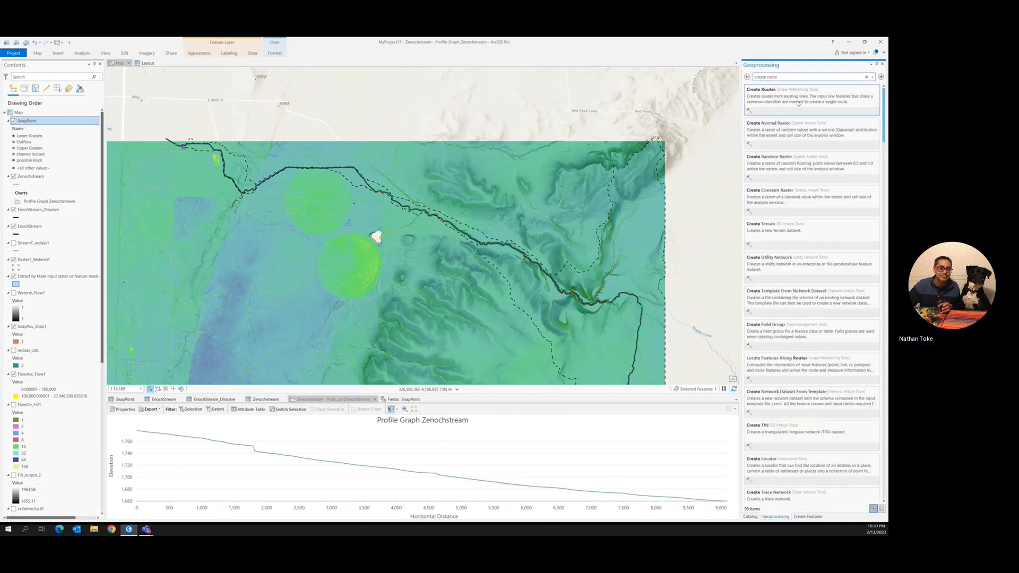
left_click(797, 104)
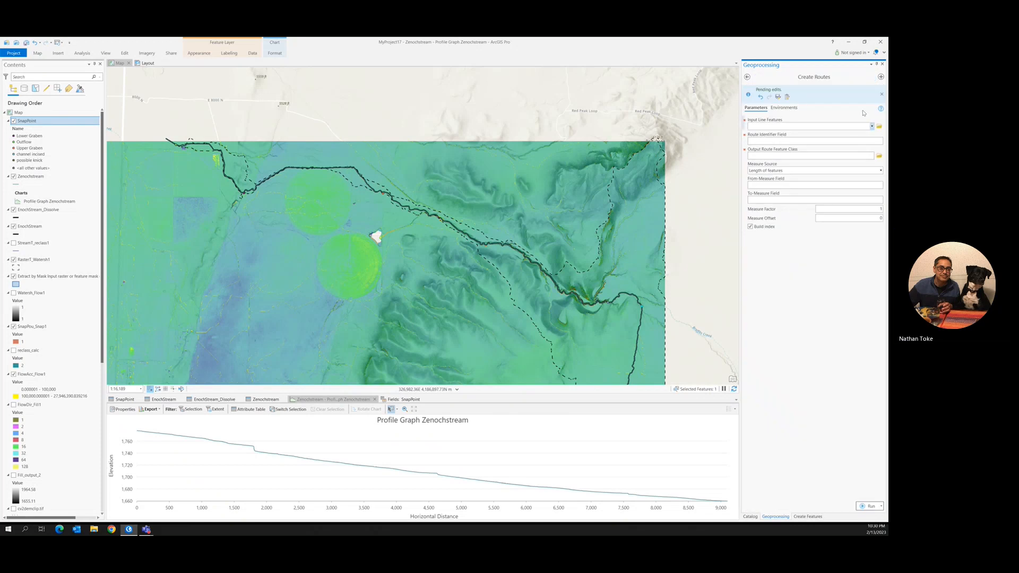
Set Zenochstream as the Create Routes input line, set the coordinate priority to Lower right corner and try to run the tool
left_click(872, 127)
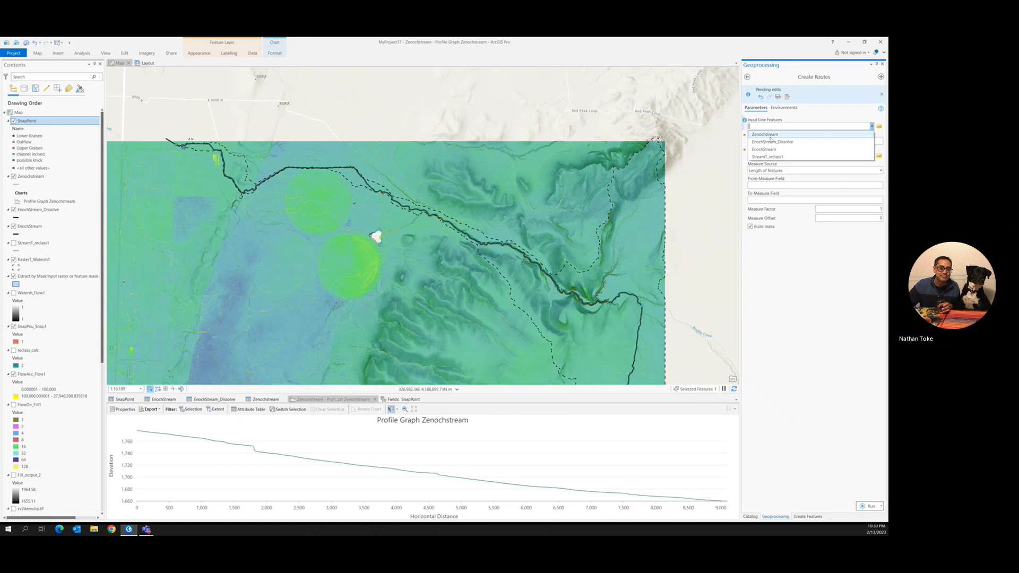
left_click(770, 135)
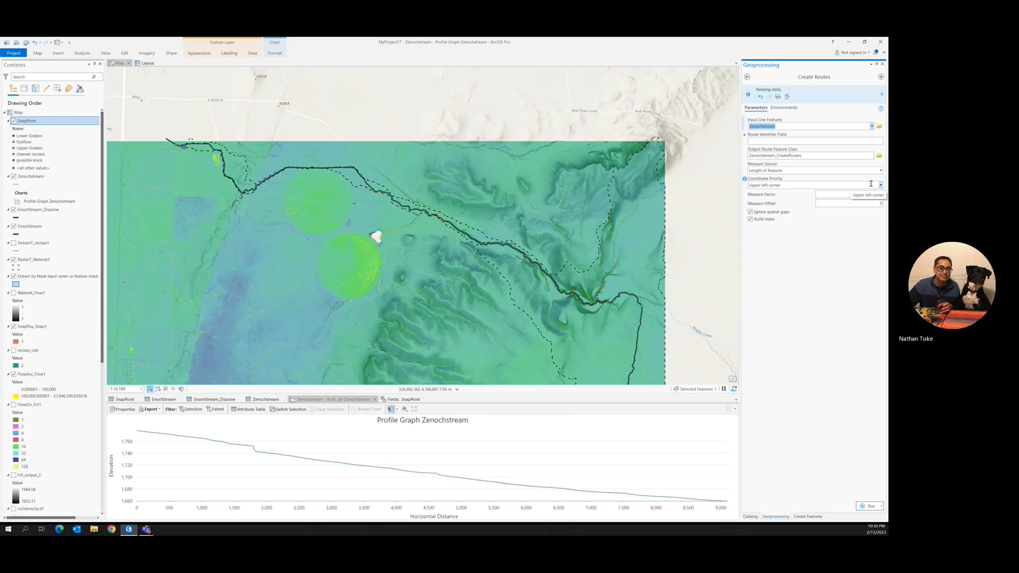
left_click(745, 180)
mouse_move(745, 180)
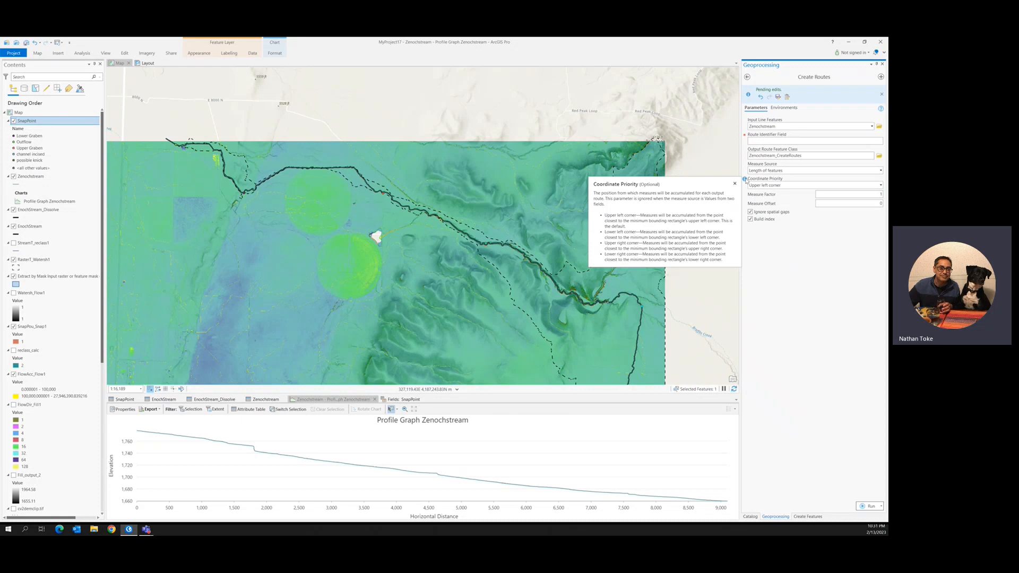
left_click(785, 185)
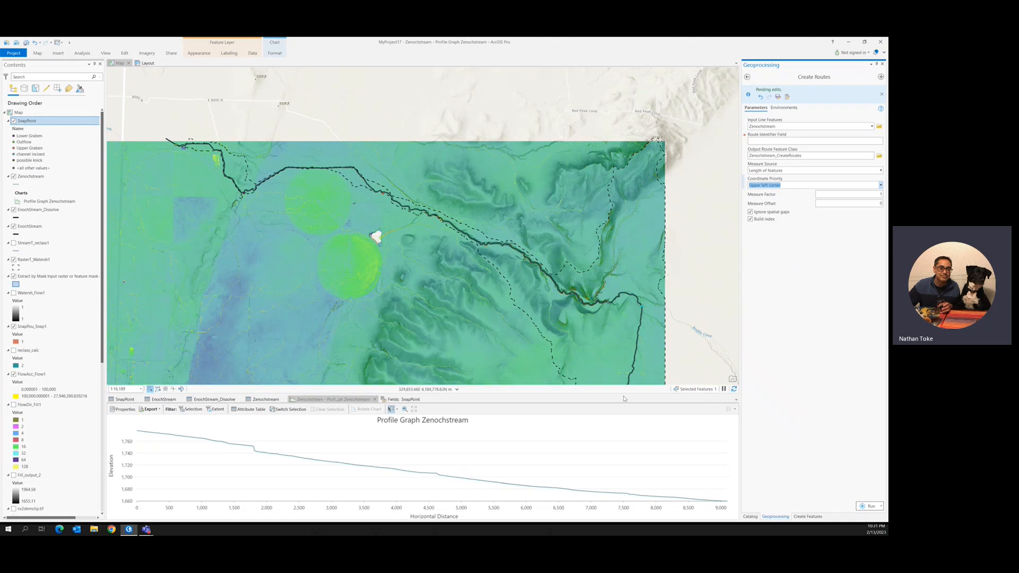
left_click(881, 185)
left_click(776, 217)
left_click(868, 507)
left_click(855, 142)
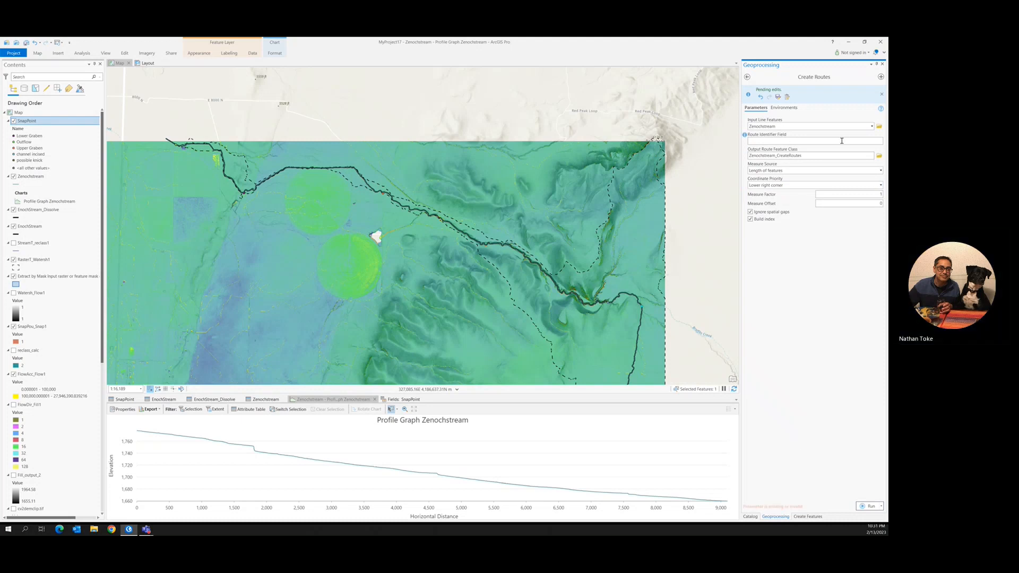
Try Zenochstream again and EnochStream_Dissolve as the input line features to obtain a route identifier field
left_click(871, 126)
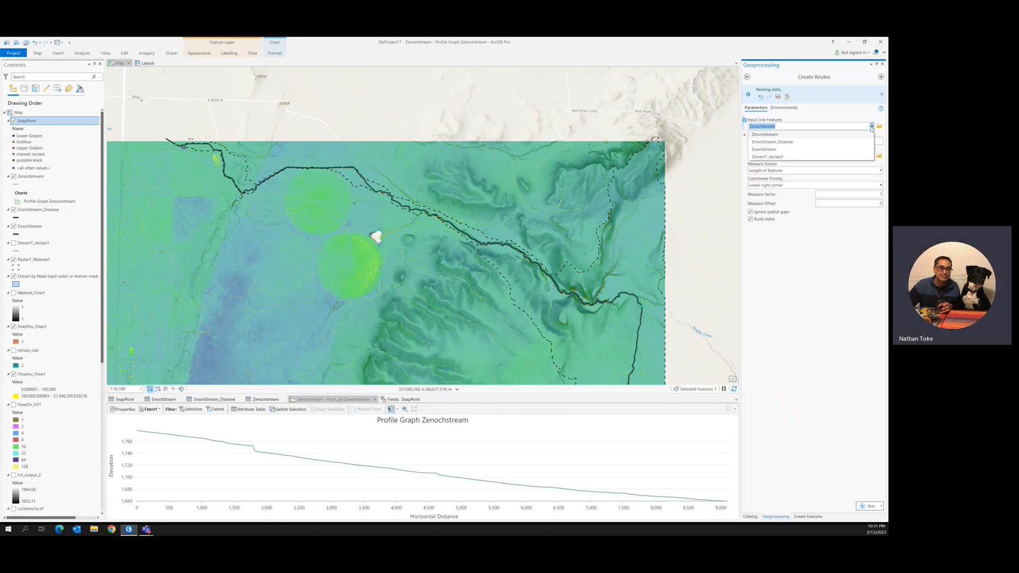
left_click(867, 119)
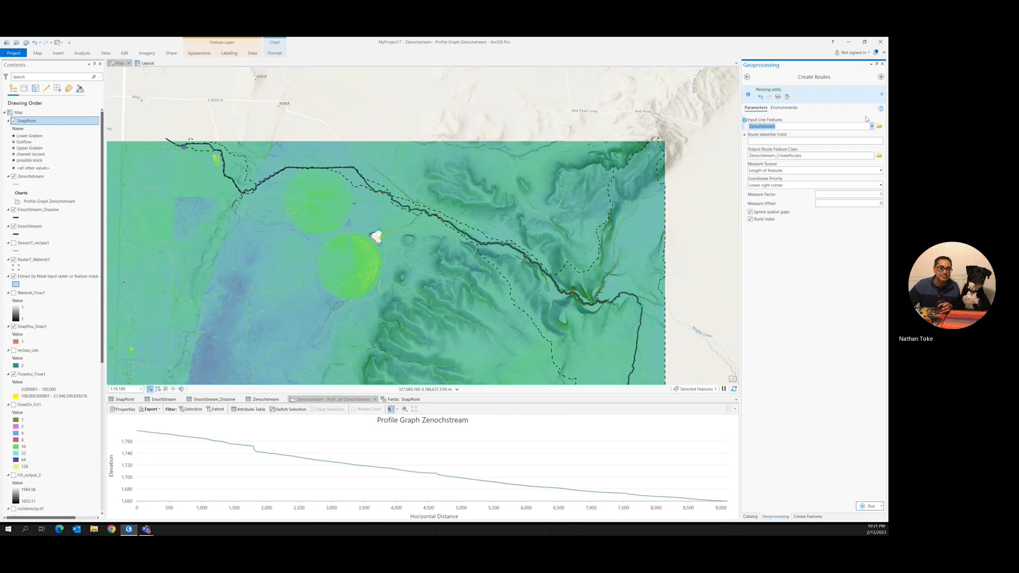
left_click(837, 139)
left_click(872, 127)
left_click(770, 134)
left_click(871, 128)
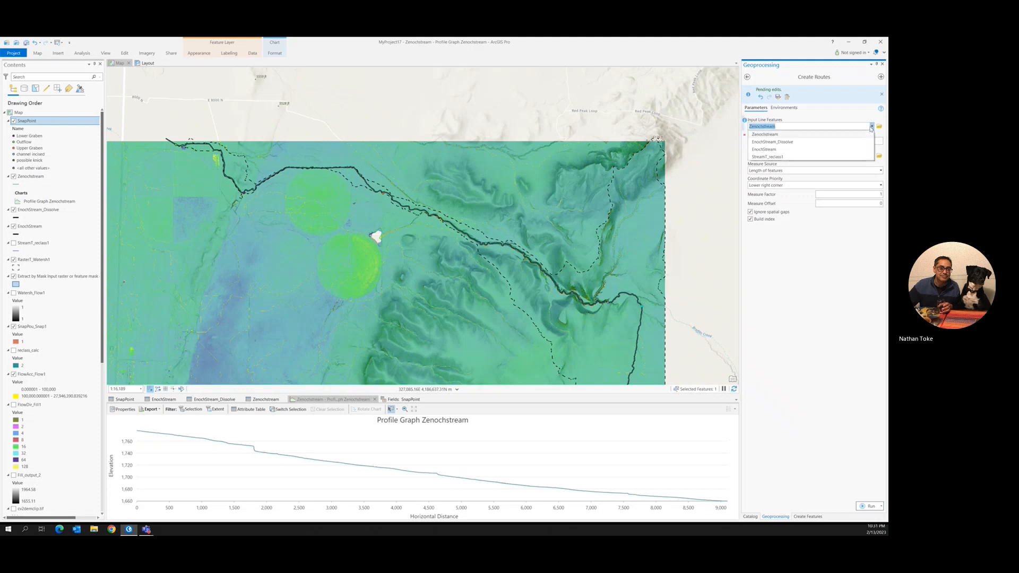
left_click(780, 142)
Create the Zenochstream_CreateRoutes route from EnochStream with arcid as the route identifier field
left_click(872, 127)
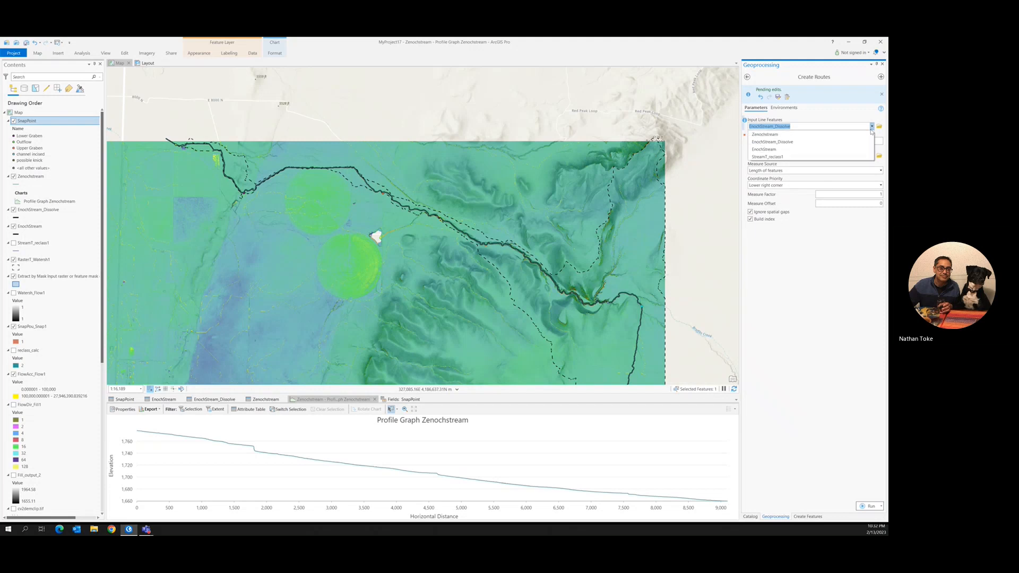
left_click(779, 151)
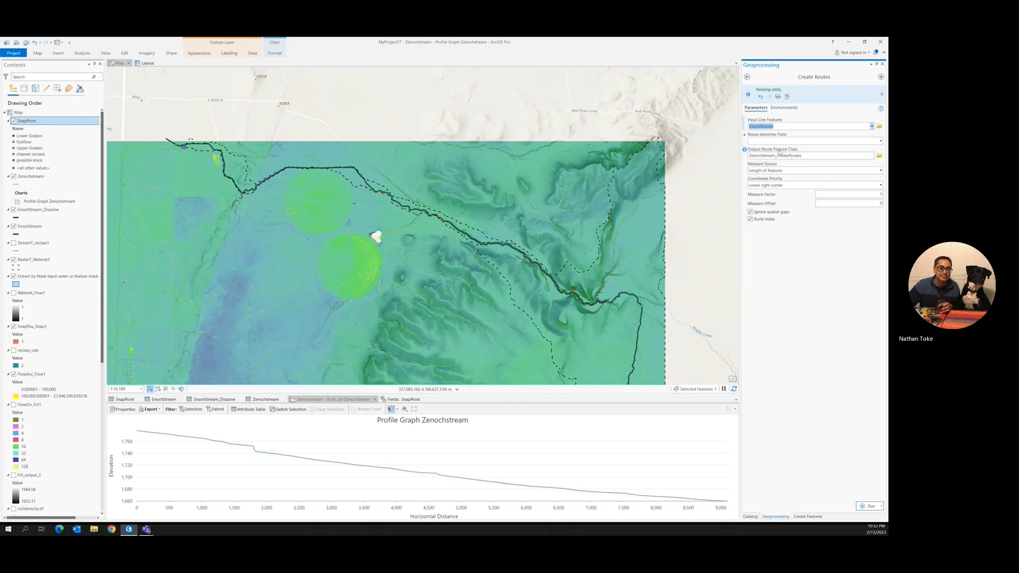
left_click(880, 141)
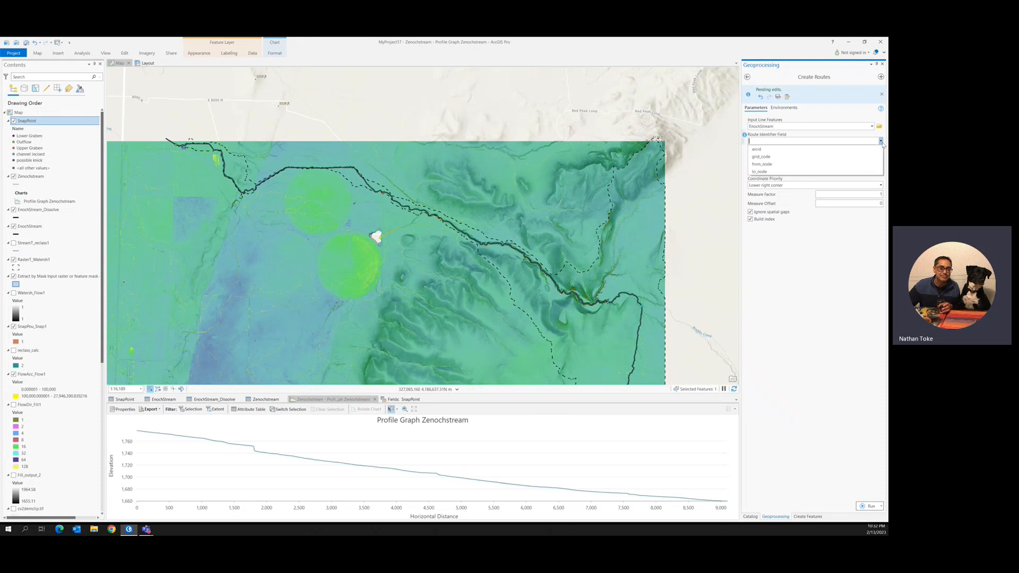
left_click(768, 150)
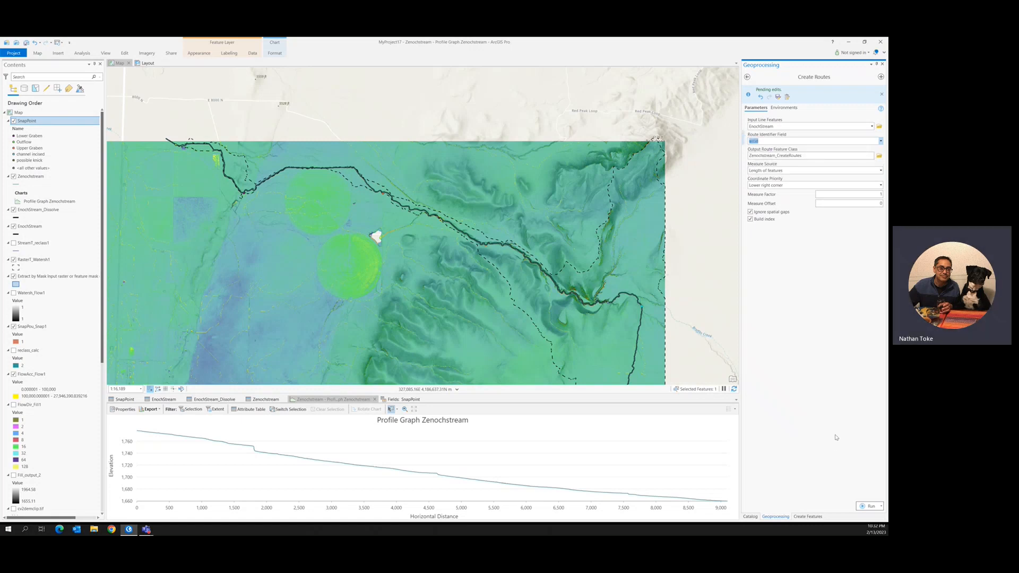
left_click(870, 506)
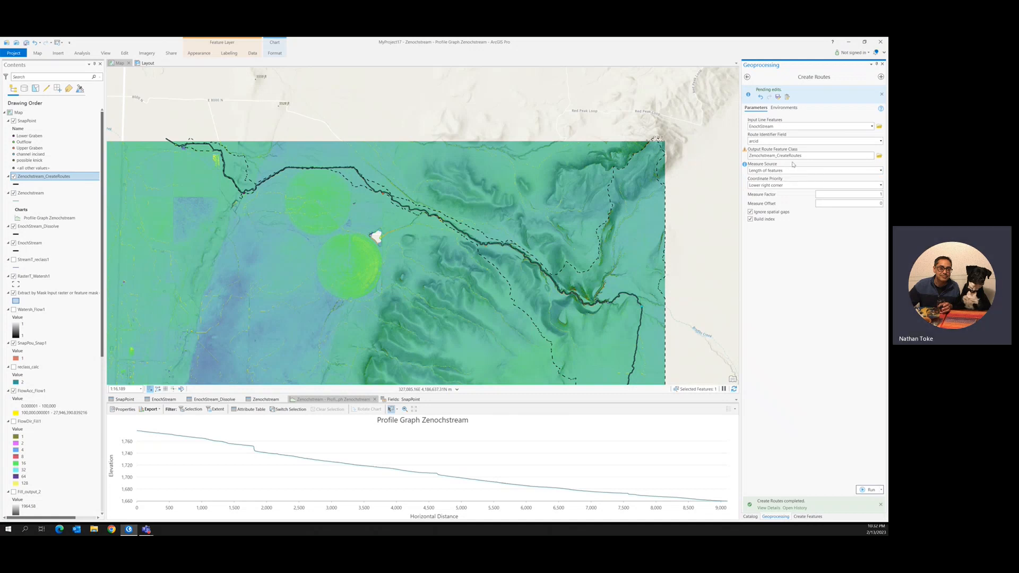
mouse_move(745, 152)
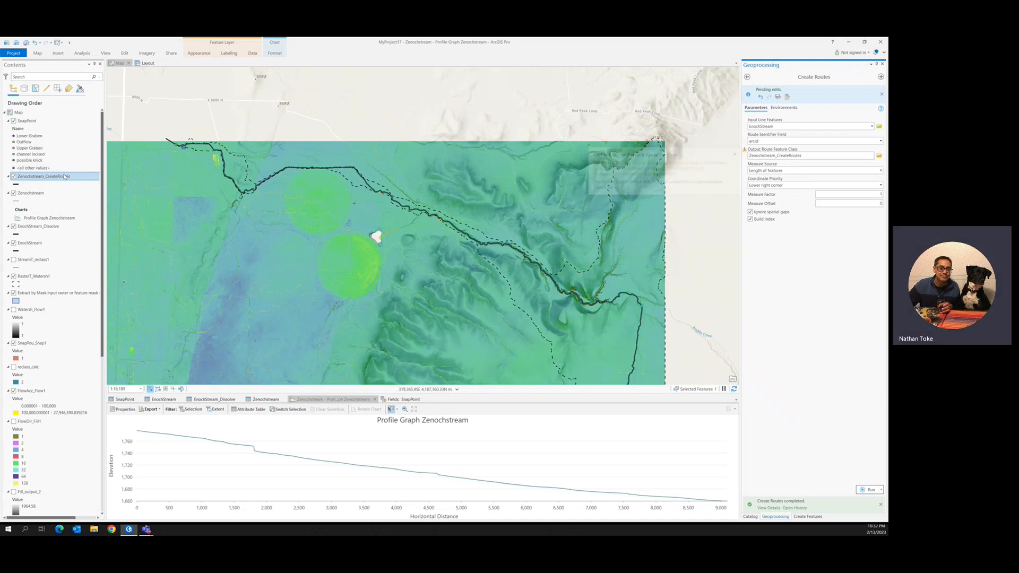
Find the Locate Features Along Routes tool with the search "locate feature" and open it
left_click(748, 77)
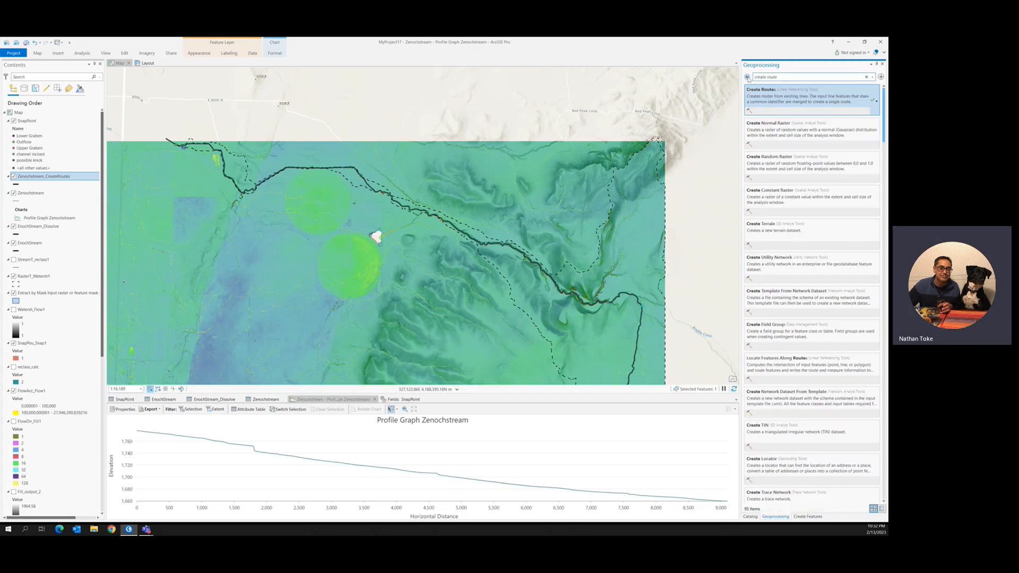
left_click(769, 76)
type("locate")
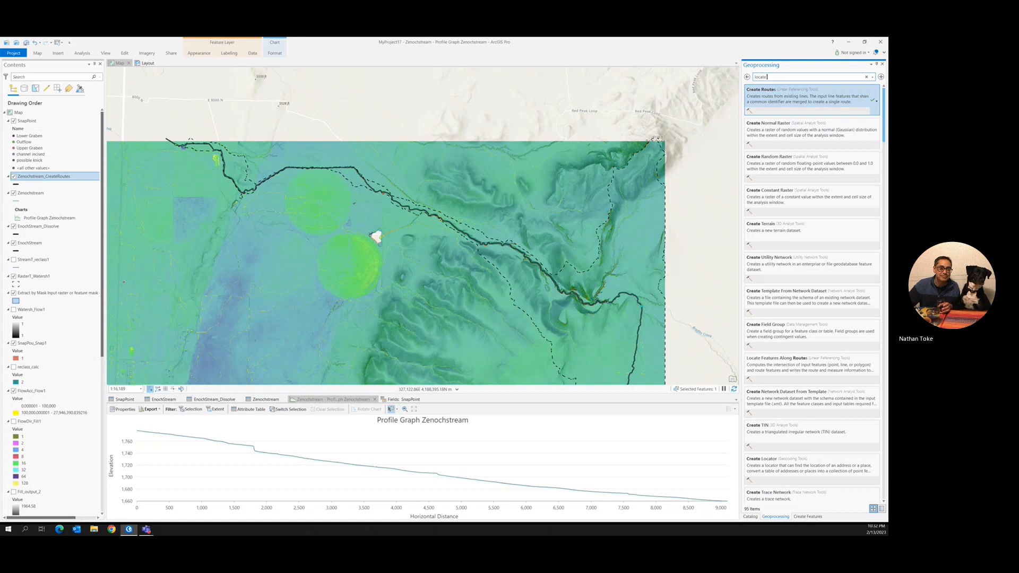
type(" feature")
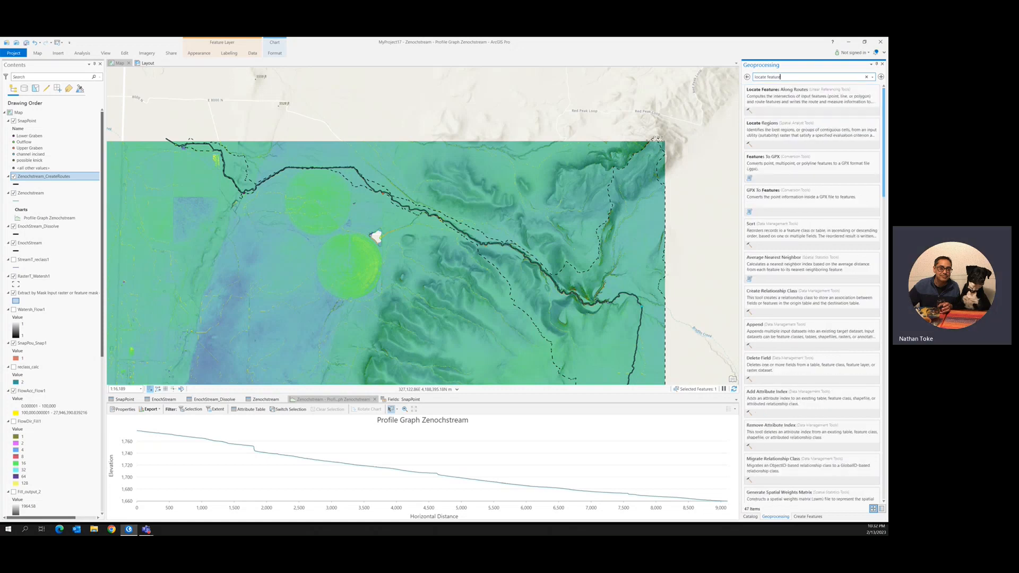
left_click(849, 100)
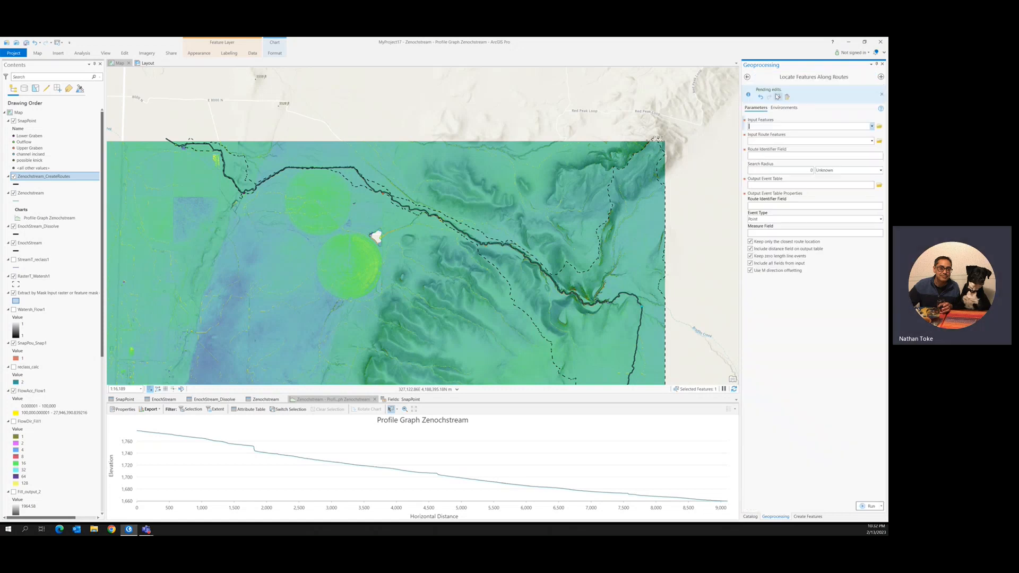
Set SnapPoint as the input features and Zenochstream_CreateRoutes as the route features, with arcid as the route identifier field
left_click(871, 125)
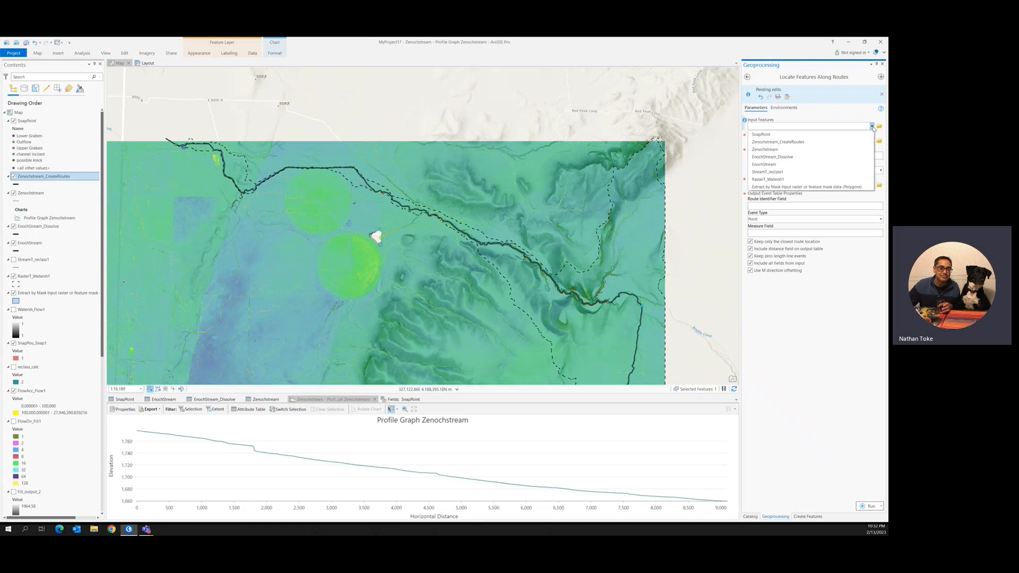
left_click(770, 140)
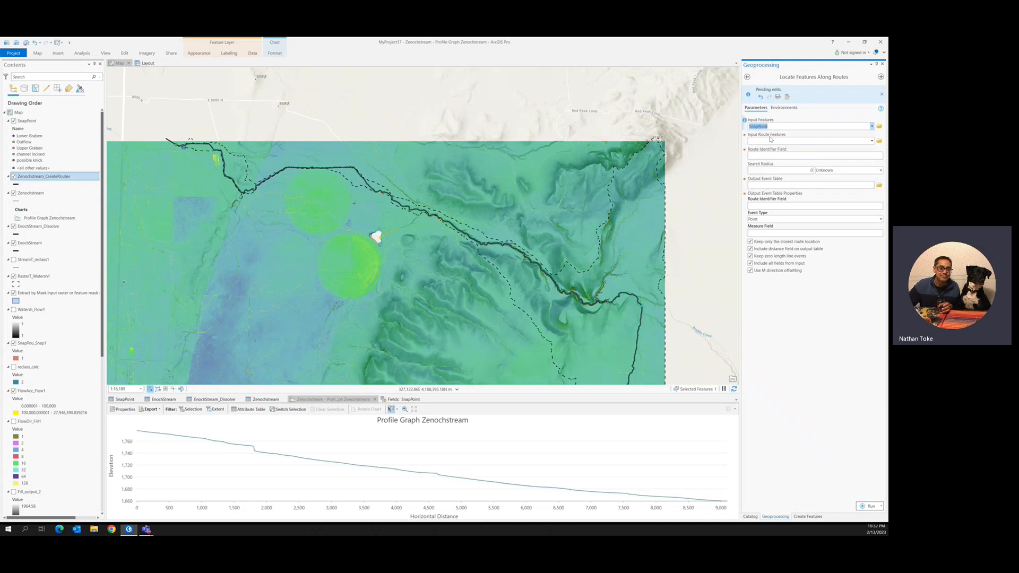
left_click(871, 141)
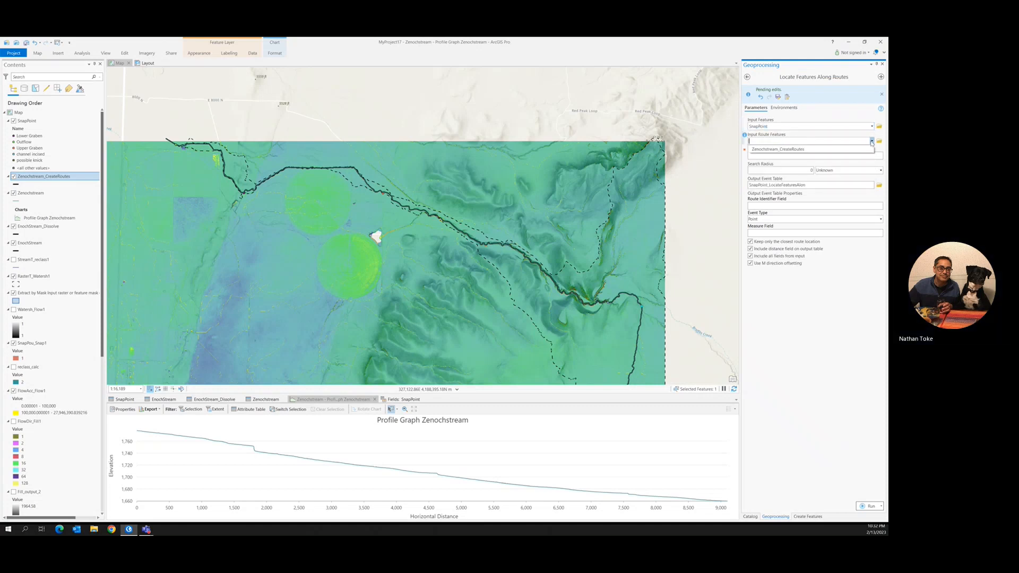
left_click(776, 150)
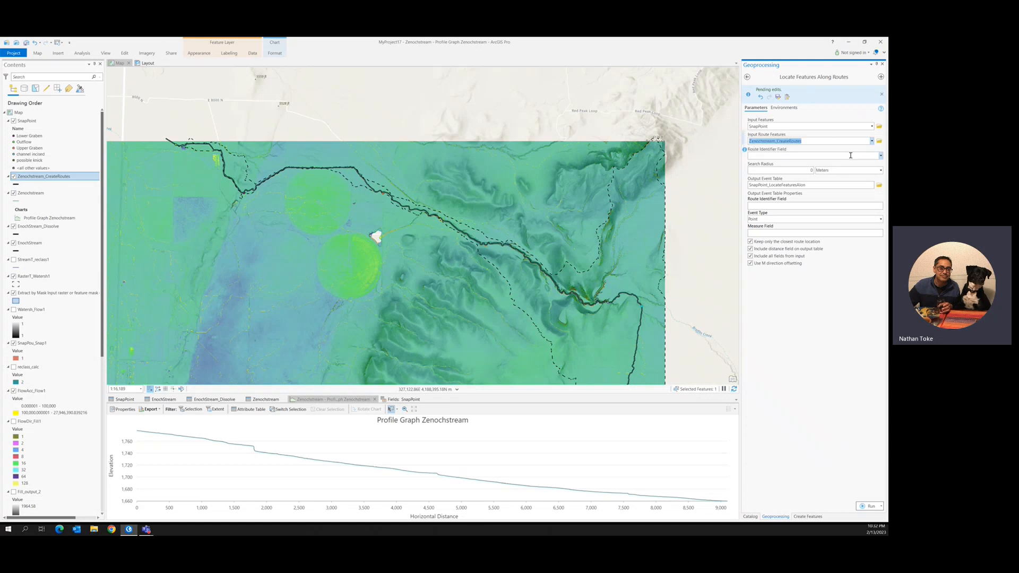
left_click(880, 156)
left_click(755, 165)
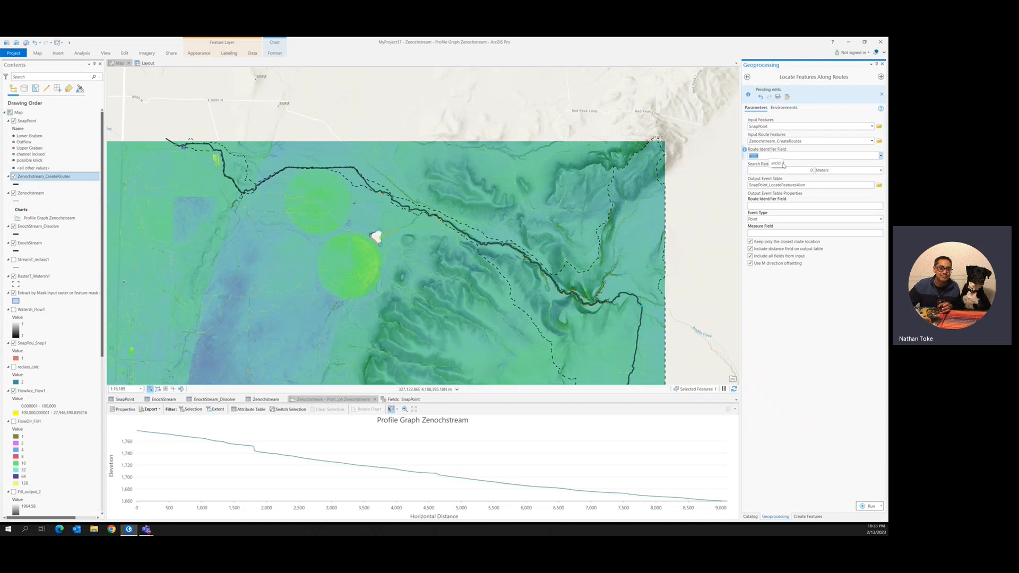
Set the search radius to 20 meters and run Locate Features Along Routes
left_click(800, 170)
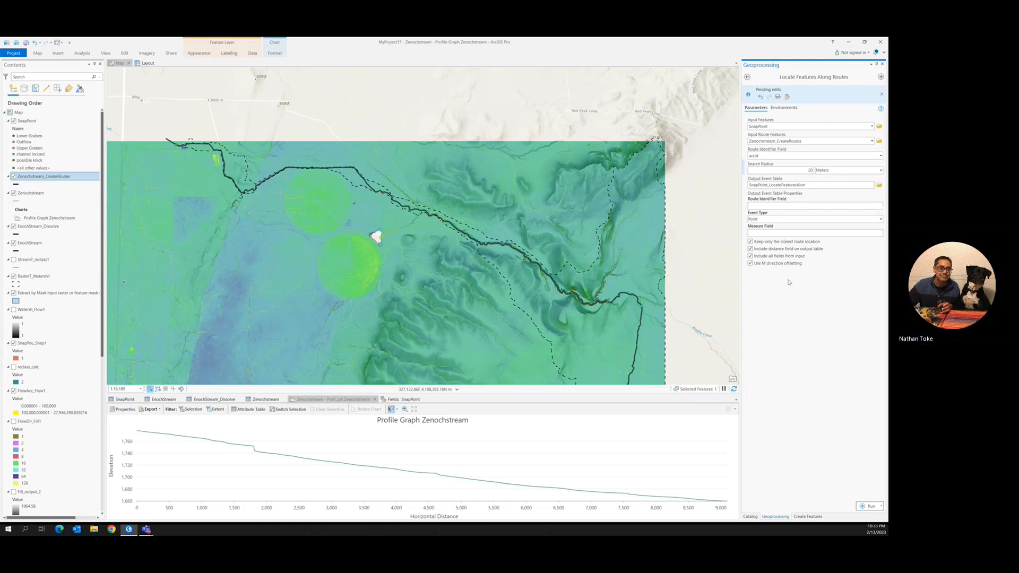
left_click(867, 510)
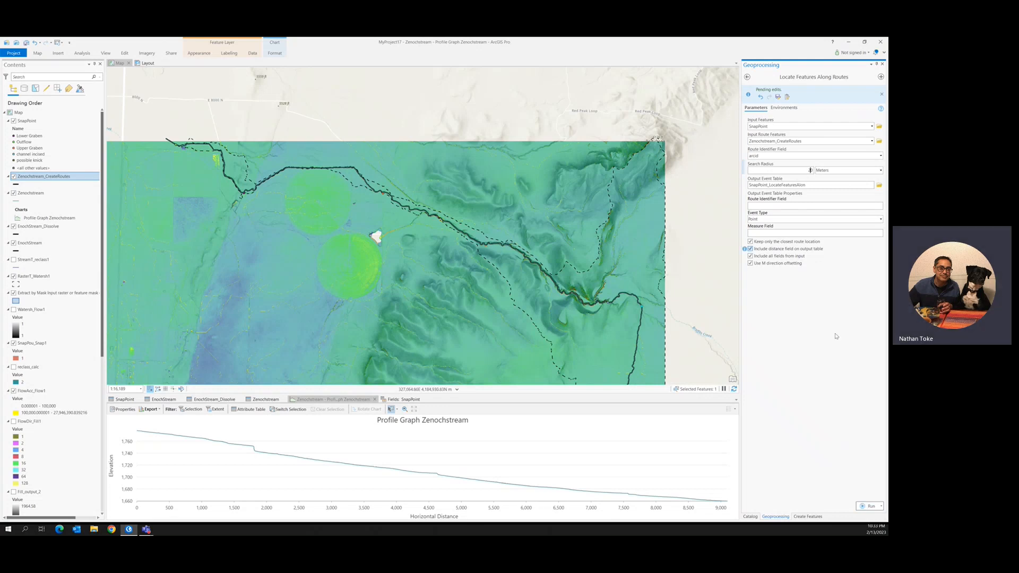
left_click(868, 507)
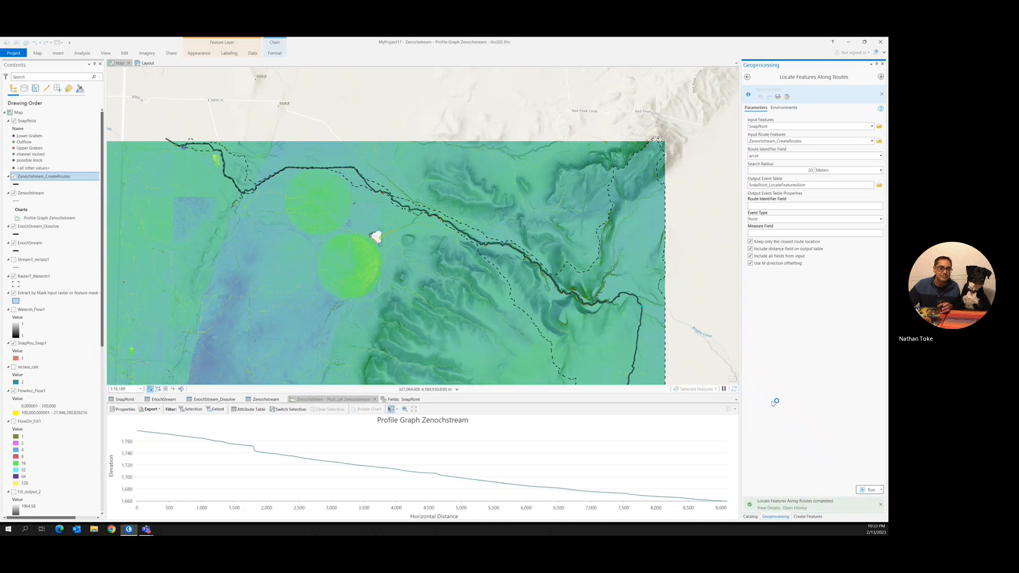
Open the SnapPoint_LocateFeaturesAlon table and compare its point measure with the Zenochstream profile graph
scroll(85, 389, "down", 10)
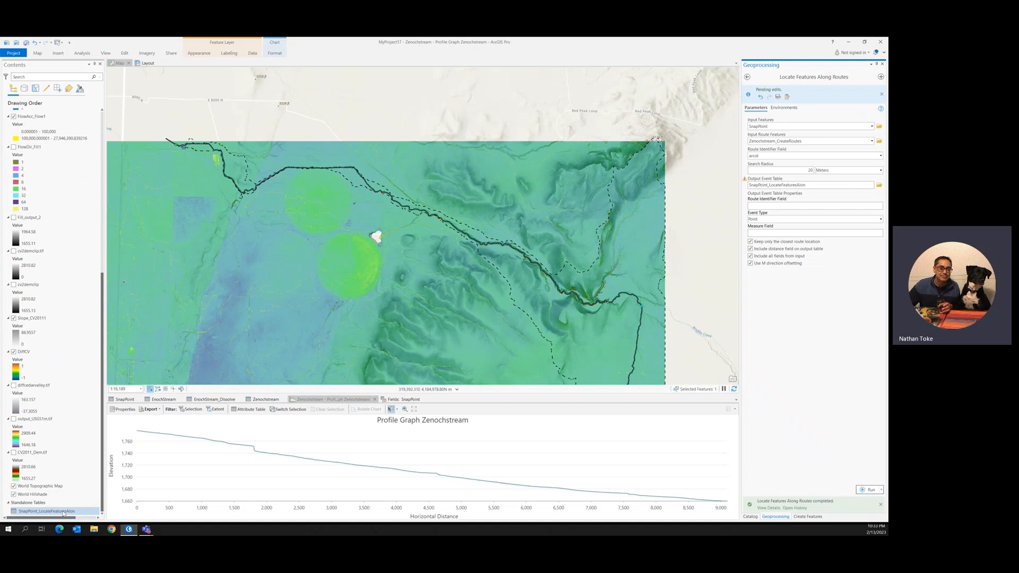
right_click(63, 512)
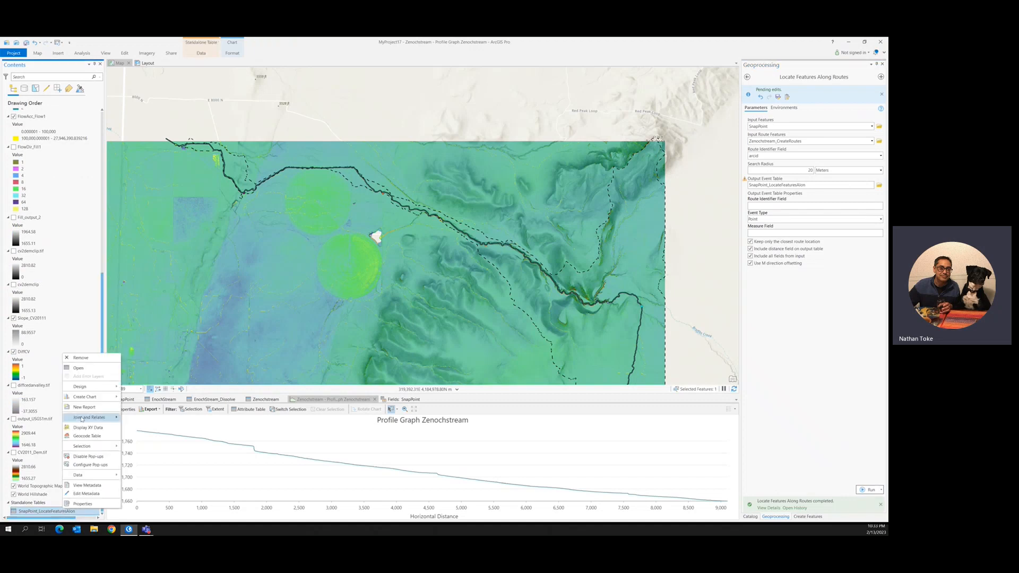
left_click(82, 371)
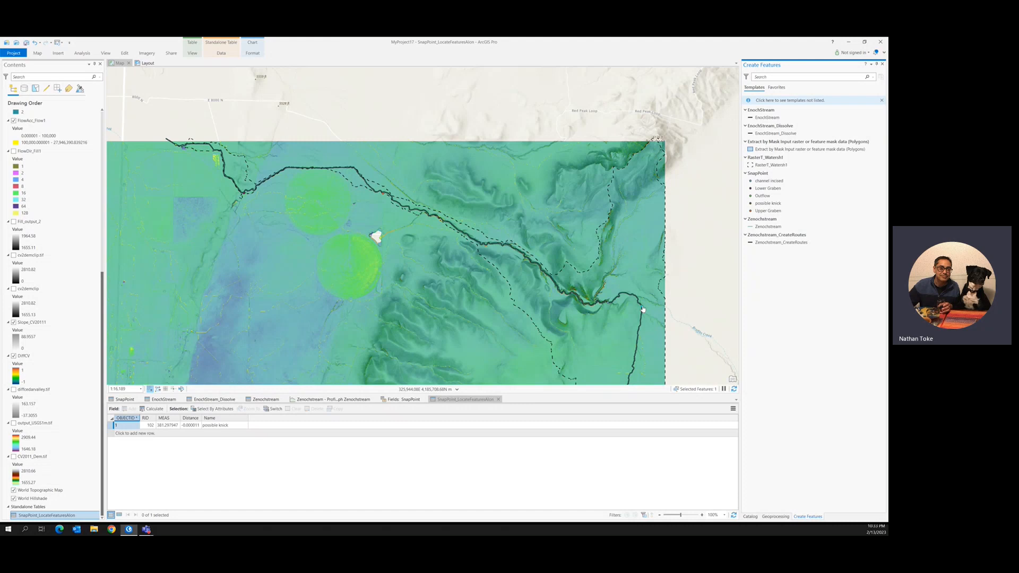
left_click(403, 399)
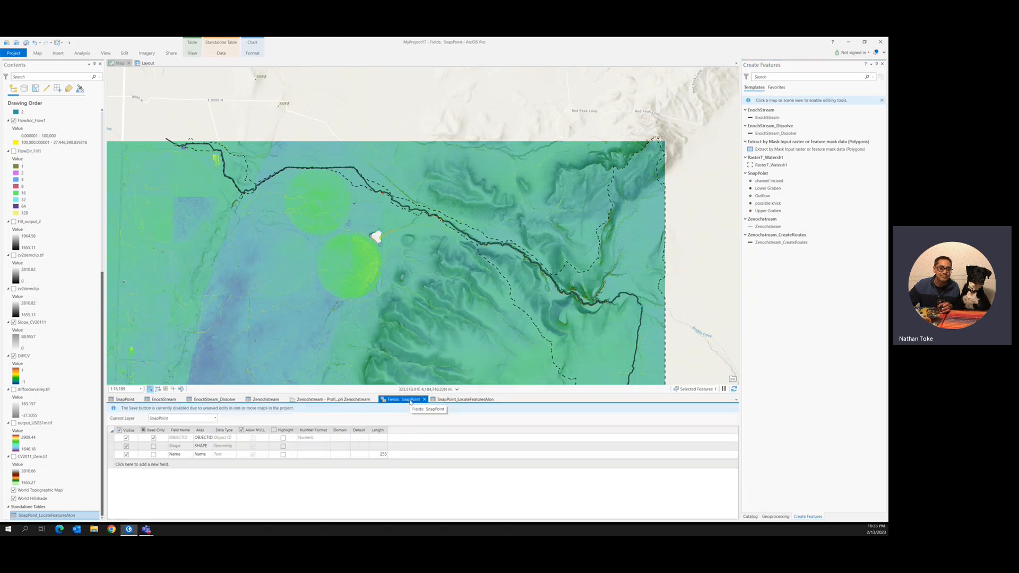
left_click(339, 399)
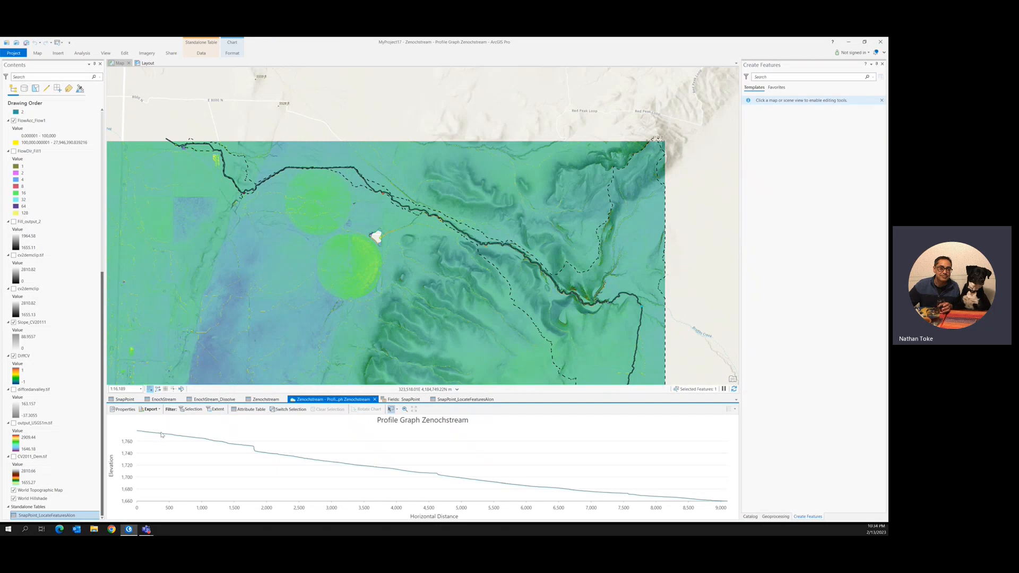
mouse_move(162, 436)
Clear the selection on the SnapPoint layer
scroll(43, 131, "up", 10)
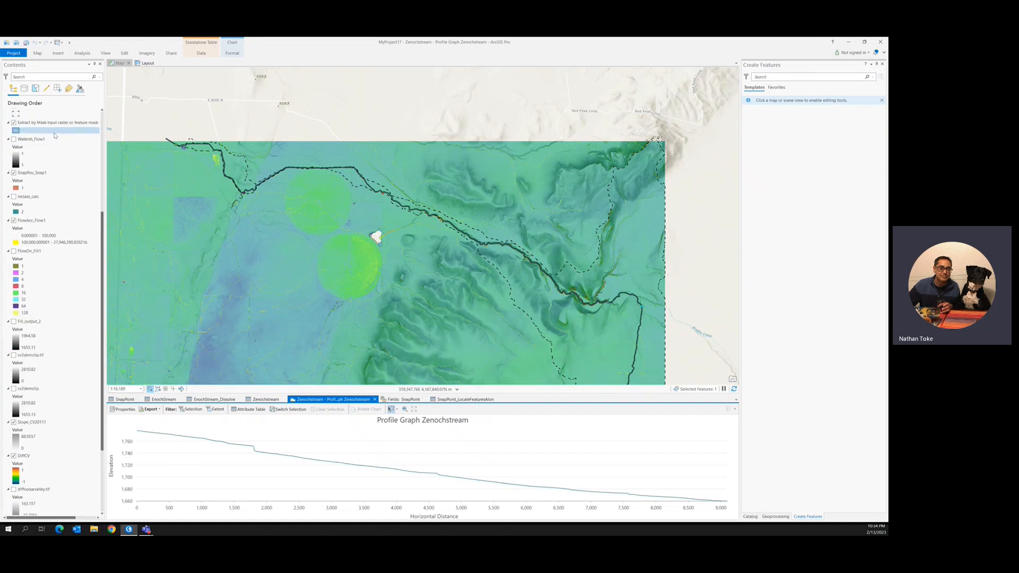
right_click(27, 121)
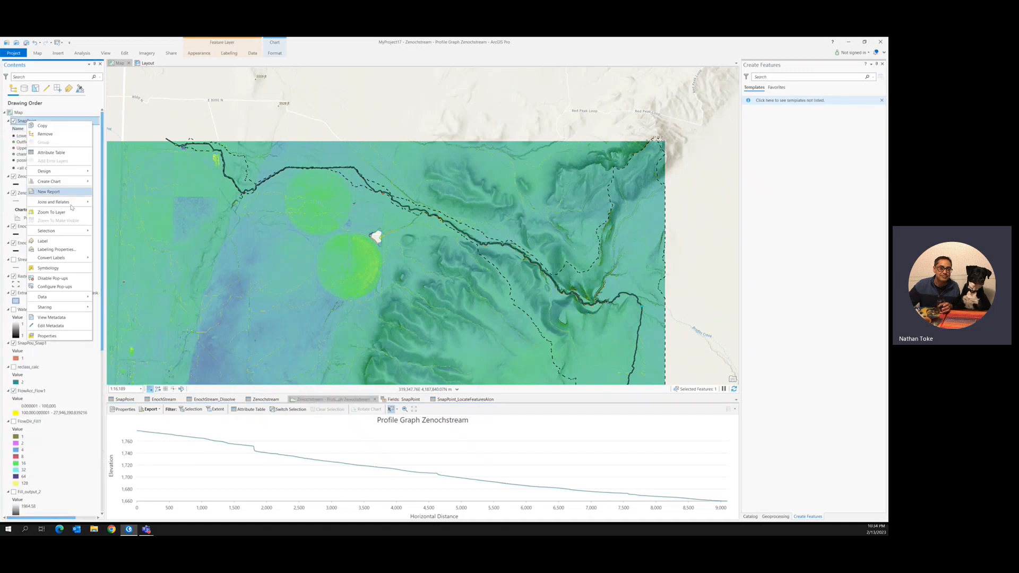
mouse_move(61, 233)
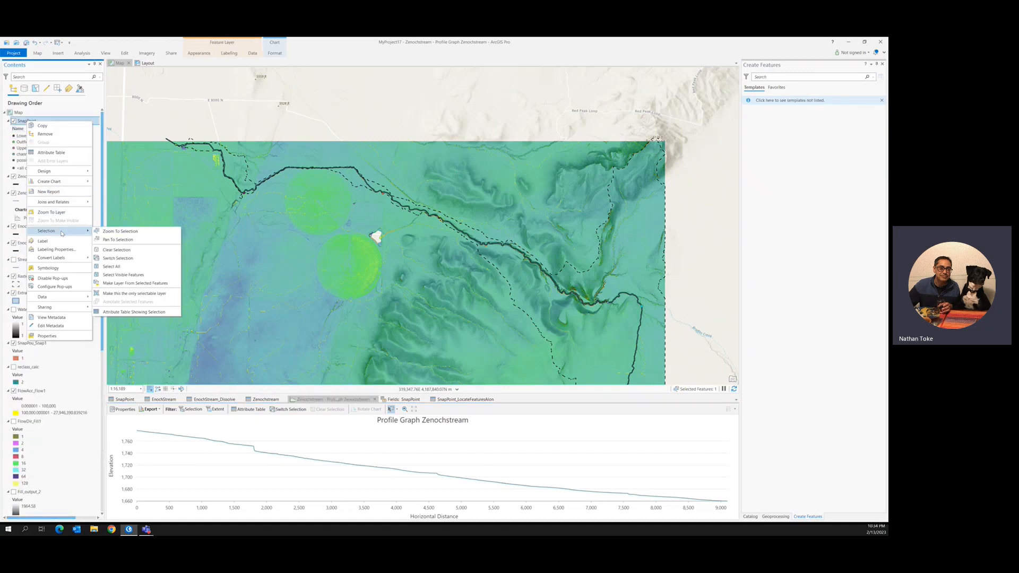
left_click(117, 249)
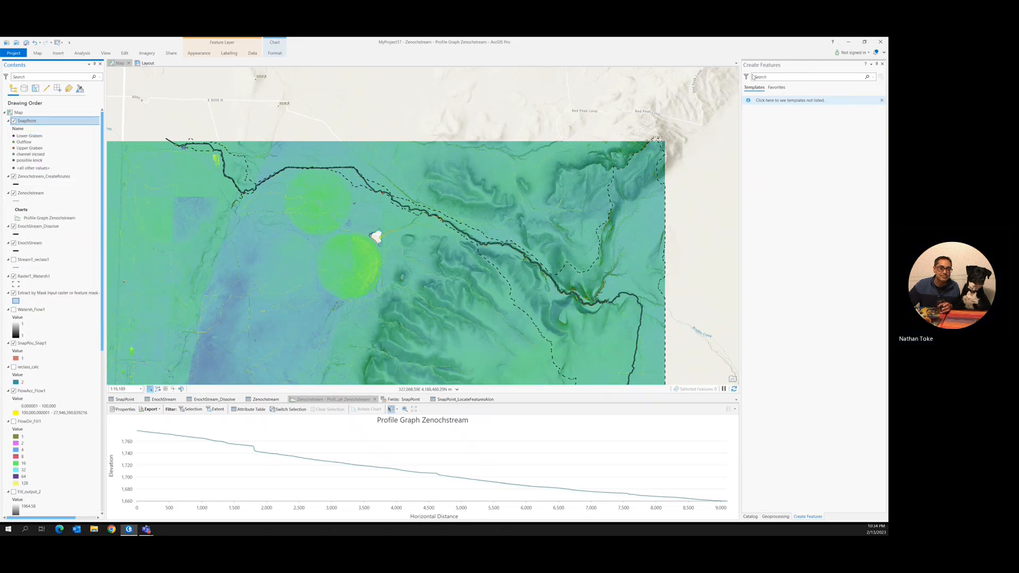
Close the feature creation pane and rerun Locate Features Along Routes with the output event table named LocateFeatures2
left_click(882, 64)
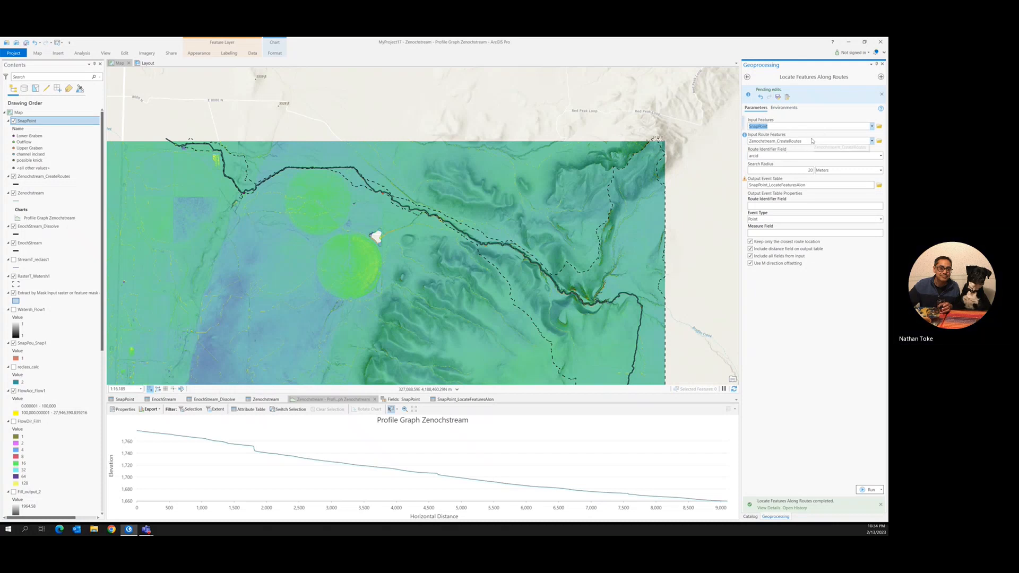
left_click(838, 185)
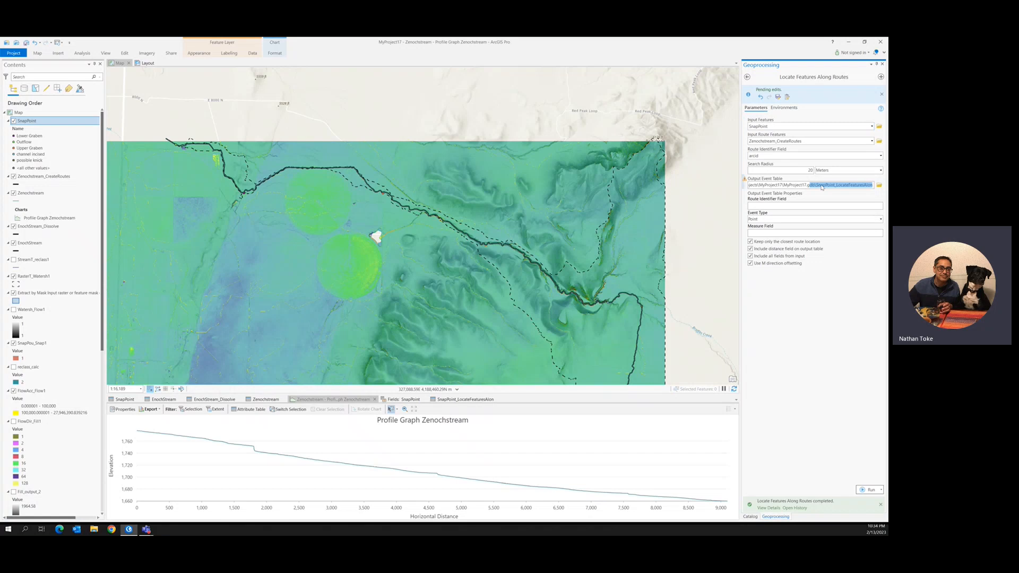
mouse_move(834, 184)
left_mouse_down()
mouse_move(770, 181)
mouse_move(818, 183)
left_mouse_up()
key("Delete")
left_click_drag(863, 185, 875, 186)
type("2")
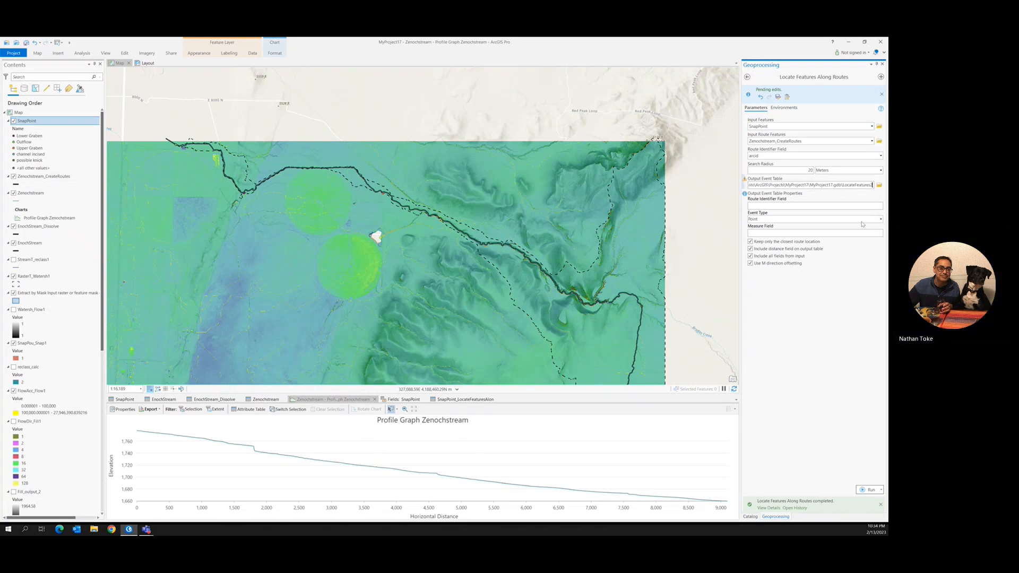
left_click(860, 490)
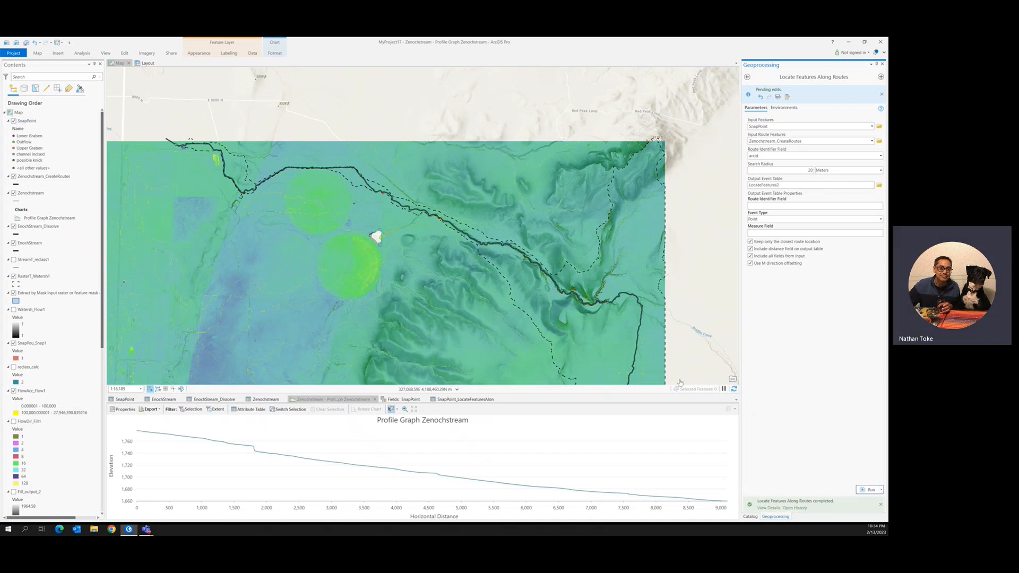
Open the LocateFeatures2 table and float it as a narrow window over the map, clear of the profile graph
scroll(8, 420, "down", 10)
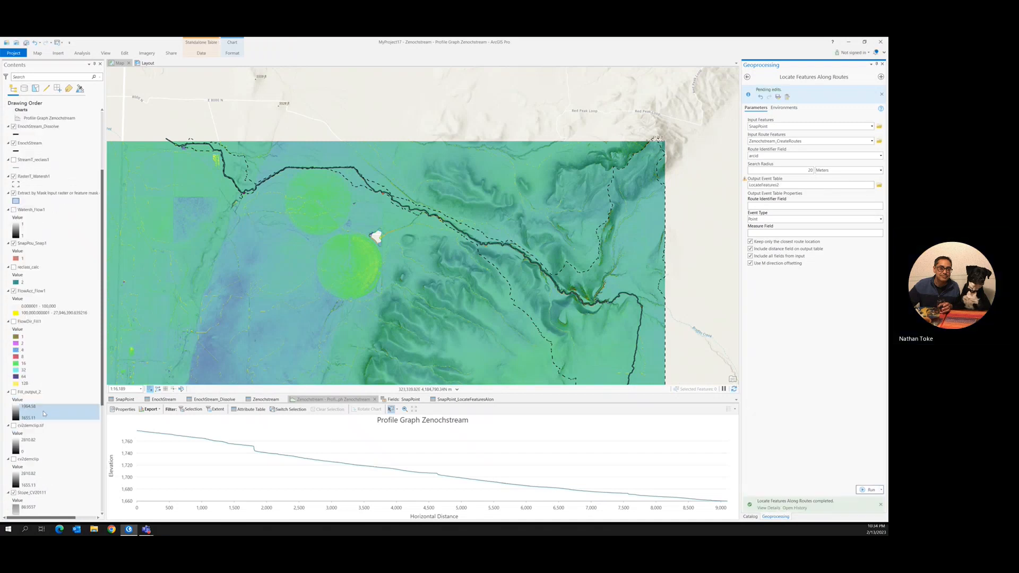
left_click(53, 511)
right_click(52, 512)
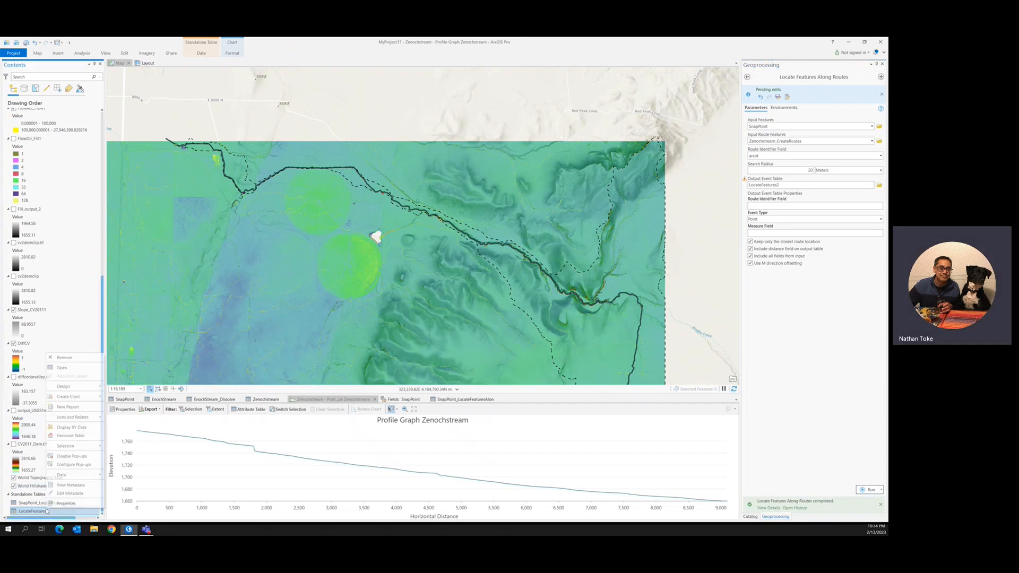
left_click(66, 371)
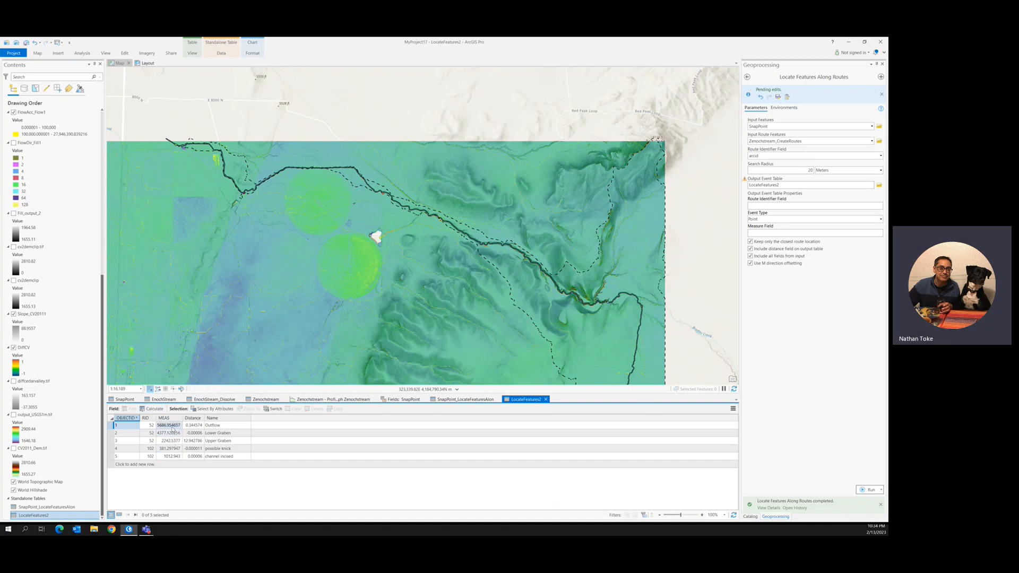
left_click_drag(534, 402, 404, 198)
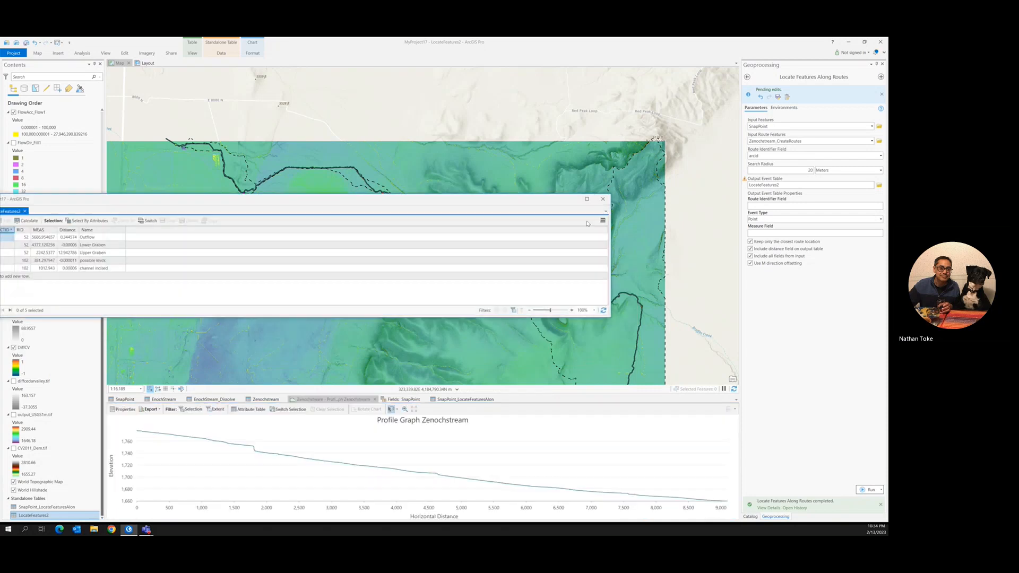
left_click_drag(290, 264, 169, 258)
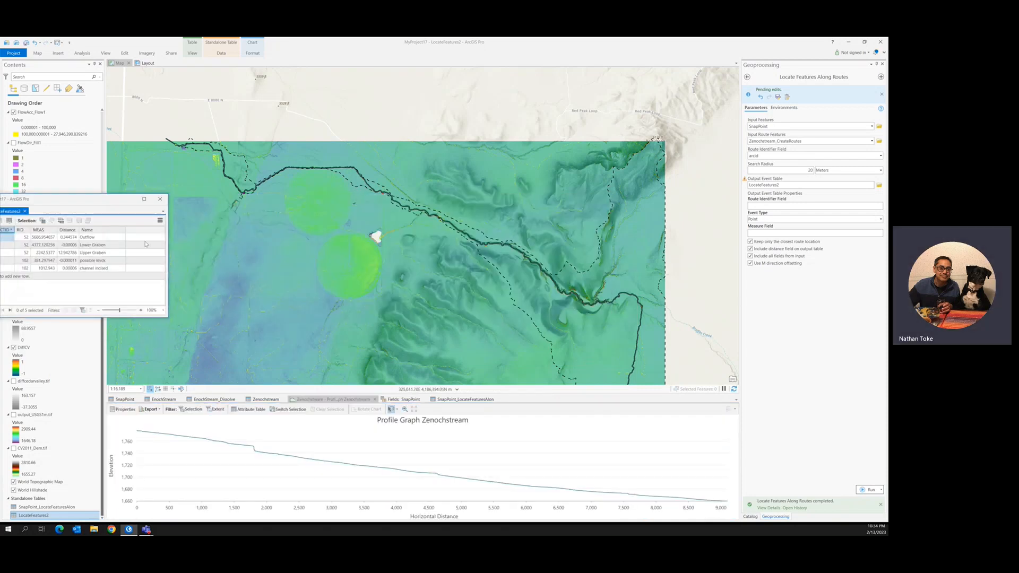
left_click_drag(105, 199, 313, 210)
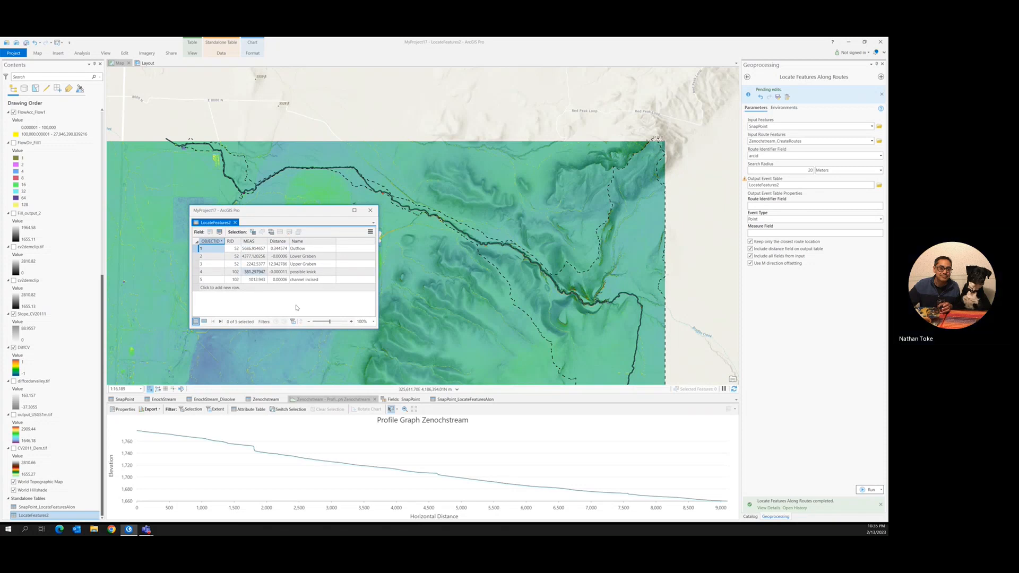
Compare the measures of the named points in the LocateFeatures2 table with the horizontal distances along the Zenochstream profile graph
mouse_move(500, 489)
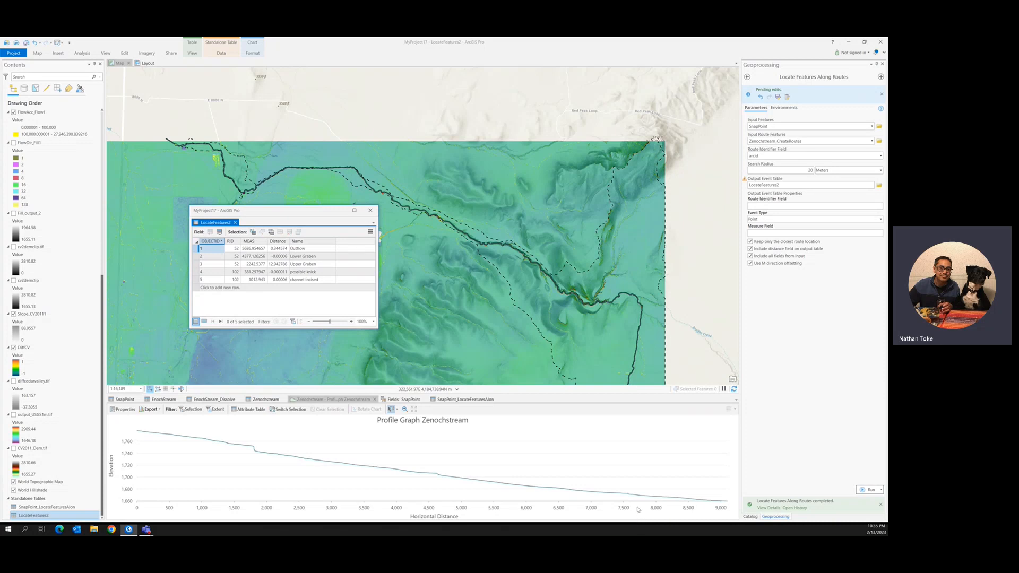
mouse_move(705, 504)
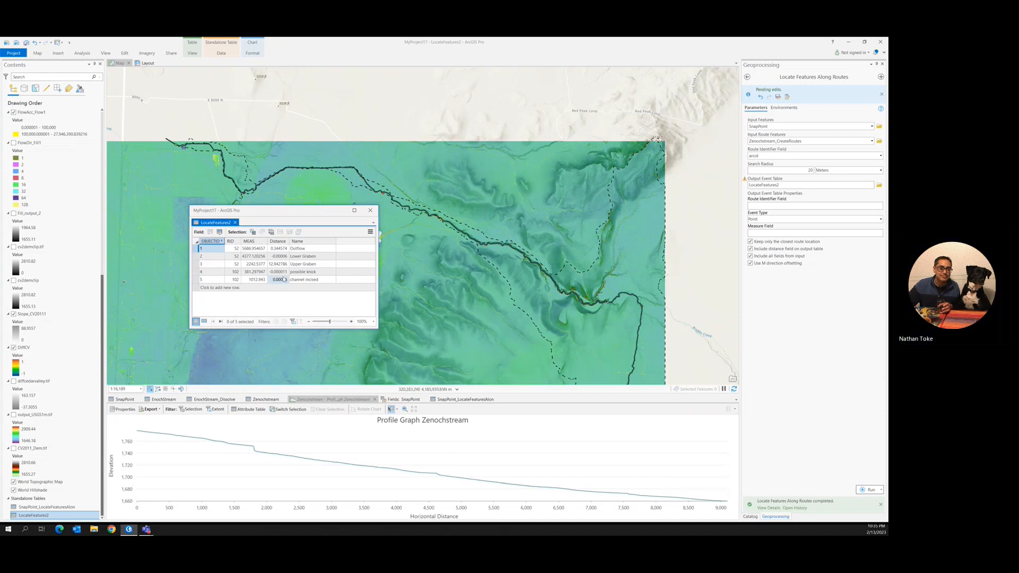
left_click(301, 279)
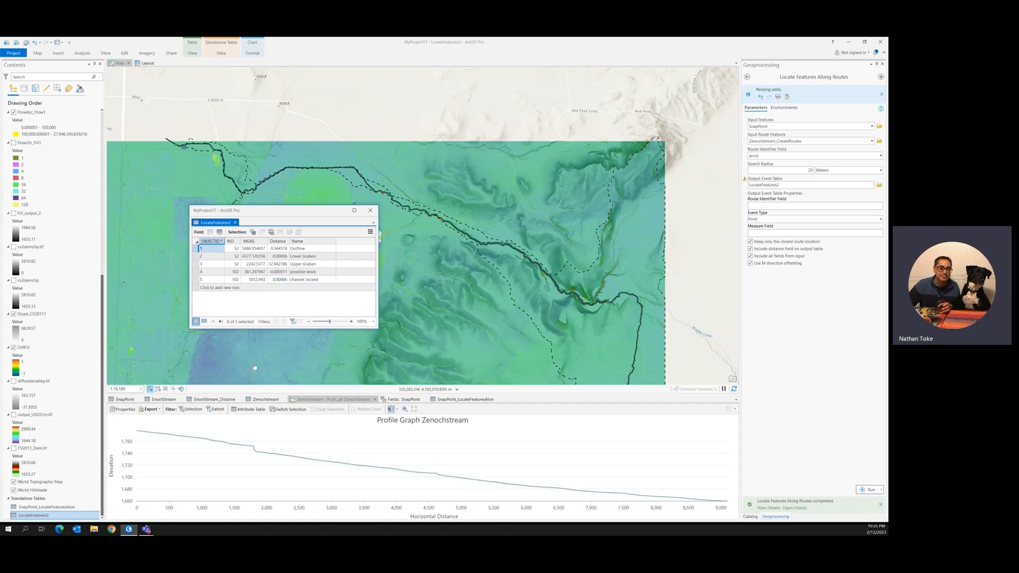
mouse_move(207, 441)
mouse_move(272, 456)
mouse_move(443, 478)
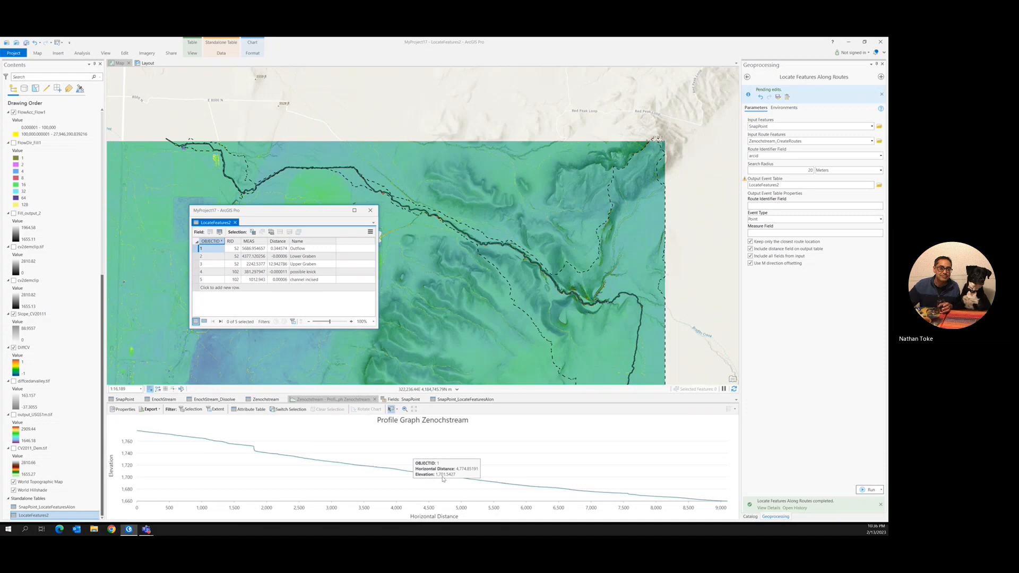